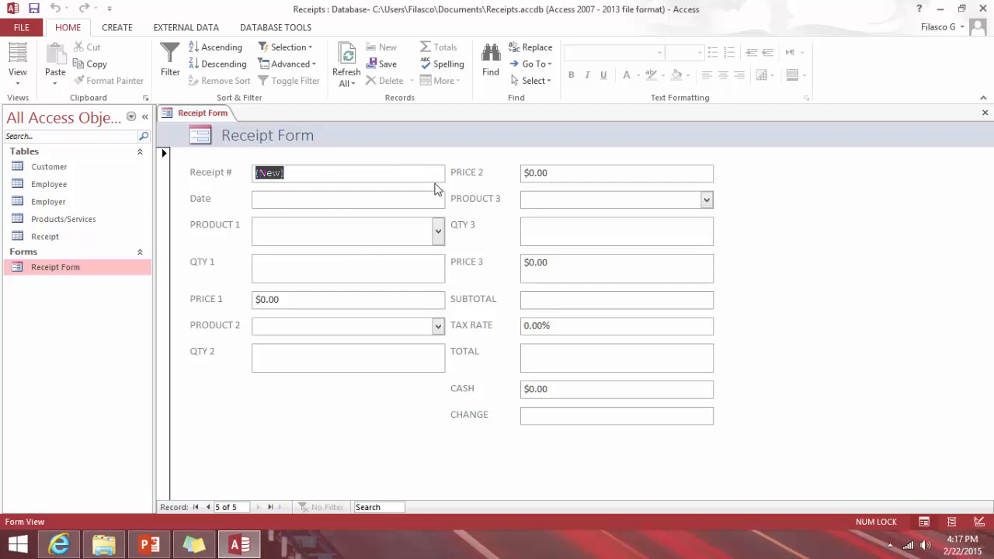
- Set the new receipt's date to 2/22/2015
{"action": "left_click", "coordinate": [440, 201]}
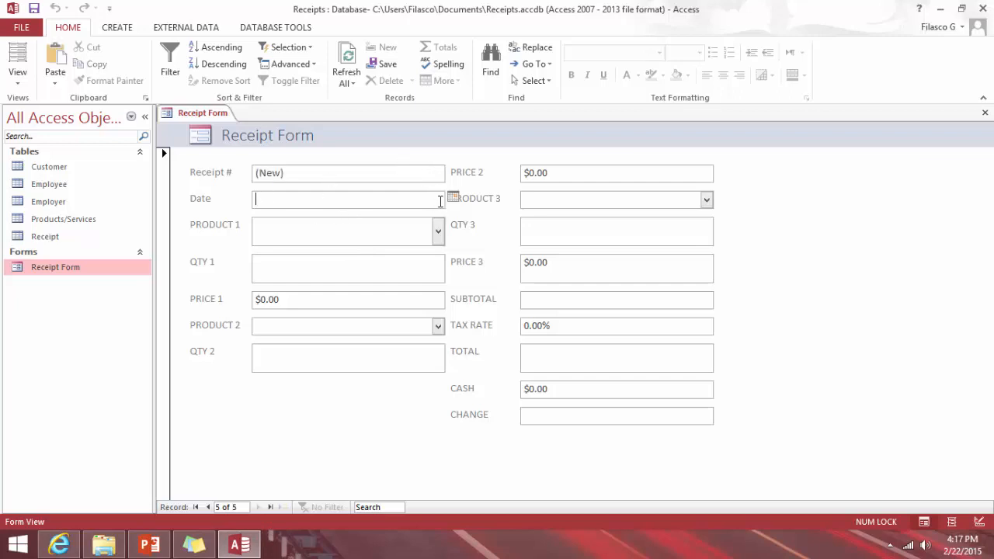
{"action": "left_click", "coordinate": [453, 199]}
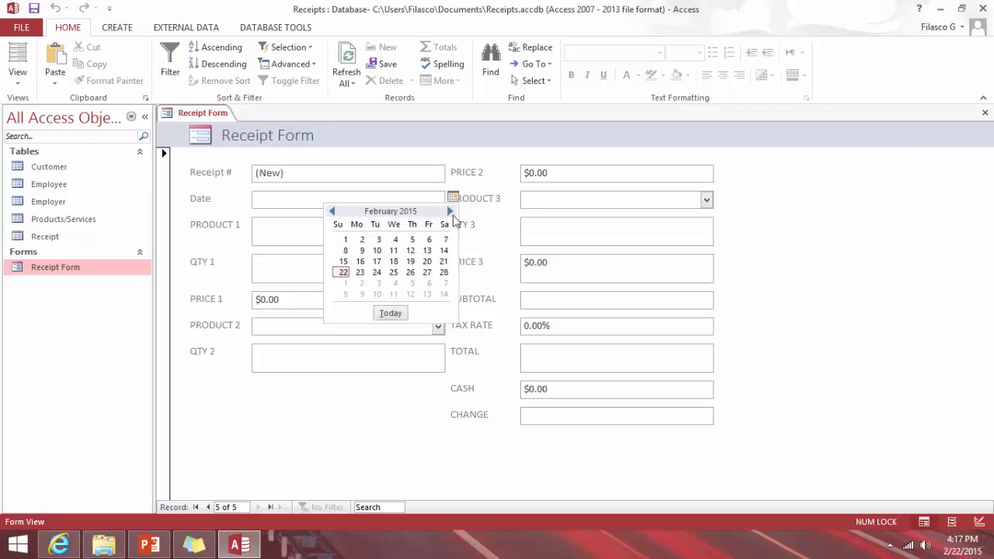
{"action": "left_click", "coordinate": [342, 272]}
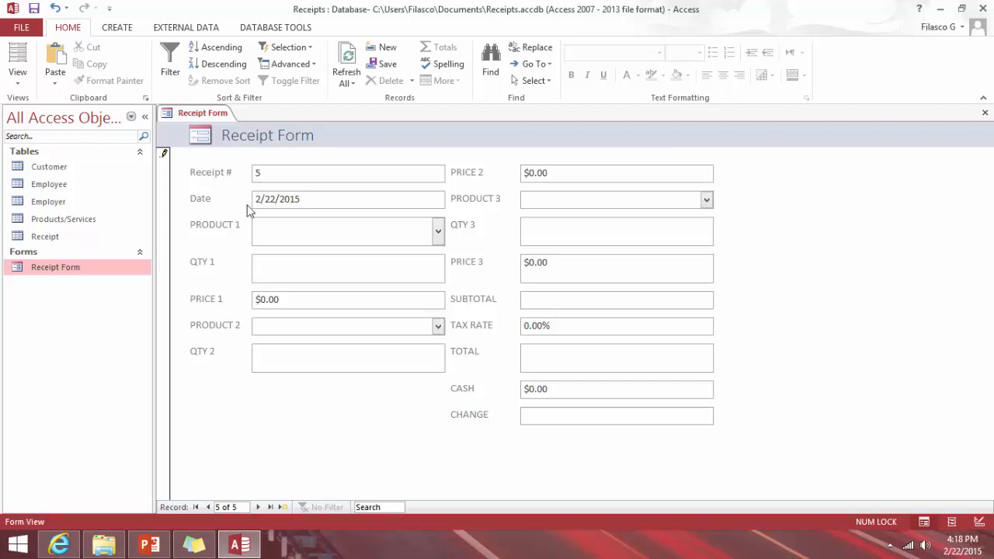
- Choose Sony Camera as the receipt's first product and enter a quantity of 2
{"action": "left_click", "coordinate": [439, 230]}
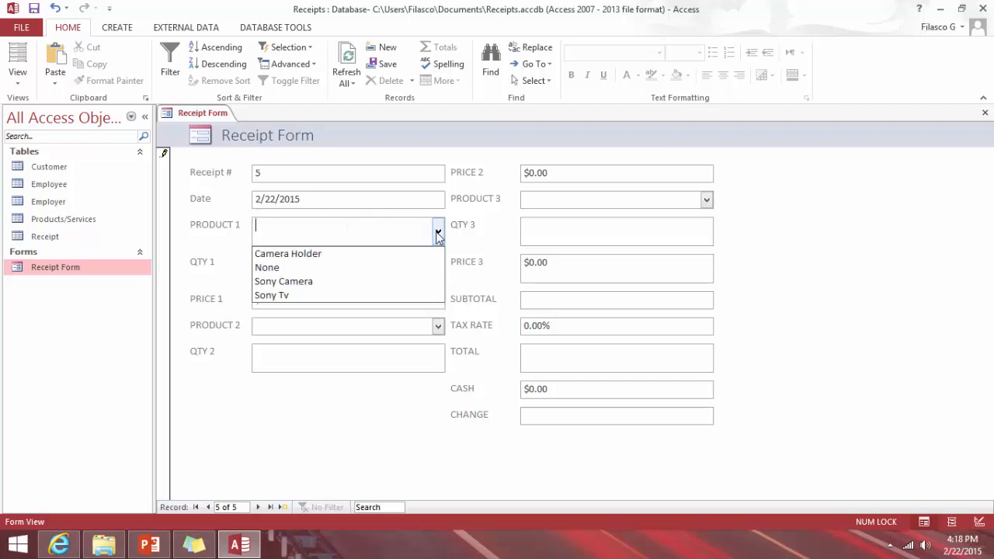
{"action": "left_click", "coordinate": [338, 281]}
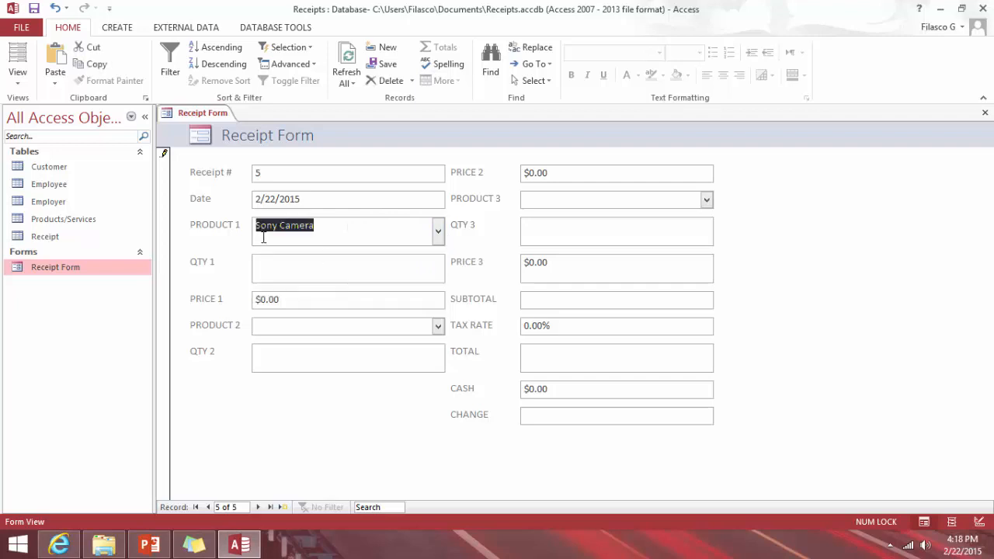
{"action": "left_click", "coordinate": [285, 270]}
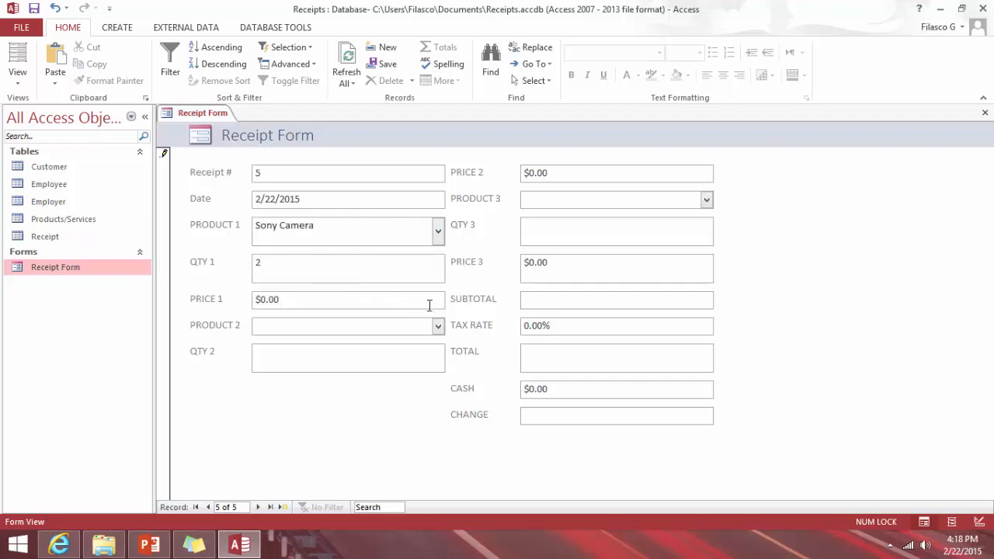
- Look up the Sony Camera's selling price in the Products/Services table
{"action": "left_click", "coordinate": [68, 219]}
{"action": "double_click", "coordinate": [68, 219]}
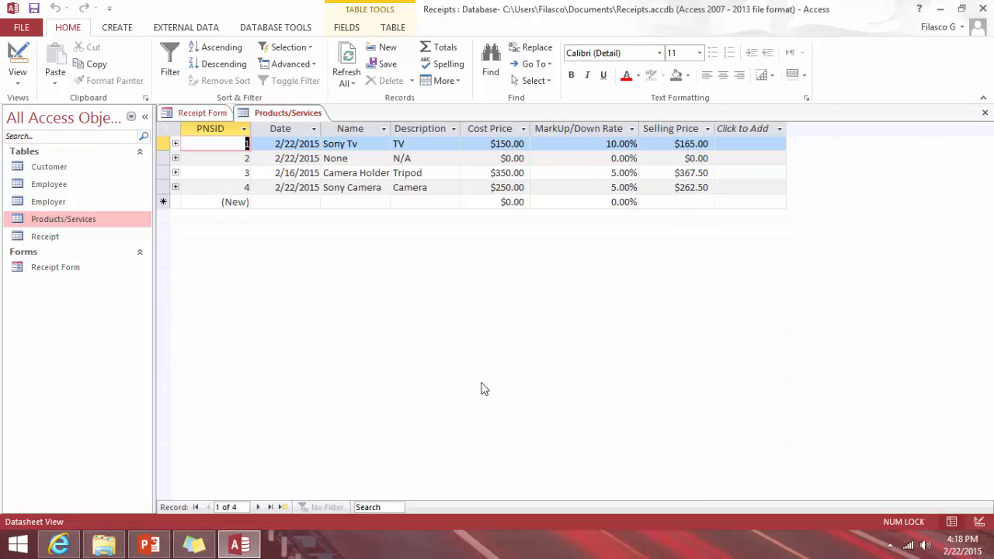
{"action": "left_click", "coordinate": [240, 545]}
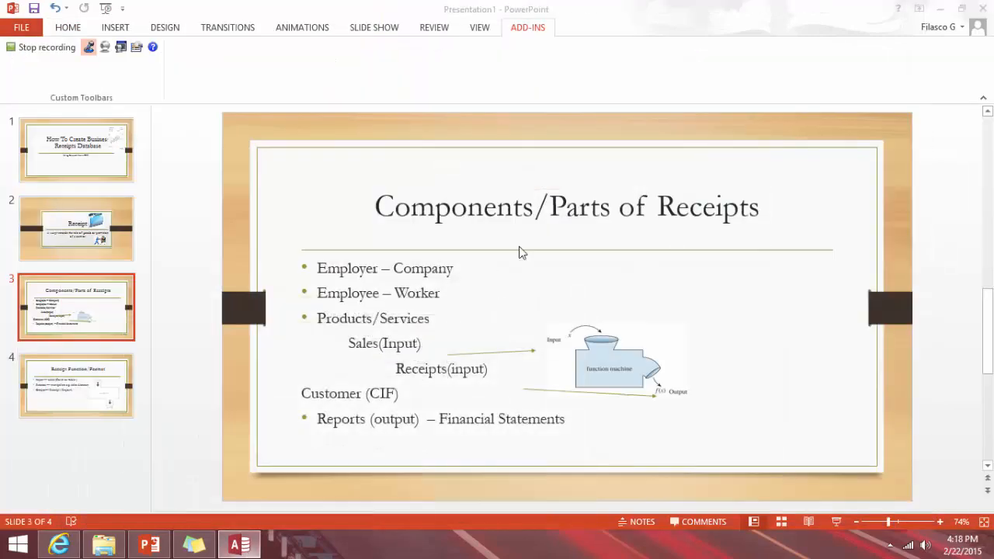
{"action": "left_click", "coordinate": [239, 545]}
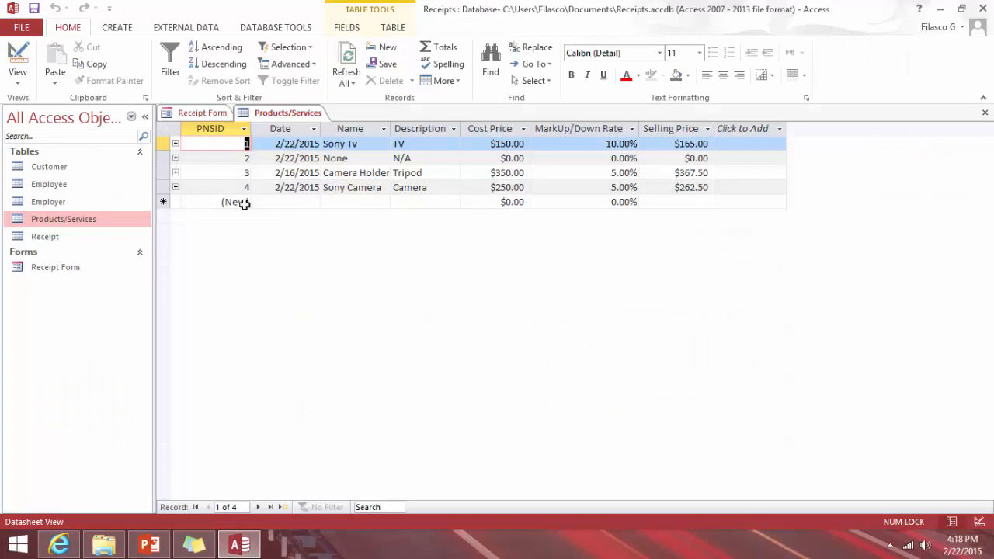
- Return to the Receipt Form and set PRICE 1 to 262.50
{"action": "double_click", "coordinate": [69, 266]}
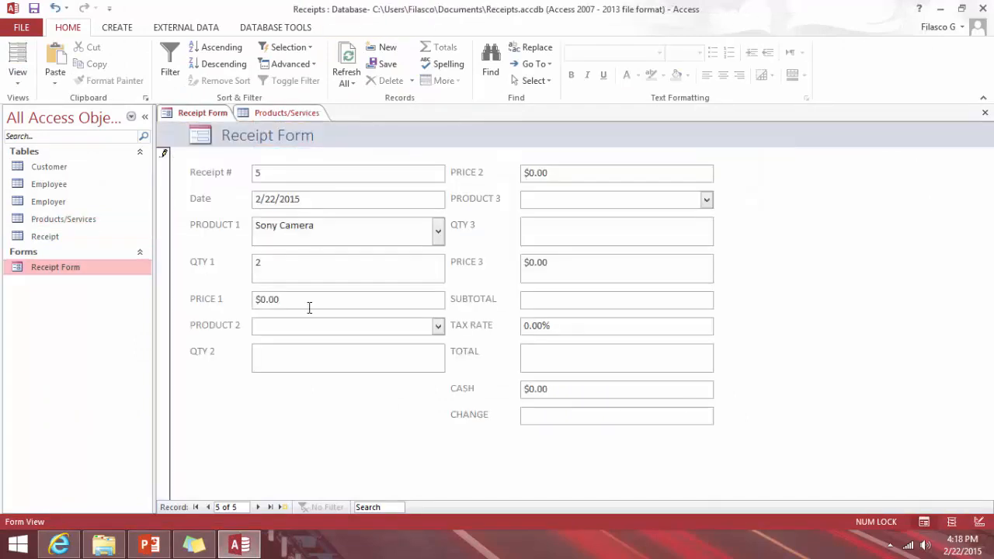
{"action": "left_click", "coordinate": [302, 307]}
{"action": "type", "text": "26"}
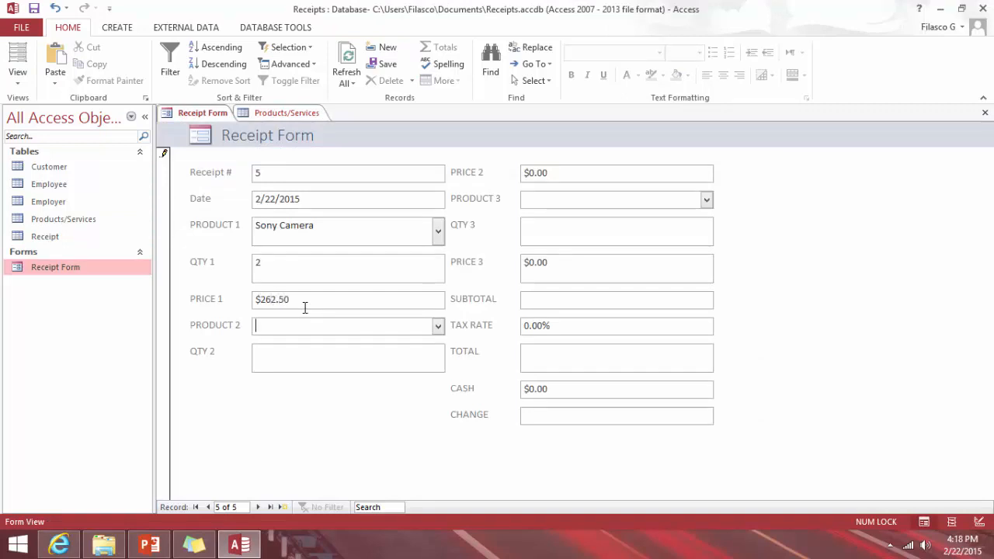
{"action": "type", "text": "2.50"}
{"action": "key", "text": "Tab"}
- Set PRODUCT 2 to None with a quantity of 0
{"action": "left_click", "coordinate": [438, 326]}
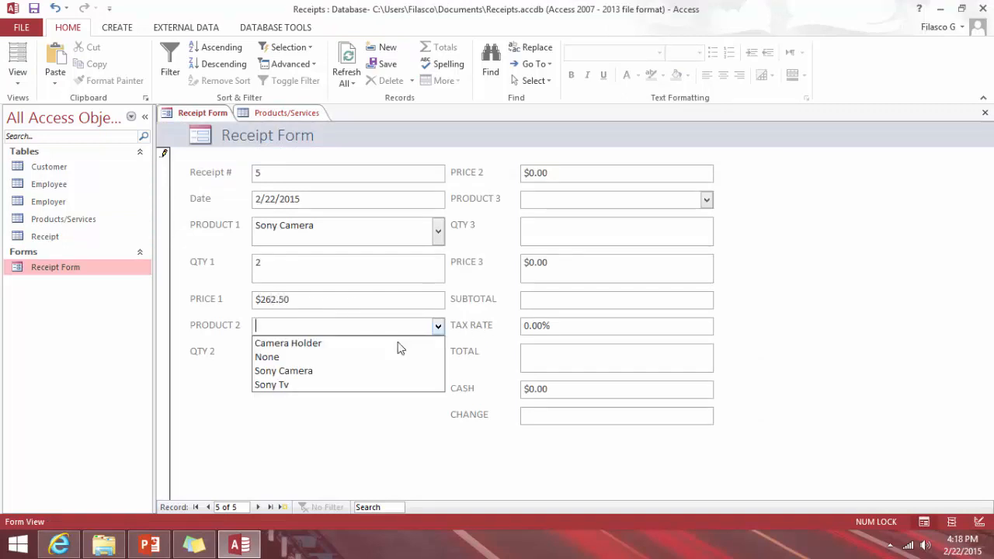
{"action": "left_click", "coordinate": [363, 364]}
{"action": "left_click", "coordinate": [388, 359]}
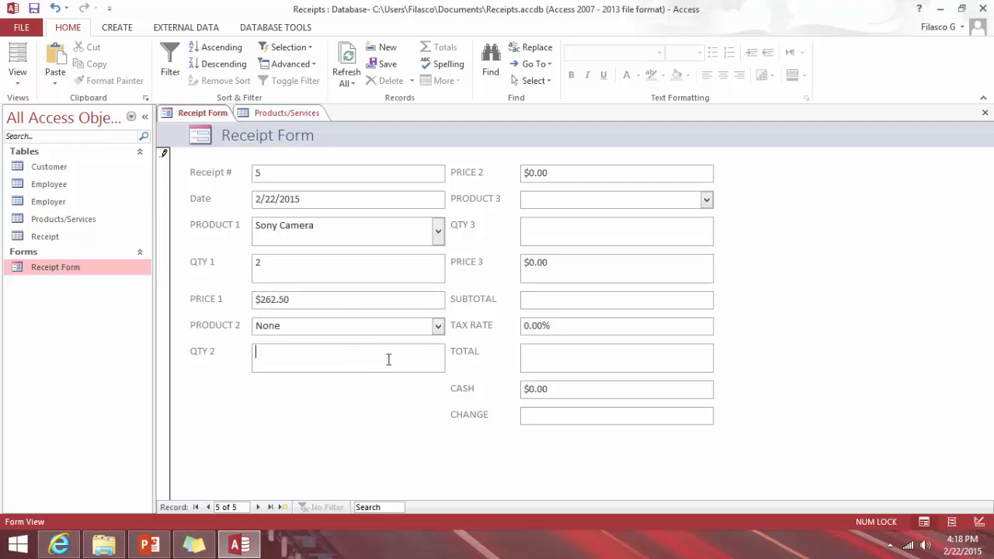
{"action": "key", "text": "Tab"}
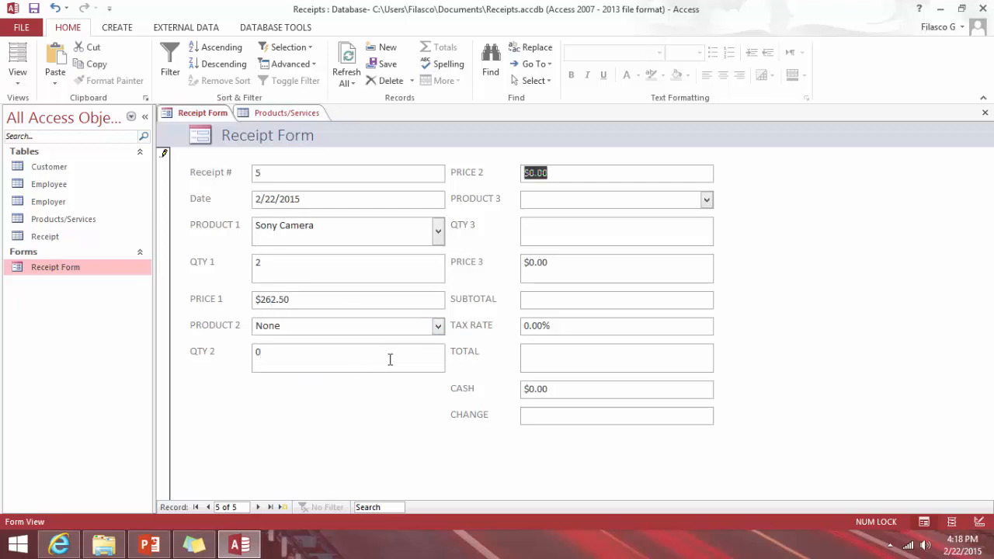
- Leave PRICE 2 as it is and set PRODUCT 3 to None with a quantity of 3
{"action": "key", "text": "Tab"}
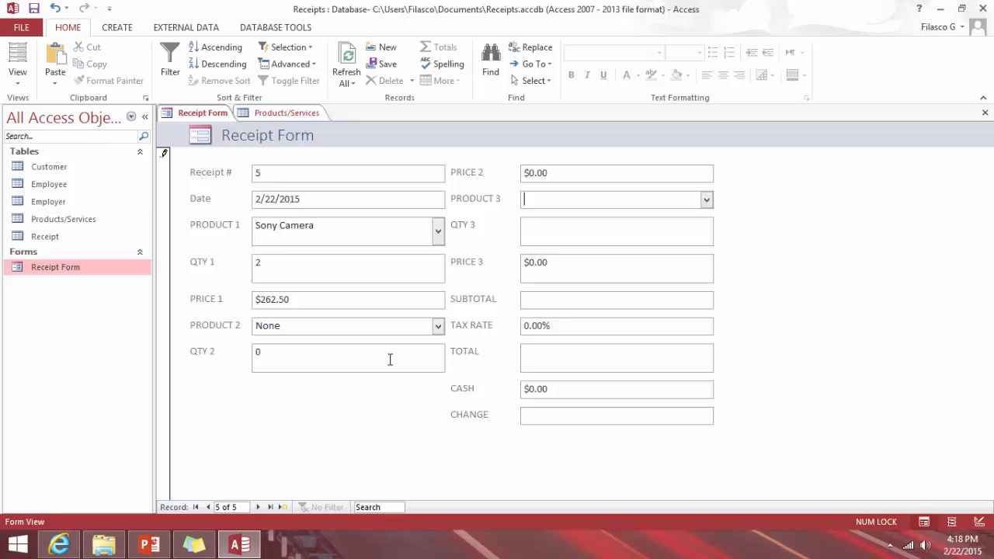
{"action": "type", "text": "None"}
{"action": "key", "text": "Tab"}
{"action": "type", "text": "3"}
{"action": "key", "text": "Tab"}
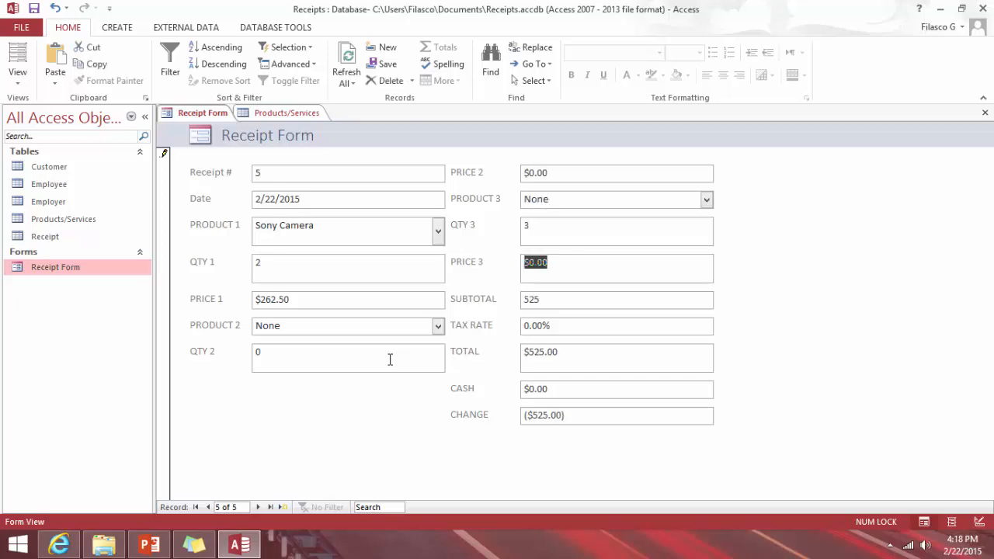
- Set the receipt's tax rate to 5%
{"action": "key", "text": "Tab"}
{"action": "key", "text": "Tab"}
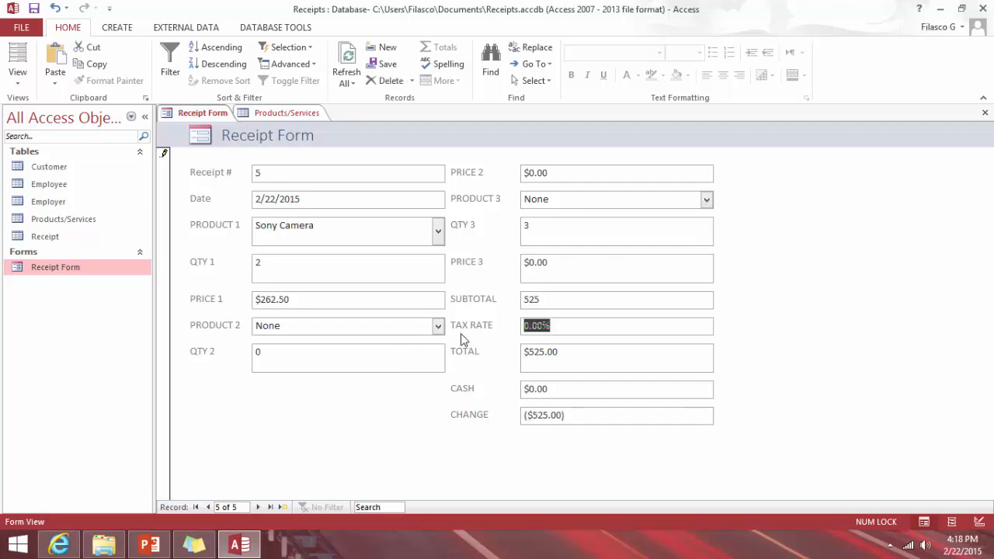
{"action": "left_click", "coordinate": [642, 296]}
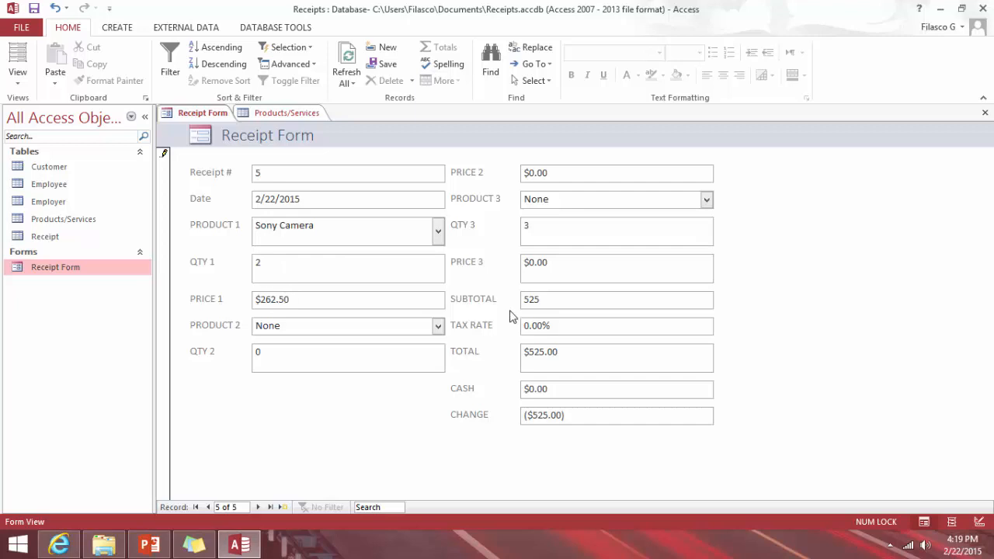
{"action": "left_click_drag", "start_coordinate": [542, 327], "coordinate": [521, 326]}
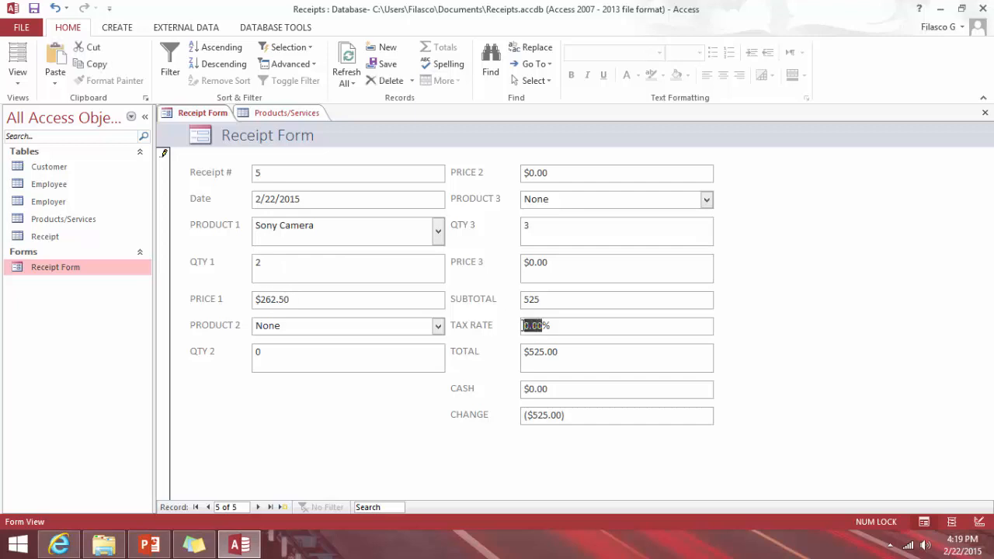
{"action": "type", "text": "5"}
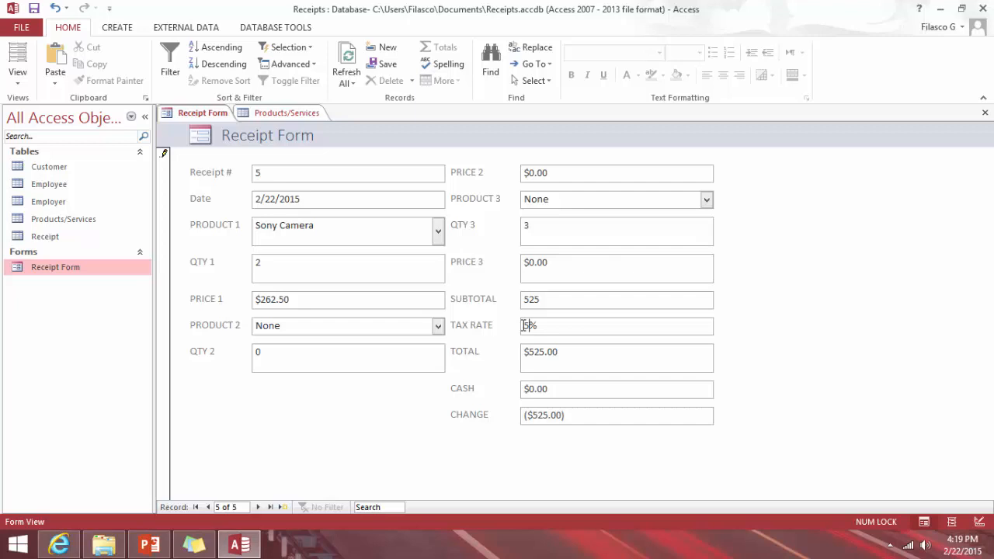
{"action": "key", "text": "Tab"}
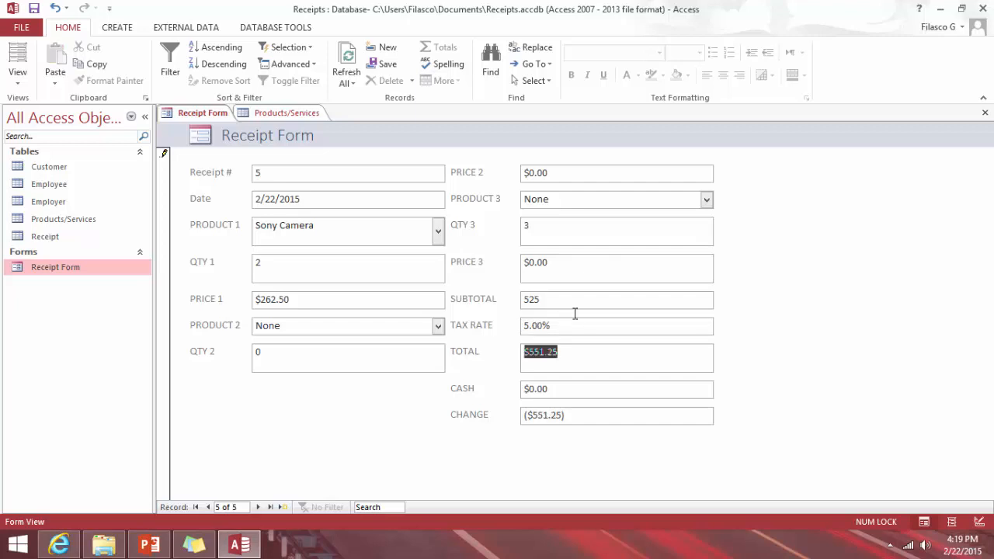
- Enter 600 as the cash received and check the calculated change
{"action": "left_click", "coordinate": [612, 350]}
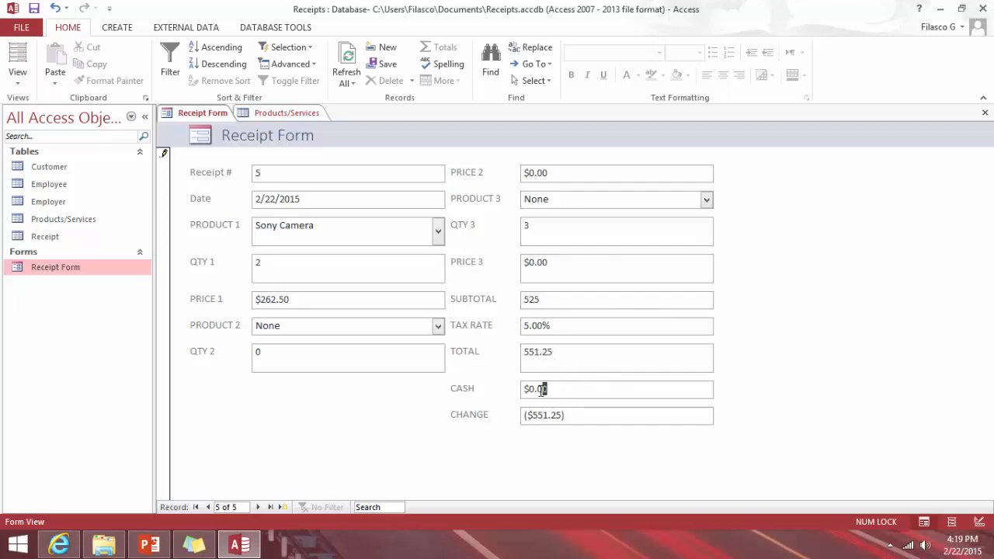
{"action": "left_click_drag", "start_coordinate": [548, 389], "coordinate": [530, 389]}
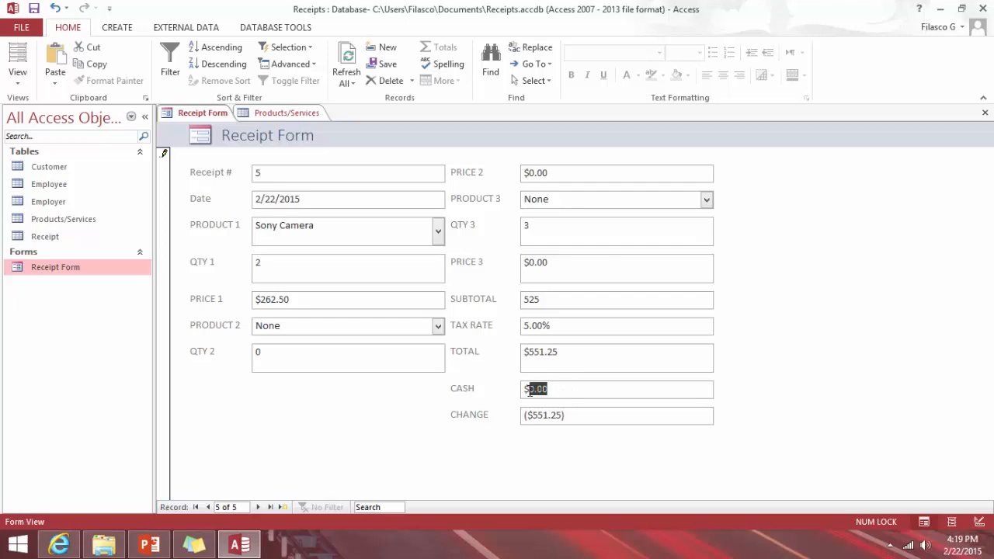
{"action": "type", "text": "600"}
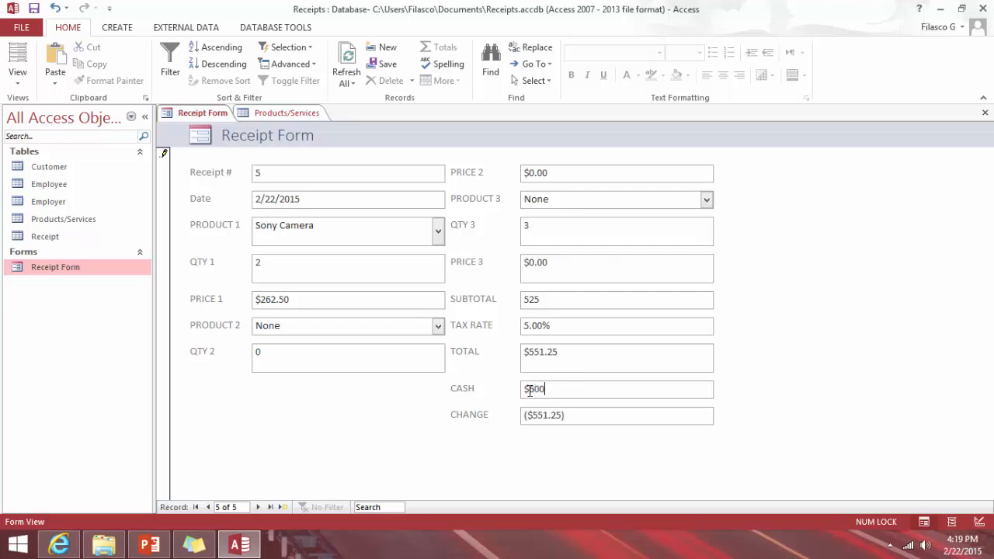
{"action": "key", "text": "Tab"}
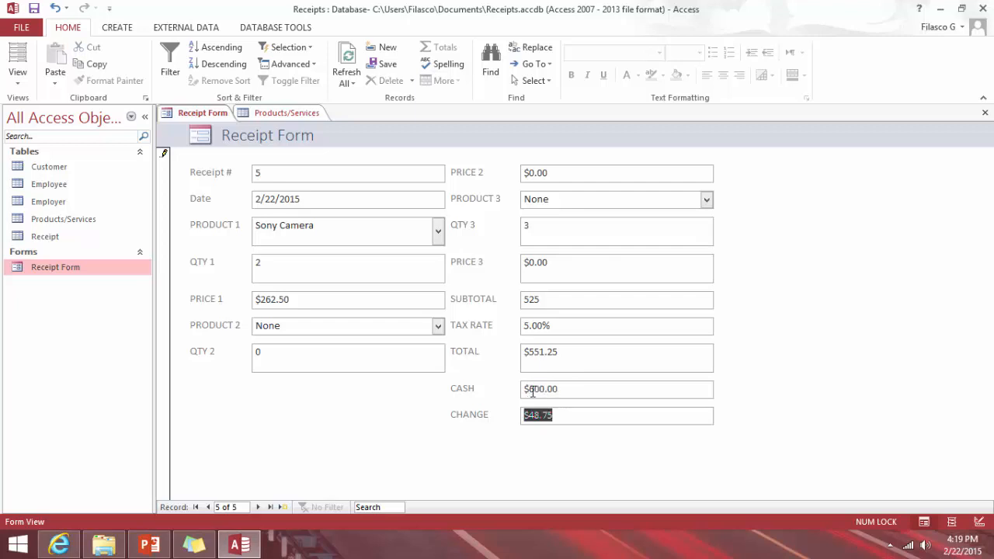
{"action": "left_click", "coordinate": [588, 415]}
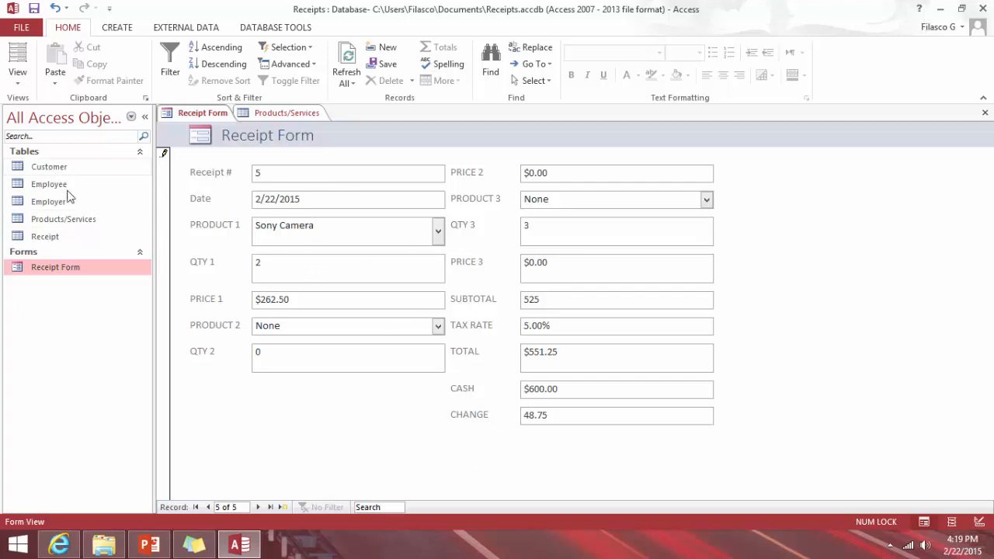
- Review the Customer, Employee, Employer and Products/Services tables in turn
{"action": "double_click", "coordinate": [57, 167]}
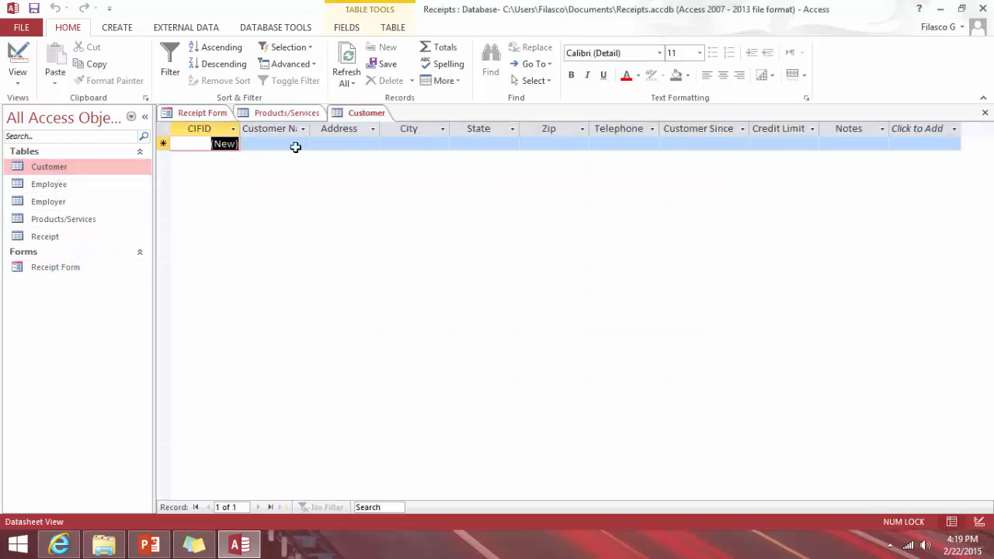
{"action": "double_click", "coordinate": [57, 187]}
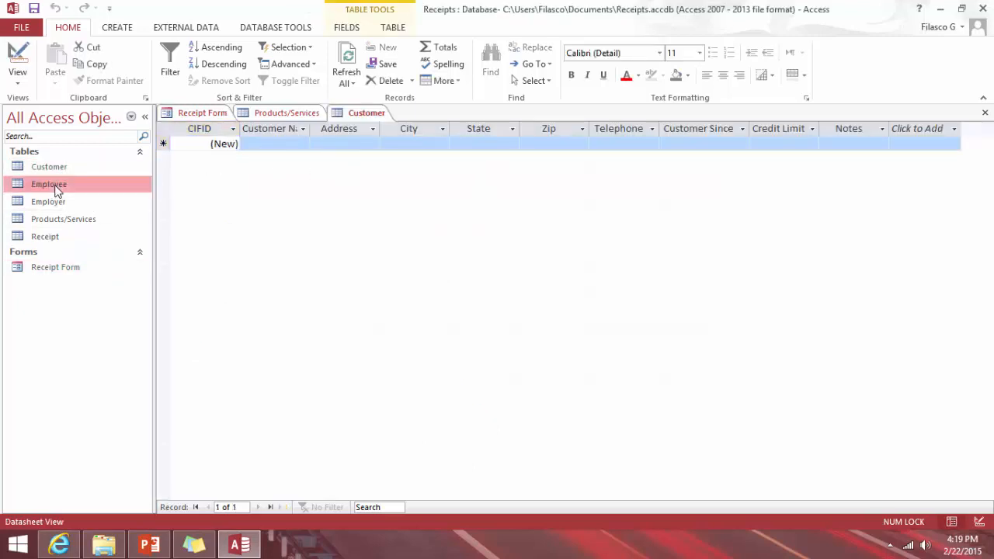
{"action": "double_click", "coordinate": [45, 204]}
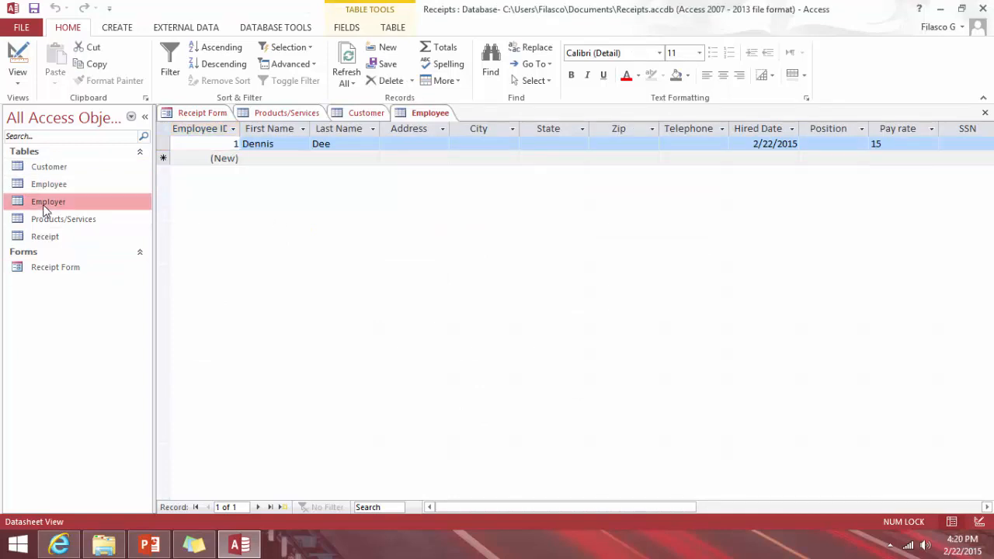
{"action": "double_click", "coordinate": [79, 222]}
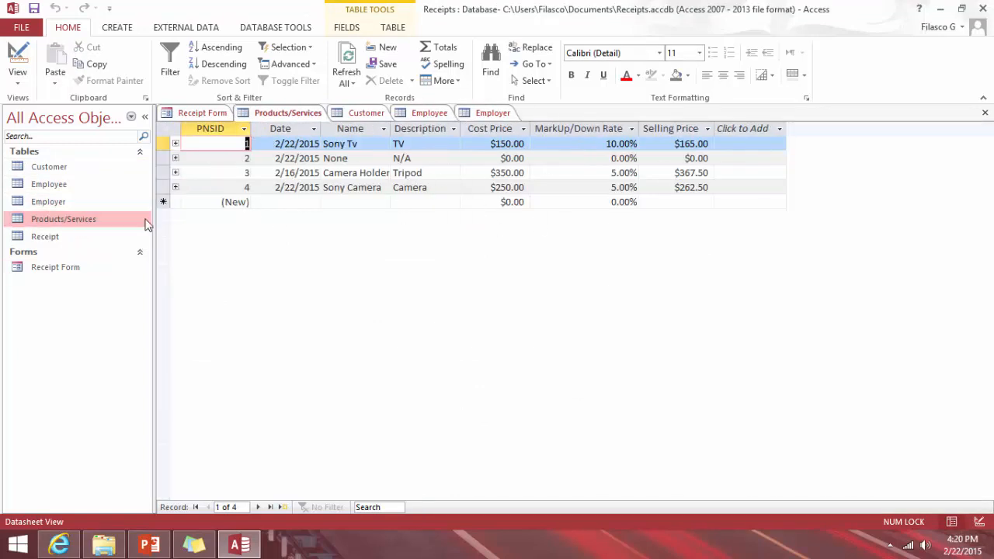
- Open the Receipt table, add a totals row and set the PRICE 1 column's total to Sum
{"action": "left_click", "coordinate": [45, 236]}
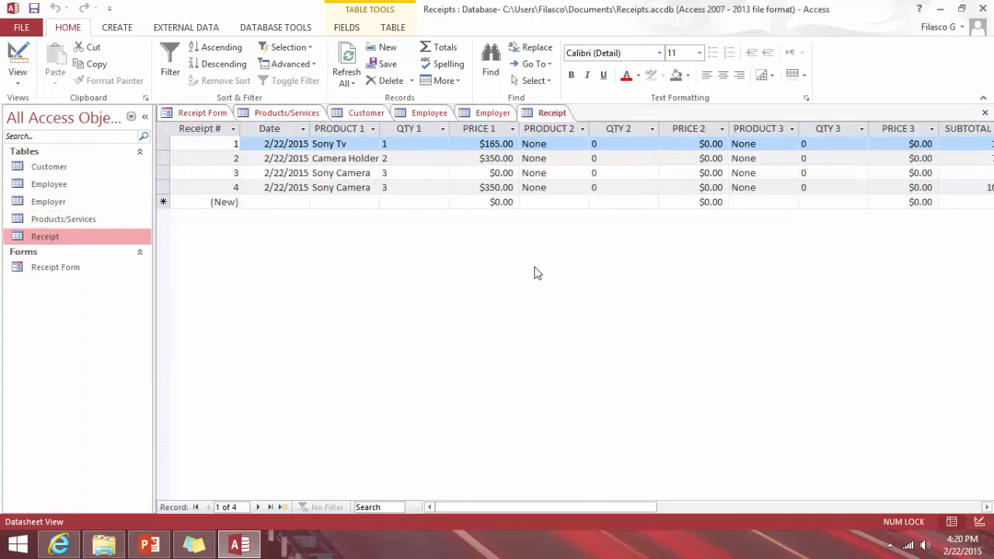
{"action": "left_click", "coordinate": [447, 49]}
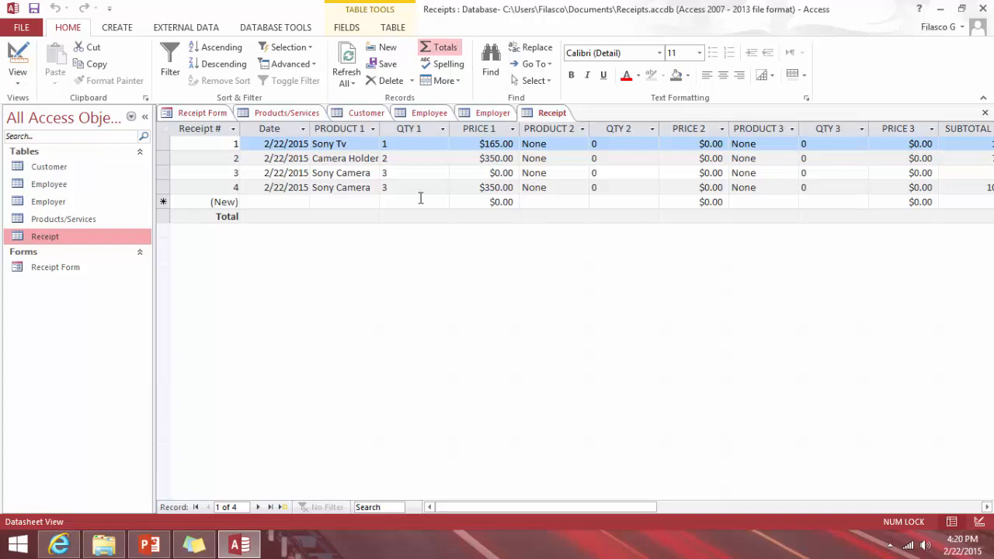
{"action": "left_click", "coordinate": [516, 203]}
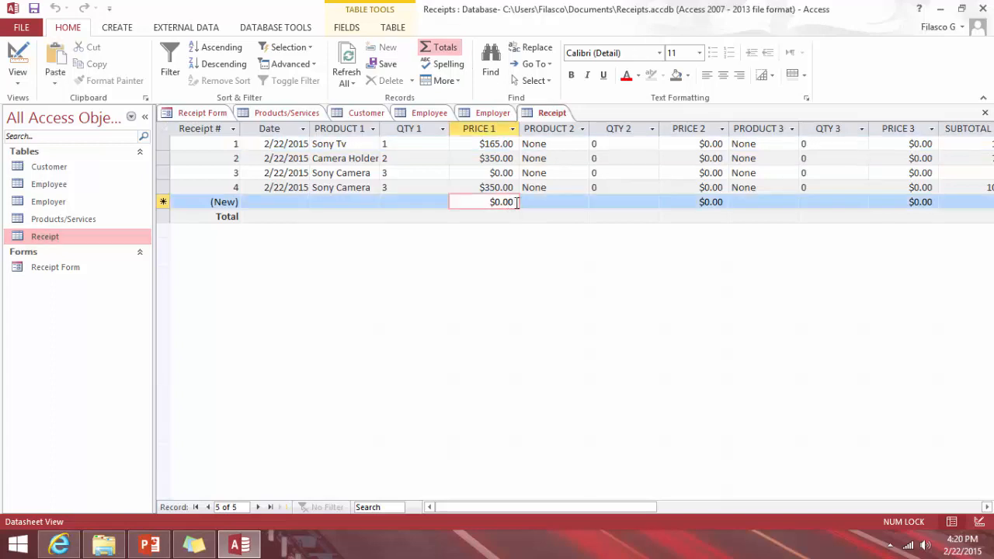
{"action": "left_click", "coordinate": [439, 201]}
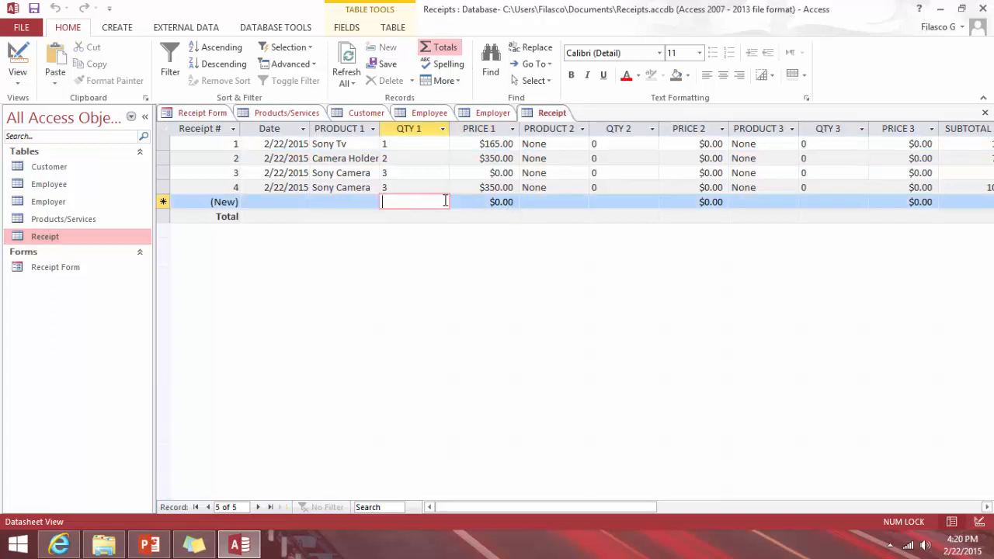
{"action": "left_click", "coordinate": [510, 215]}
{"action": "left_click", "coordinate": [457, 218]}
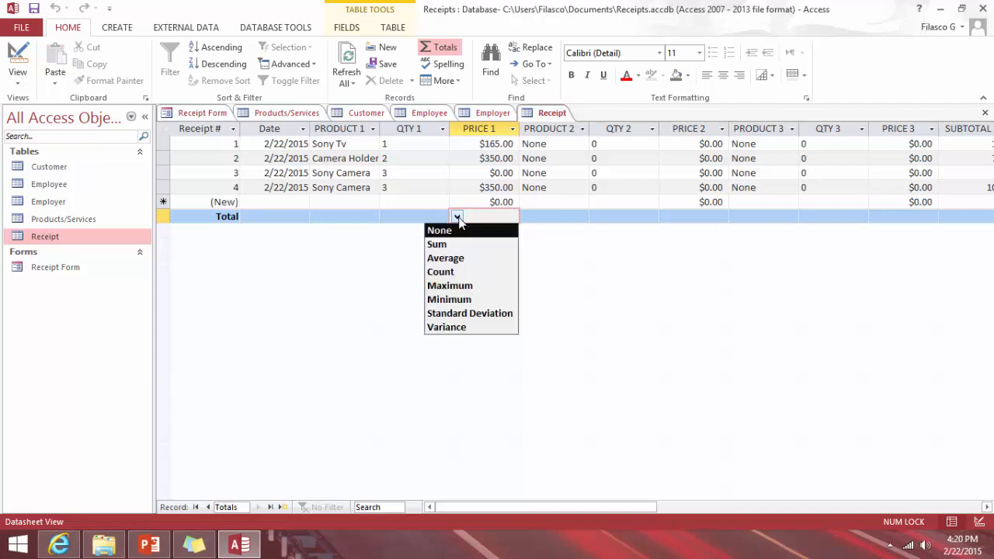
{"action": "left_click", "coordinate": [458, 245]}
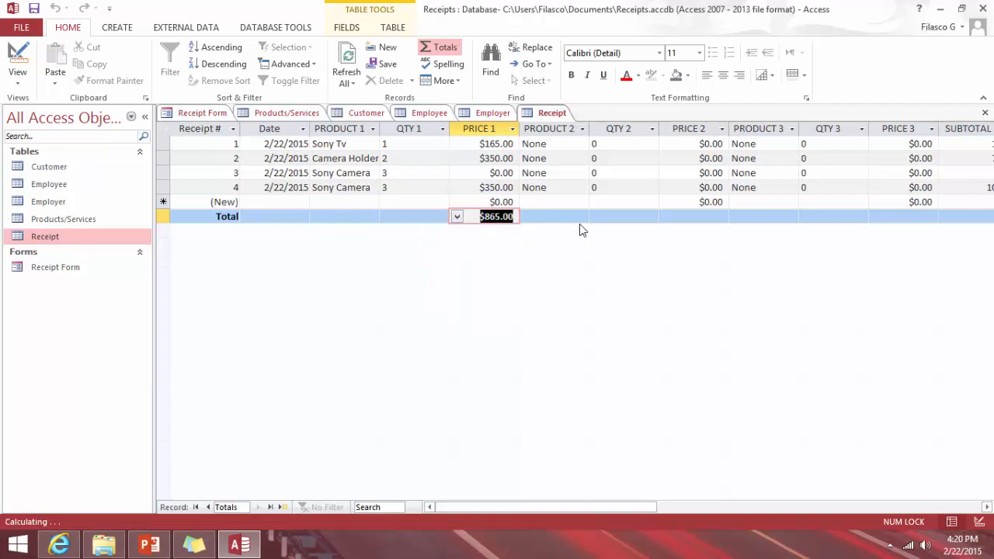
{"action": "left_click", "coordinate": [547, 216]}
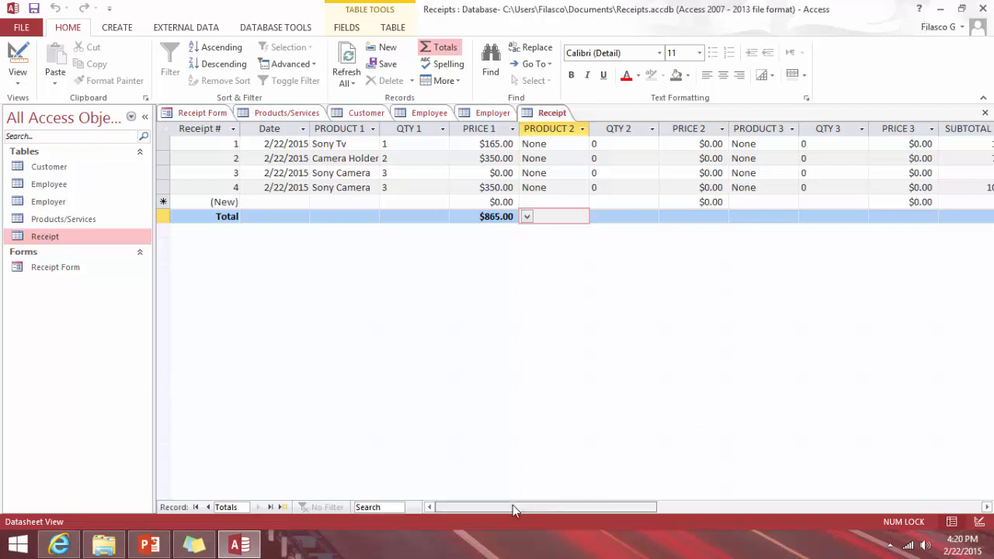
- Set the TOTAL column's entry in the Receipt table's totals row to Sum
{"action": "left_click_drag", "start_coordinate": [514, 505], "coordinate": [634, 498]}
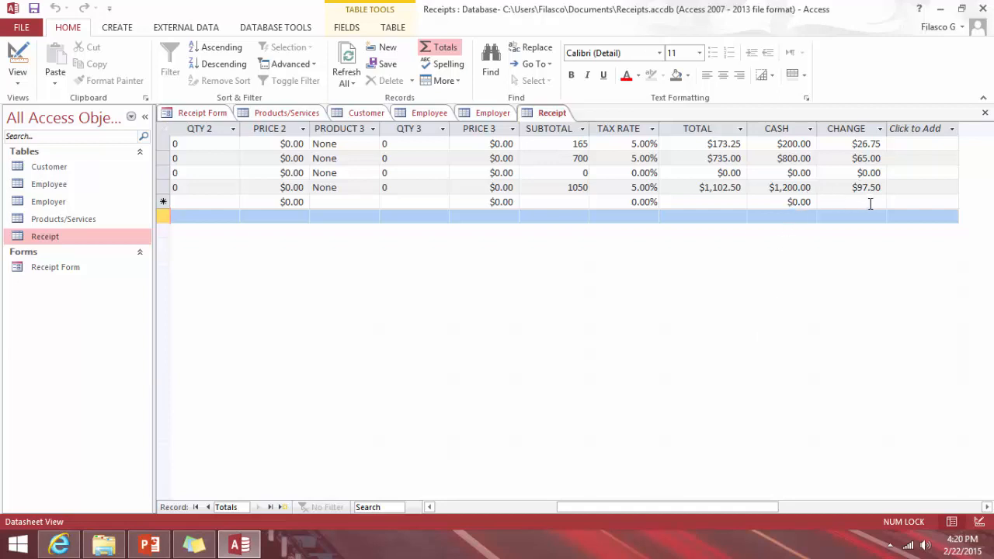
{"action": "left_click", "coordinate": [733, 202]}
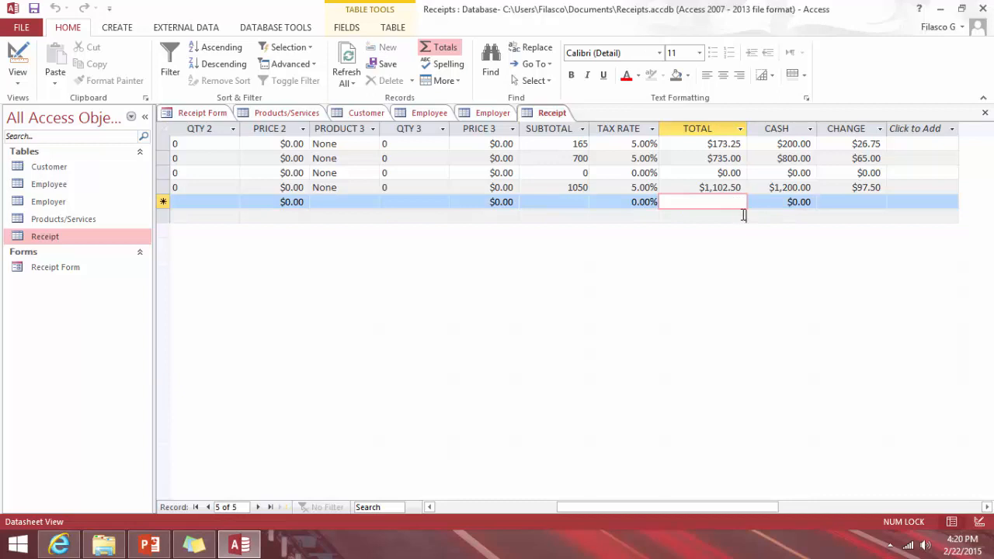
{"action": "left_click", "coordinate": [743, 215]}
{"action": "left_click", "coordinate": [666, 217]}
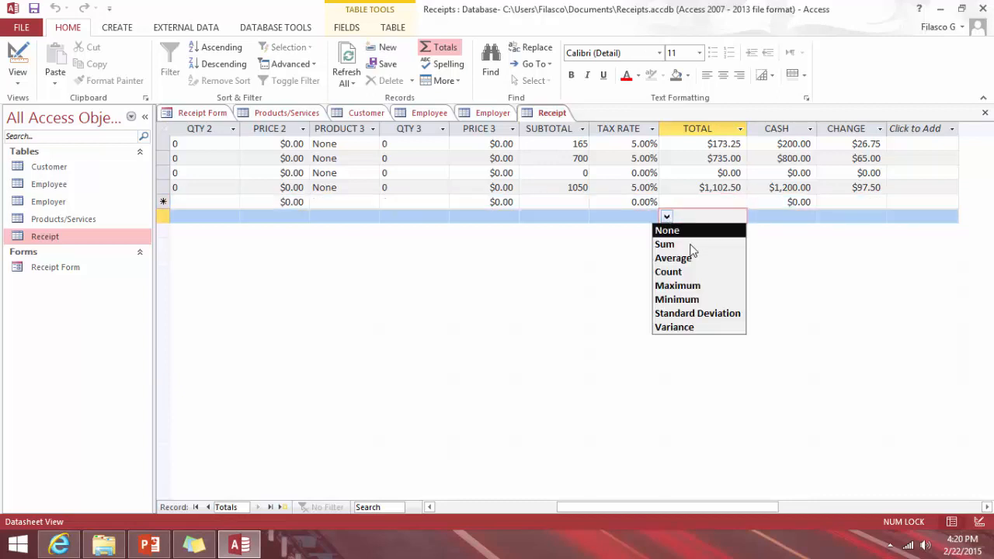
{"action": "left_click", "coordinate": [692, 245]}
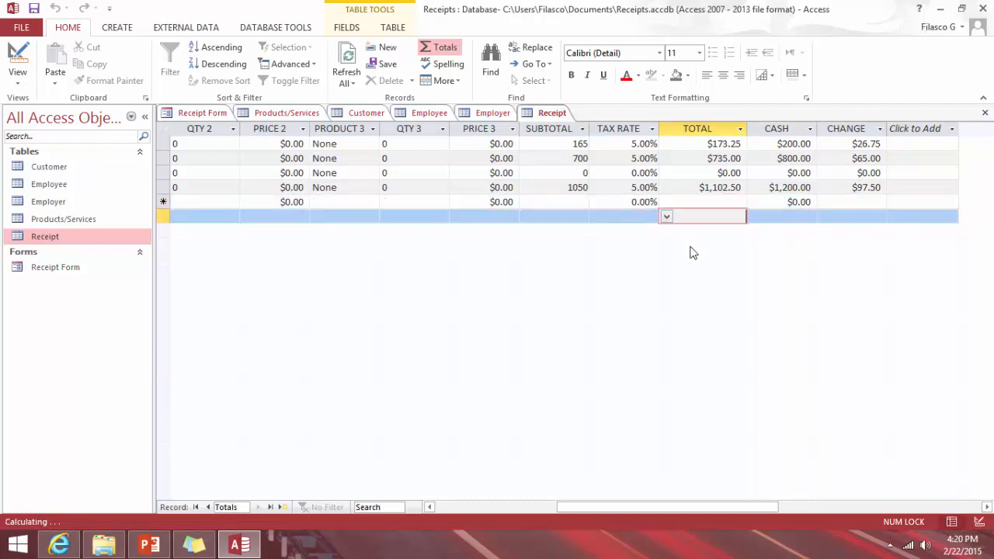
{"action": "left_click", "coordinate": [768, 216]}
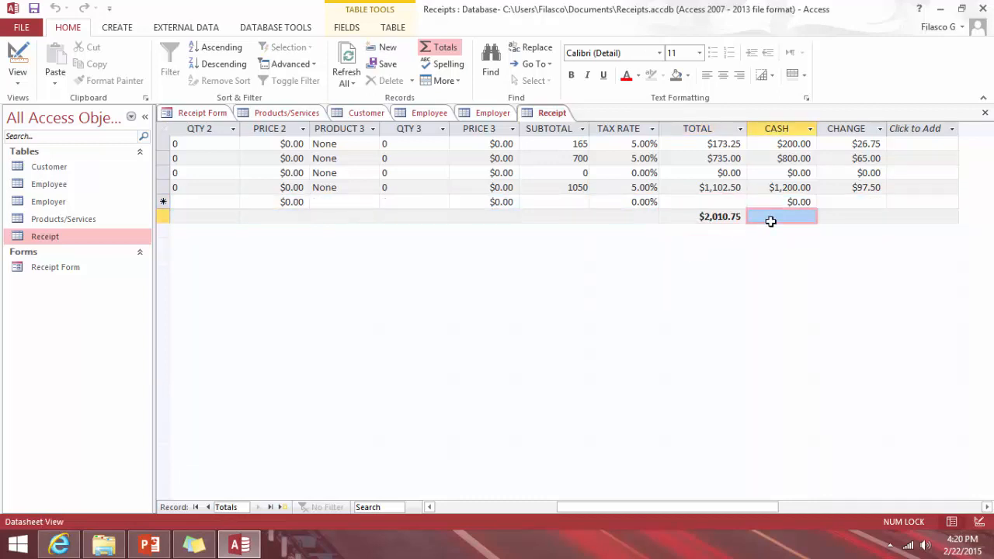
- Sum the SUBTOTAL column in the totals row and return to the Receipt table's first columns
{"action": "left_click", "coordinate": [575, 216]}
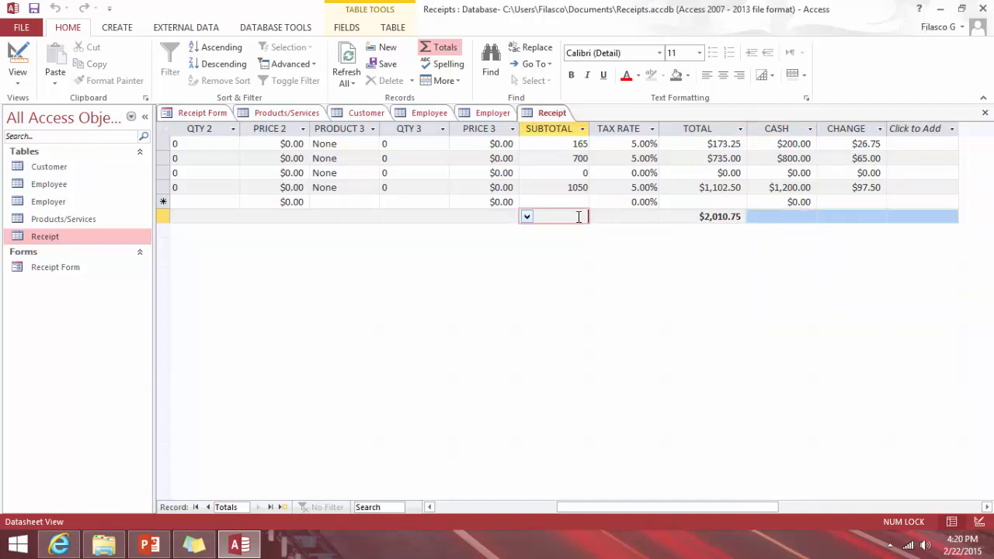
{"action": "left_click", "coordinate": [526, 217]}
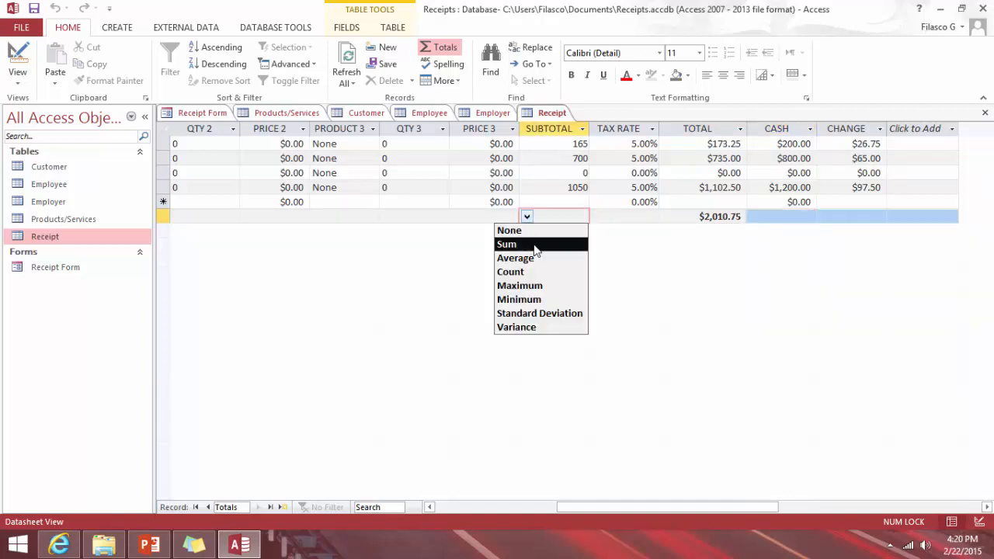
{"action": "left_click", "coordinate": [535, 244]}
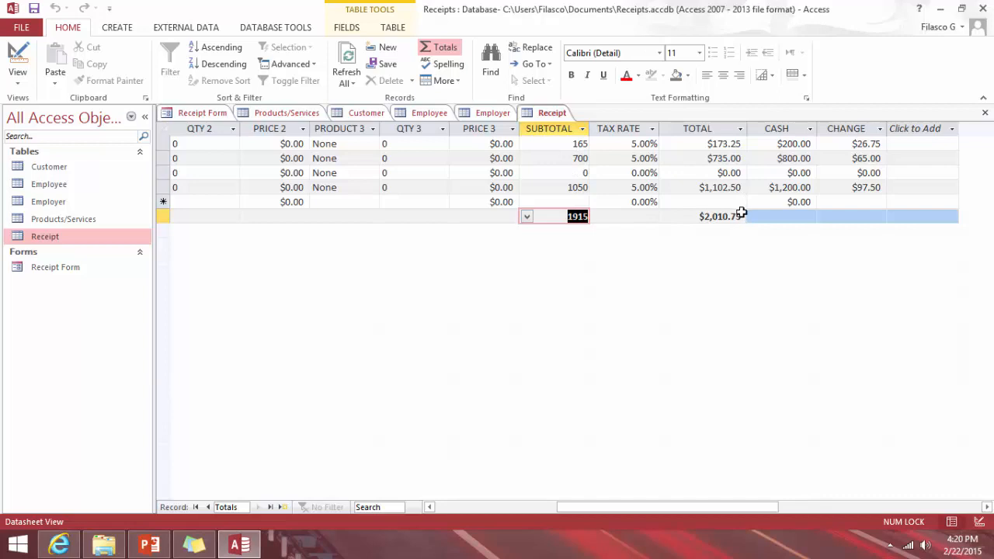
{"action": "left_click_drag", "start_coordinate": [582, 507], "coordinate": [479, 507]}
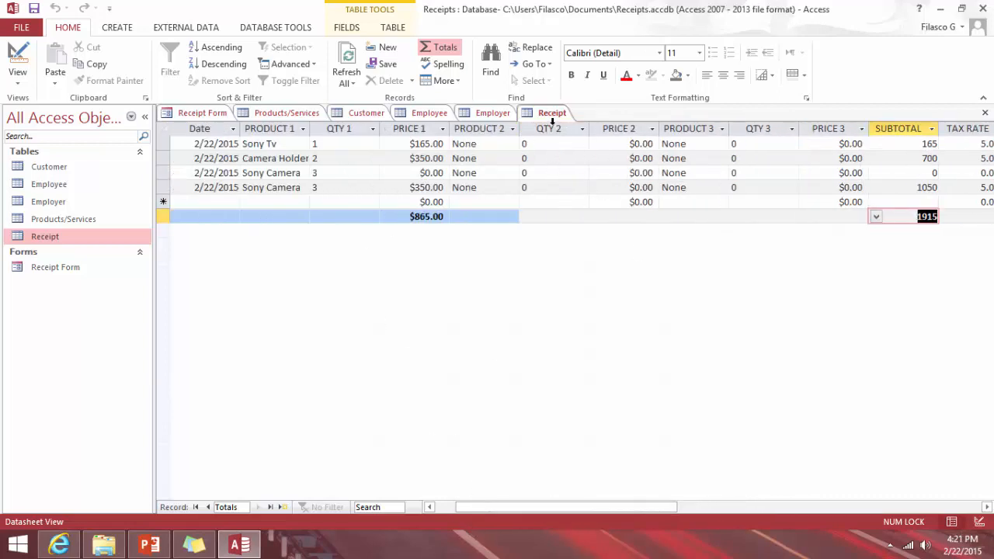
{"action": "left_click_drag", "start_coordinate": [506, 508], "coordinate": [475, 510]}
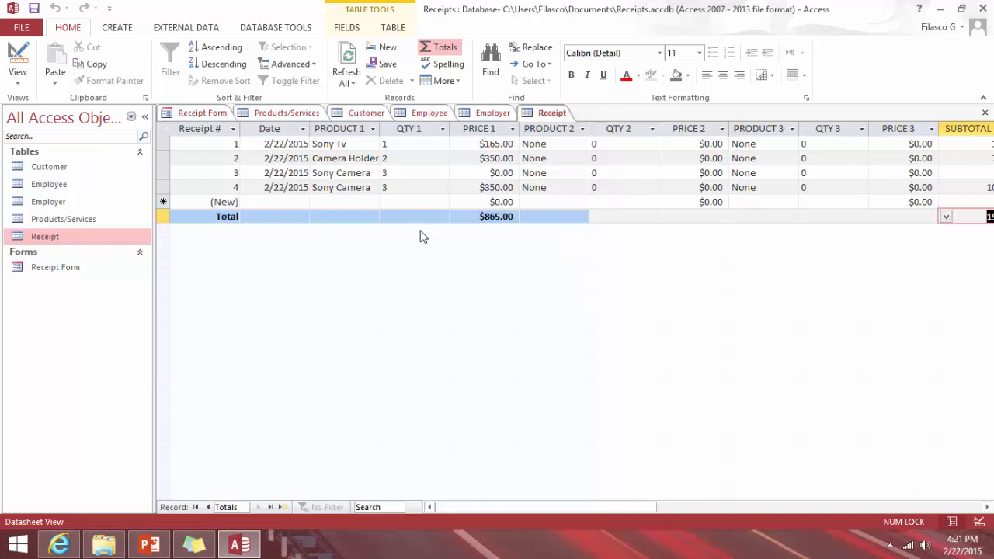
- Start a new blank desktop database and enter Receipt as its file name
{"action": "left_click", "coordinate": [21, 28]}
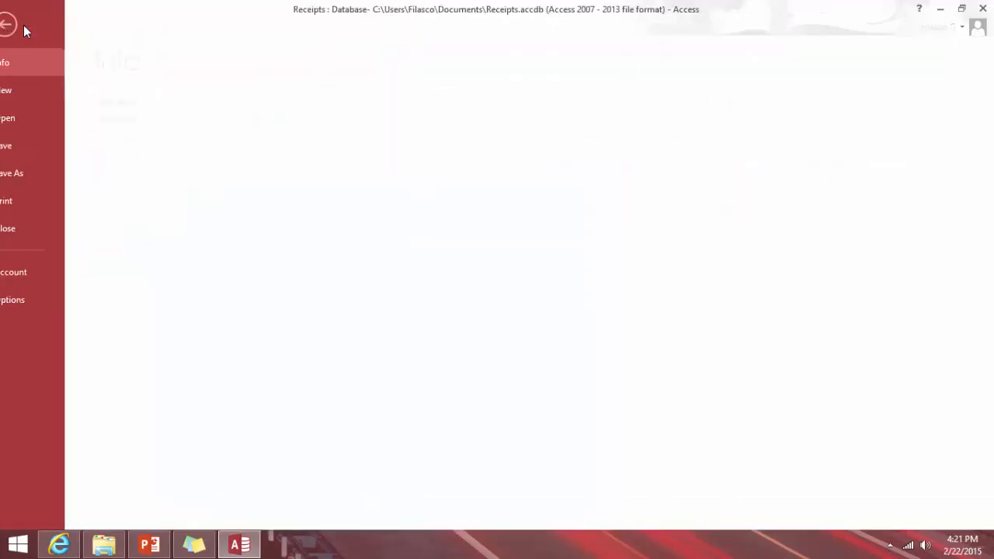
{"action": "left_click", "coordinate": [31, 91]}
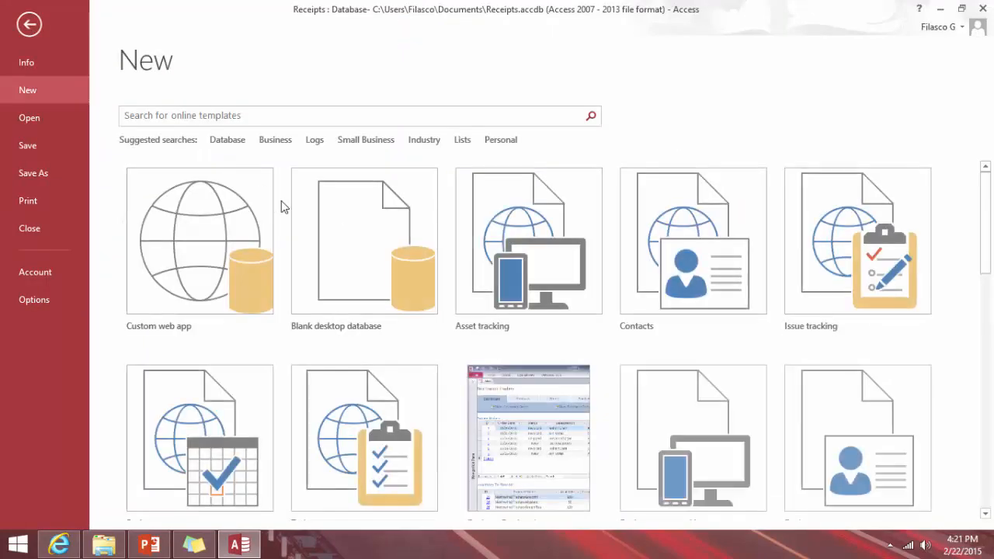
{"action": "left_click", "coordinate": [315, 231]}
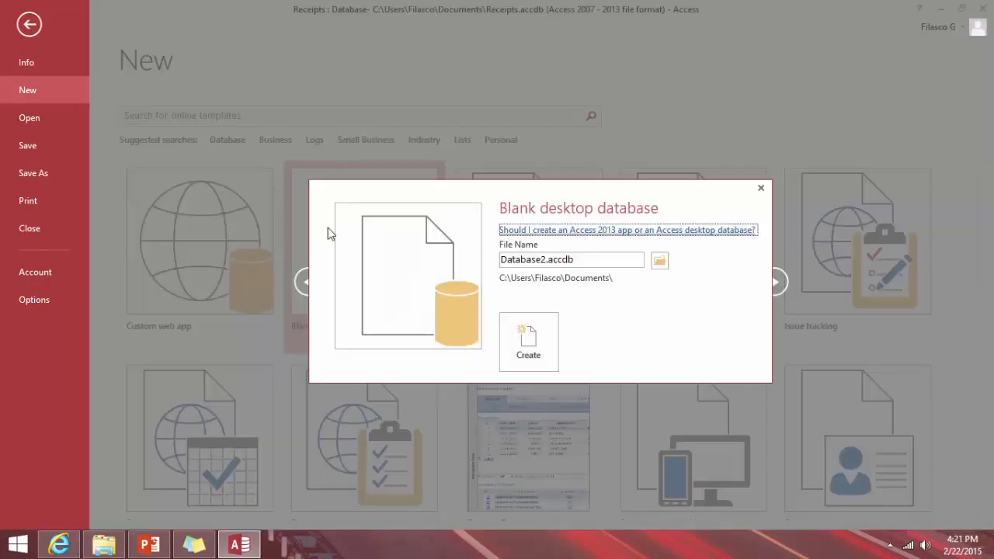
{"action": "double_click", "coordinate": [513, 259]}
{"action": "left_click", "coordinate": [513, 259]}
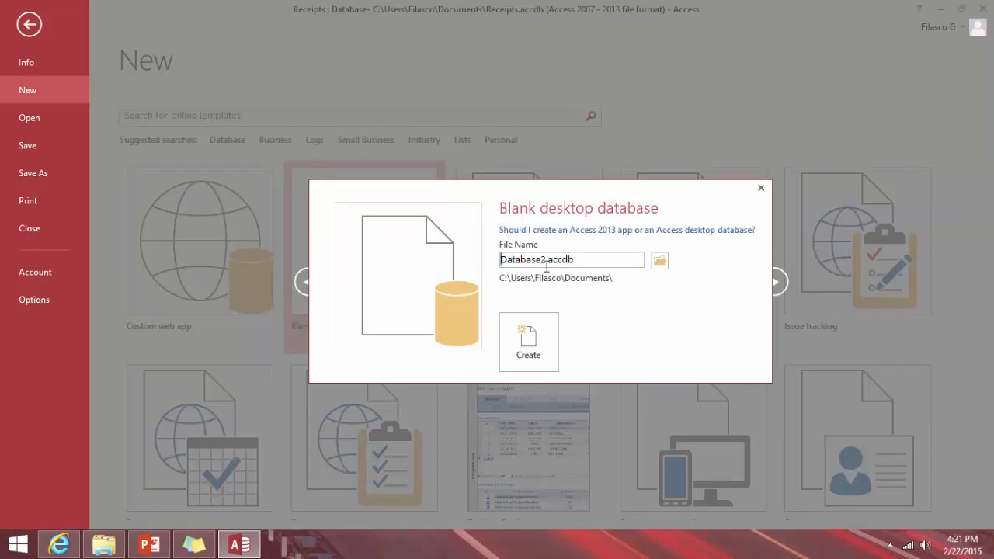
{"action": "left_click_drag", "start_coordinate": [580, 260], "coordinate": [497, 261]}
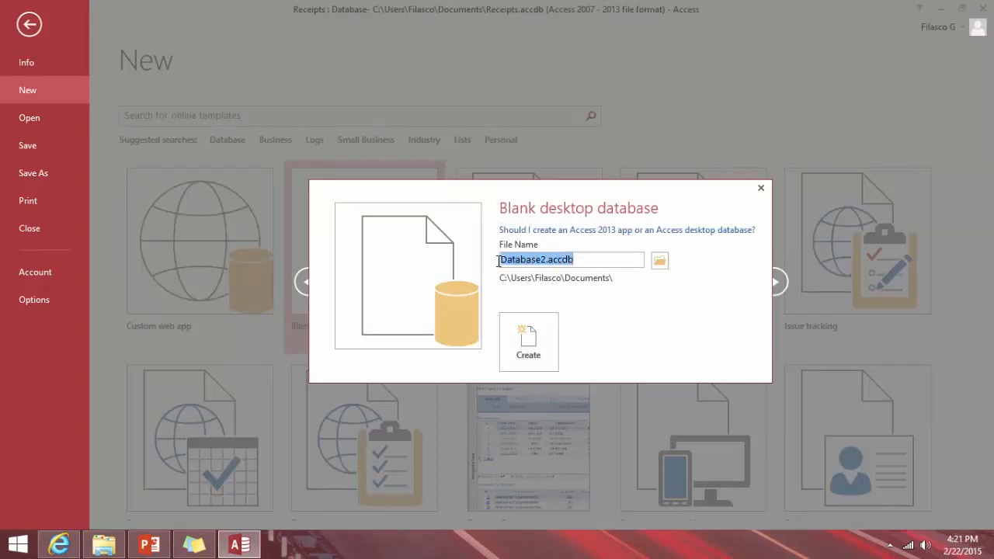
{"action": "type", "text": "Rece"}
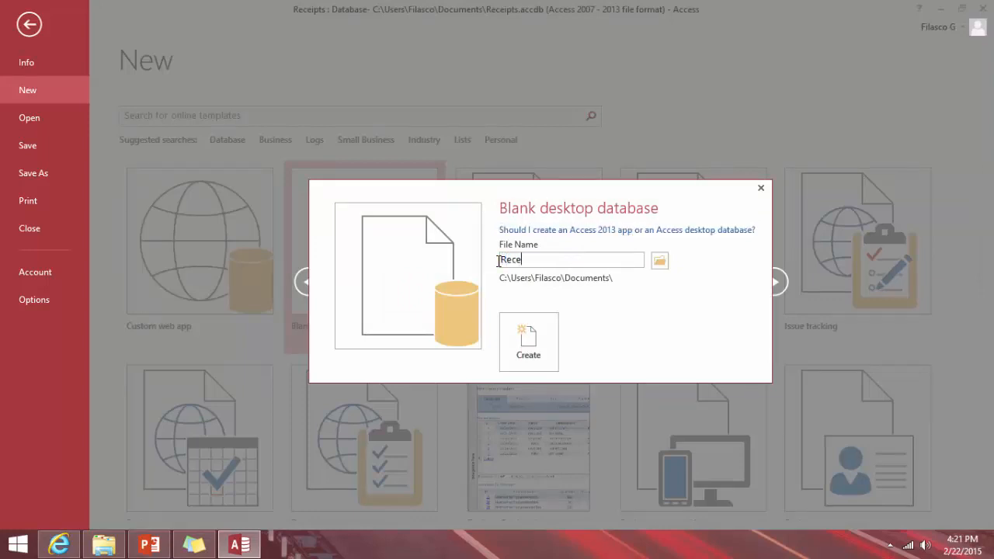
{"action": "type", "text": "ipt"}
- Try to create the database without saving the Receipt table's layout changes, and decline replacing the existing Receipt.accdb
{"action": "left_click", "coordinate": [542, 322]}
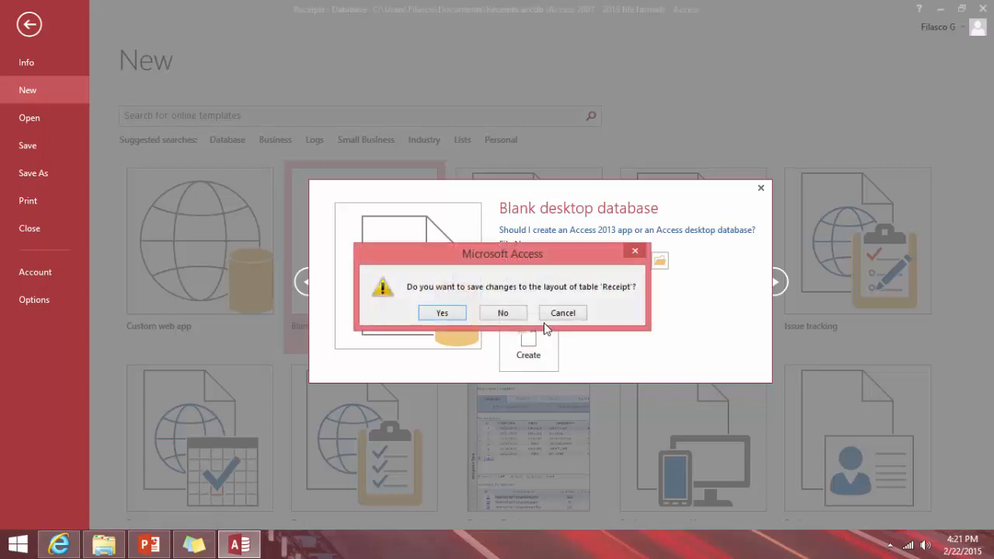
{"action": "left_click", "coordinate": [503, 312]}
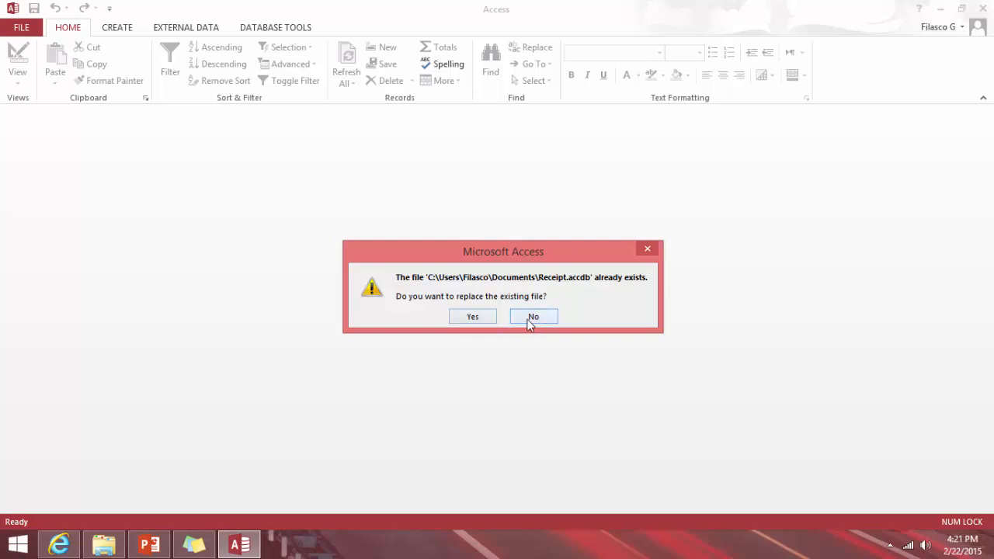
{"action": "left_click", "coordinate": [530, 320]}
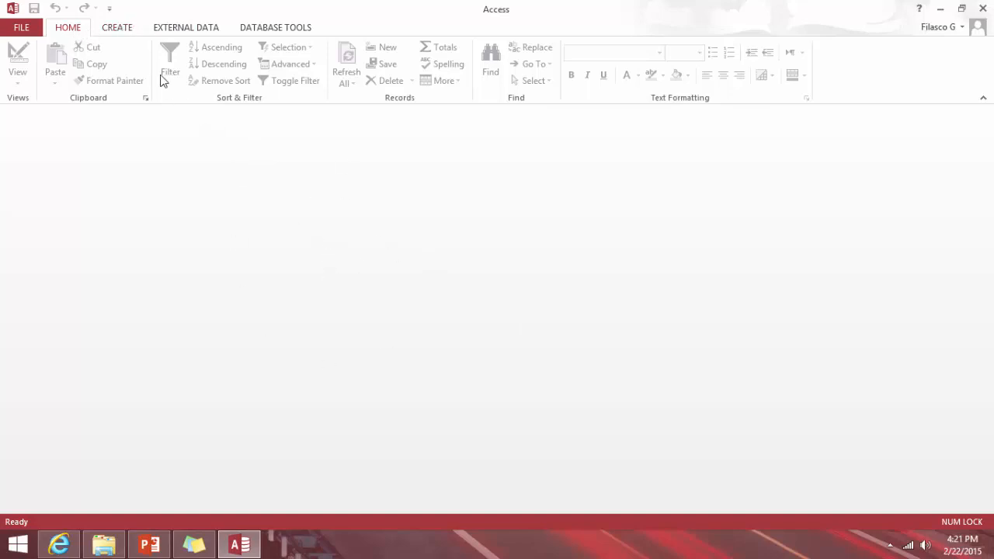
- Close Access, search the computer for receipts and reopen the Receipts.accdb database
{"action": "left_click", "coordinate": [117, 31]}
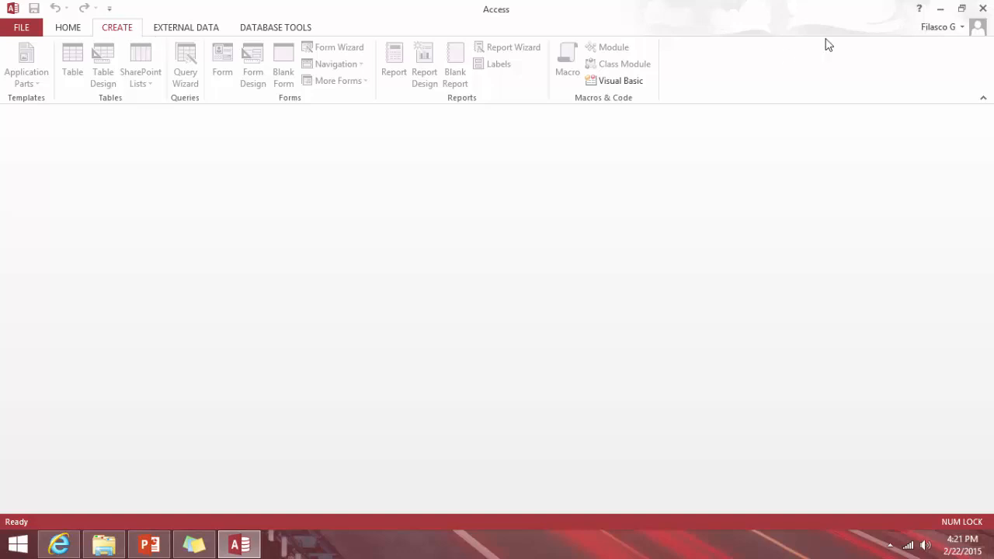
{"action": "left_click", "coordinate": [984, 10]}
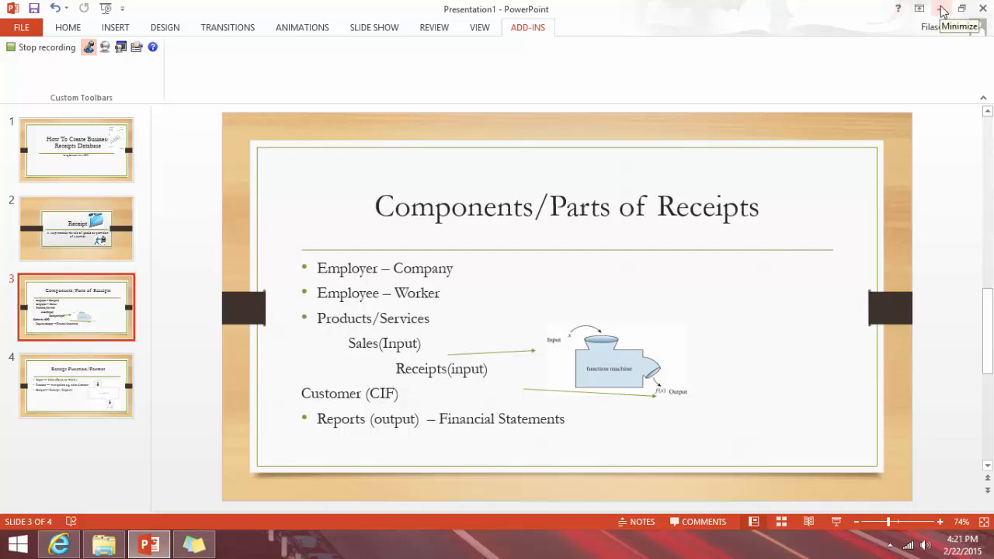
{"action": "mouse_move", "coordinate": [992, 2]}
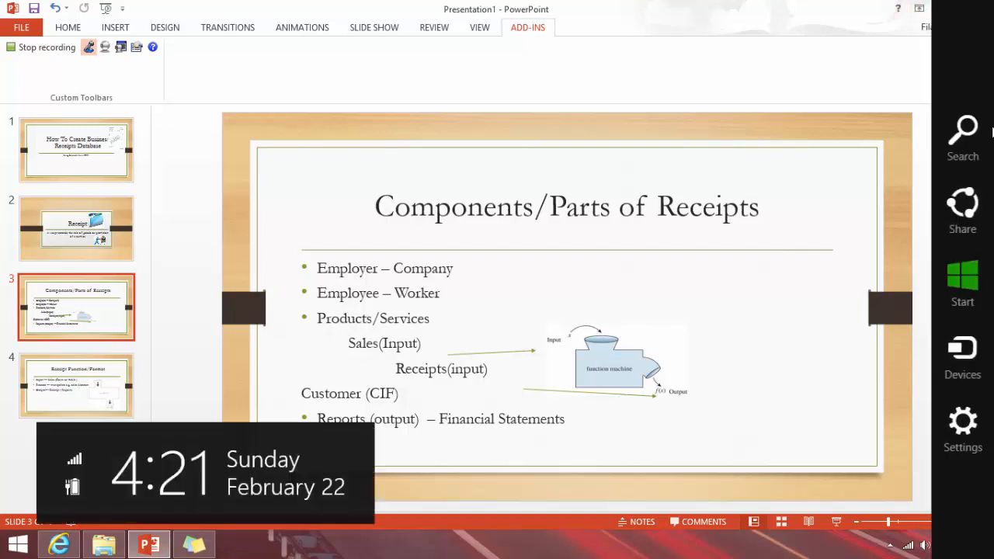
{"action": "left_click", "coordinate": [962, 140]}
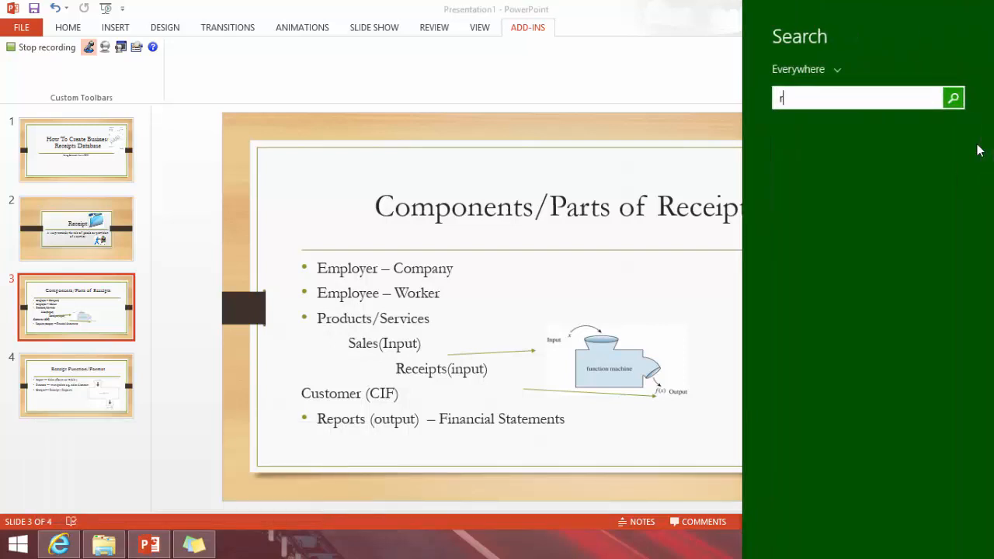
{"action": "type", "text": "receipts"}
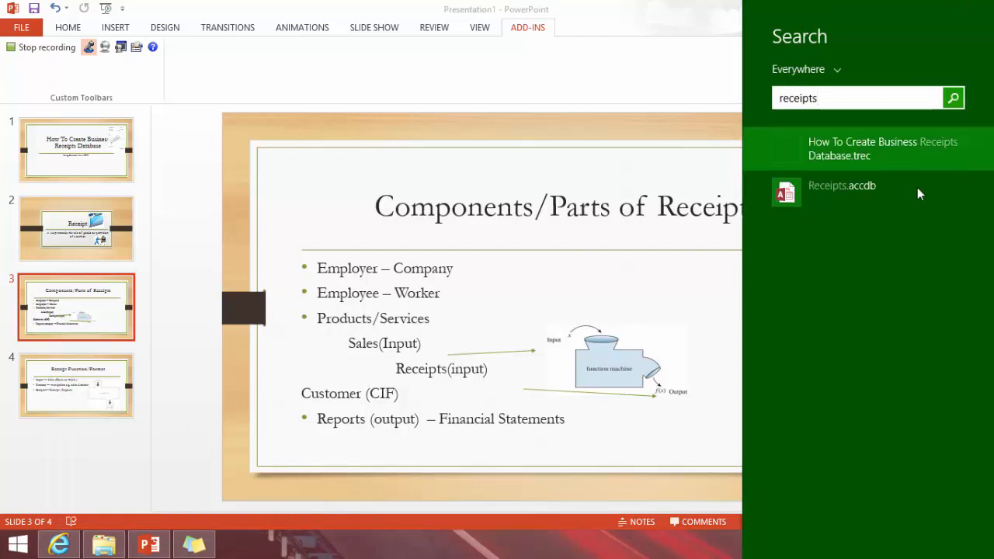
{"action": "left_click", "coordinate": [831, 200]}
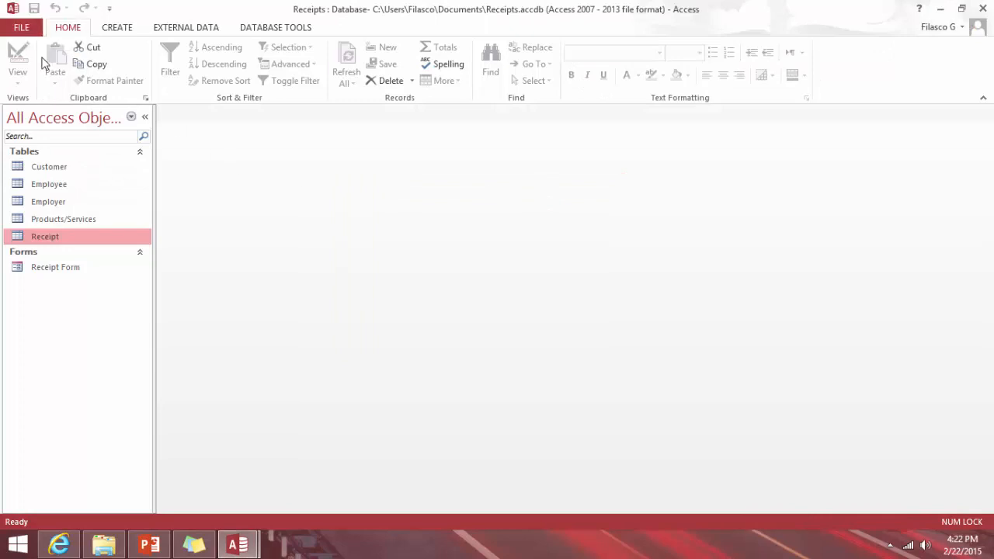
- Start another new blank desktop database and browse for the location to store its file
{"action": "left_click", "coordinate": [21, 28]}
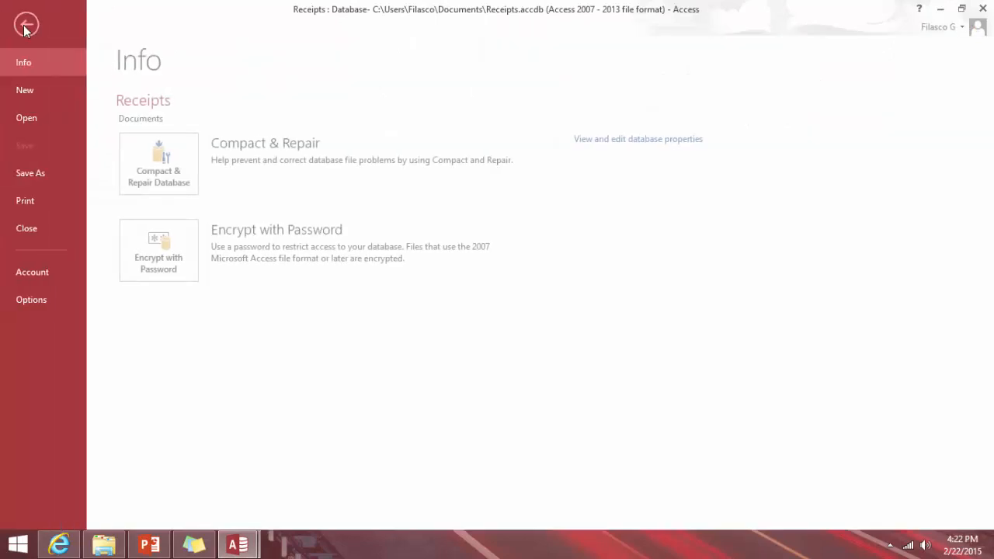
{"action": "left_click", "coordinate": [33, 91]}
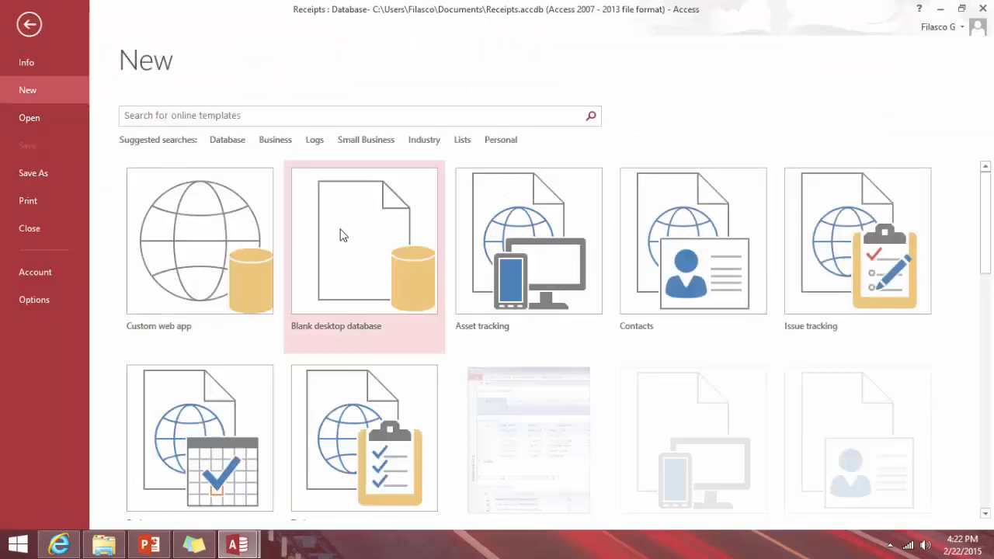
{"action": "left_click", "coordinate": [341, 233]}
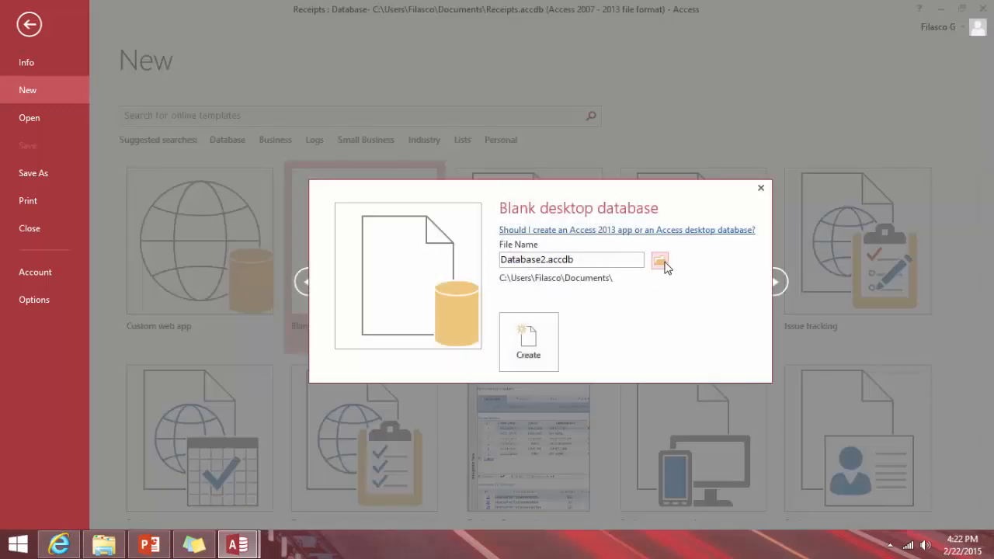
{"action": "left_click", "coordinate": [659, 261]}
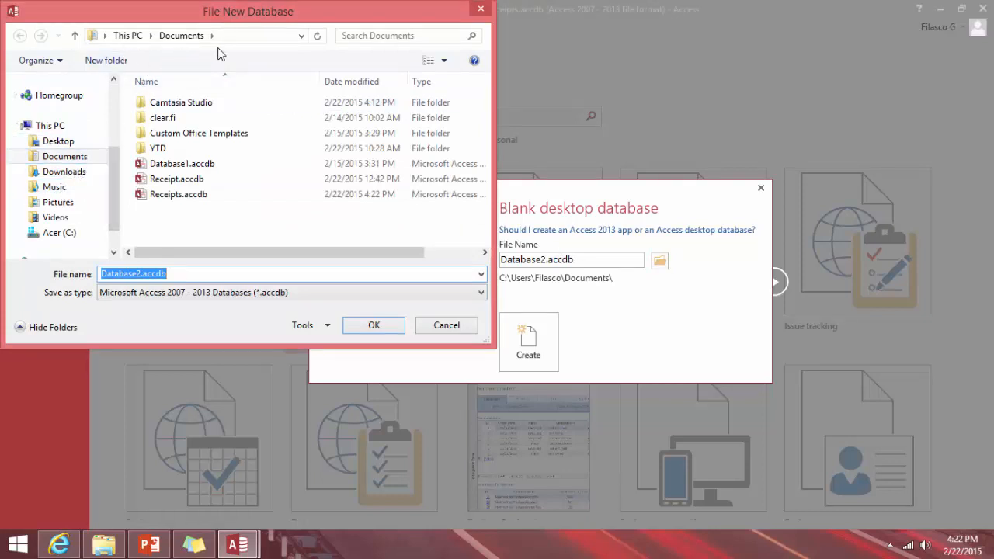
- Create a new folder named reci in the Documents folder
{"action": "left_click", "coordinate": [172, 206]}
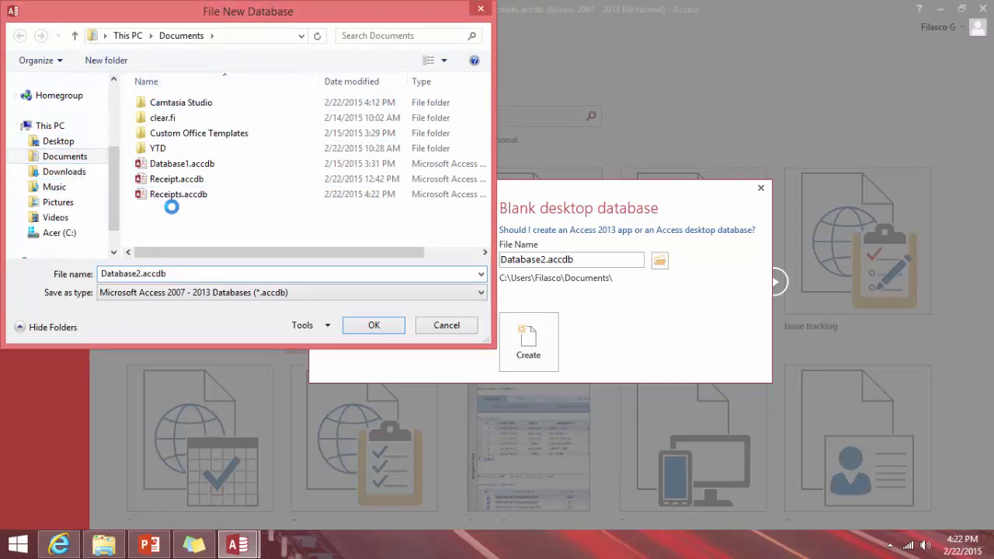
{"action": "right_click", "coordinate": [171, 207]}
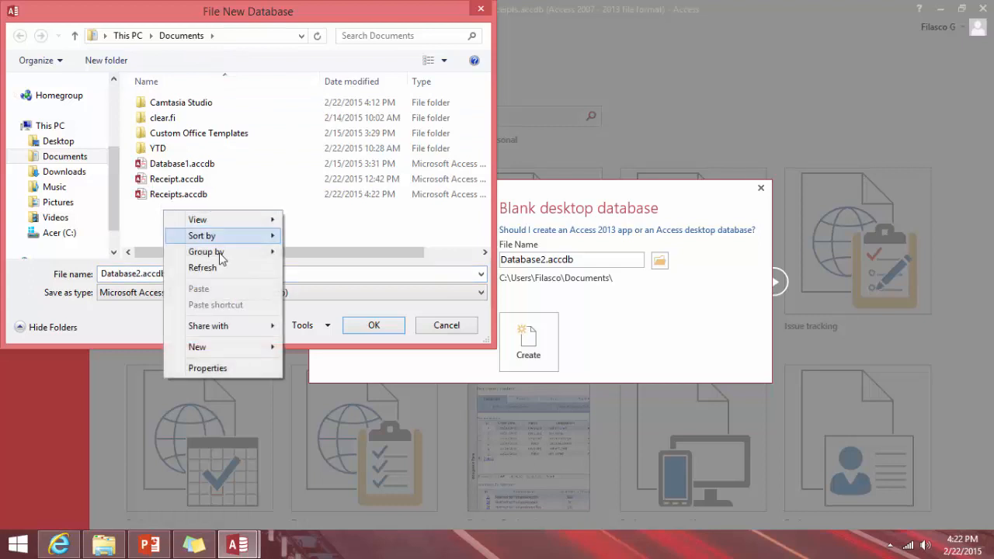
{"action": "mouse_move", "coordinate": [271, 347]}
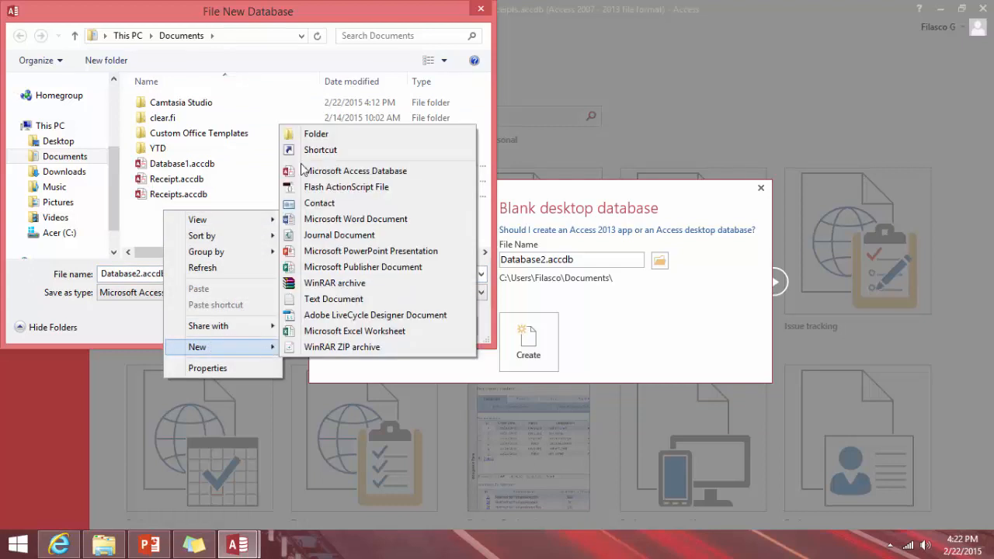
{"action": "left_click", "coordinate": [303, 142]}
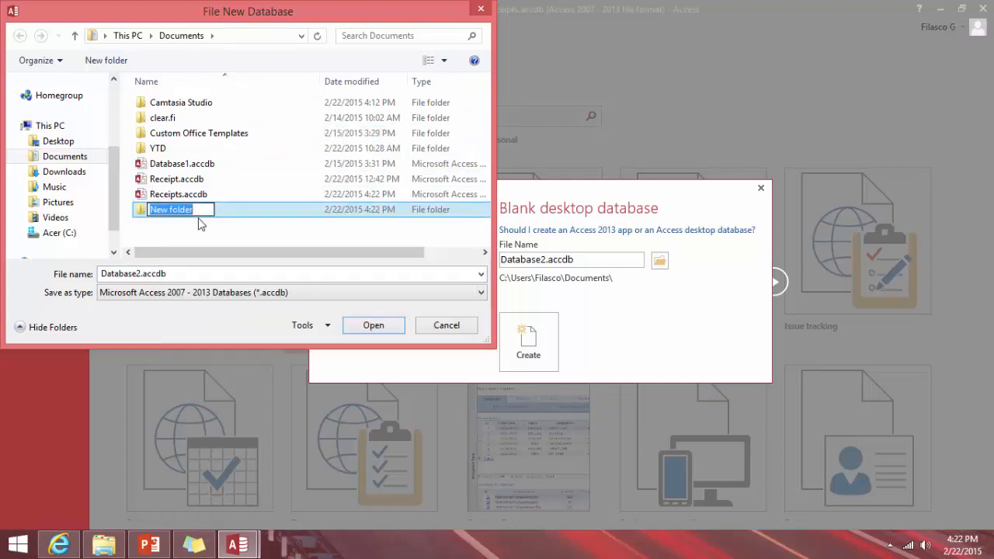
{"action": "type", "text": "tec"}
{"action": "key", "text": "BackSpace"}
{"action": "key", "text": "BackSpace"}
{"action": "key", "text": "BackSpace"}
{"action": "type", "text": "reci"}
- Create a folder named Receipt on the Desktop and choose it as the new database's location
{"action": "left_click", "coordinate": [301, 39]}
{"action": "left_click", "coordinate": [301, 37]}
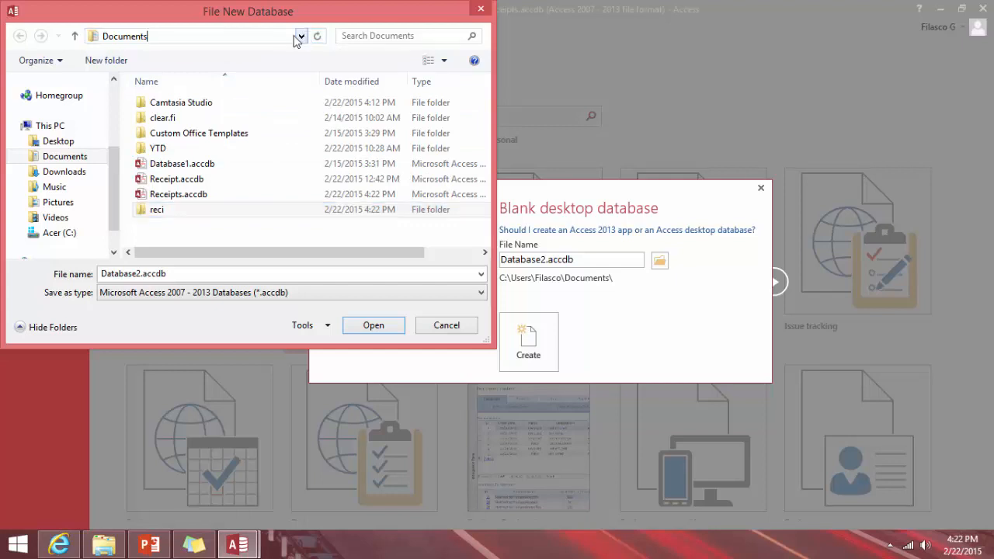
{"action": "left_click", "coordinate": [59, 142]}
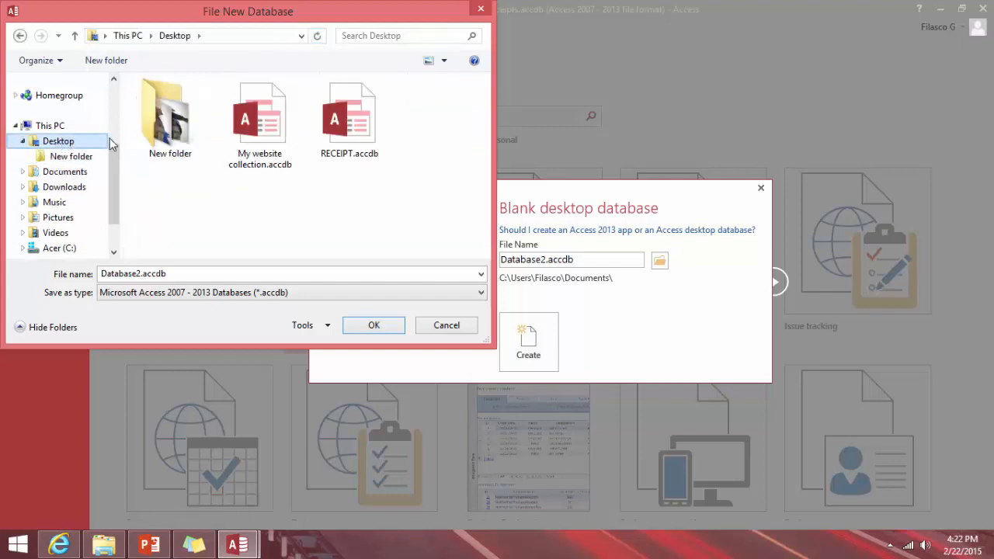
{"action": "right_click", "coordinate": [189, 191]}
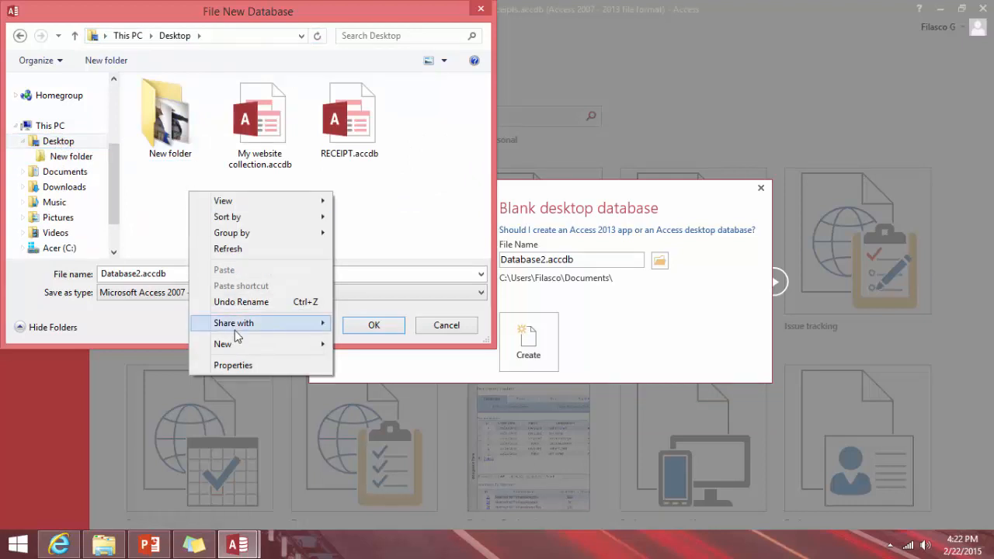
{"action": "mouse_move", "coordinate": [244, 345]}
{"action": "left_click", "coordinate": [379, 131]}
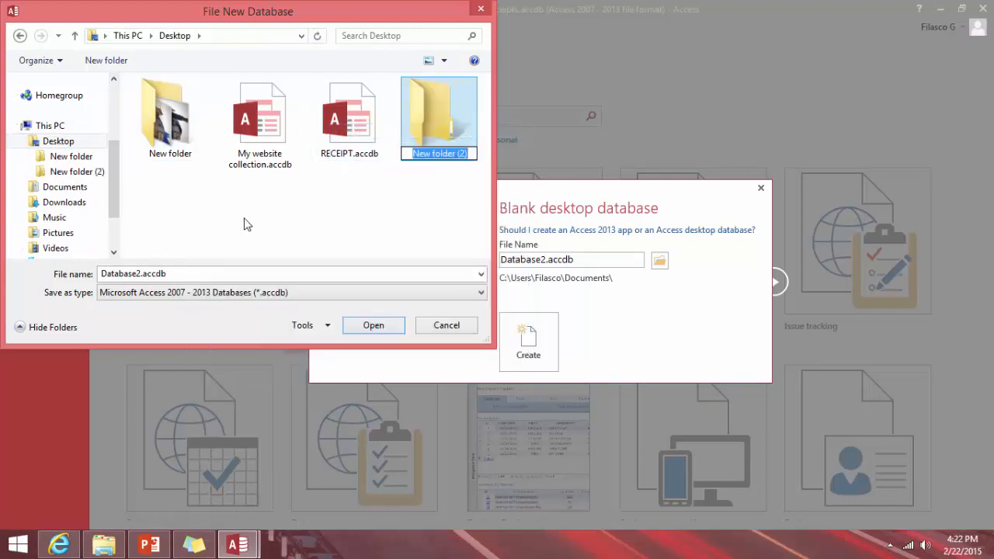
{"action": "type", "text": "Rec"}
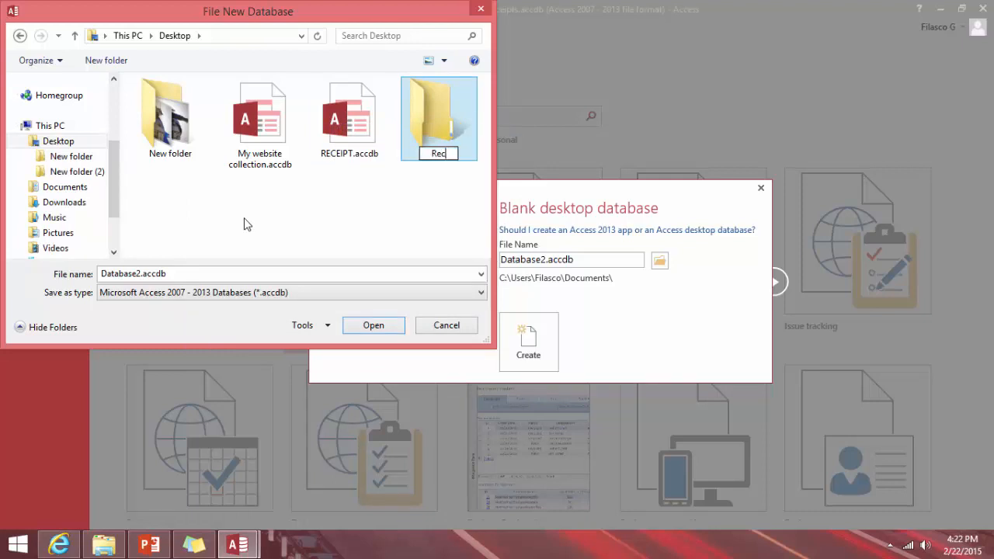
{"action": "type", "text": "eit"}
{"action": "key", "text": "BackSpace"}
{"action": "type", "text": "pt"}
{"action": "left_click", "coordinate": [384, 327]}
{"action": "left_click", "coordinate": [383, 327]}
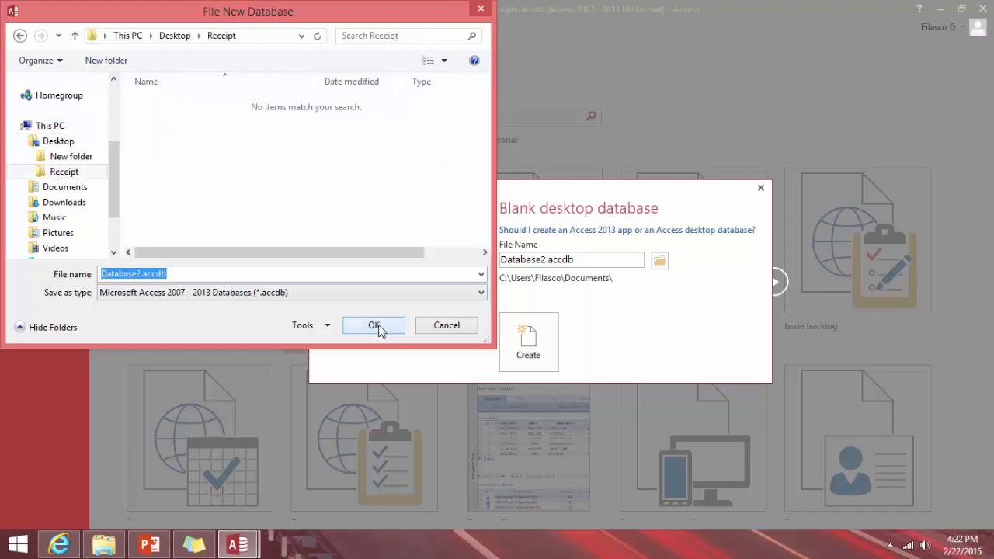
{"action": "left_click", "coordinate": [374, 326]}
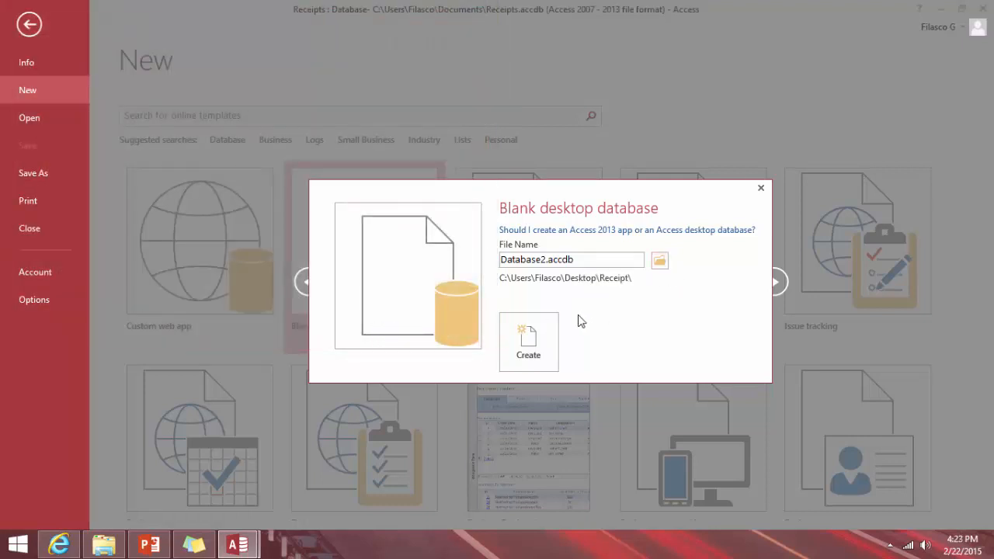
- Name the database file receipt and create the blank database
{"action": "left_click_drag", "start_coordinate": [582, 258], "coordinate": [482, 258]}
{"action": "left_click_drag", "start_coordinate": [609, 259], "coordinate": [486, 258]}
{"action": "type", "text": "receipt"}
{"action": "key", "text": "Return"}
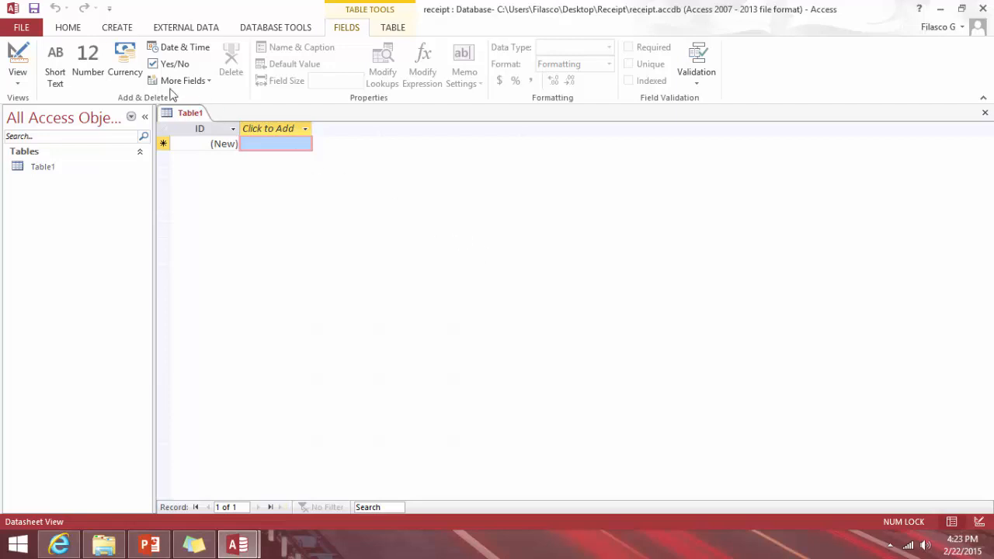
- Switch the new table to Design view, saving it under the name Employer
{"action": "left_click", "coordinate": [17, 58]}
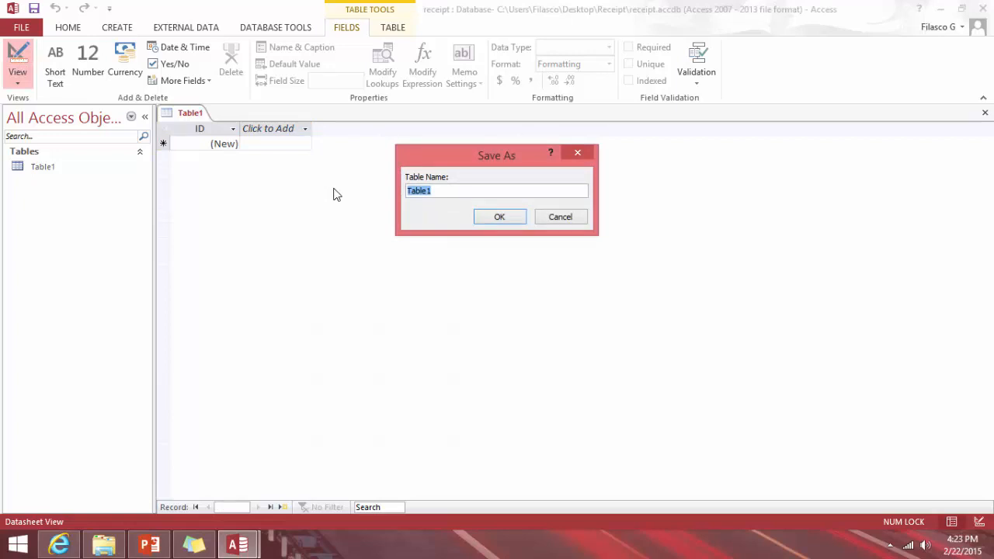
{"action": "type", "text": "Employer"}
{"action": "key", "text": "Return"}
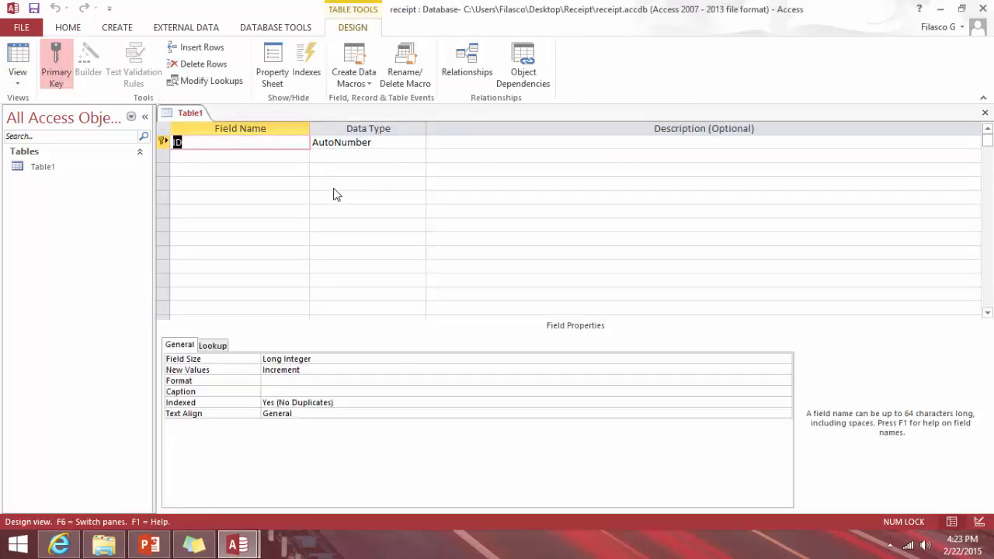
- Rename the ID field to EID and add a Date field below it, accepting the reserved word
{"action": "left_click", "coordinate": [176, 141]}
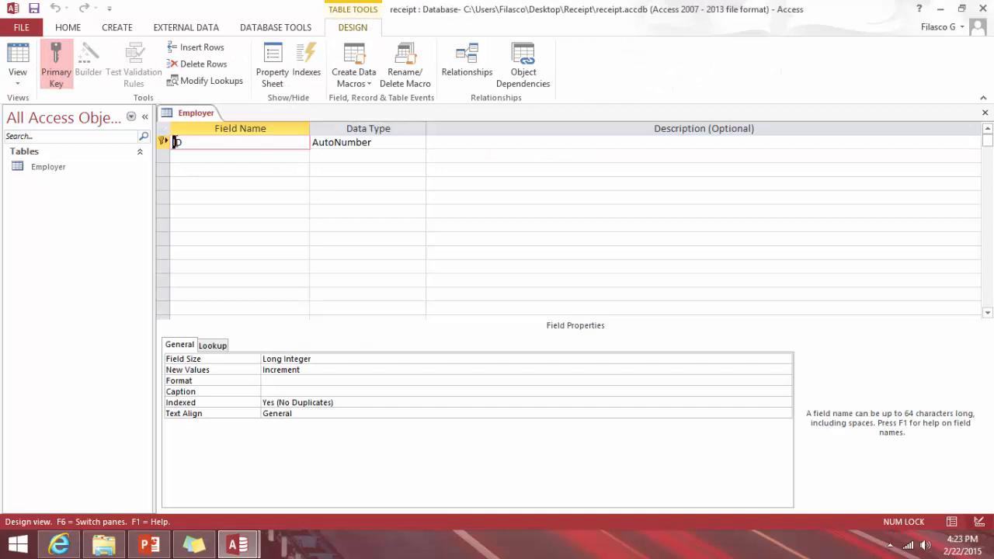
{"action": "type", "text": "EID"}
{"action": "left_click", "coordinate": [222, 157]}
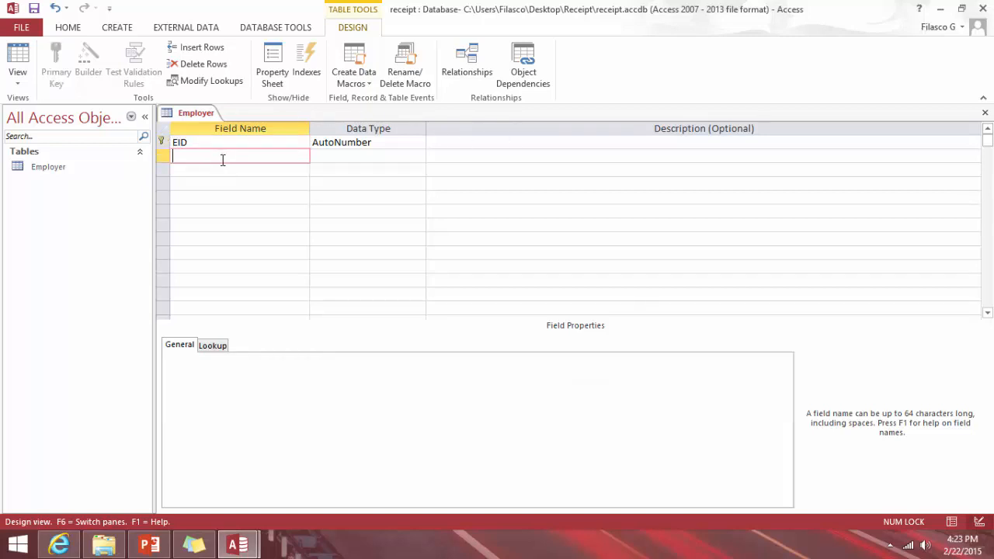
{"action": "type", "text": "Date"}
{"action": "key", "text": "Tab"}
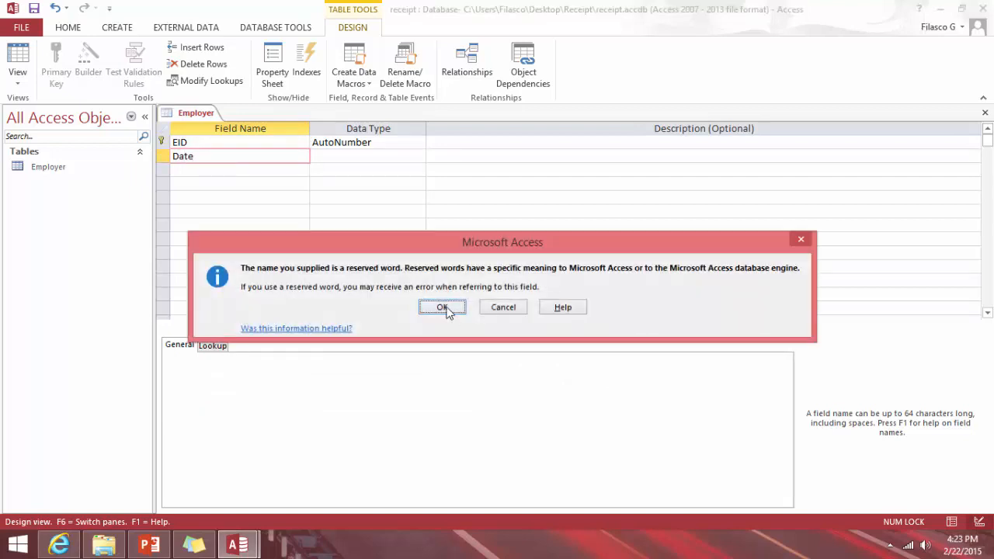
{"action": "left_click", "coordinate": [444, 307]}
- Add the fields Company Name, Address and City to the Employer table below Date
{"action": "left_click", "coordinate": [200, 170]}
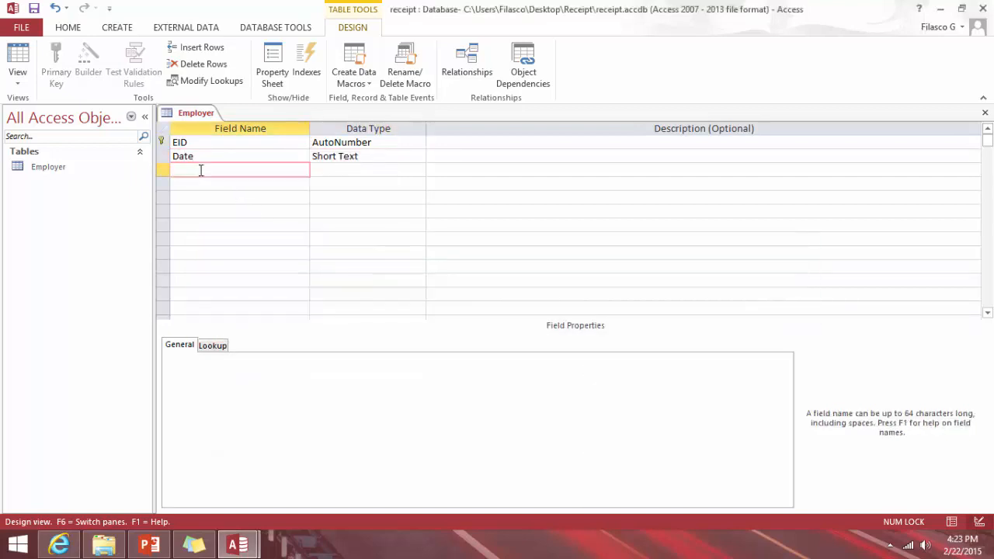
{"action": "type", "text": "Company Name"}
{"action": "key", "text": "Down"}
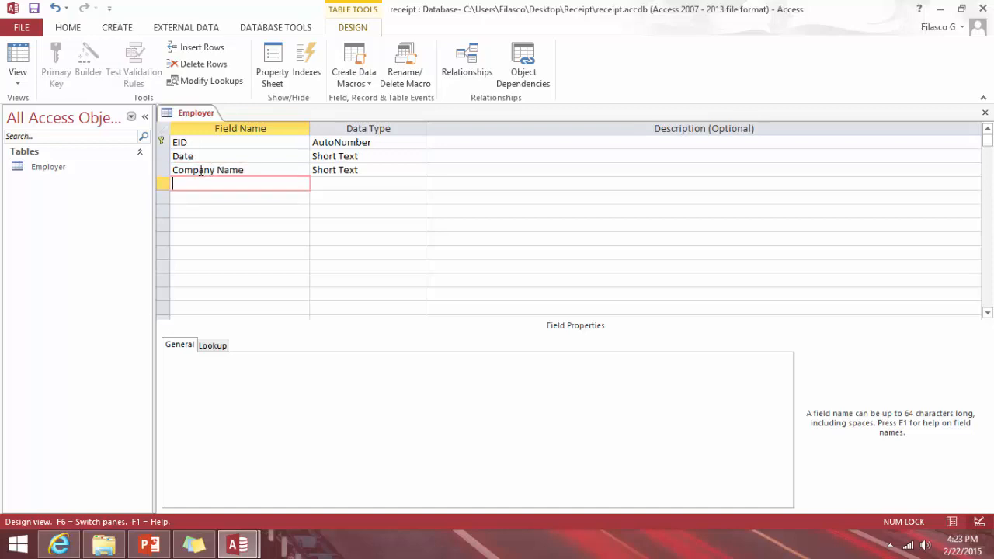
{"action": "type", "text": "Address"}
{"action": "key", "text": "Down"}
{"action": "type", "text": "0c"}
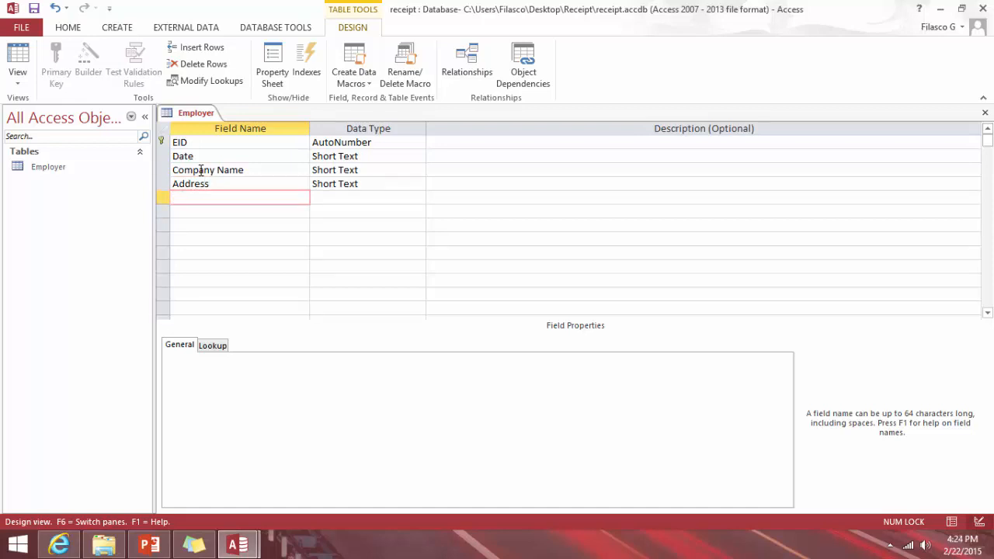
{"action": "type", "text": "City"}
{"action": "key", "text": "Down"}
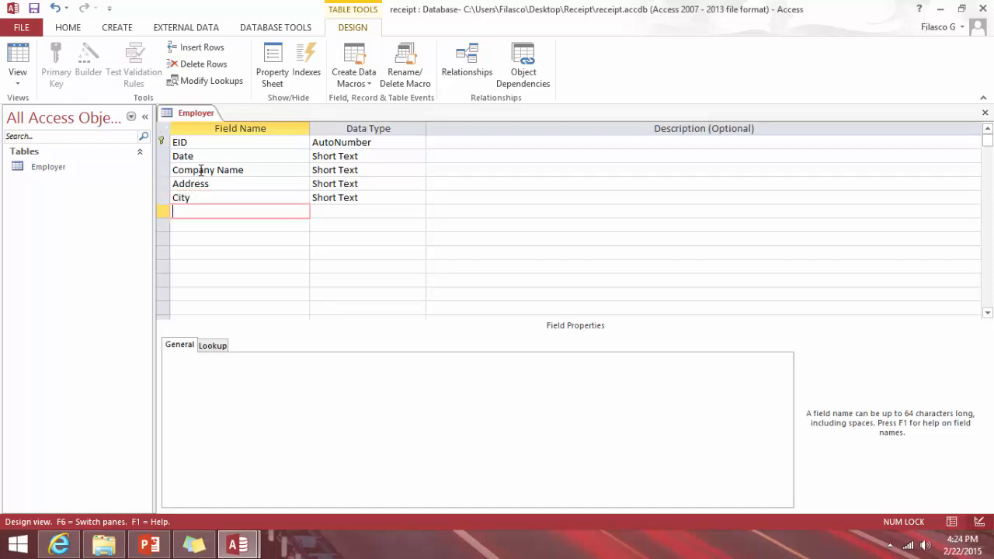
- Add the fields State, Zip, Telephone and Manager Name to the Employer table below City
{"action": "type", "text": "State"}
{"action": "key", "text": "Tab"}
{"action": "key", "text": "Tab"}
{"action": "key", "text": "Tab"}
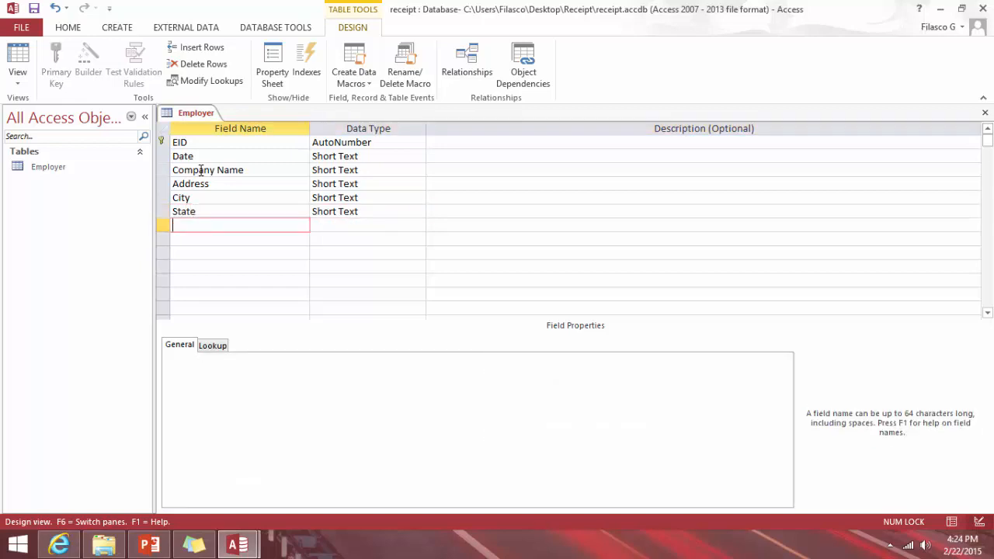
{"action": "type", "text": "Zip"}
{"action": "key", "text": "Tab"}
{"action": "key", "text": "Tab"}
{"action": "key", "text": "Tab"}
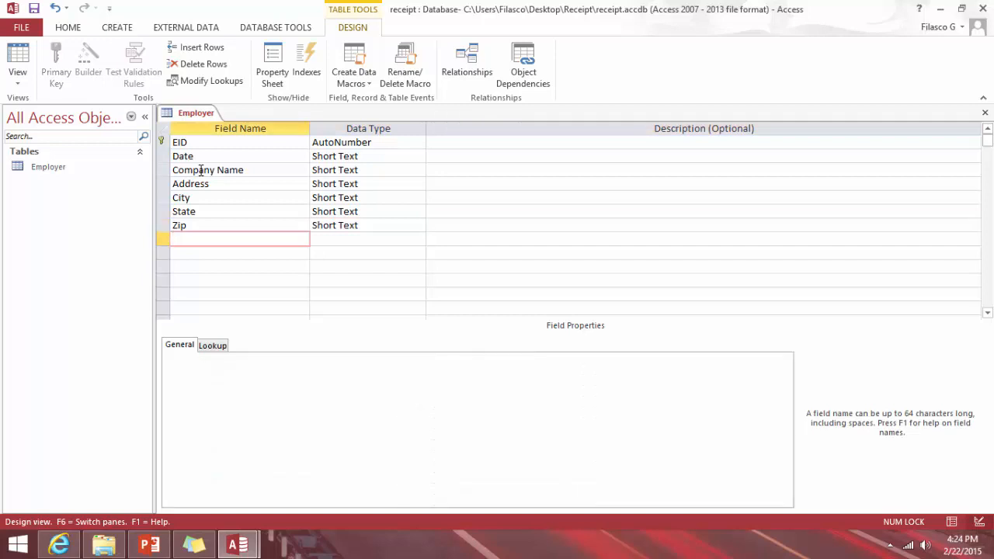
{"action": "type", "text": "Telephone"}
{"action": "key", "text": "Down"}
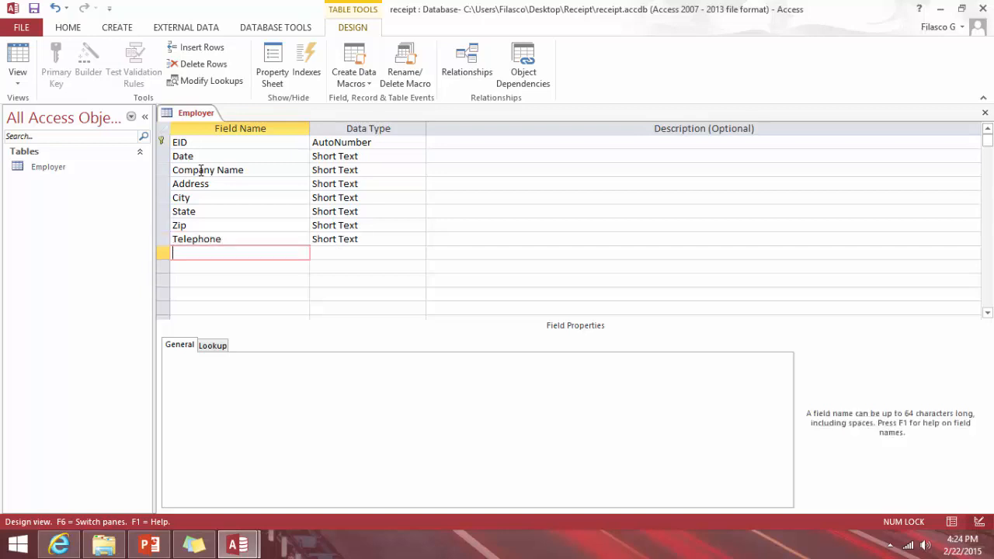
{"action": "type", "text": "Manager Na"}
{"action": "type", "text": "me"}
{"action": "key", "text": "Down"}
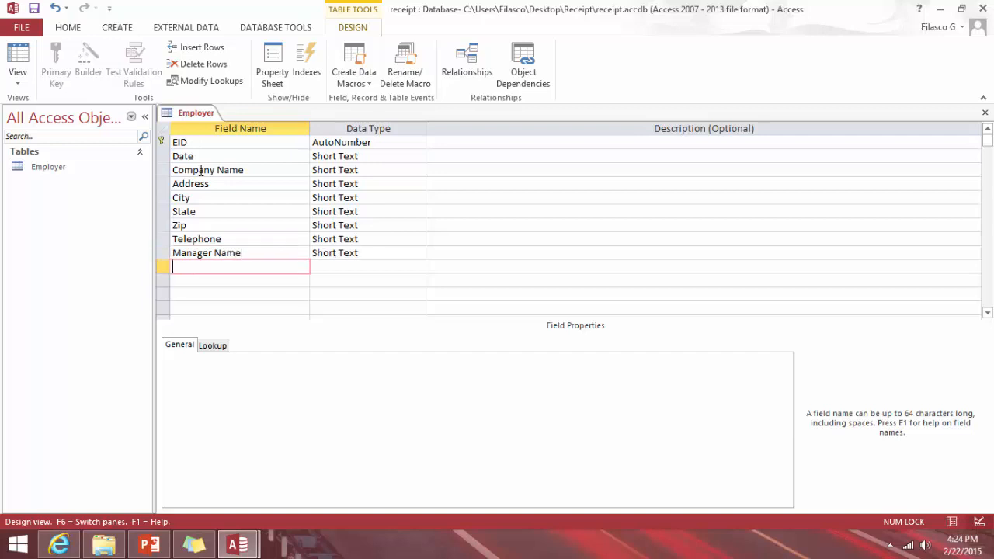
- Insert a row above the Telephone field and add a Country field in it
{"action": "left_click", "coordinate": [161, 238]}
{"action": "right_click", "coordinate": [162, 239]}
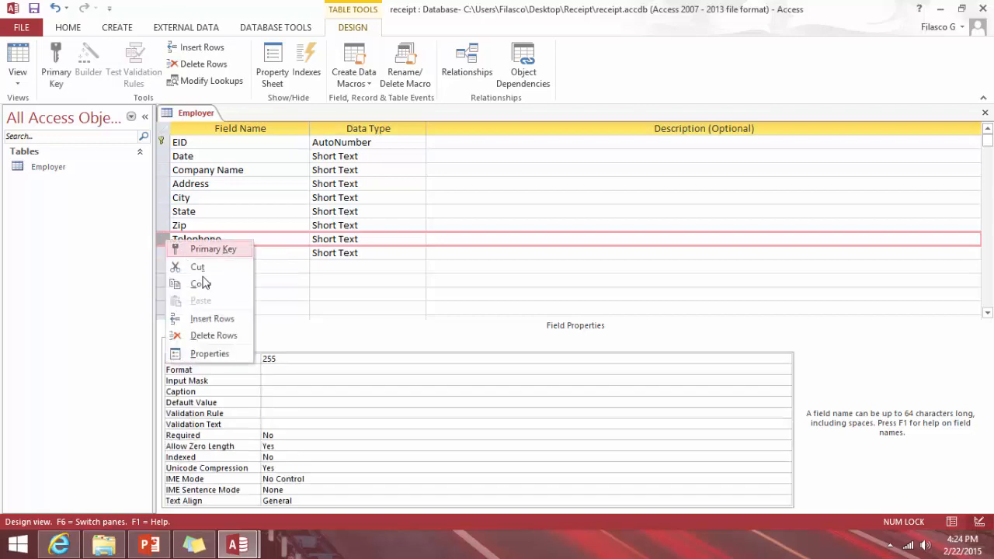
{"action": "left_click", "coordinate": [211, 318]}
{"action": "left_click", "coordinate": [201, 236]}
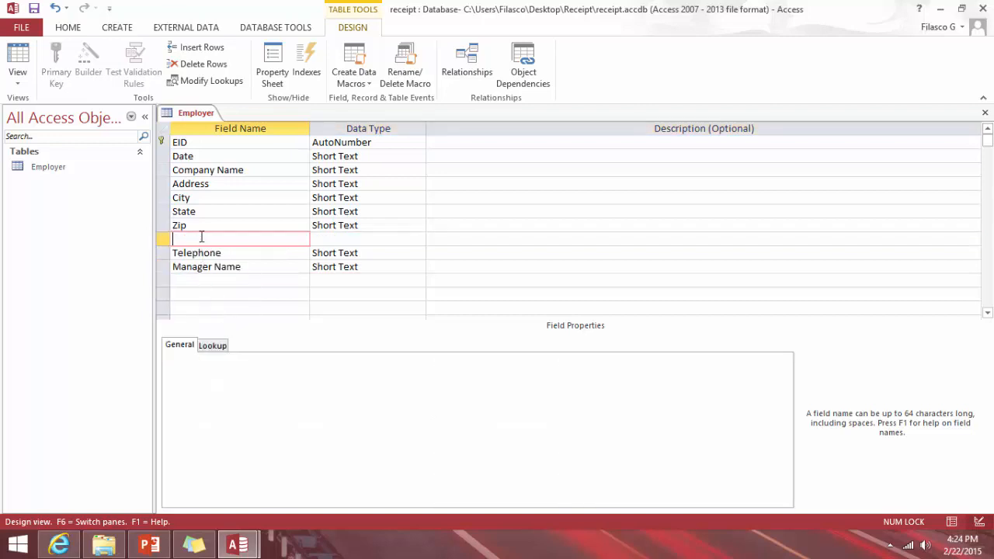
{"action": "type", "text": "Country"}
- Add a No of employees field after Manager Name and set the Date field's data type to Date/Time
{"action": "left_click", "coordinate": [218, 283]}
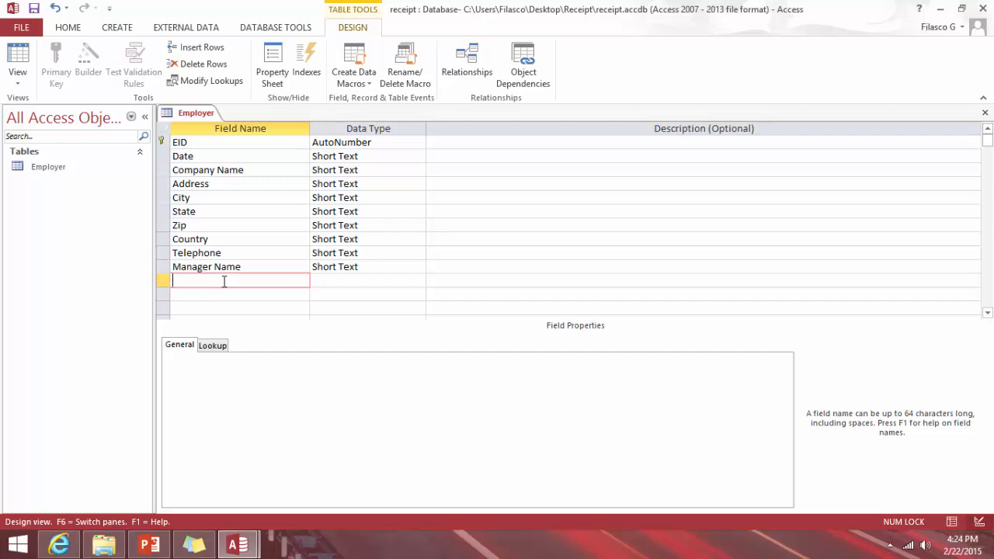
{"action": "type", "text": "No of employees"}
{"action": "left_click", "coordinate": [357, 278]}
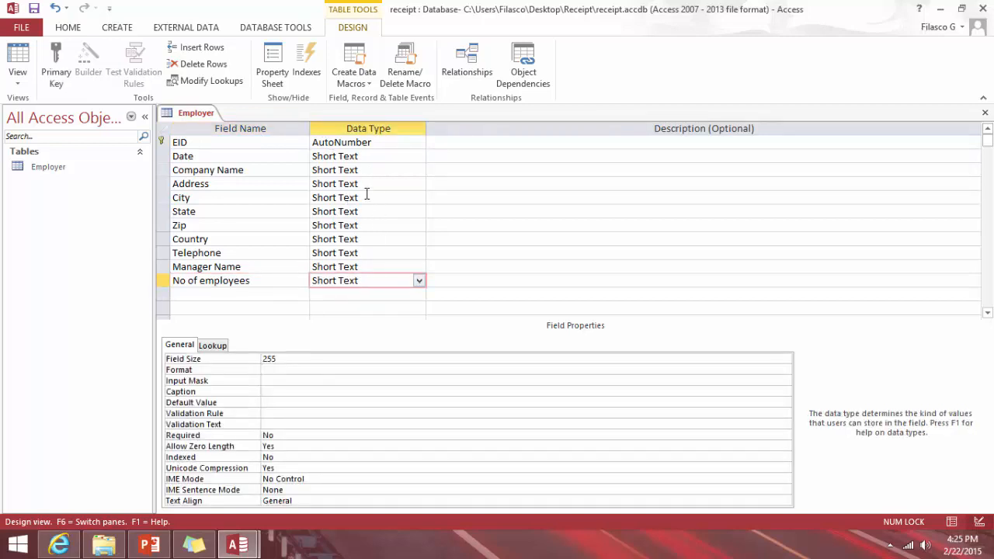
{"action": "left_click", "coordinate": [418, 156]}
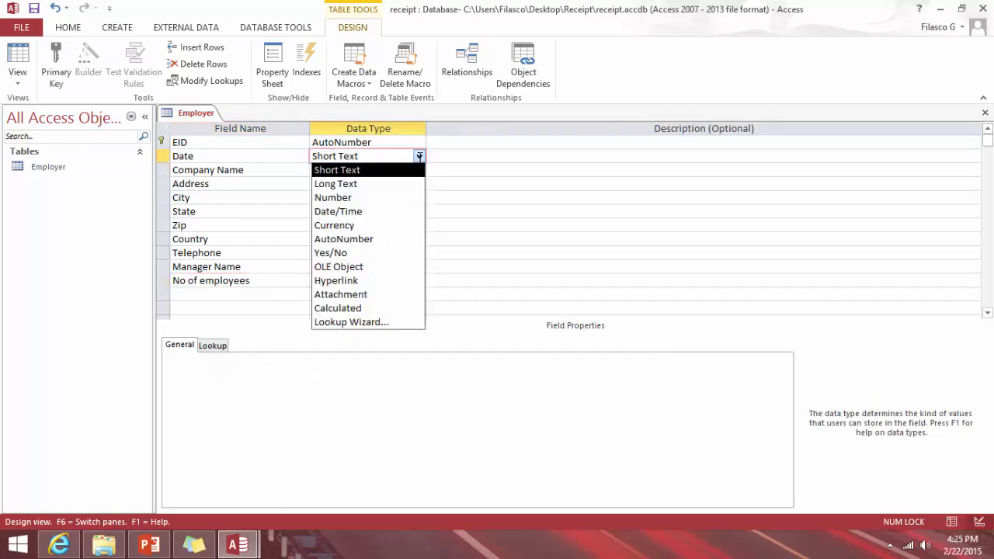
{"action": "left_click", "coordinate": [388, 212]}
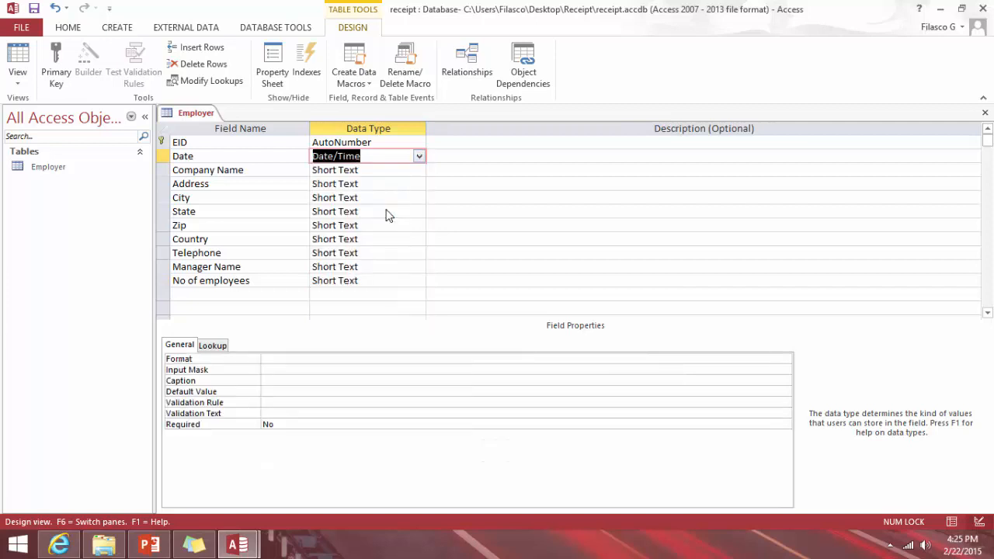
{"action": "left_click", "coordinate": [418, 170]}
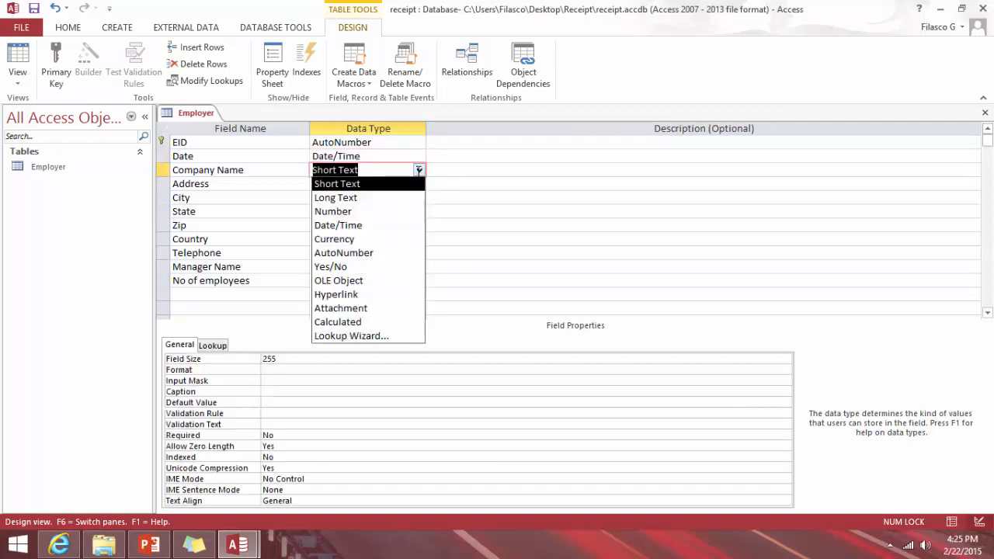
{"action": "left_click", "coordinate": [419, 169]}
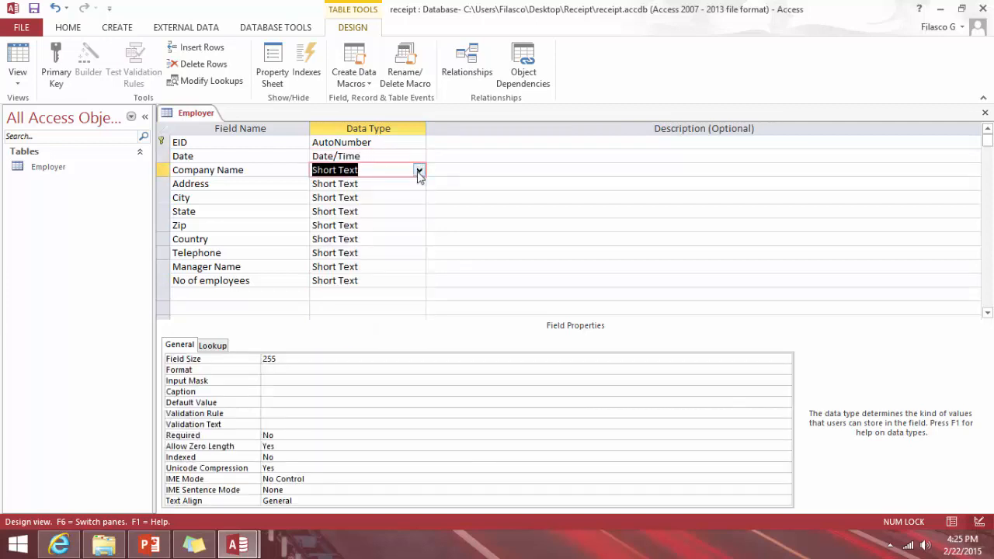
{"action": "left_click", "coordinate": [407, 253]}
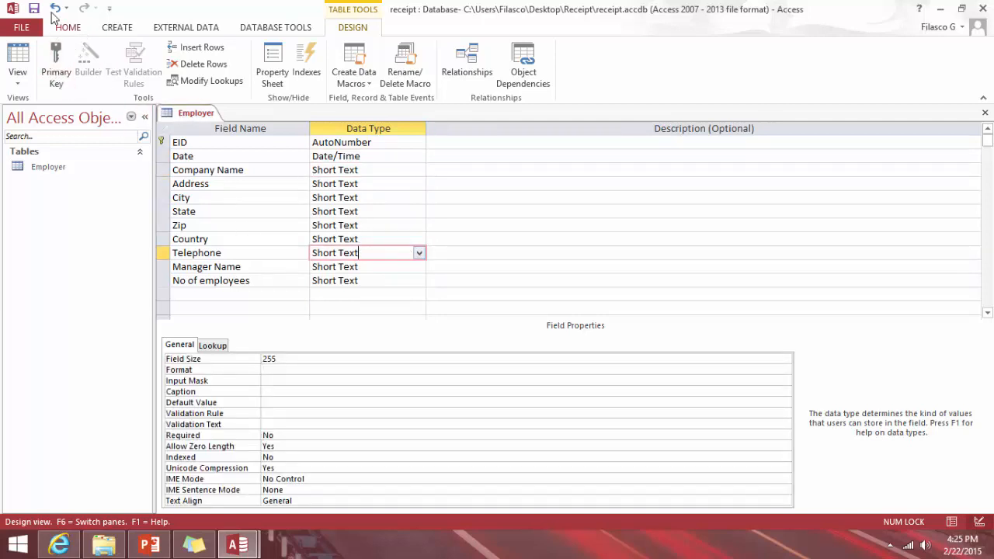
- Save the design of the Employer table and close it
{"action": "right_click", "coordinate": [51, 9]}
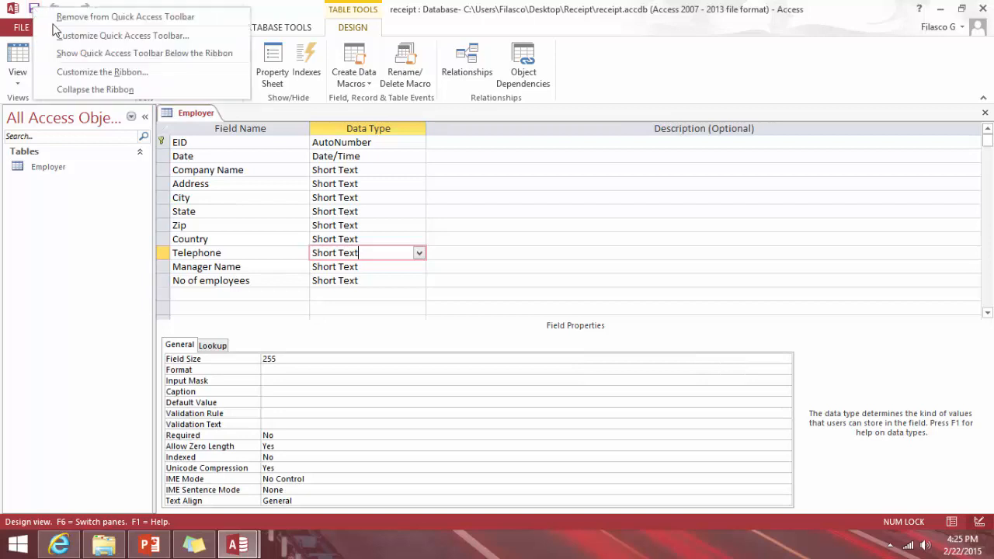
{"action": "left_click", "coordinate": [34, 8]}
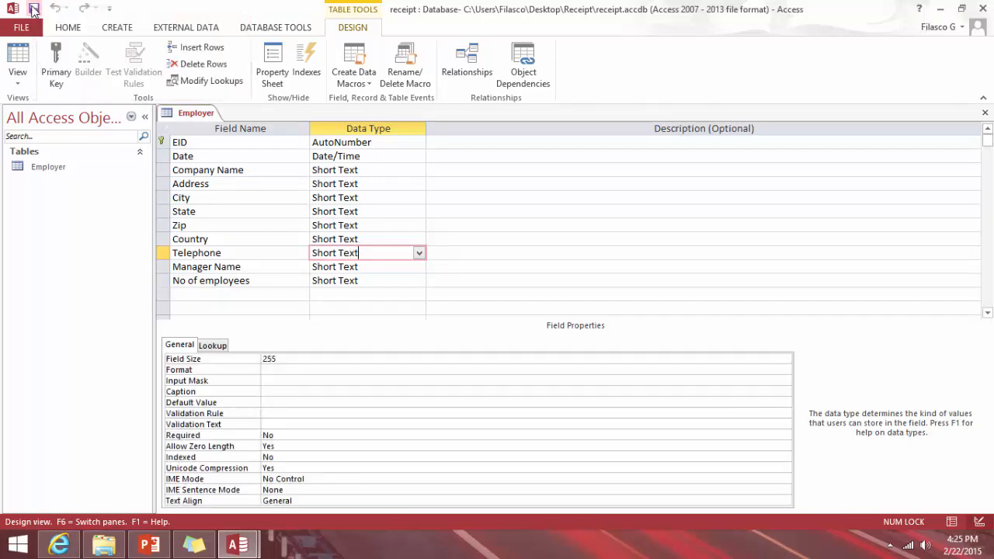
{"action": "right_click", "coordinate": [195, 112]}
{"action": "left_click", "coordinate": [206, 135]}
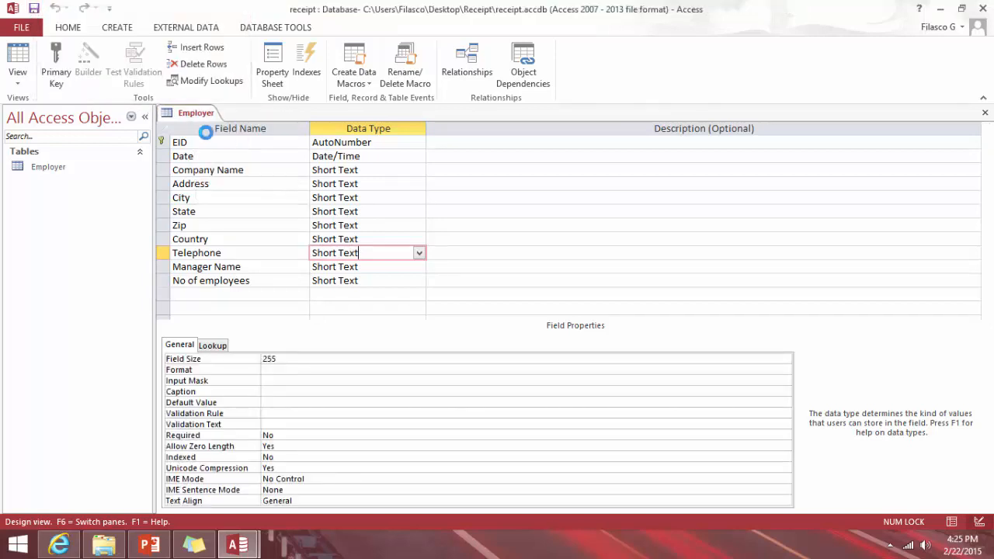
- Create a new table, save it as Employee and open it in Design view
{"action": "left_click", "coordinate": [112, 31]}
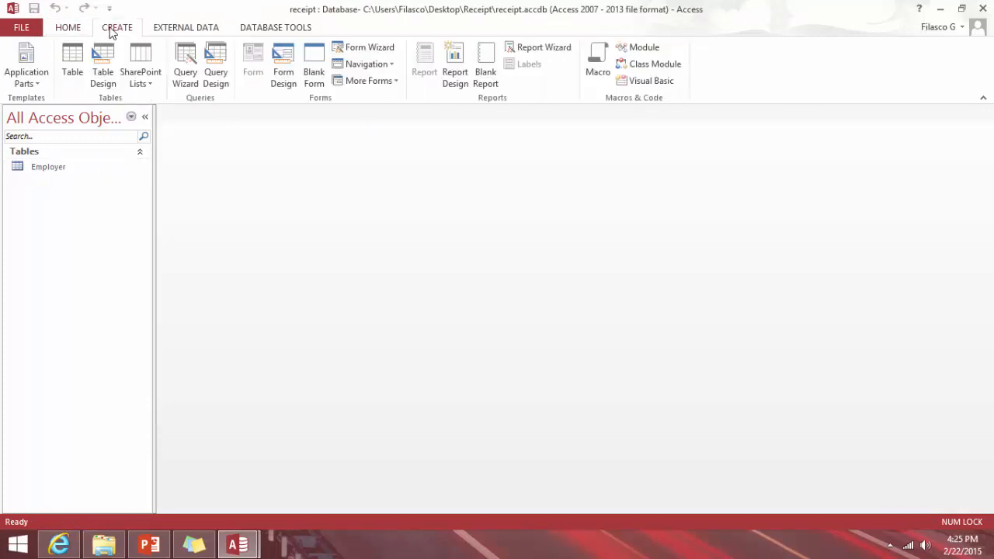
{"action": "left_click", "coordinate": [72, 62]}
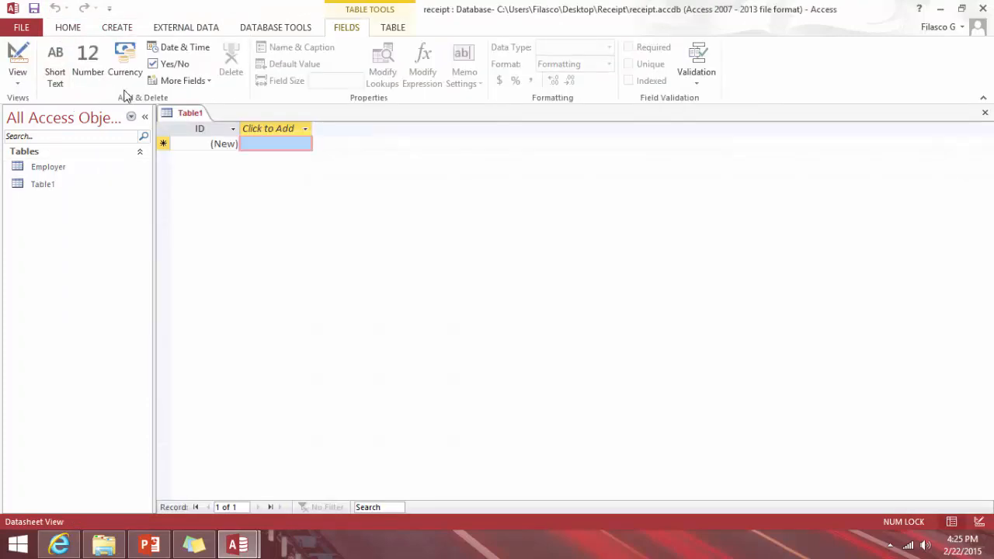
{"action": "left_click", "coordinate": [16, 56]}
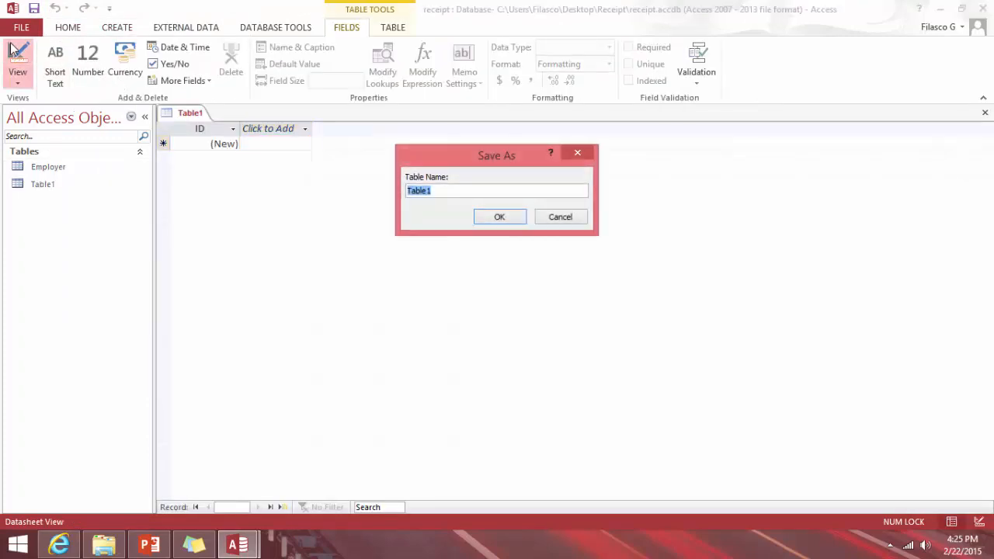
{"action": "type", "text": "Emo"}
{"action": "type", "text": "l"}
{"action": "type", "text": "loyer"}
{"action": "key", "text": "BackSpace"}
{"action": "type", "text": "ee"}
{"action": "key", "text": "Return"}
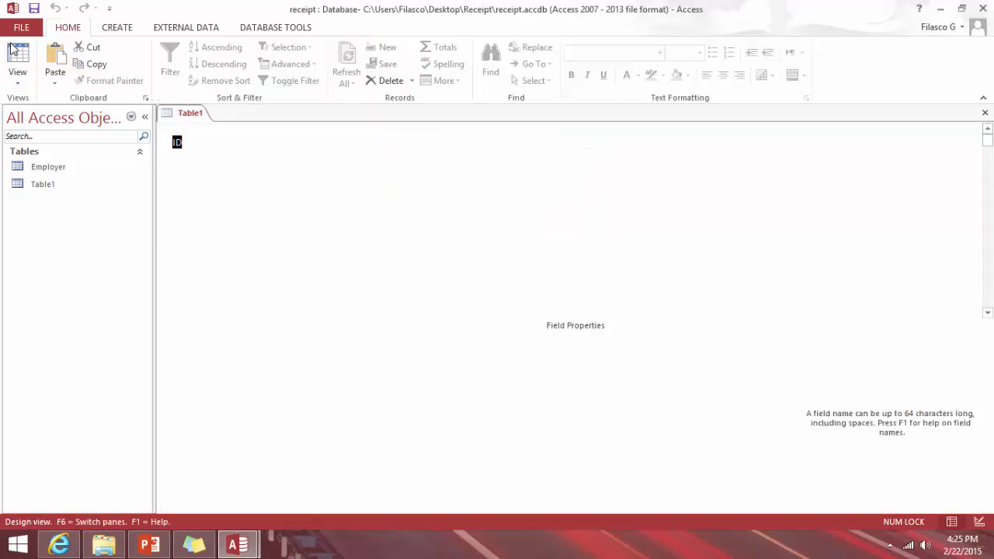
- Rename the primary key field of the Employee table as Employee ID
{"action": "type", "text": "E"}
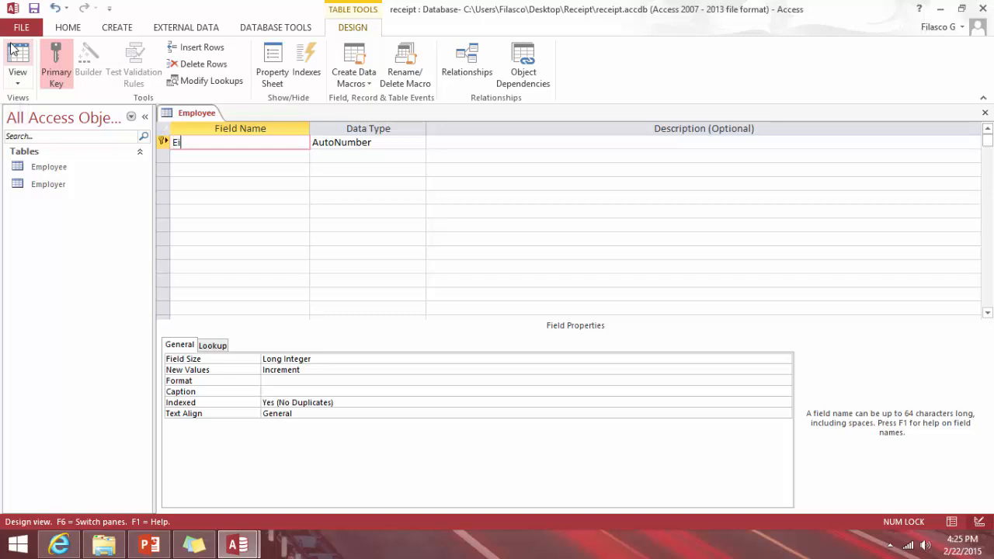
{"action": "type", "text": "MP"}
{"action": "key", "text": "BackSpace"}
{"action": "key", "text": "BackSpace"}
{"action": "key", "text": "BackSpace"}
{"action": "type", "text": "Empl"}
{"action": "key", "text": "BackSpace"}
{"action": "type", "text": "ol"}
{"action": "key", "text": "BackSpace"}
{"action": "key", "text": "BackSpace"}
{"action": "type", "text": "loyee ID"}
{"action": "key", "text": "Down"}
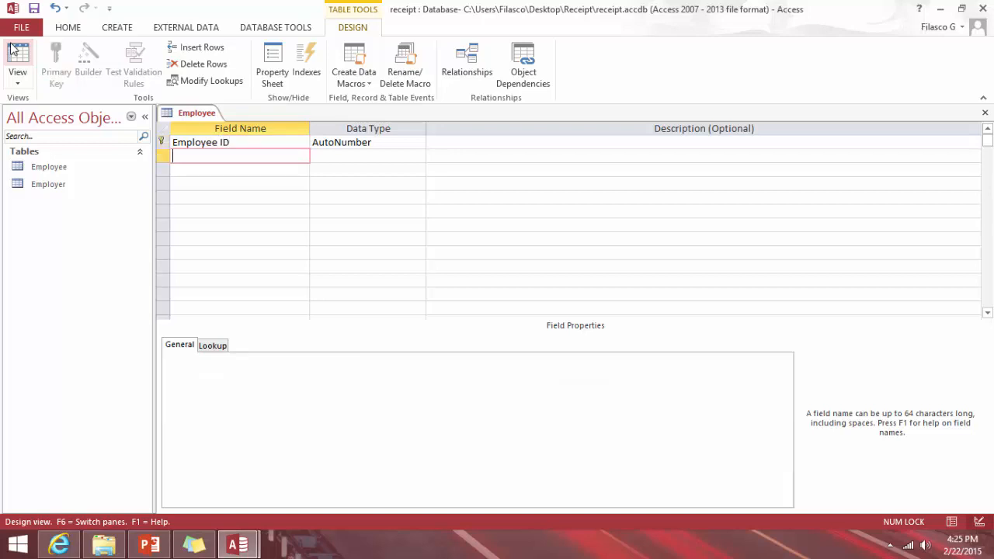
- Add the fields First Name and Last Name below Employee ID
{"action": "type", "text": "F"}
{"action": "type", "text": "ri"}
{"action": "key", "text": "BackSpace"}
{"action": "key", "text": "BackSpace"}
{"action": "type", "text": "irst Name"}
{"action": "key", "text": "Down"}
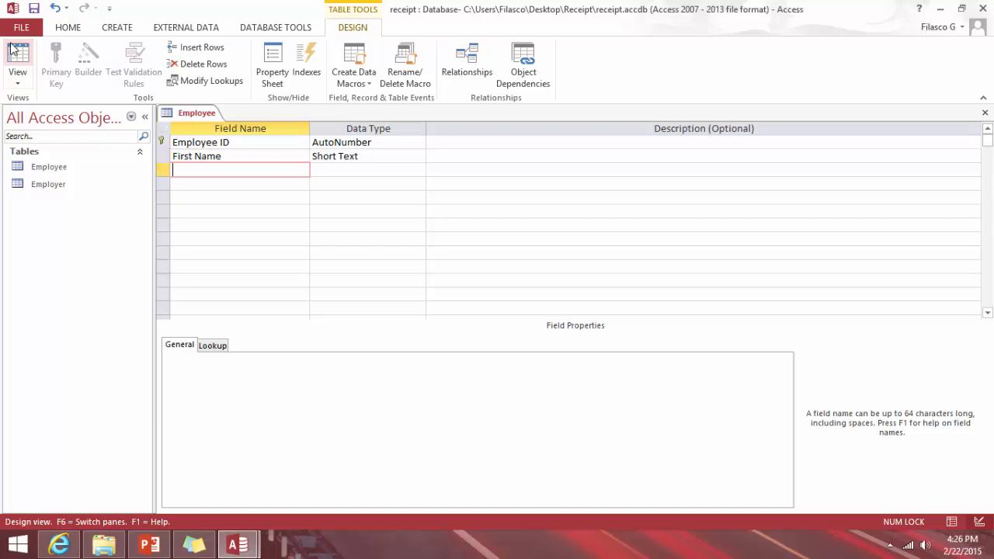
{"action": "type", "text": "Last Name"}
{"action": "key", "text": "Down"}
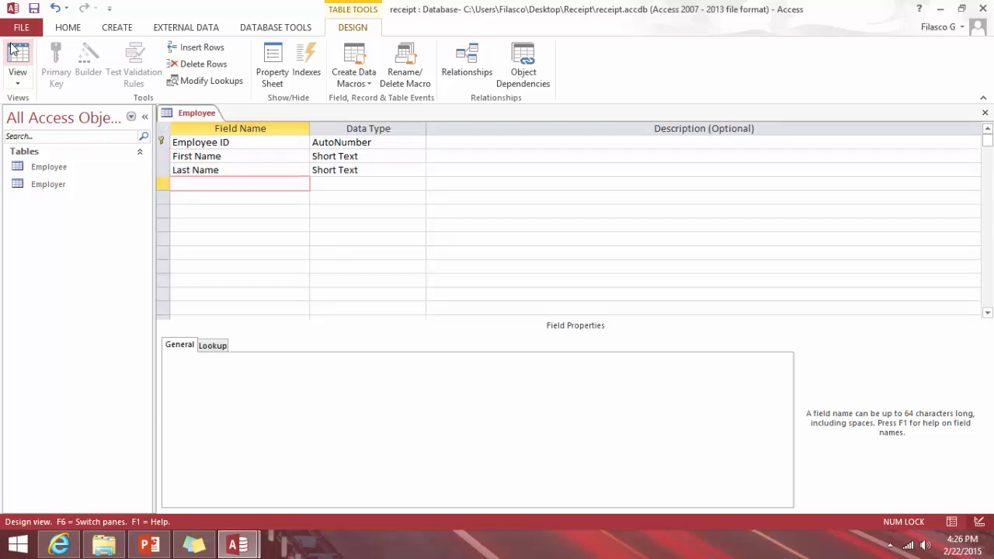
- Add the fields Address and City below Last Name, keeping the Short Text data type
{"action": "type", "text": "Address"}
{"action": "key", "text": "Down"}
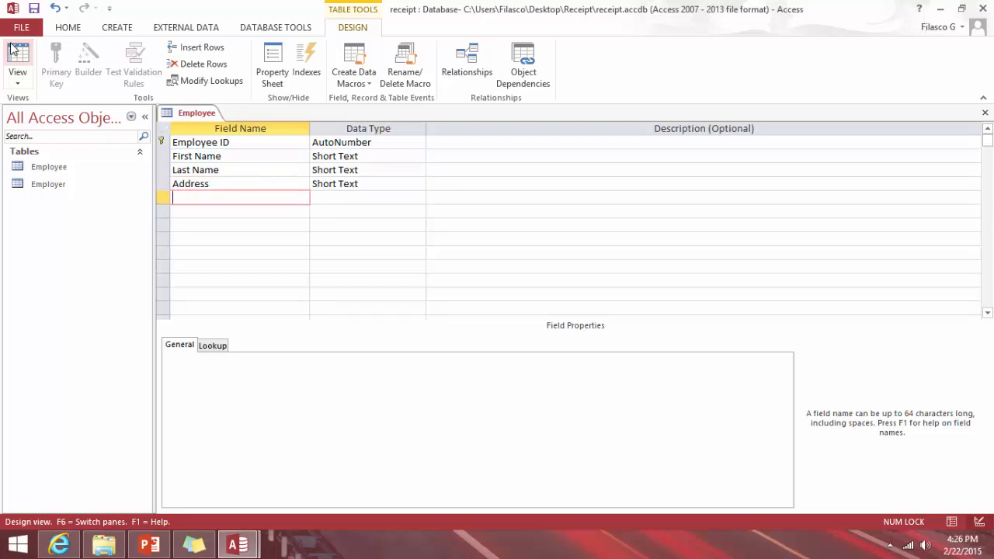
{"action": "type", "text": "City S"}
{"action": "type", "text": "t"}
{"action": "key", "text": "BackSpace"}
{"action": "key", "text": "BackSpace"}
{"action": "key", "text": "Tab"}
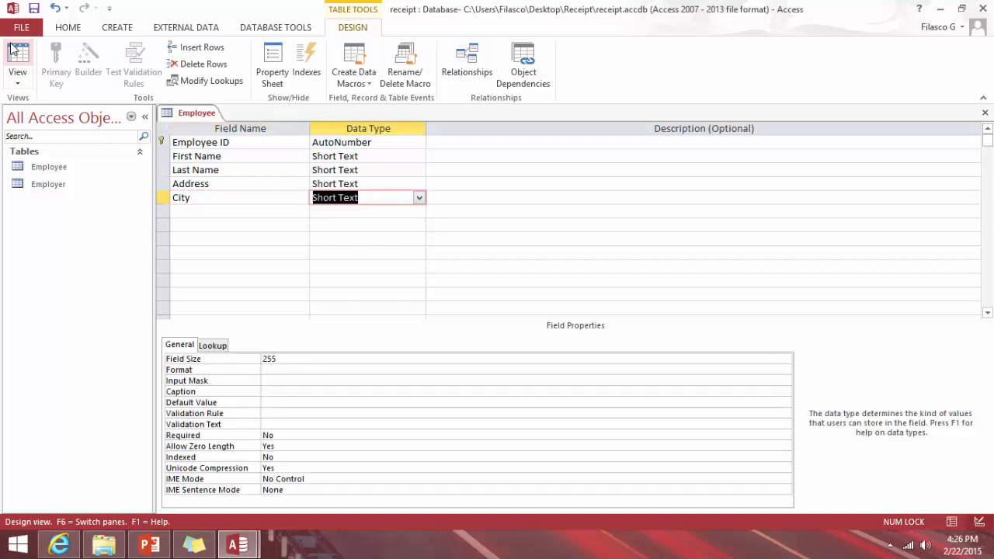
{"action": "key", "text": "Tab"}
{"action": "key", "text": "Tab"}
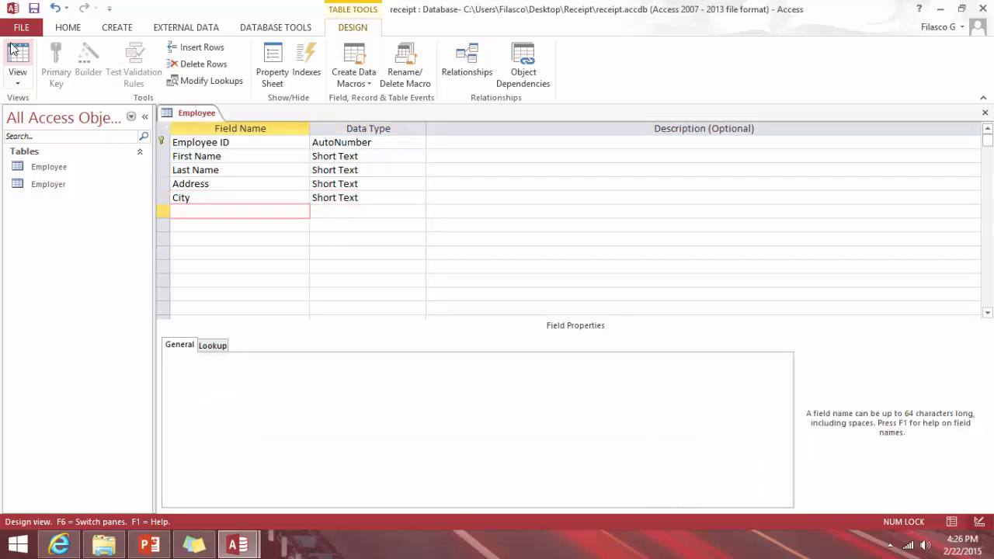
- Add the fields State and Zip below City, keeping the Short Text data type
{"action": "type", "text": "State"}
{"action": "key", "text": "Tab"}
{"action": "key", "text": "Tab"}
{"action": "key", "text": "Tab"}
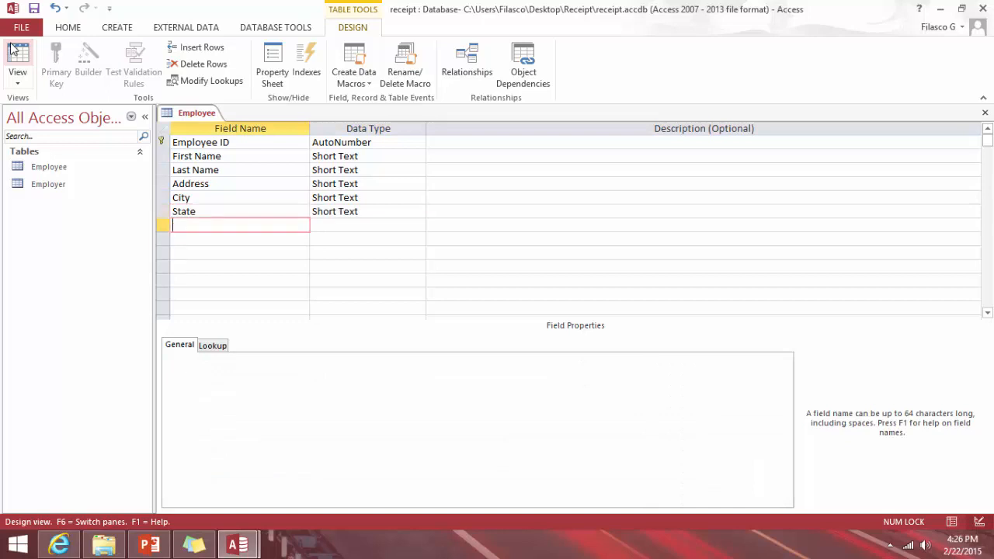
{"action": "type", "text": "Zip"}
{"action": "key", "text": "Tab"}
{"action": "key", "text": "Tab"}
{"action": "key", "text": "Tab"}
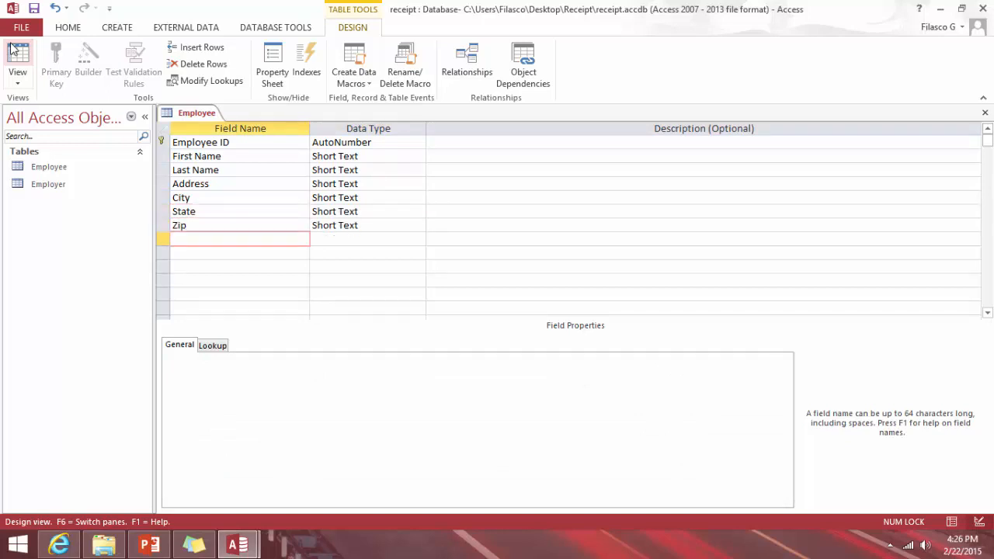
- Add the fields Telephone and SSN below Zip, keeping the Short Text data type
{"action": "type", "text": "Telepo"}
{"action": "key", "text": "BackSpace"}
{"action": "type", "text": "hone"}
{"action": "key", "text": "Tab"}
{"action": "key", "text": "Tab"}
{"action": "key", "text": "Tab"}
{"action": "type", "text": "SS"}
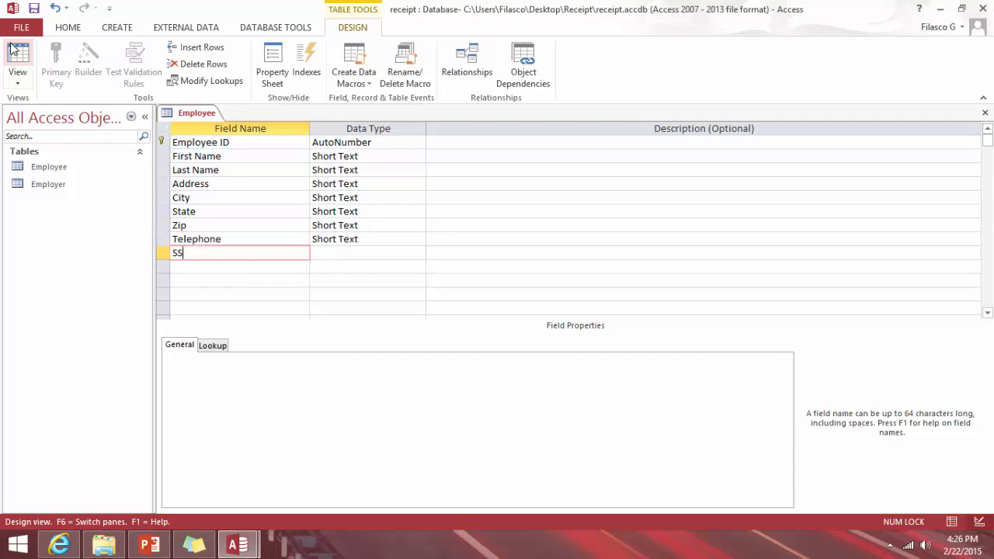
{"action": "type", "text": "N"}
{"action": "key", "text": "Tab"}
{"action": "key", "text": "Tab"}
{"action": "key", "text": "Tab"}
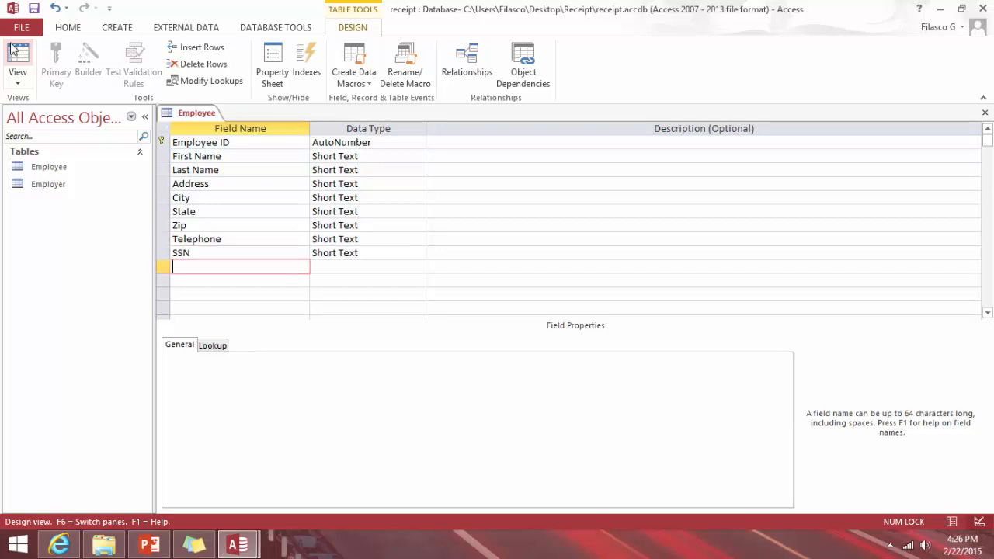
- Add the fields Hired Date, Position and Pay rate to the Employee table below SSN
{"action": "type", "text": "Hired Date"}
{"action": "key", "text": "Tab"}
{"action": "key", "text": "Tab"}
{"action": "key", "text": "Tab"}
{"action": "type", "text": "Posti"}
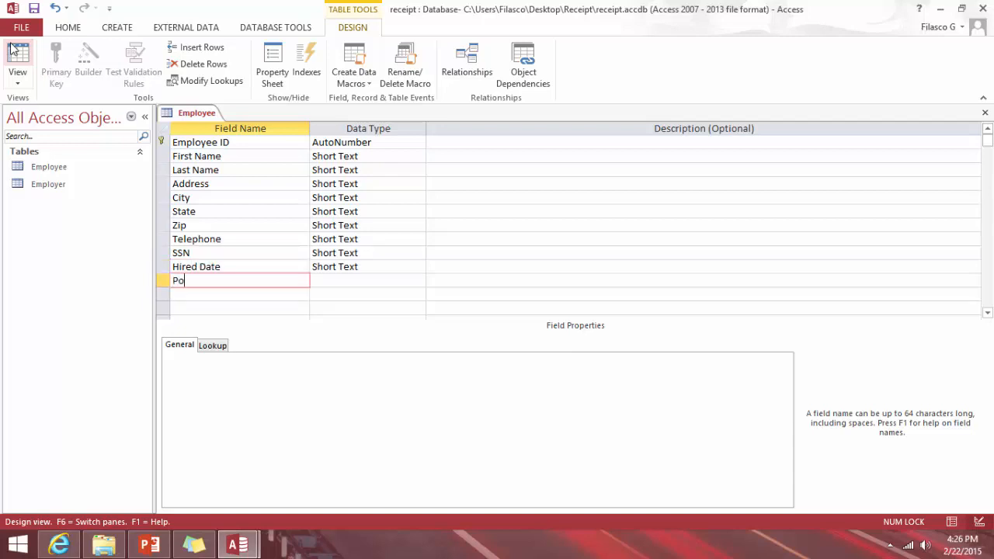
{"action": "key", "text": "BackSpace"}
{"action": "key", "text": "BackSpace"}
{"action": "type", "text": "ition"}
{"action": "key", "text": "Tab"}
{"action": "key", "text": "Tab"}
{"action": "key", "text": "Tab"}
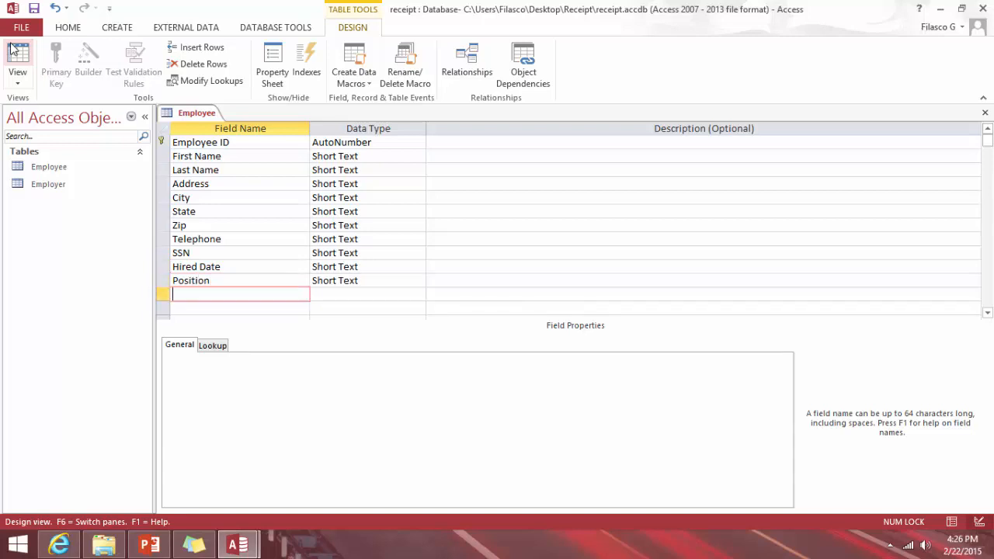
{"action": "type", "text": "Pay rate"}
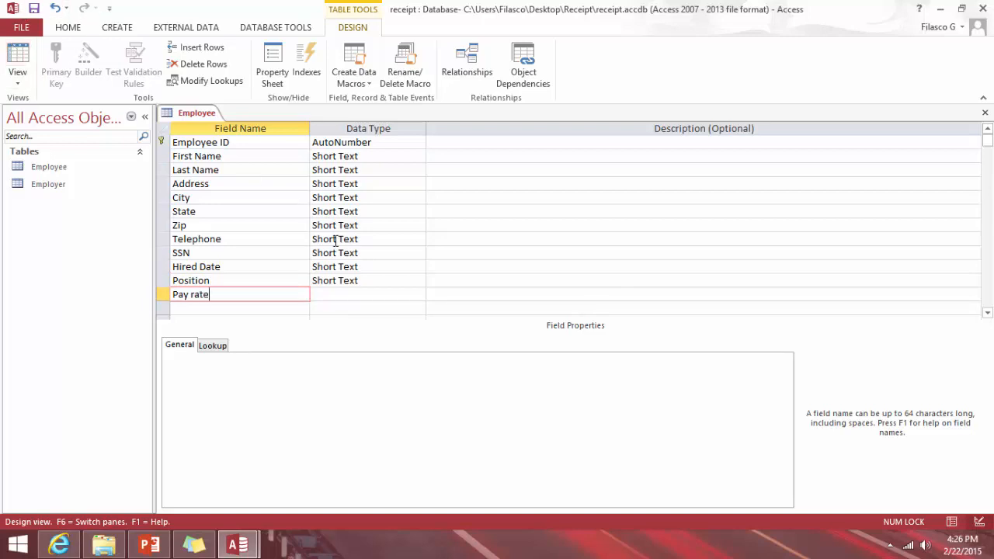
- Set the data type of Hired Date to Date/Time and that of Pay rate to Currency
{"action": "left_click", "coordinate": [419, 266]}
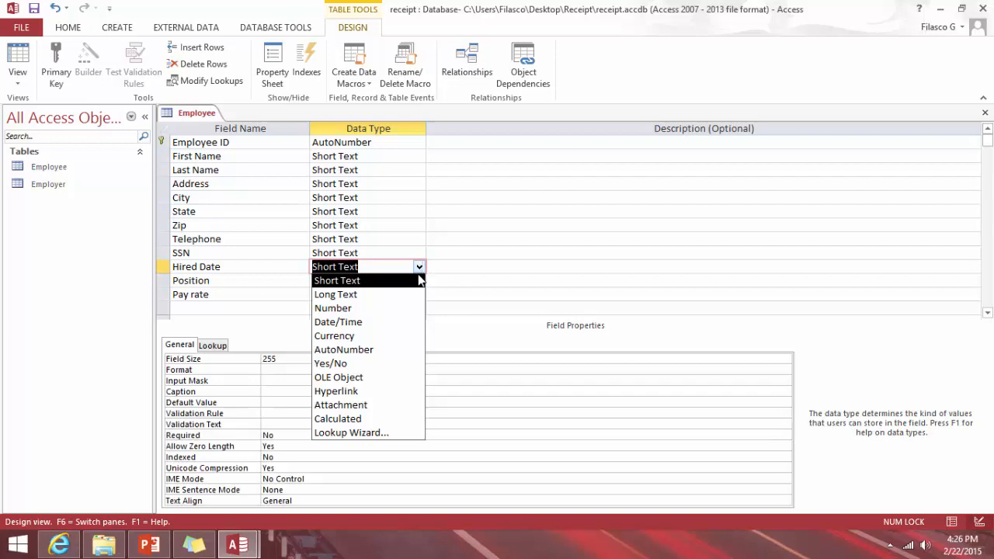
{"action": "left_click", "coordinate": [400, 322]}
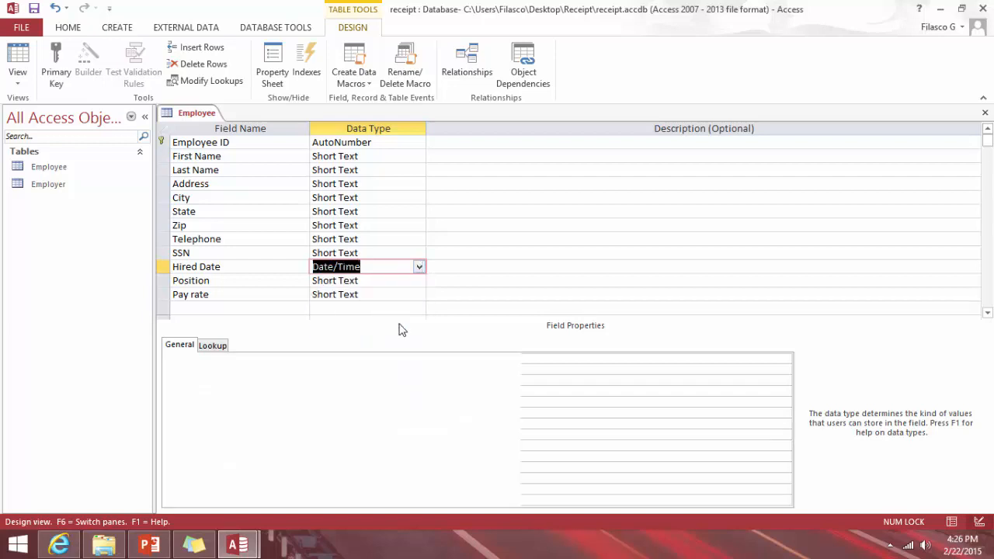
{"action": "left_click", "coordinate": [412, 252]}
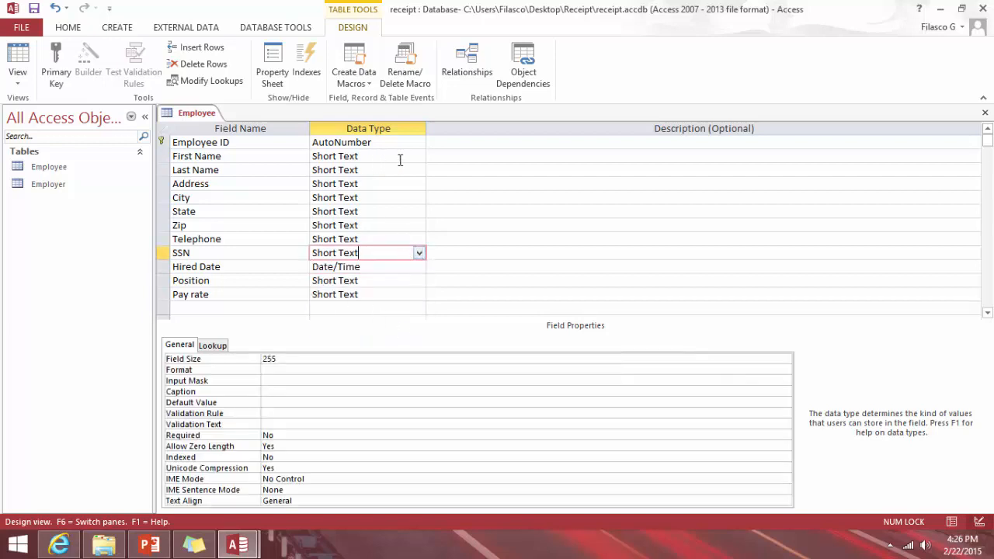
{"action": "left_click", "coordinate": [420, 297]}
{"action": "left_click", "coordinate": [384, 363]}
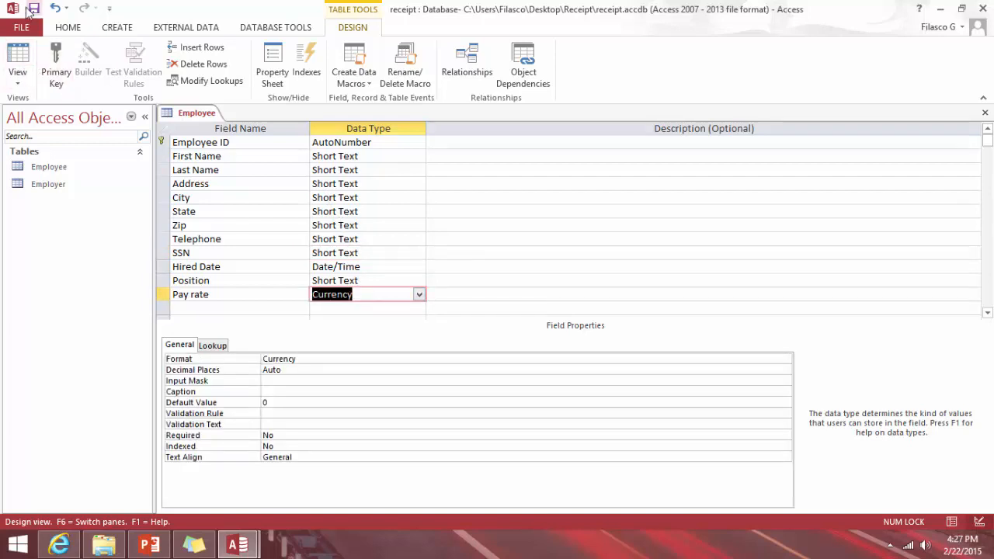
- Save the design of the Employee table and close it
{"action": "right_click", "coordinate": [204, 114]}
{"action": "left_click", "coordinate": [233, 139]}
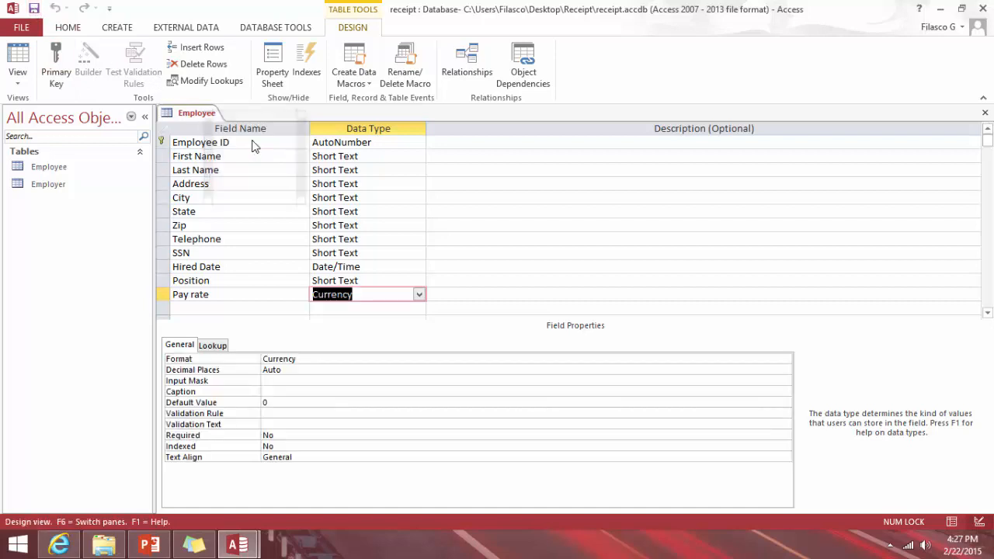
- Create a new table, save it as Products/Services and open it in Design view
{"action": "left_click", "coordinate": [113, 31]}
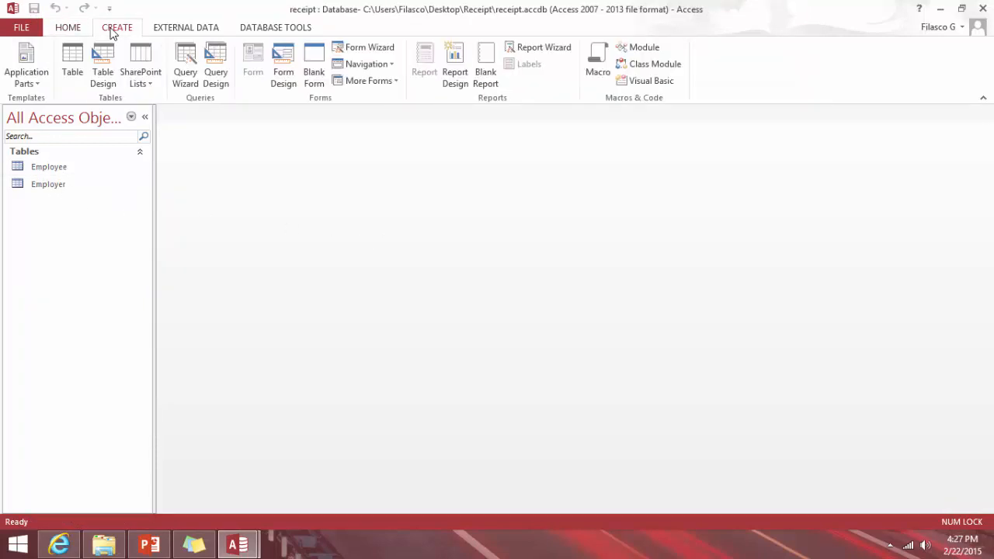
{"action": "left_click", "coordinate": [78, 56]}
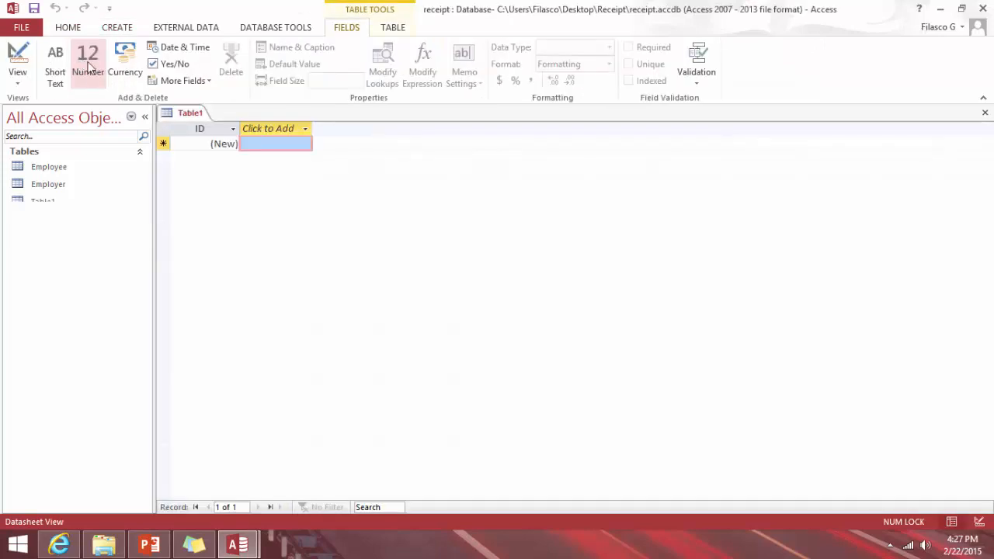
{"action": "left_click", "coordinate": [22, 62]}
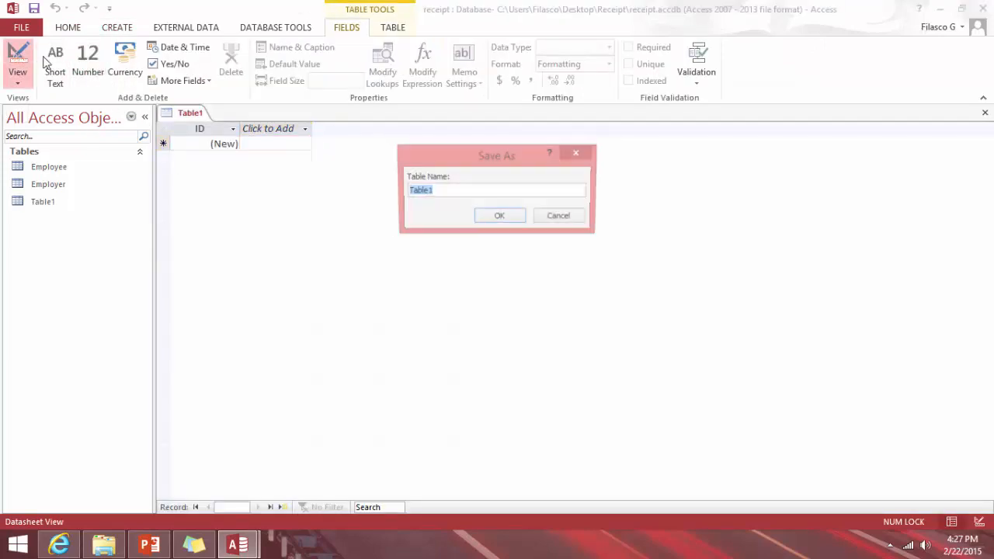
{"action": "type", "text": "P"}
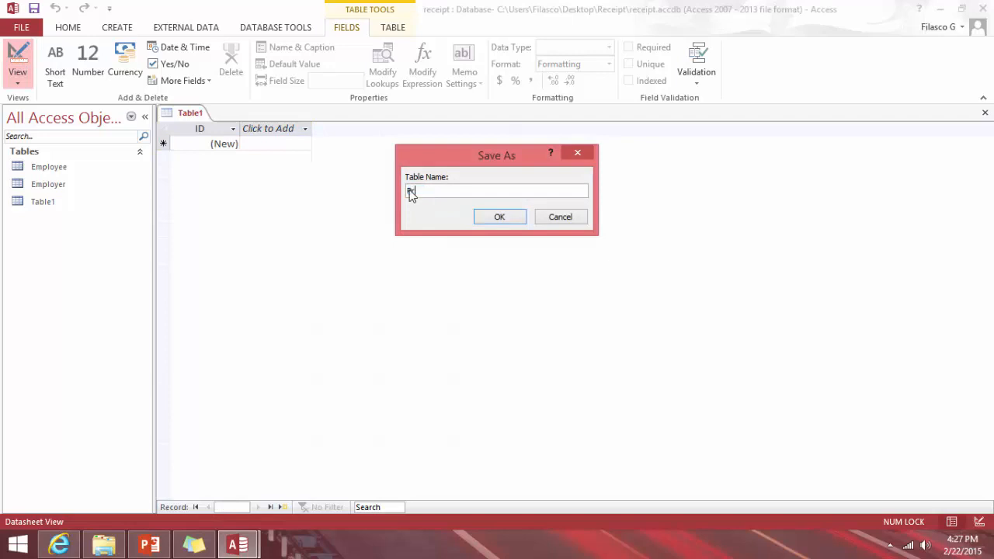
{"action": "type", "text": "roducts/Services"}
{"action": "key", "text": "Return"}
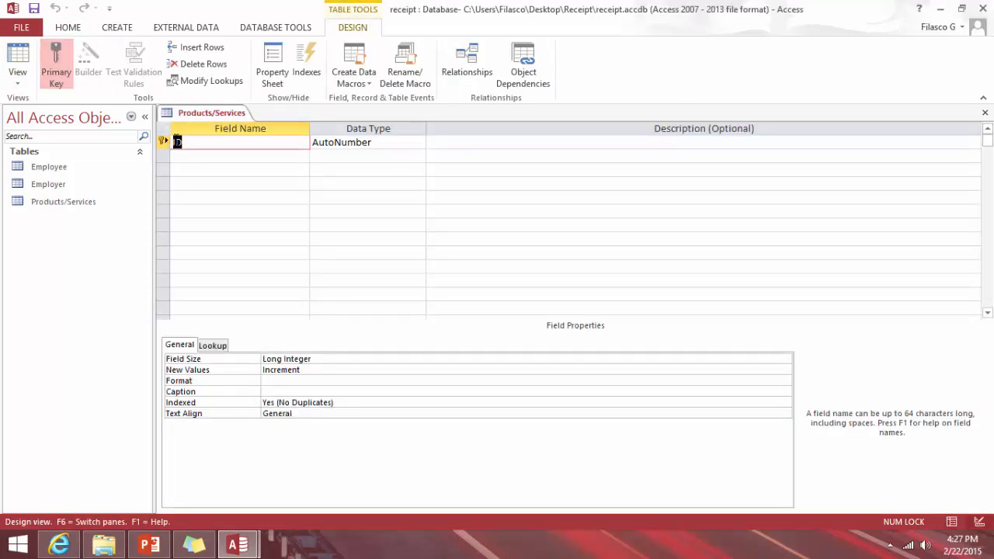
- Rename the primary key field of the Products/Services table as PNSID
{"action": "left_click", "coordinate": [174, 142]}
{"action": "type", "text": "PNS"}
{"action": "left_click", "coordinate": [201, 156]}
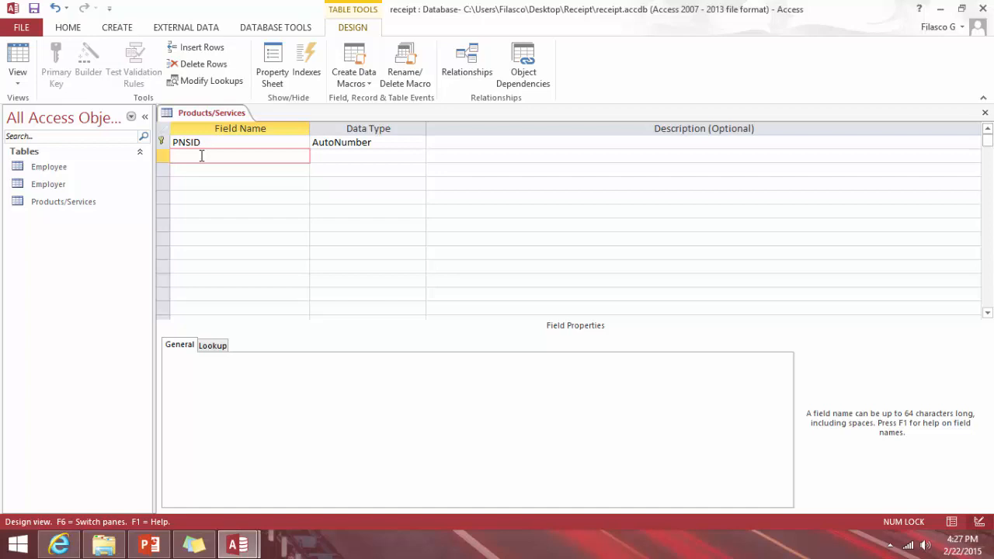
- Add the fields Type and Date below PNSID in the Products/Services table, accepting the reserved word as a field name
{"action": "type", "text": "pe"}
{"action": "key", "text": "Down"}
{"action": "type", "text": "Da"}
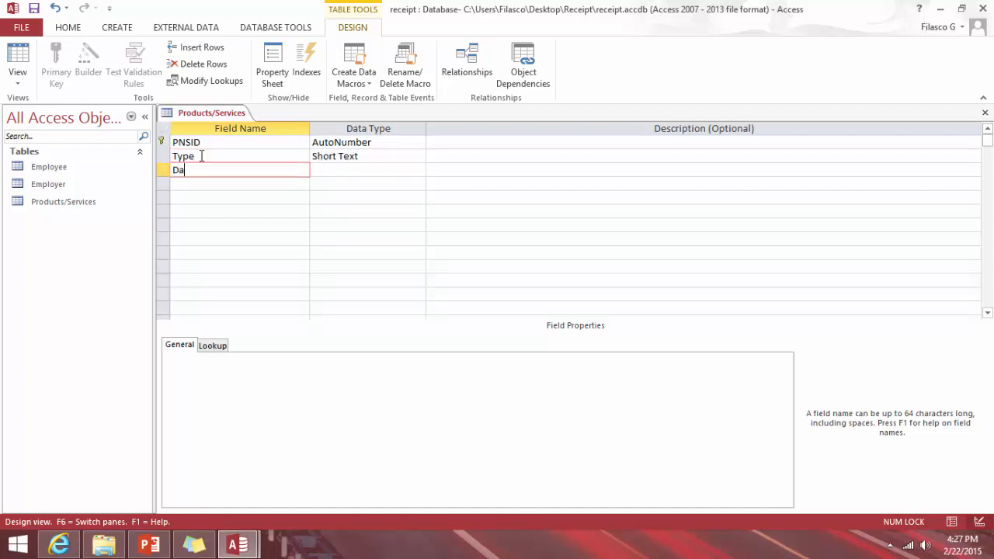
{"action": "type", "text": "te"}
{"action": "key", "text": "Down"}
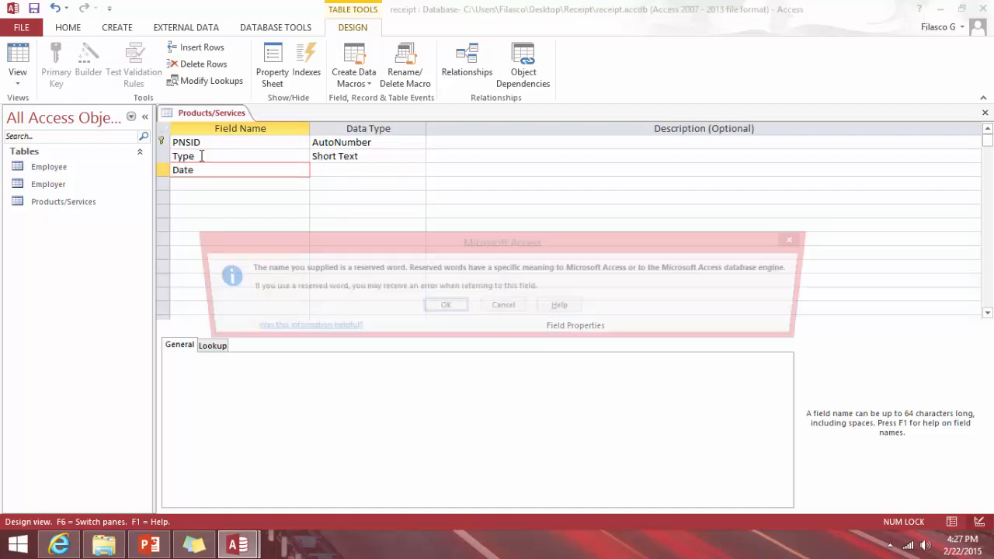
{"action": "key", "text": "Return"}
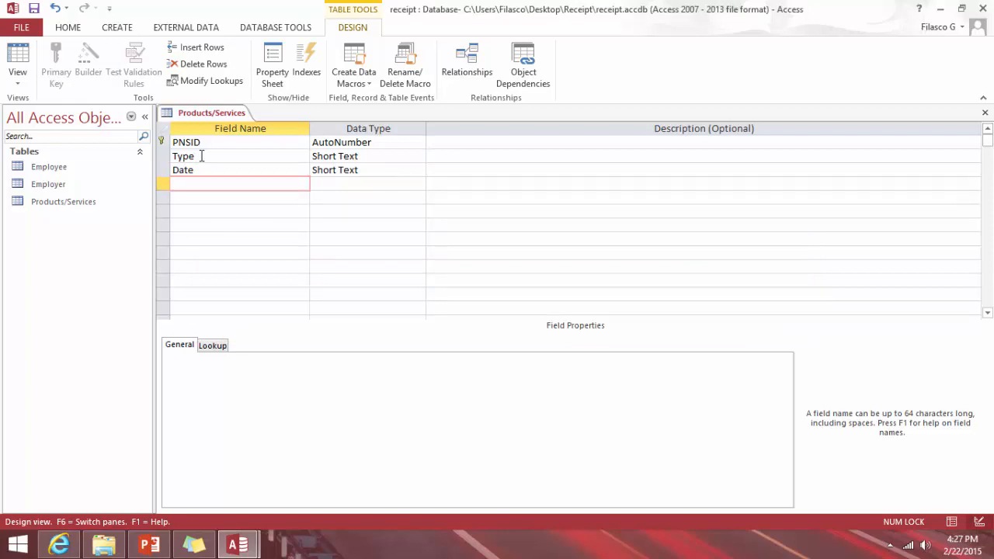
- Add the fields Name and Description to the Products/Services table, keeping the reserved word Name
{"action": "type", "text": "Name"}
{"action": "key", "text": "Down"}
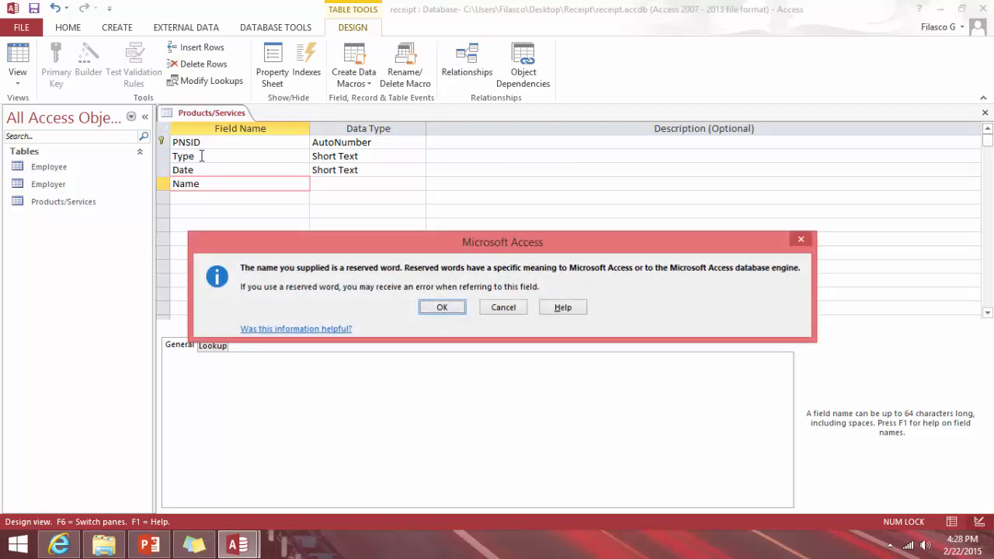
{"action": "key", "text": "Return"}
{"action": "type", "text": "Des"}
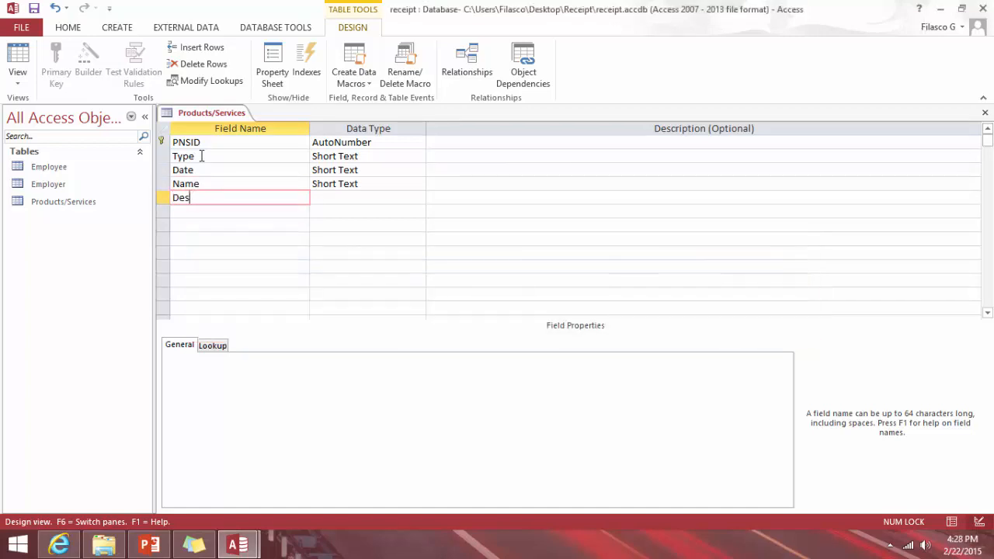
{"action": "type", "text": "cription"}
{"action": "key", "text": "Down"}
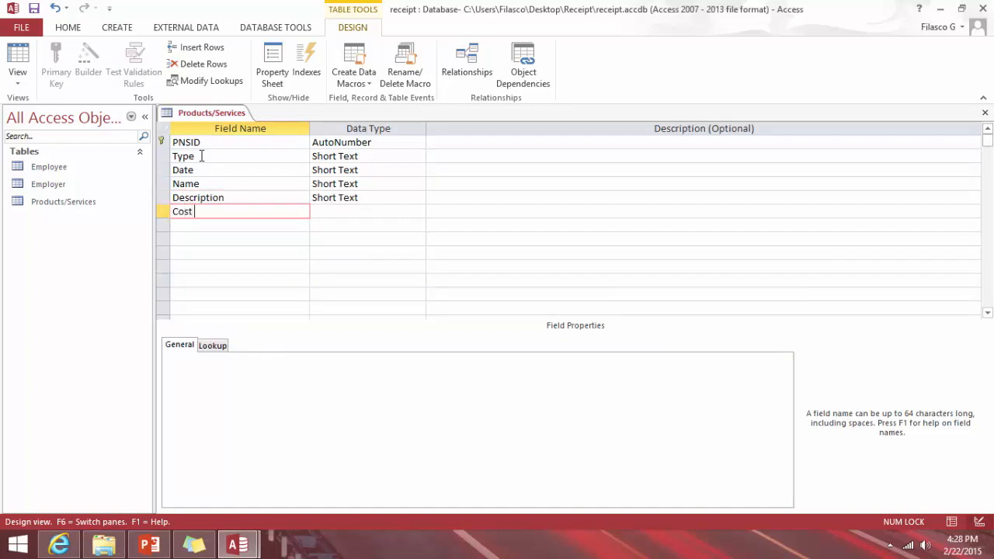
- Add the fields Cost Price, MarkUp/Down Rate and Selling Price to the Products/Services table
{"action": "type", "text": "Cost Price"}
{"action": "key", "text": "Down"}
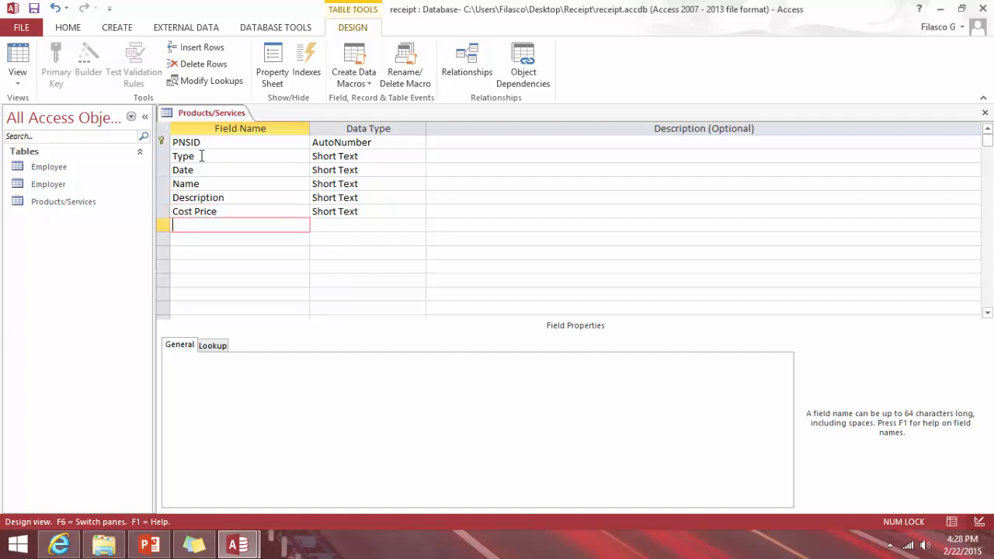
{"action": "type", "text": "MarkUp/Down Rate"}
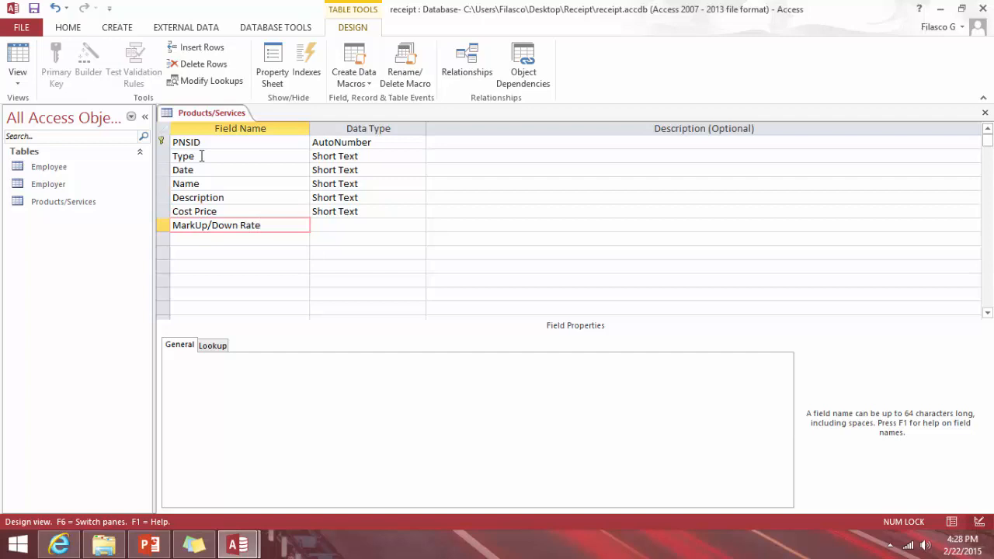
{"action": "key", "text": "Down"}
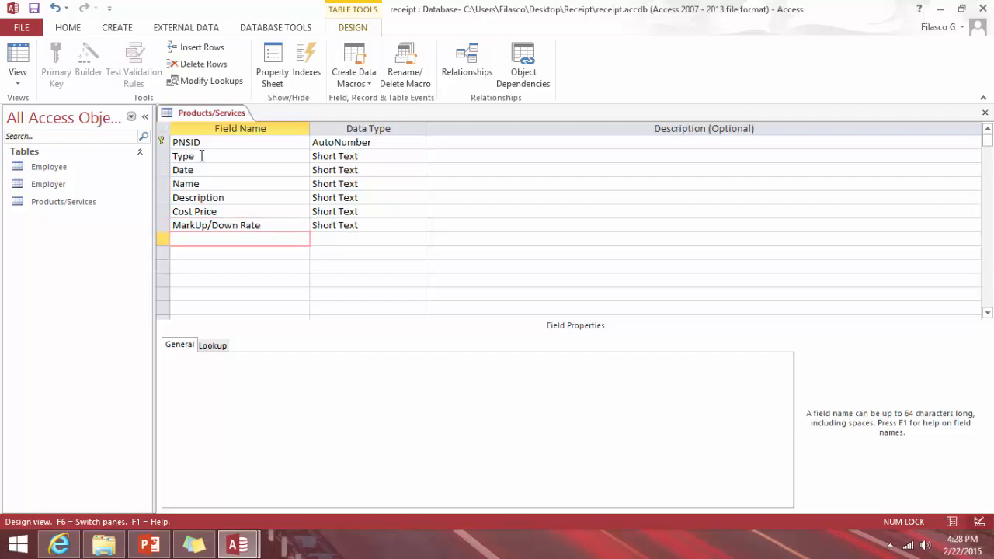
{"action": "type", "text": "Selling Price"}
- Turn the Type field into a lookup field with the self-entered values Service and Product using the Lookup Wizard
{"action": "left_click", "coordinate": [418, 155]}
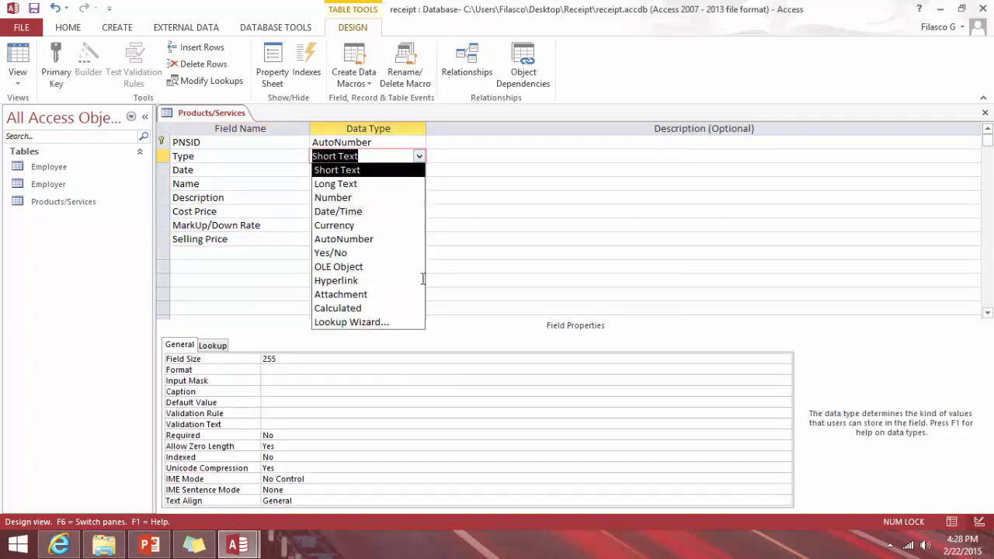
{"action": "left_click", "coordinate": [376, 324]}
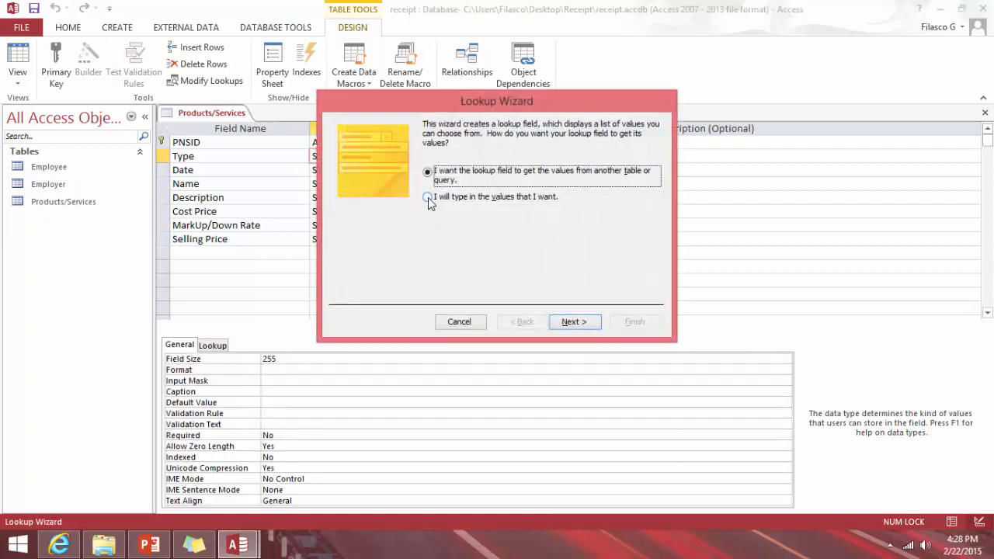
{"action": "left_click", "coordinate": [427, 198]}
{"action": "left_click", "coordinate": [571, 321]}
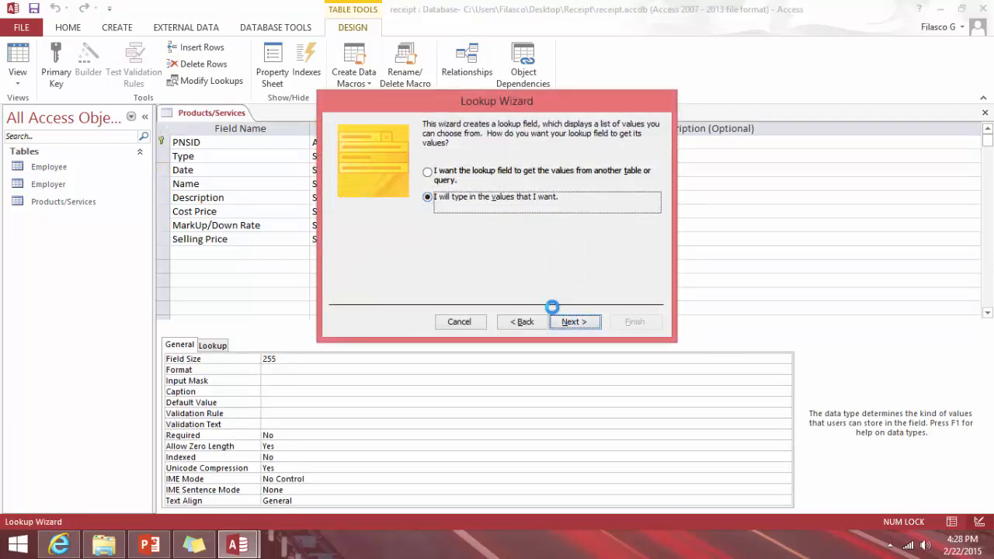
{"action": "left_click", "coordinate": [381, 211]}
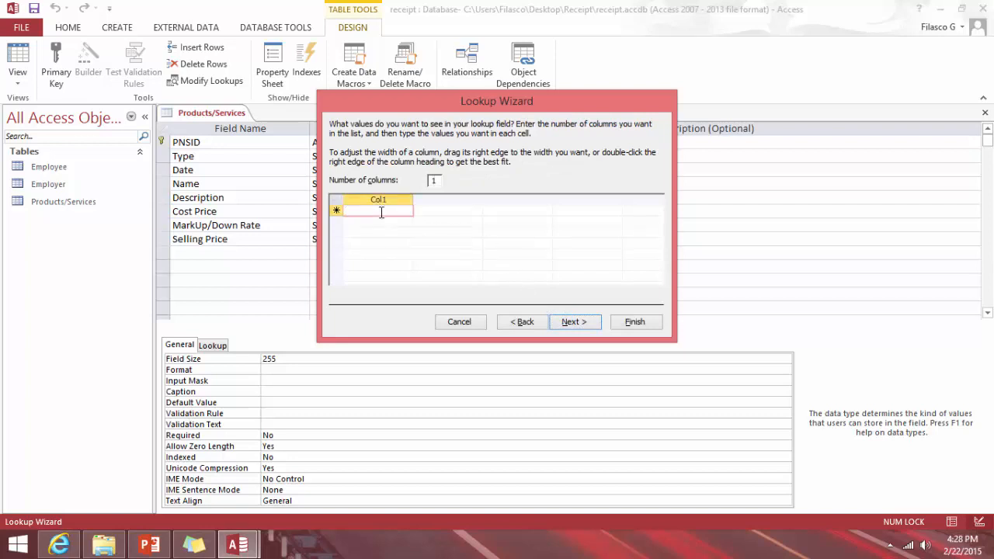
{"action": "type", "text": "Service"}
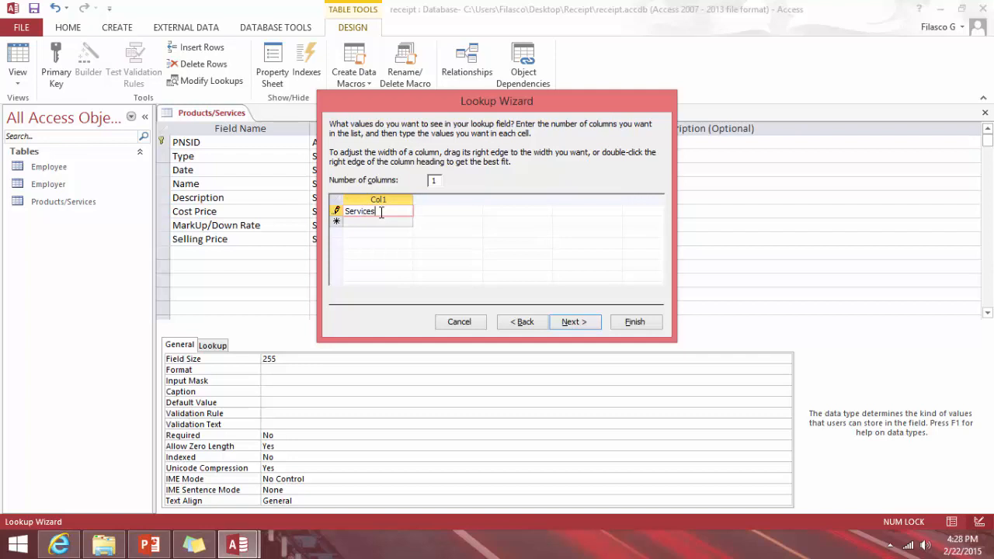
{"action": "key", "text": "Return"}
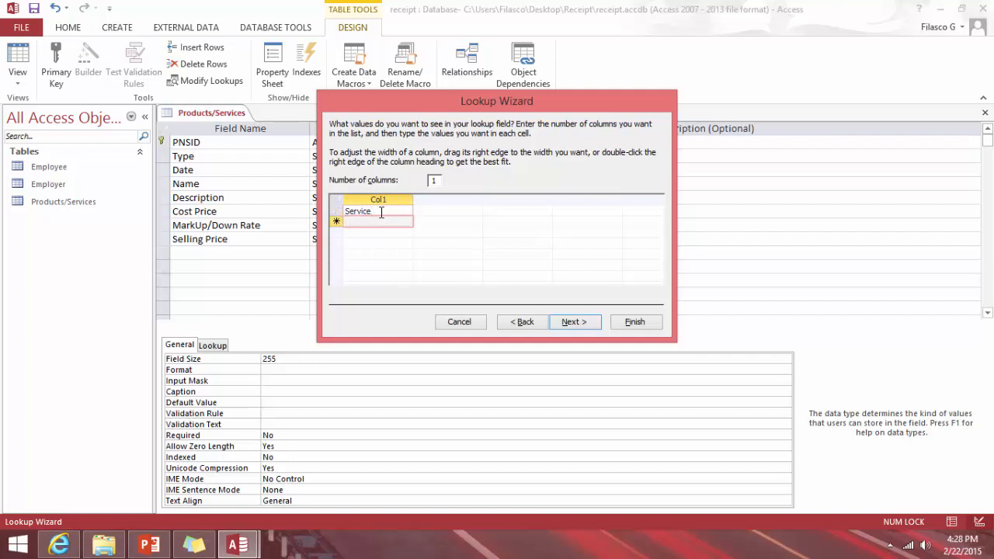
{"action": "type", "text": "Product"}
{"action": "left_click", "coordinate": [625, 321]}
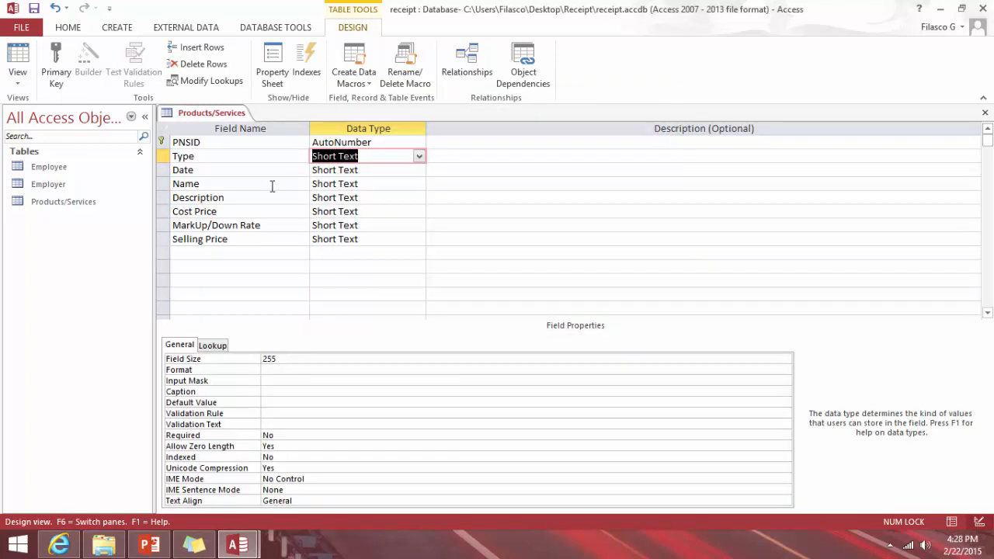
- Set the data type of the Date field to Date/Time
{"action": "left_click", "coordinate": [374, 180]}
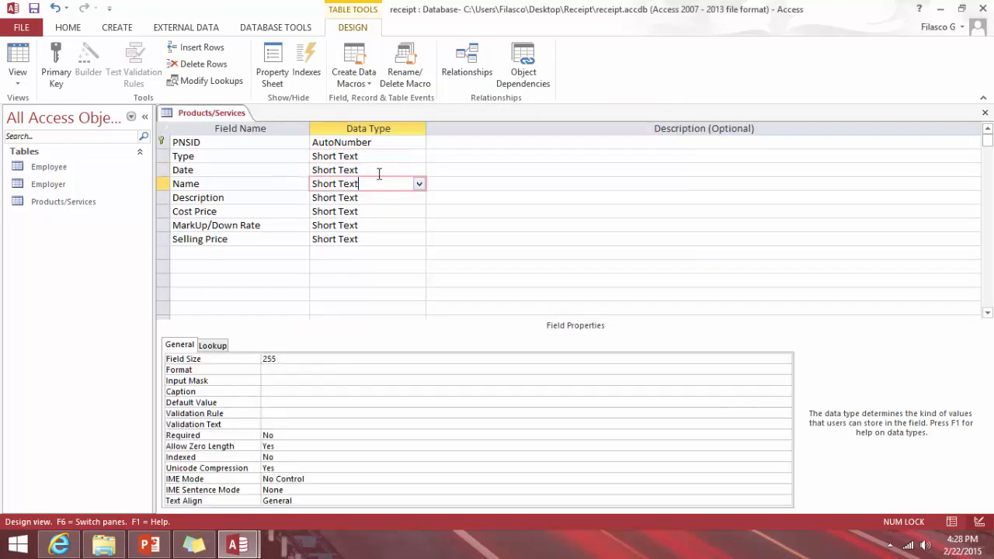
{"action": "left_click", "coordinate": [401, 169]}
{"action": "left_click", "coordinate": [418, 169]}
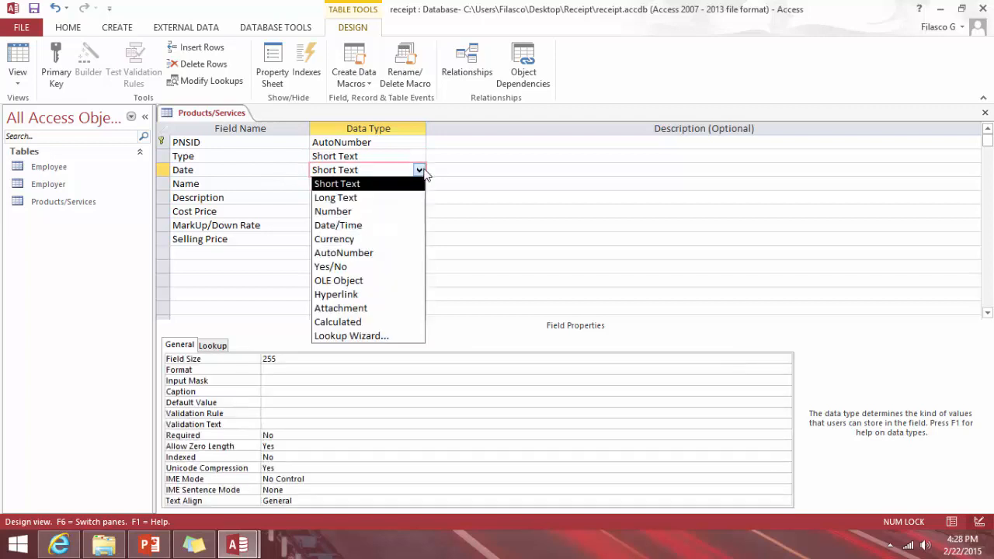
{"action": "left_click", "coordinate": [388, 225]}
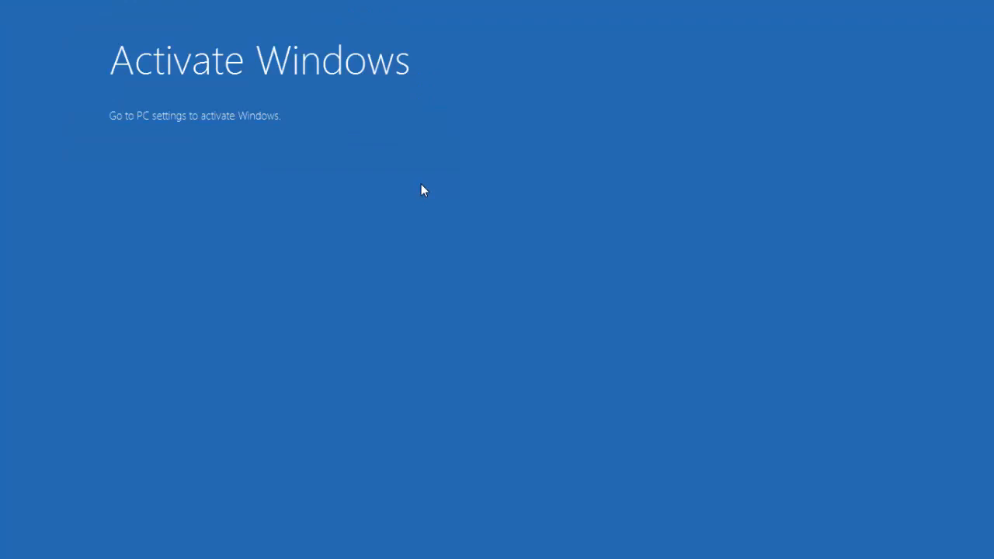
- Leave the Windows activation screen and switch back to the Products/Services table design in Access
{"action": "left_click", "coordinate": [407, 168]}
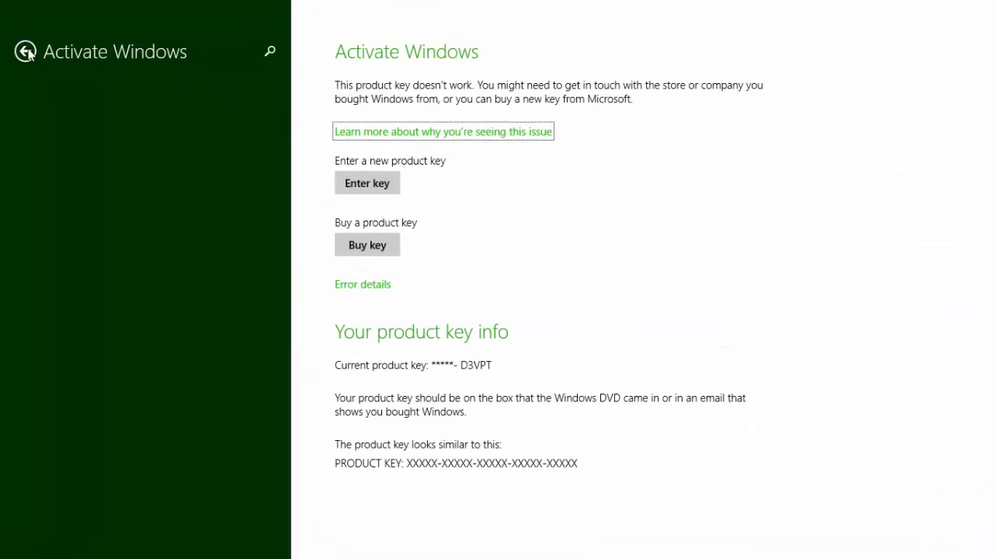
{"action": "mouse_move", "coordinate": [3, 5]}
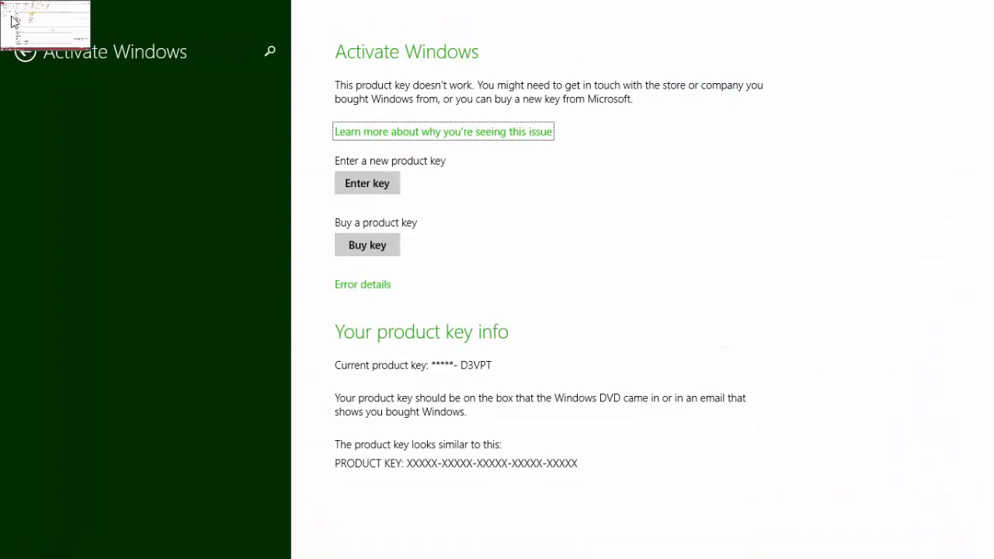
{"action": "left_click", "coordinate": [14, 22]}
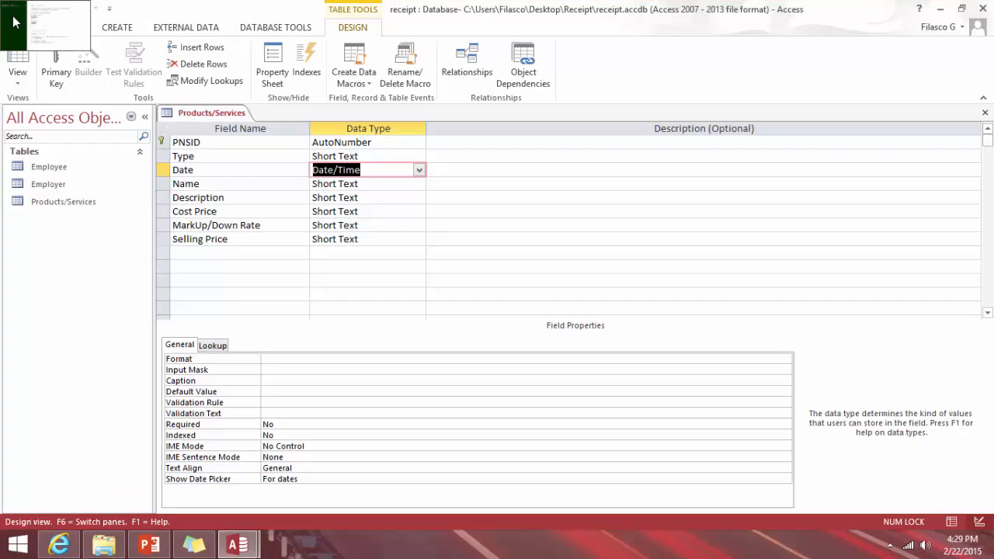
- Set the data type of Cost Price to Currency and that of MarkUp/Down Rate to Number
{"action": "left_click", "coordinate": [419, 212]}
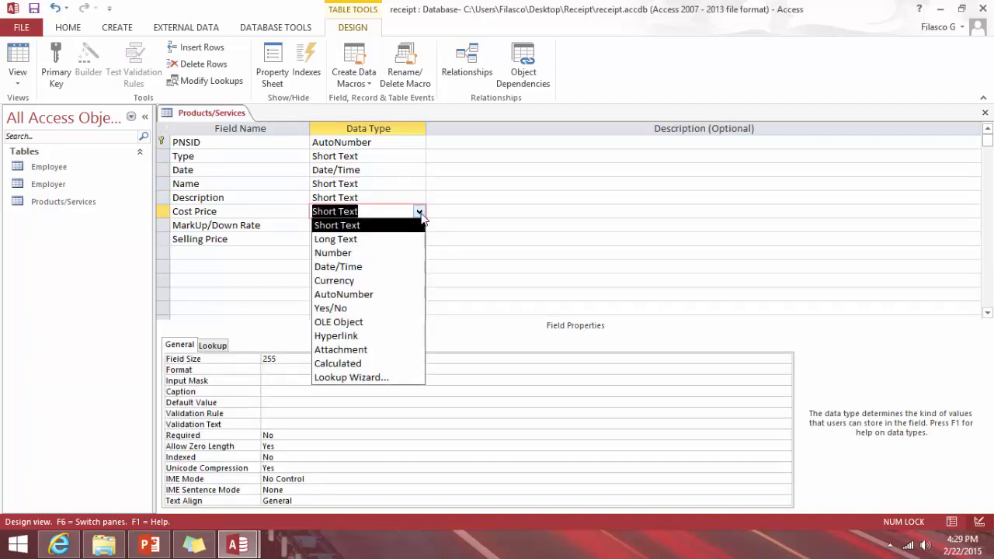
{"action": "left_click", "coordinate": [406, 280]}
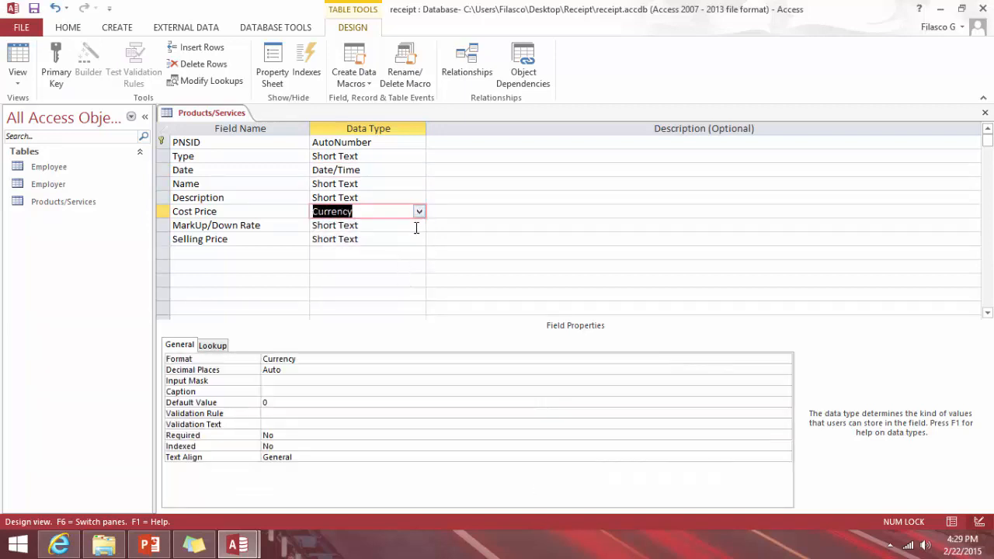
{"action": "left_click", "coordinate": [419, 225]}
{"action": "left_click", "coordinate": [382, 266]}
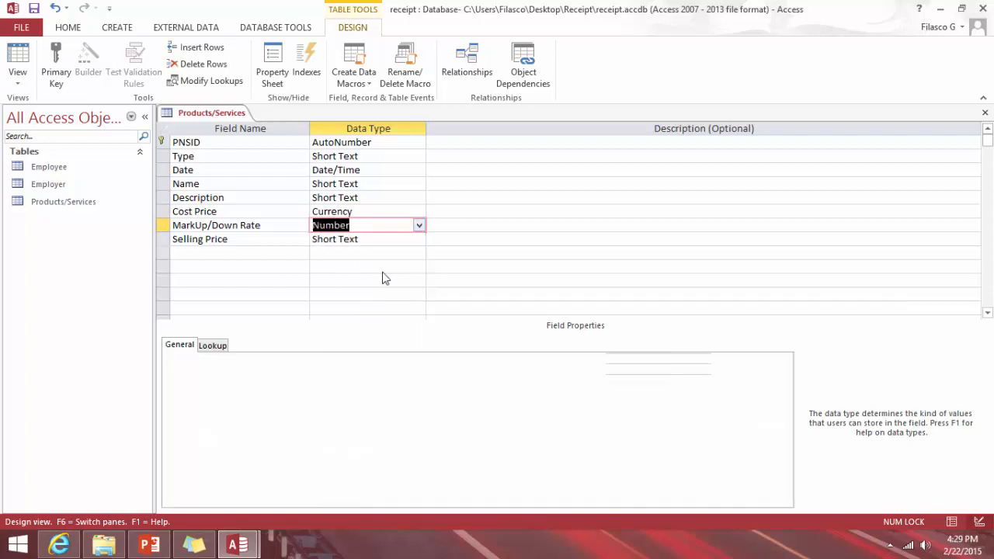
- Set the format of the MarkUp/Down Rate field to Percent and its field size to Single
{"action": "left_click", "coordinate": [328, 371]}
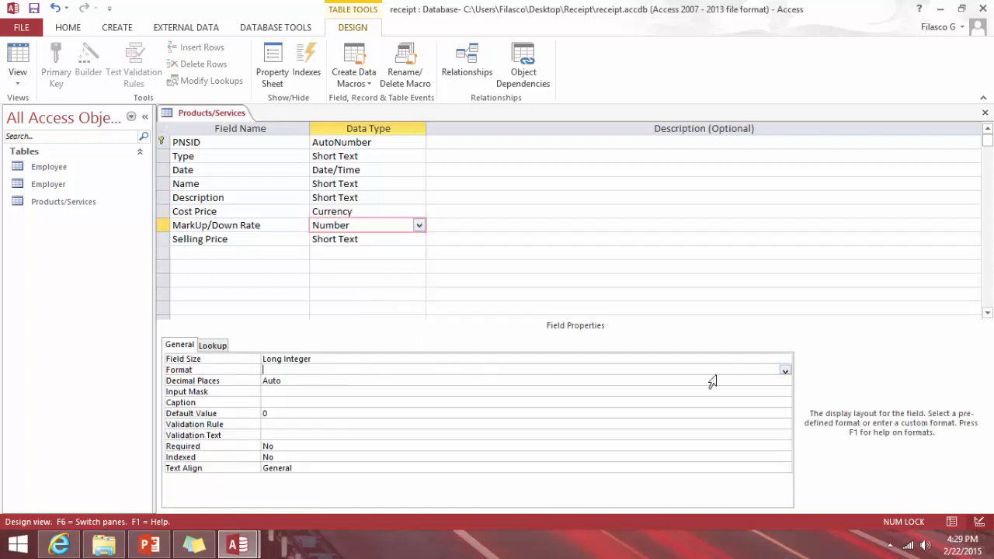
{"action": "left_click", "coordinate": [785, 371]}
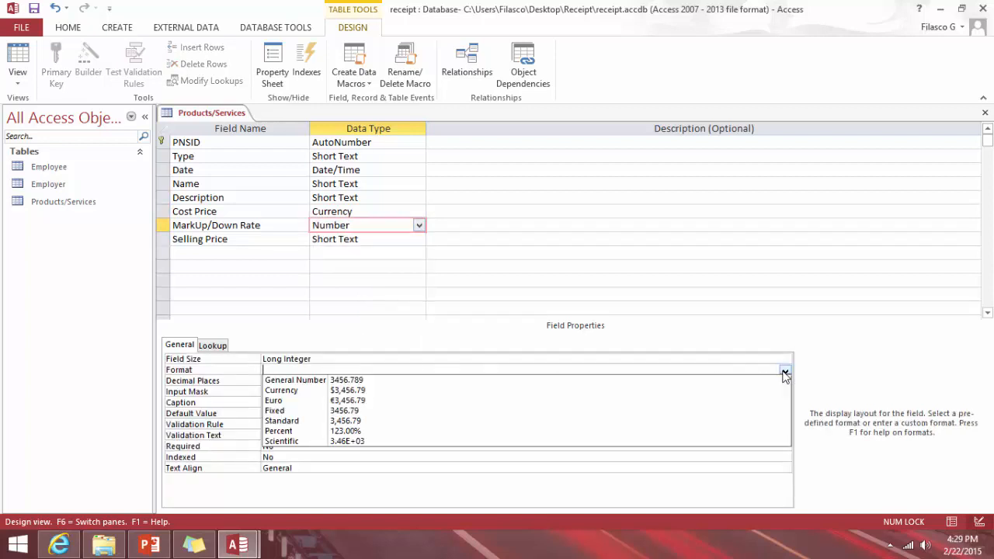
{"action": "left_click", "coordinate": [389, 431]}
{"action": "left_click", "coordinate": [337, 360]}
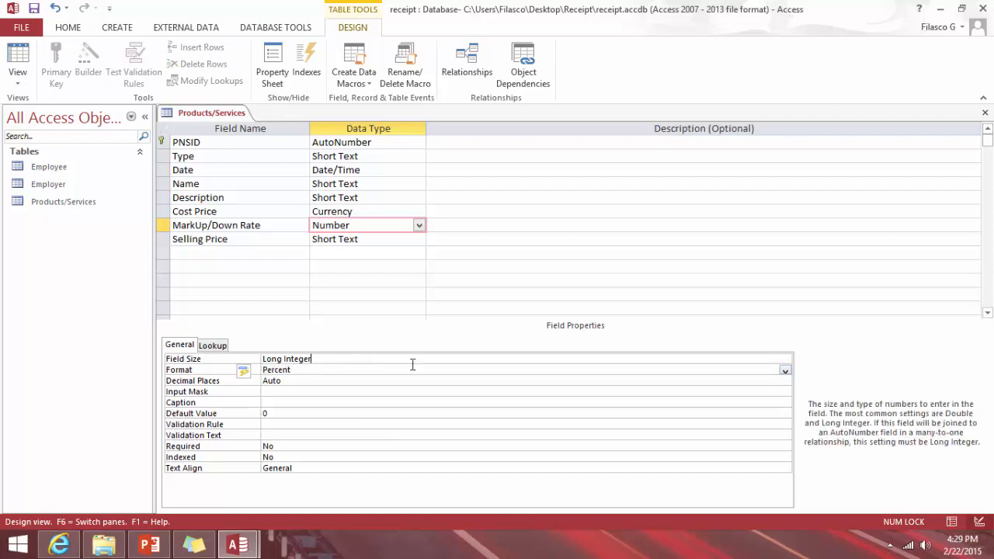
{"action": "left_click", "coordinate": [785, 360]}
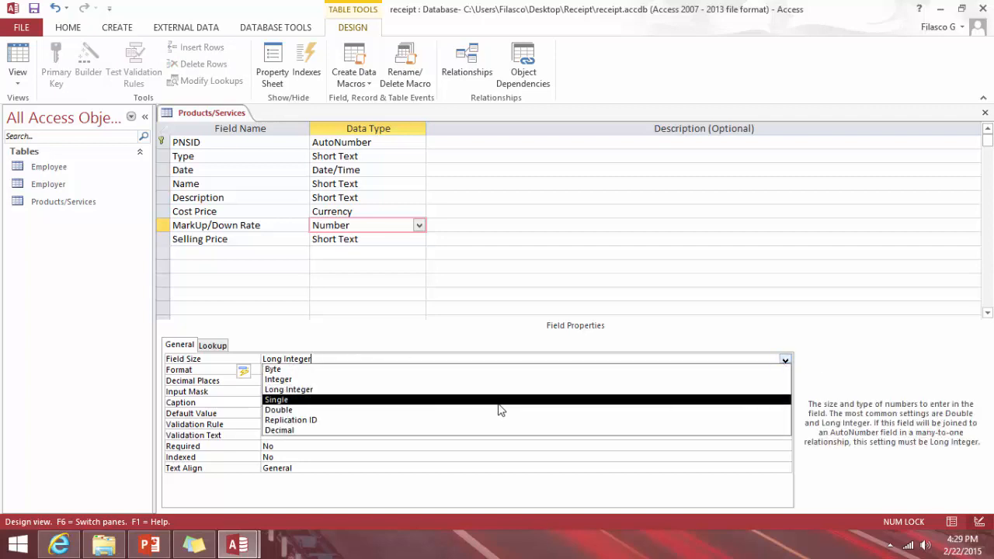
{"action": "left_click", "coordinate": [501, 399]}
- Choose a fixed number of decimal places for the MarkUp/Down Rate field
{"action": "left_click", "coordinate": [286, 380]}
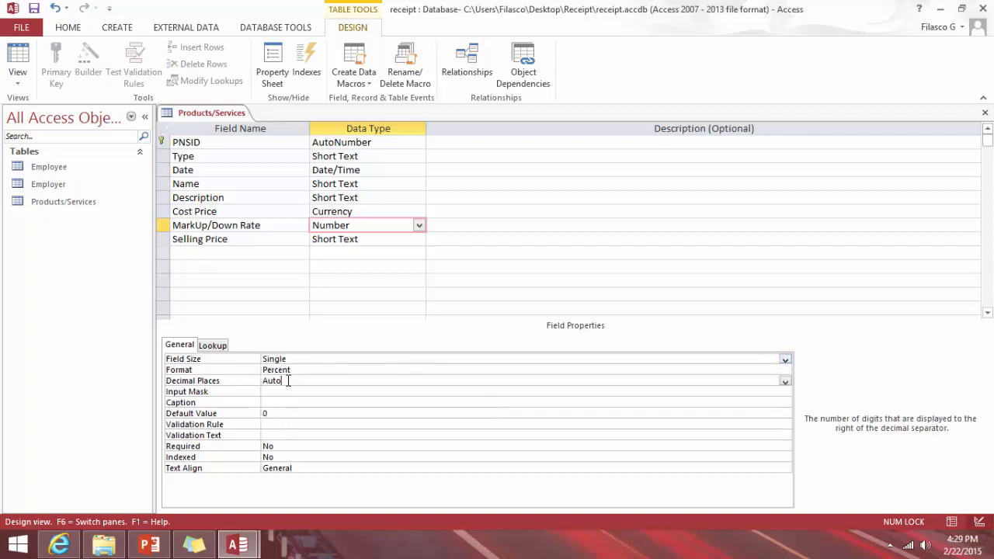
{"action": "left_click", "coordinate": [784, 382]}
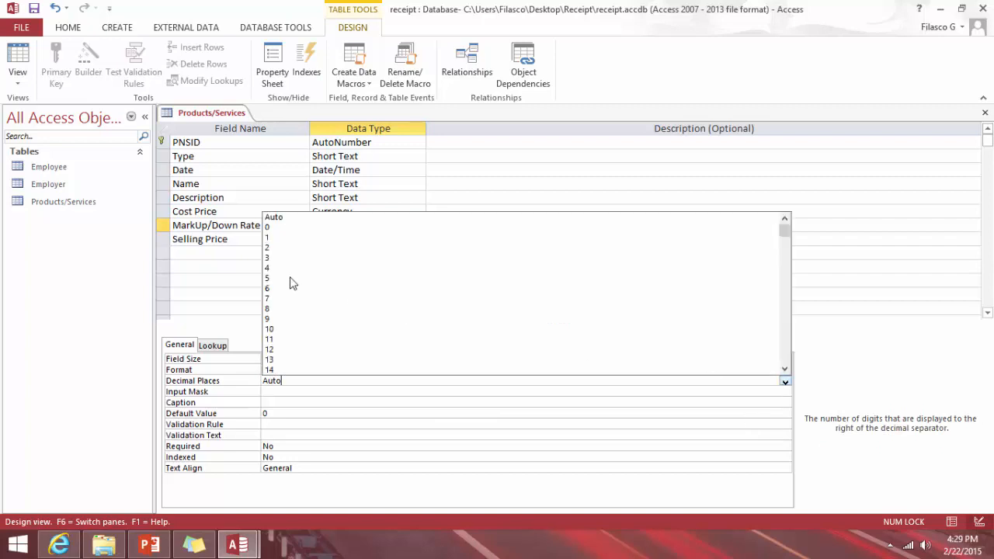
{"action": "left_click", "coordinate": [279, 254]}
{"action": "left_click", "coordinate": [279, 253]}
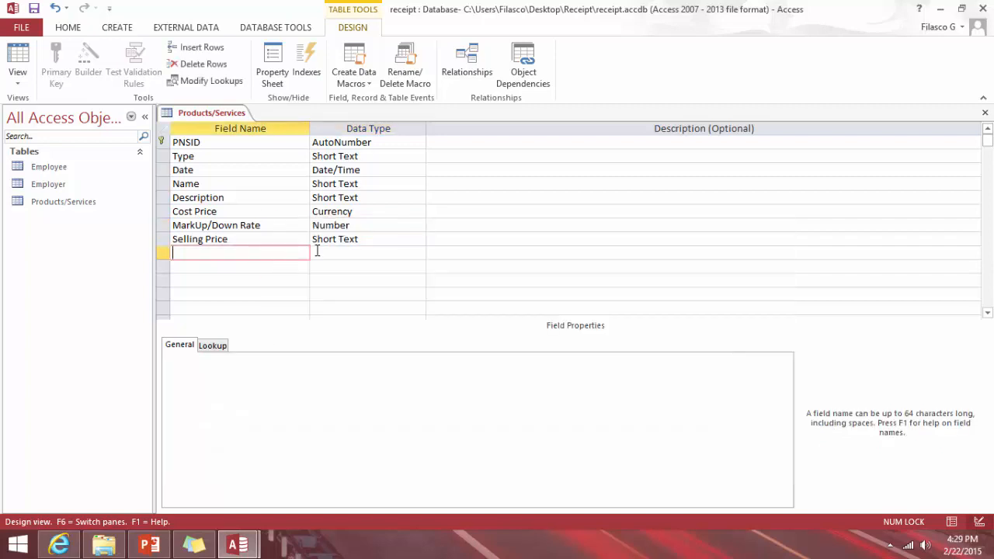
- Try to change the Selling Price field's data type to Calculated with an empty expression and save the table
{"action": "left_click", "coordinate": [385, 225]}
{"action": "left_click", "coordinate": [417, 241]}
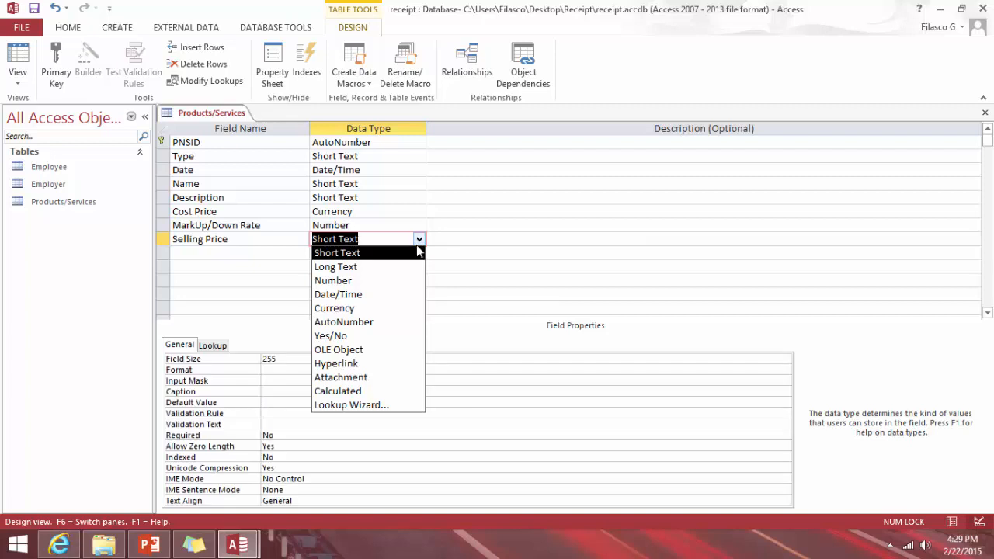
{"action": "left_click", "coordinate": [369, 392]}
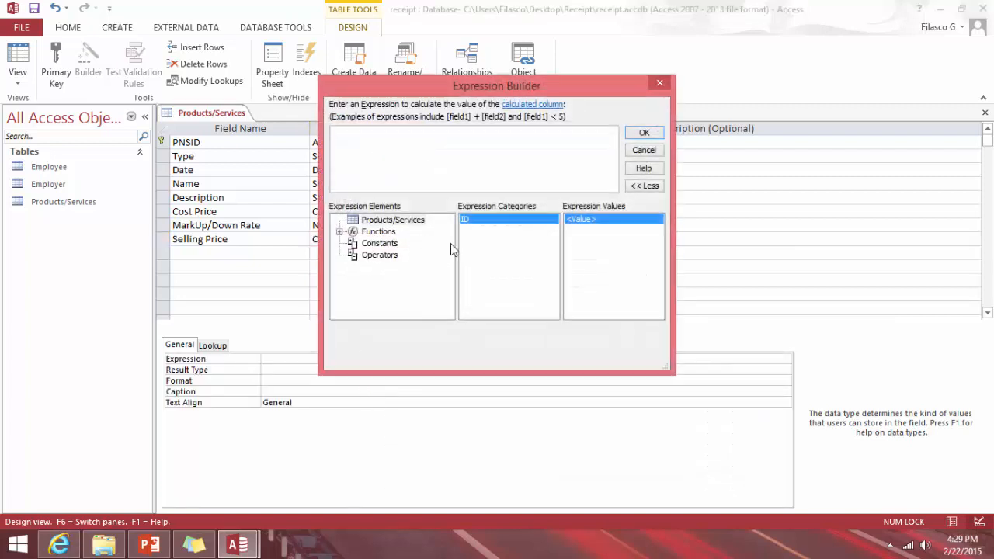
{"action": "left_click", "coordinate": [643, 133]}
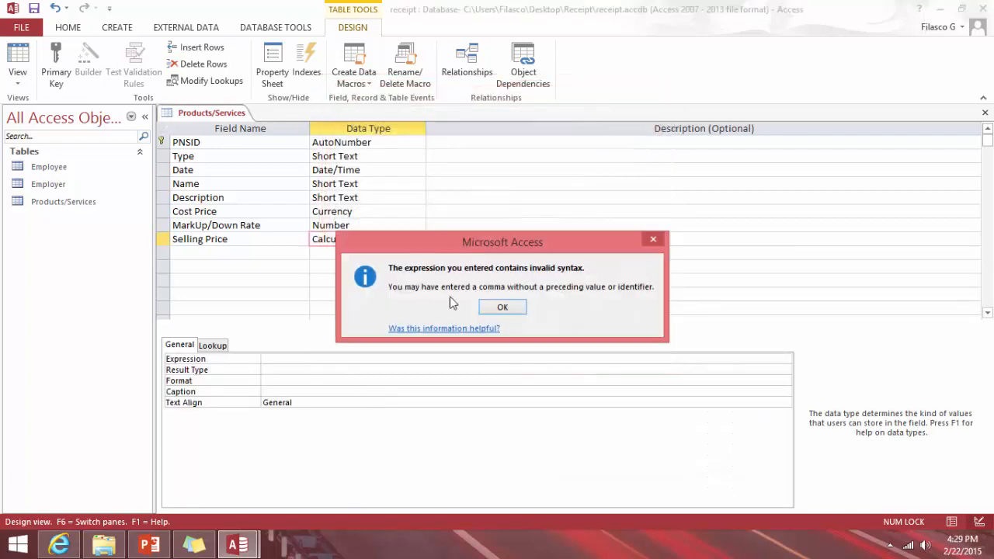
{"action": "left_click", "coordinate": [503, 307]}
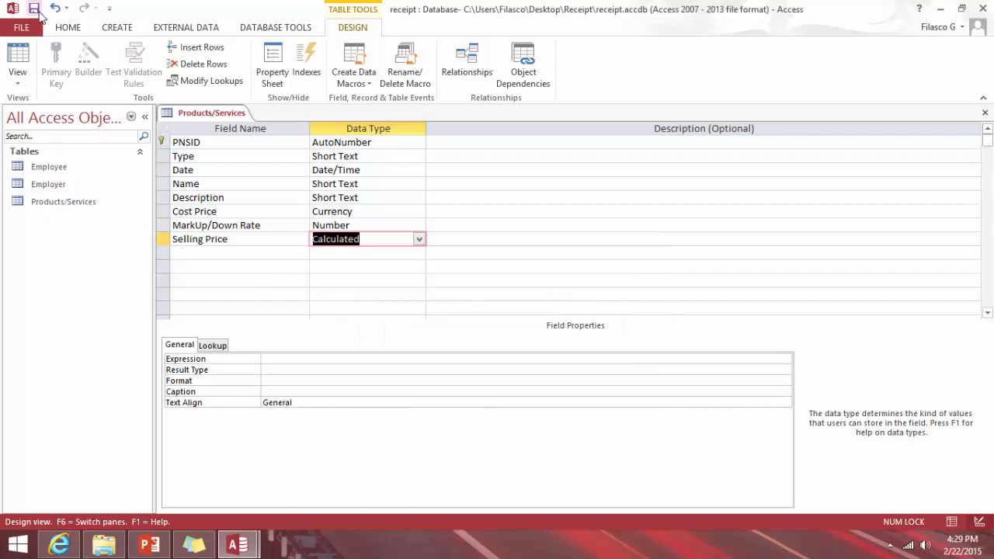
{"action": "left_click", "coordinate": [35, 9]}
{"action": "left_click", "coordinate": [499, 303]}
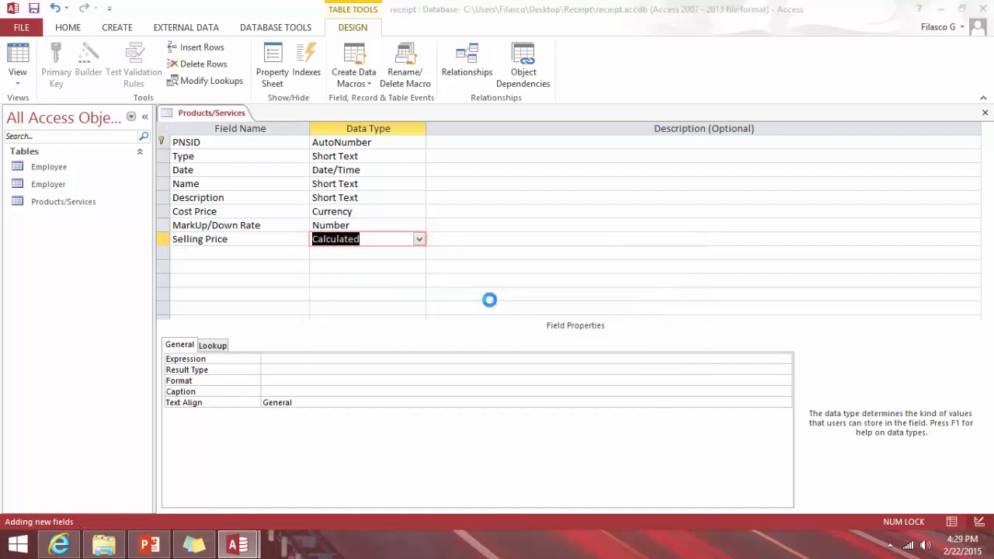
{"action": "left_click", "coordinate": [499, 317]}
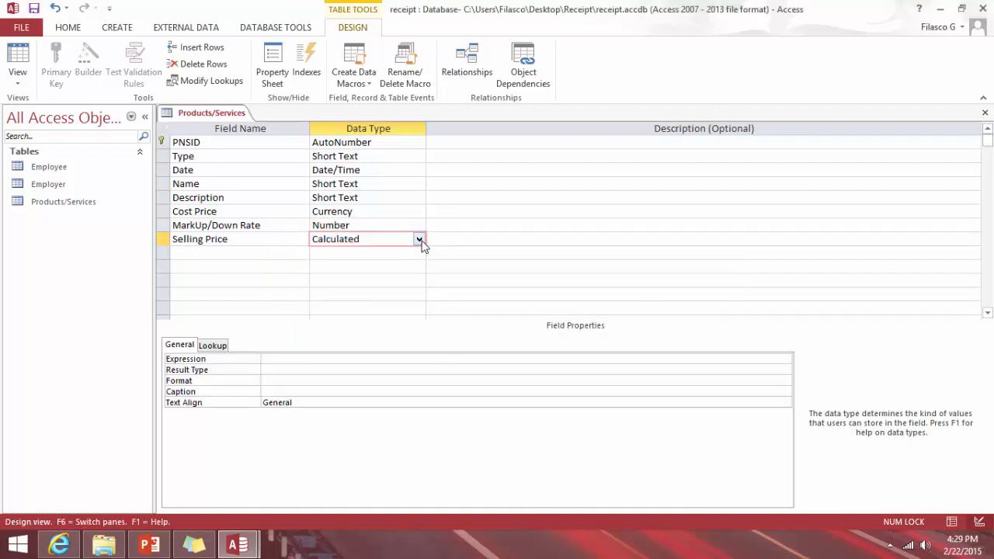
{"action": "left_click", "coordinate": [419, 239]}
{"action": "left_click", "coordinate": [399, 257]}
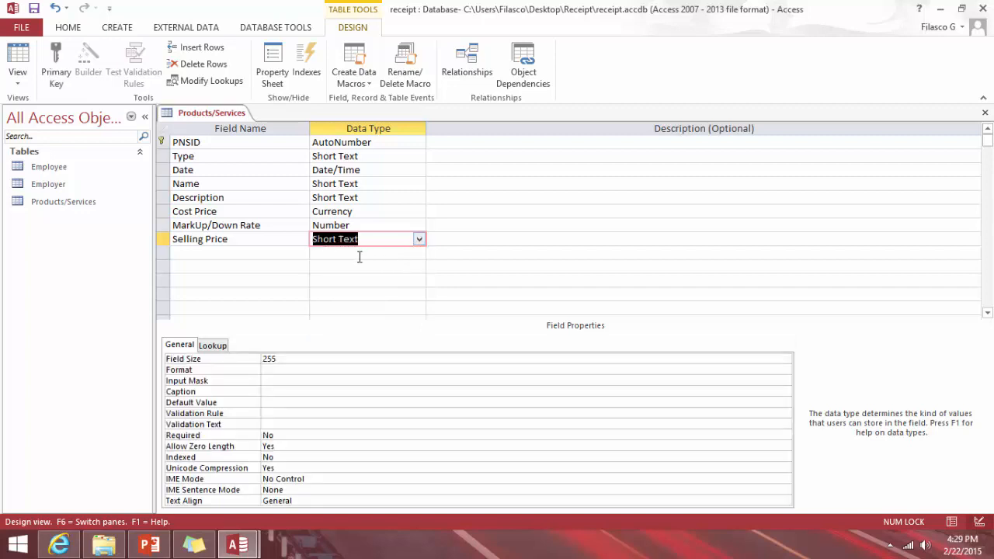
- Try a Calculated data type in a new row inserted above Selling Price, and delete that row
{"action": "right_click", "coordinate": [163, 241]}
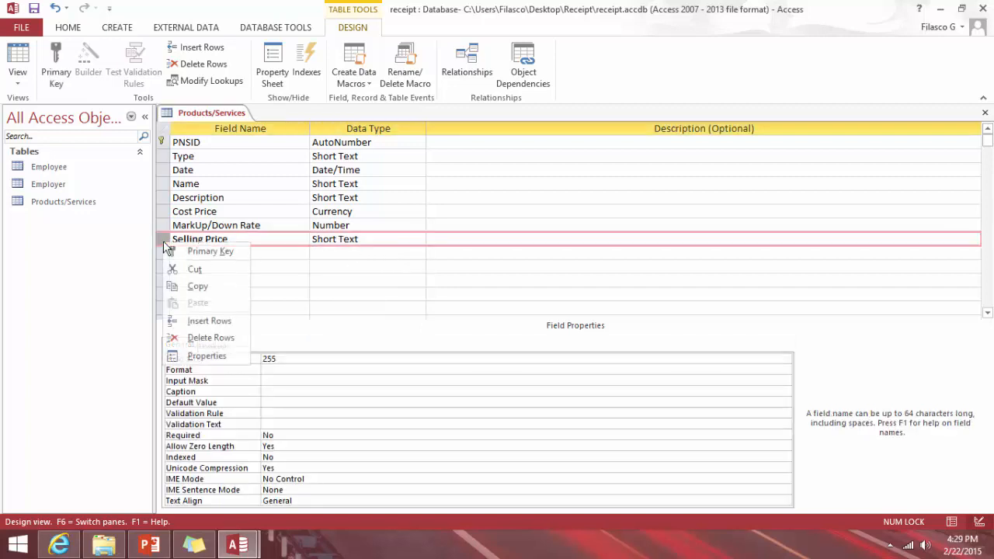
{"action": "left_click", "coordinate": [227, 321]}
{"action": "left_click", "coordinate": [401, 237]}
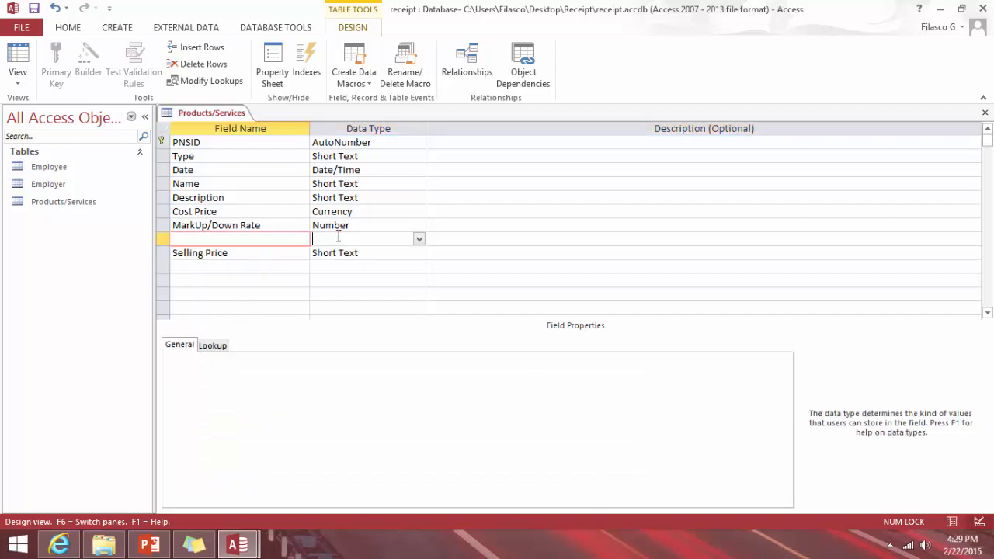
{"action": "left_click", "coordinate": [419, 240]}
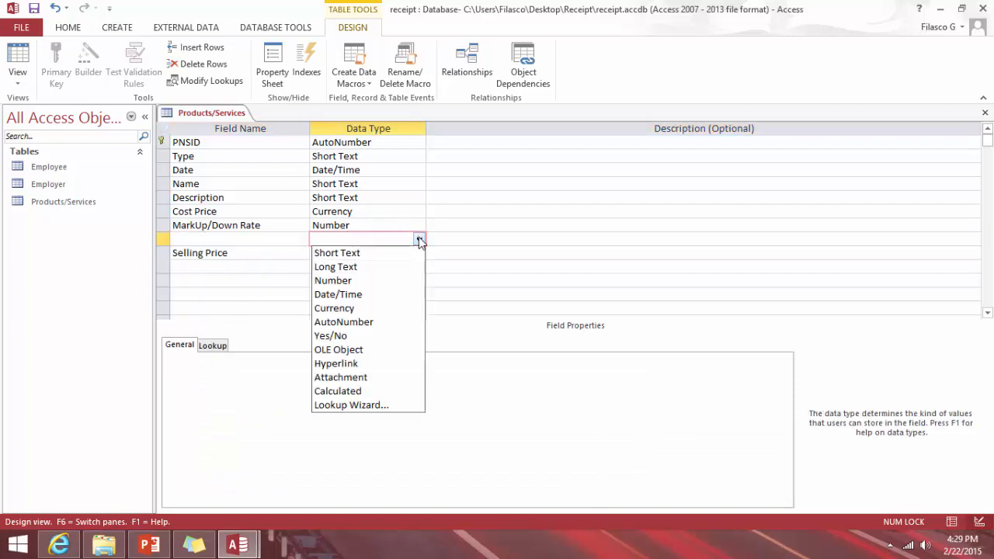
{"action": "left_click", "coordinate": [365, 390]}
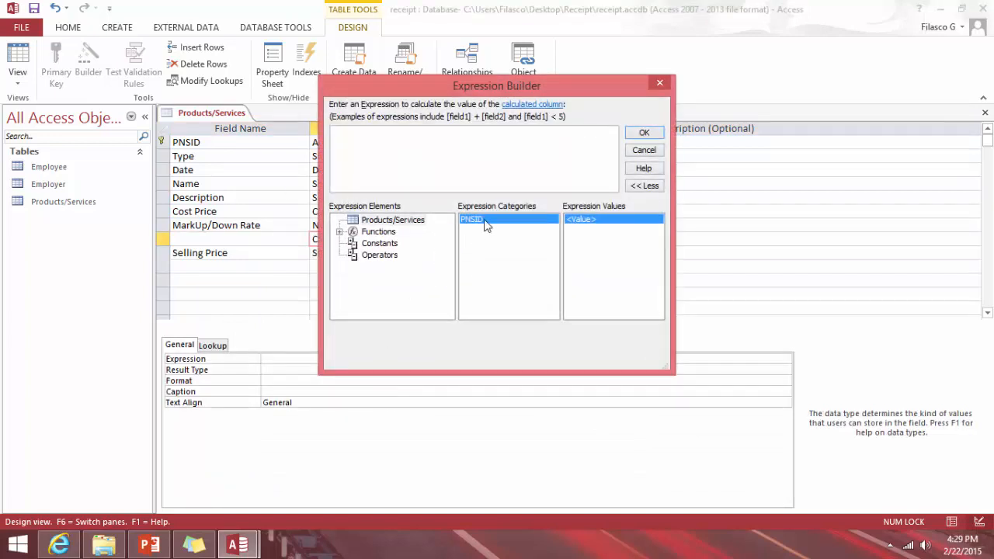
{"action": "left_click", "coordinate": [658, 133]}
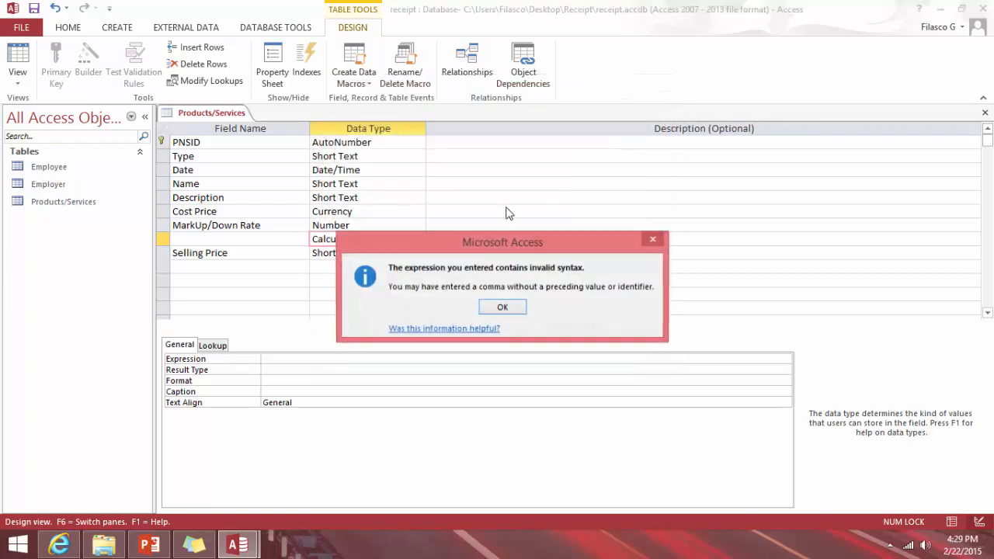
{"action": "left_click", "coordinate": [503, 308]}
{"action": "left_click", "coordinate": [420, 239]}
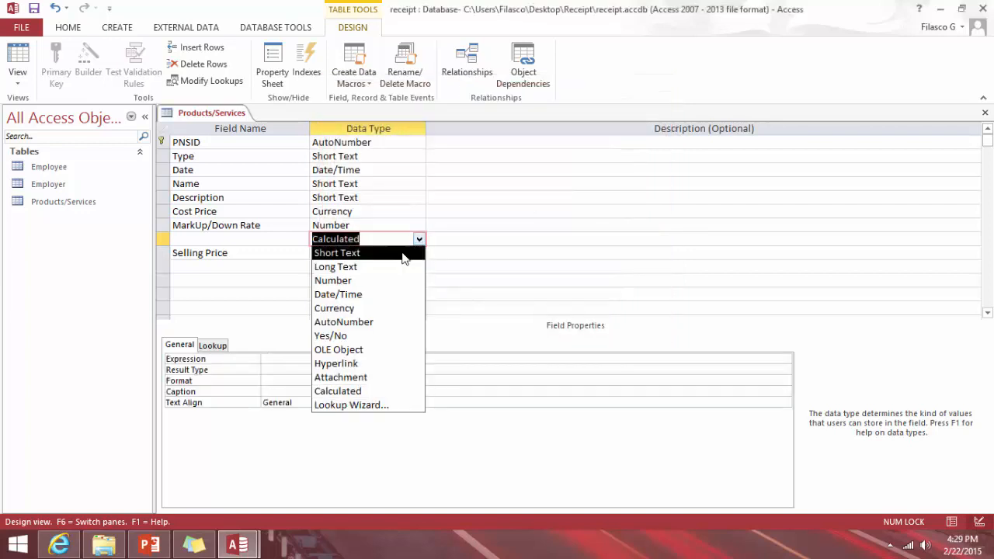
{"action": "left_click", "coordinate": [161, 244]}
{"action": "right_click", "coordinate": [160, 244]}
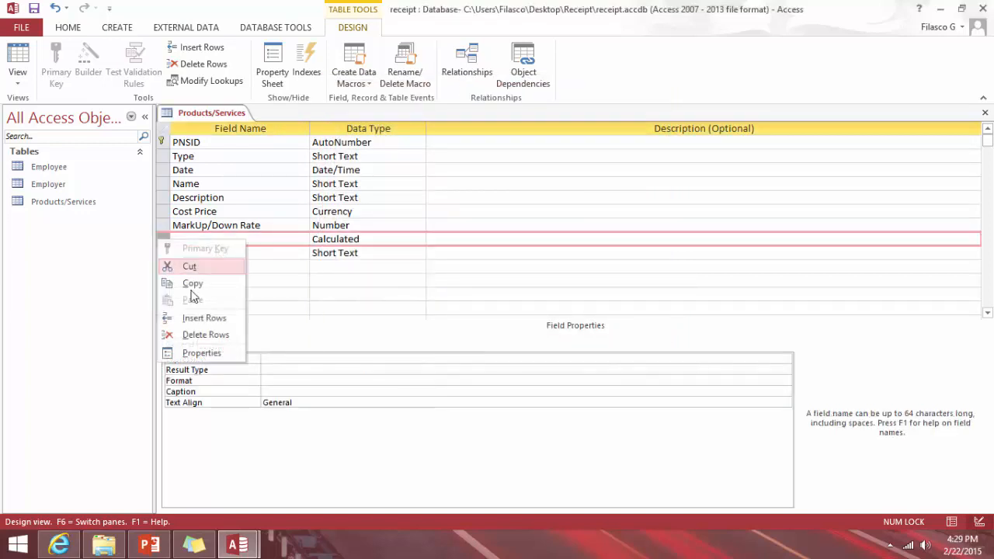
{"action": "left_click", "coordinate": [205, 335]}
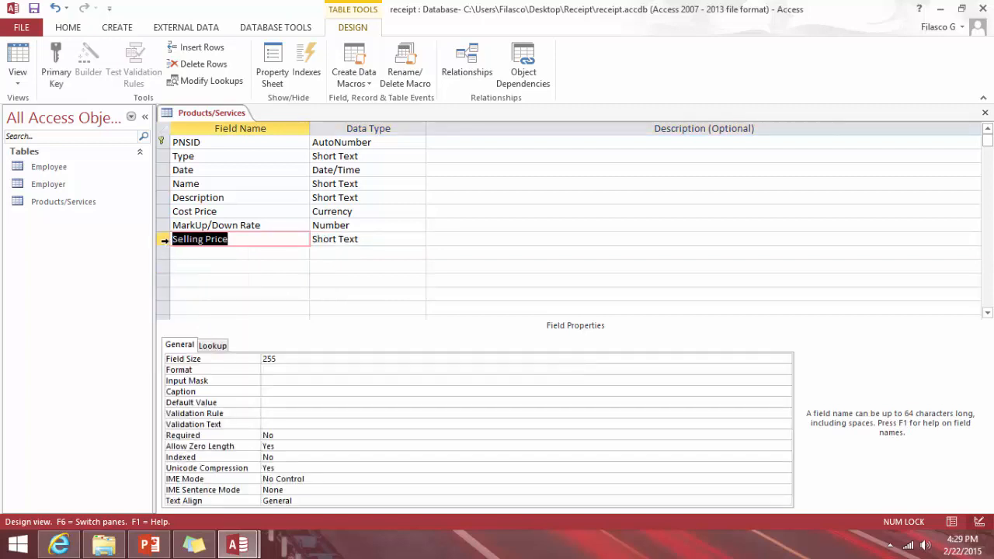
- Delete the Selling Price field from the Products/Services table design
{"action": "left_click", "coordinate": [162, 239]}
{"action": "right_click", "coordinate": [163, 241]}
{"action": "left_click", "coordinate": [215, 338]}
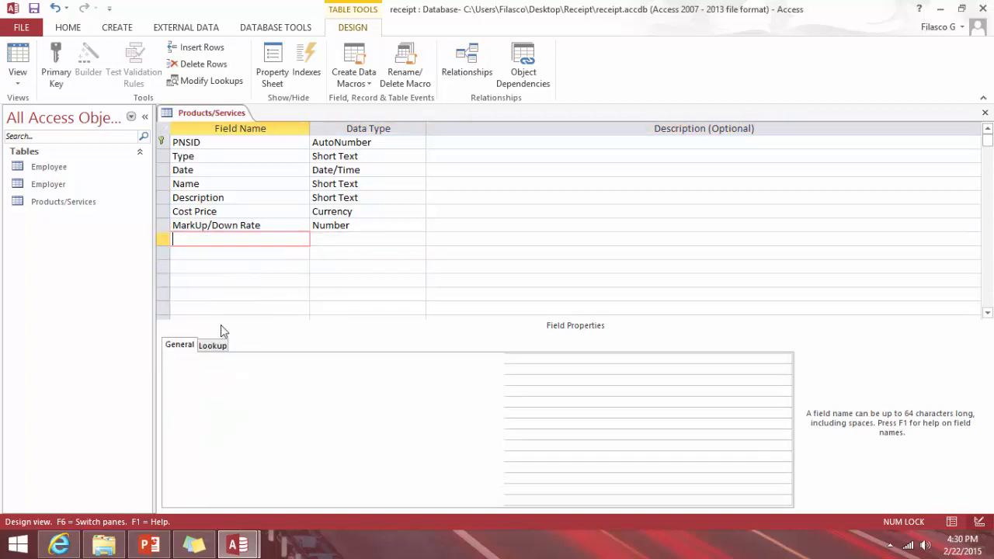
- Save and close the Products/Services table, and reopen it in Design view
{"action": "right_click", "coordinate": [198, 113]}
{"action": "left_click", "coordinate": [238, 133]}
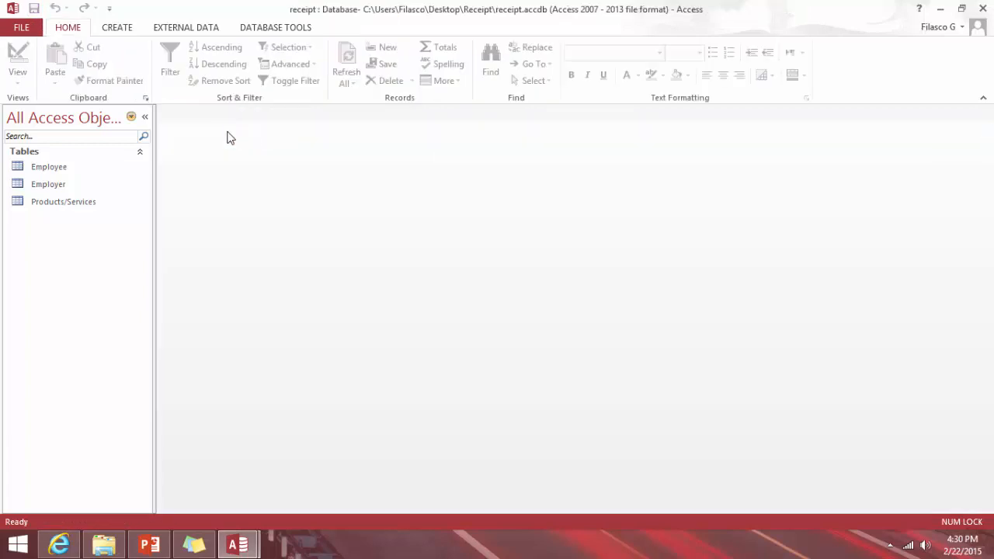
{"action": "double_click", "coordinate": [71, 201]}
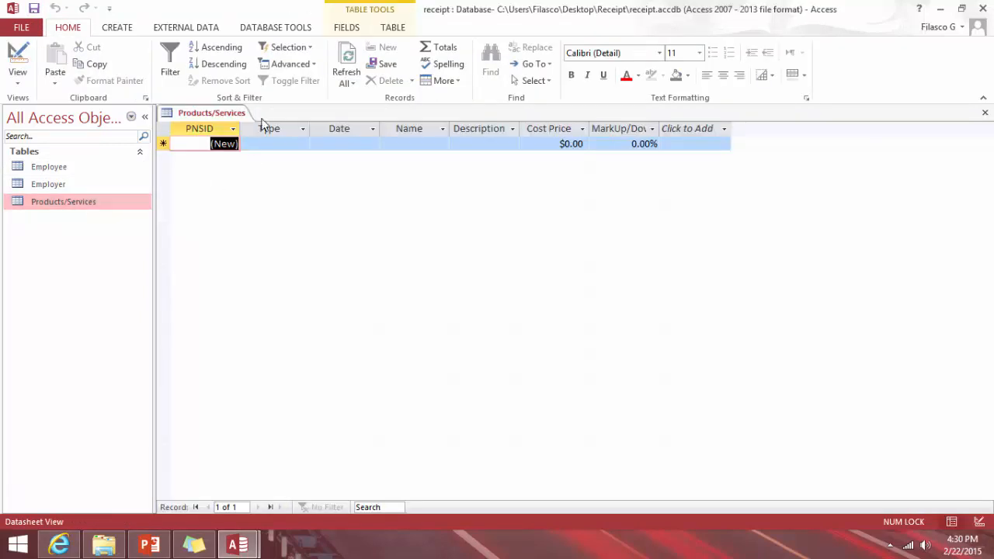
{"action": "left_click", "coordinate": [17, 58]}
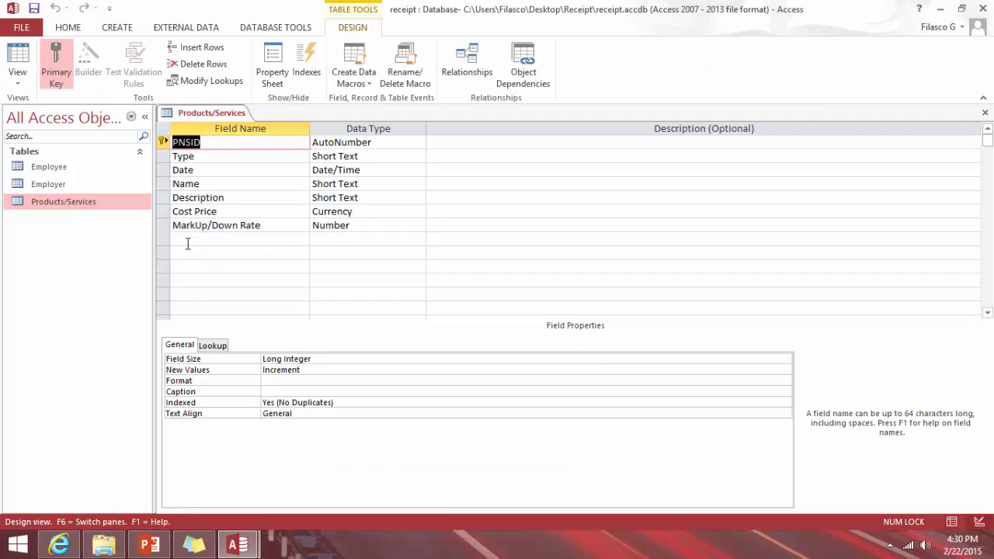
- Add a Calculated field below MarkUp/Down Rate with the expression [Cost Price] * [MarkUp/Down Rate] + [Cost Price]
{"action": "left_click", "coordinate": [187, 243]}
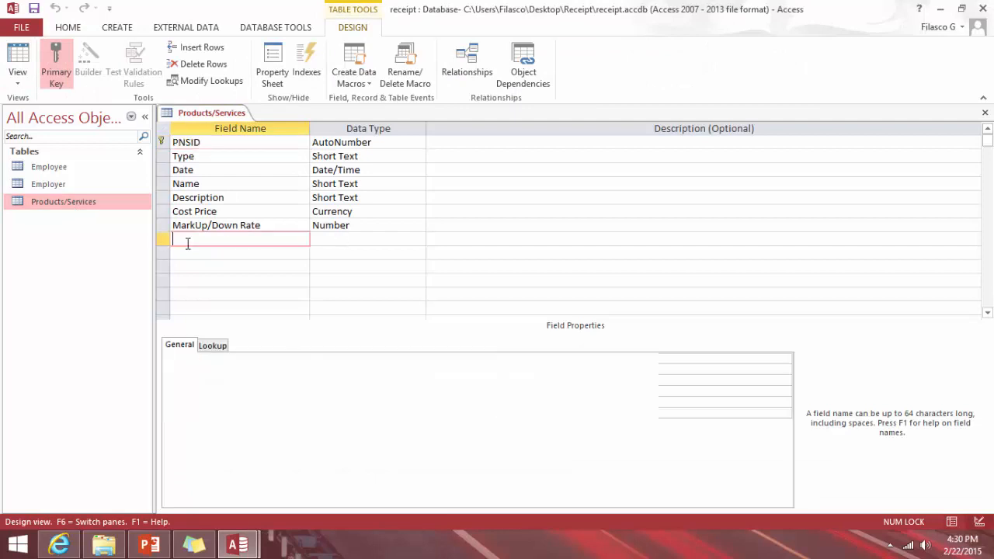
{"action": "left_click", "coordinate": [418, 238]}
{"action": "left_click", "coordinate": [360, 393]}
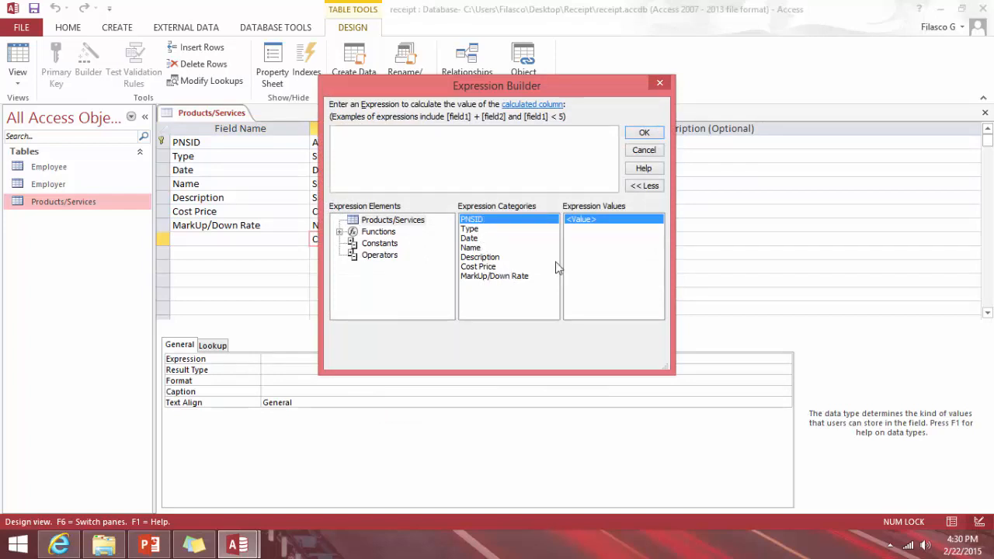
{"action": "left_click", "coordinate": [485, 267]}
{"action": "double_click", "coordinate": [487, 268]}
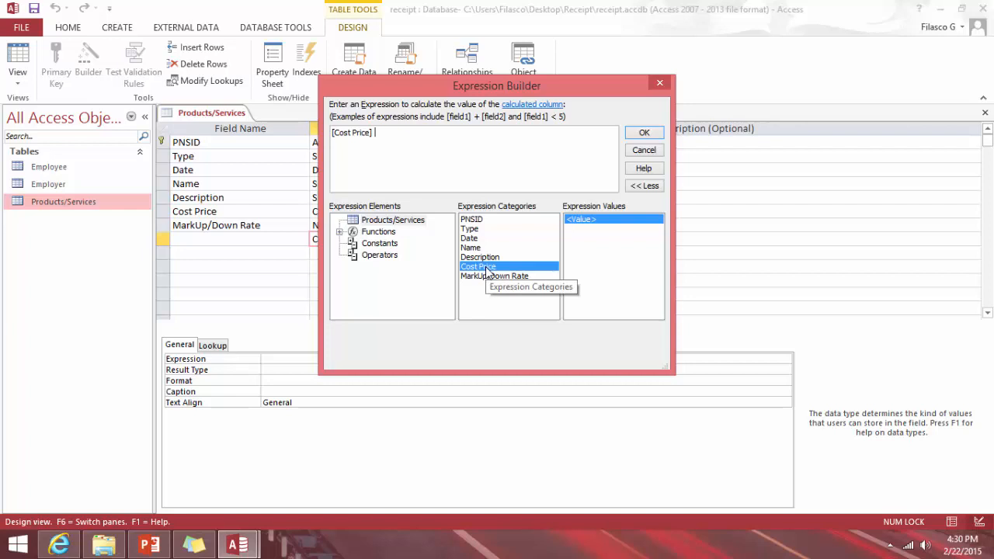
{"action": "type", "text": "*"}
{"action": "double_click", "coordinate": [490, 278]}
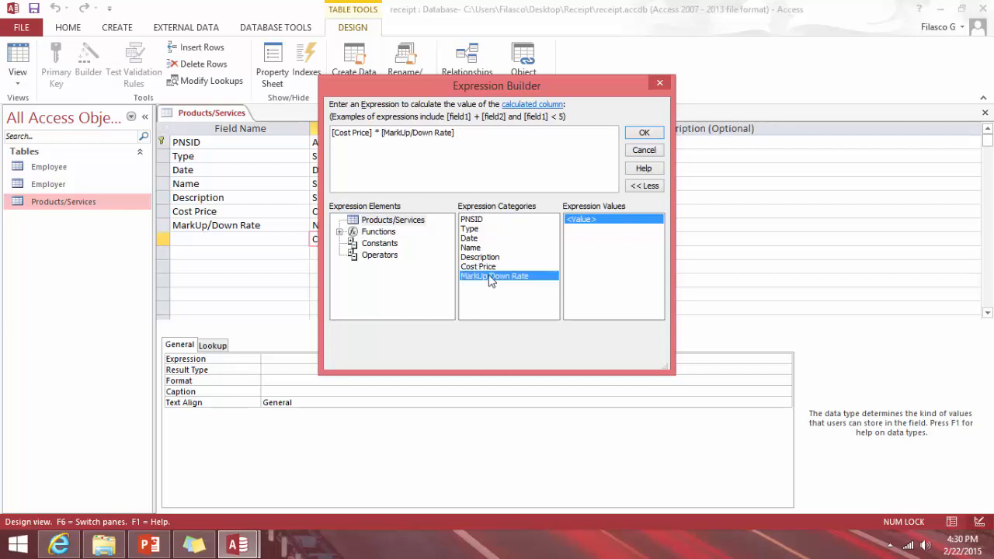
{"action": "double_click", "coordinate": [483, 266]}
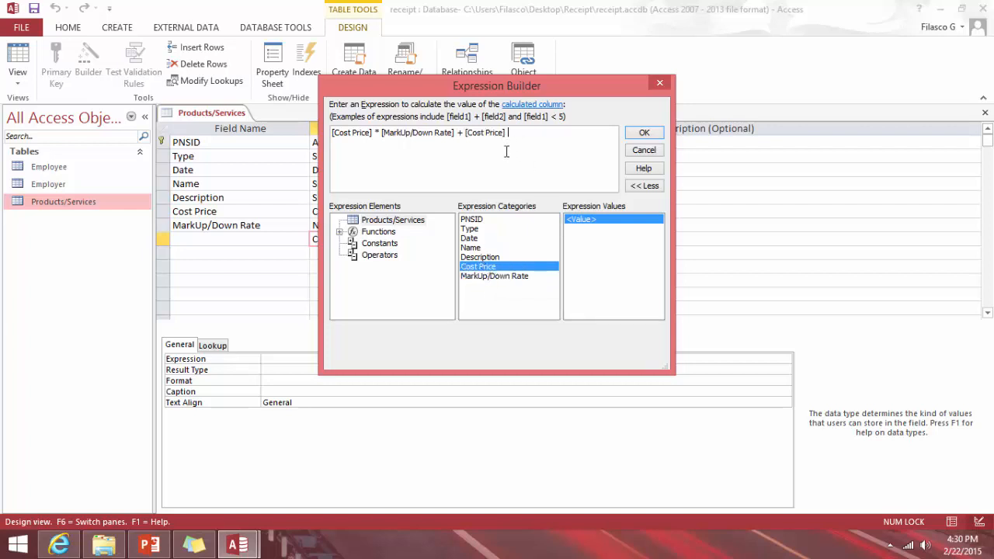
{"action": "left_click", "coordinate": [194, 544]}
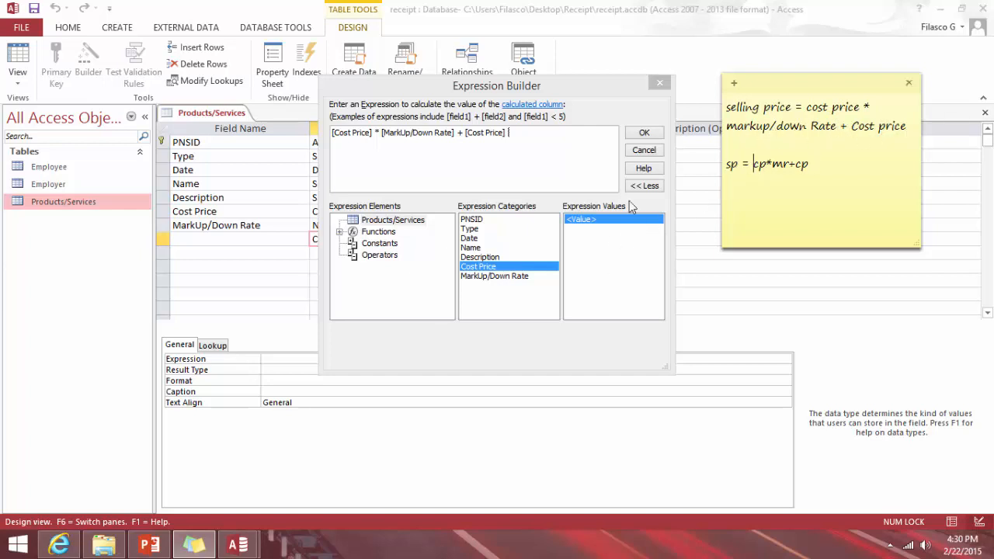
{"action": "left_click", "coordinate": [643, 132]}
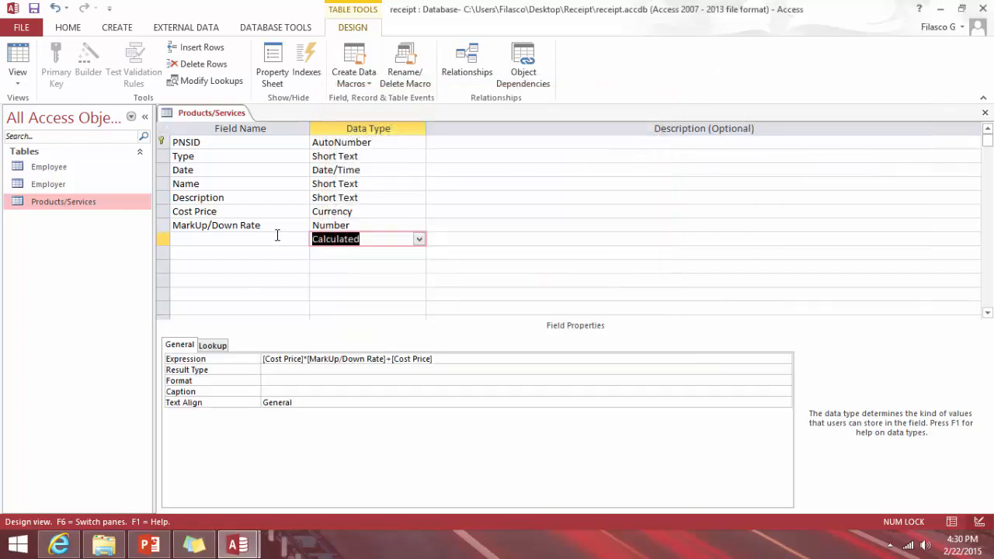
- Name the calculated field Selling Price and save the Products/Services table
{"action": "left_click", "coordinate": [277, 235]}
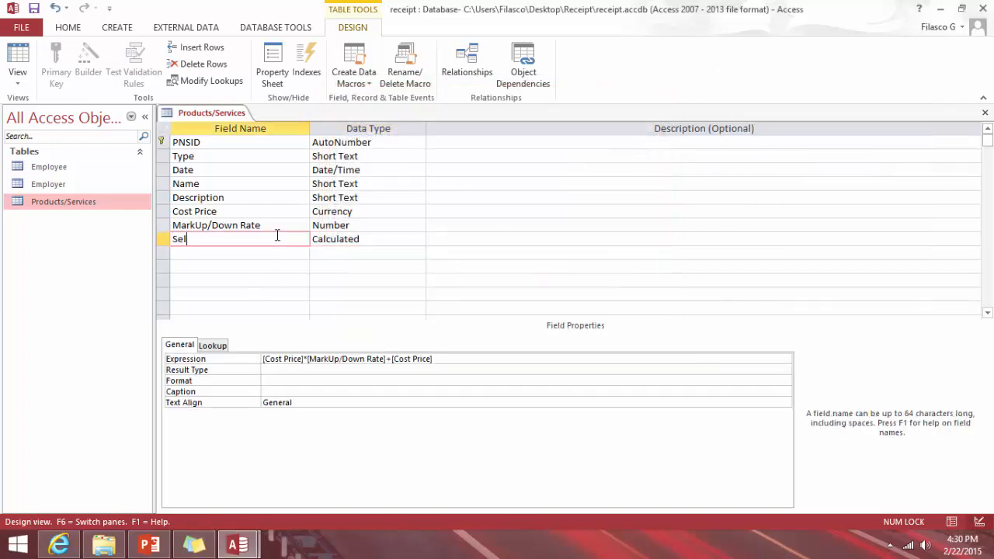
{"action": "type", "text": "Selling Price"}
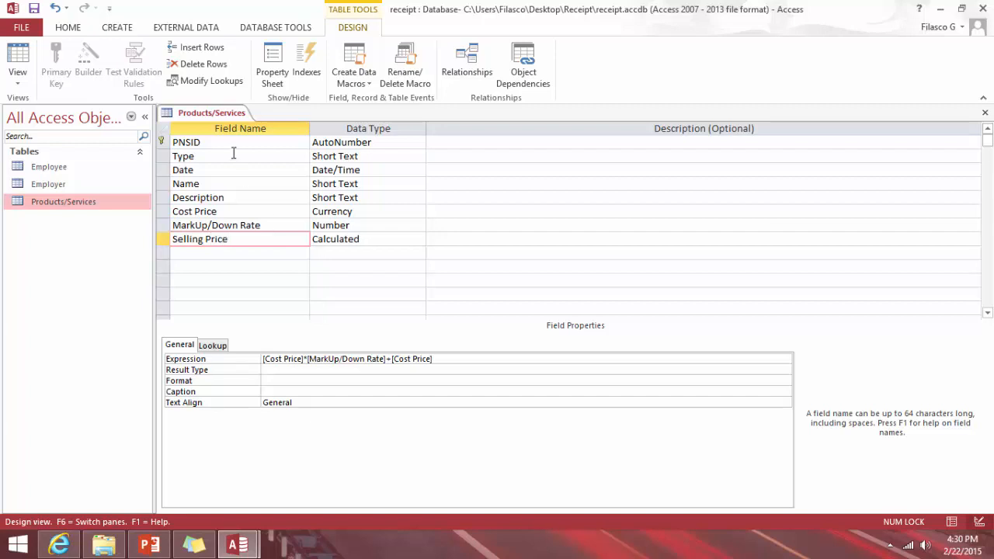
{"action": "left_click", "coordinate": [34, 9]}
- Show the Products/Services table in Datasheet view and fit the Selling Price column's width to its contents
{"action": "left_click", "coordinate": [18, 53]}
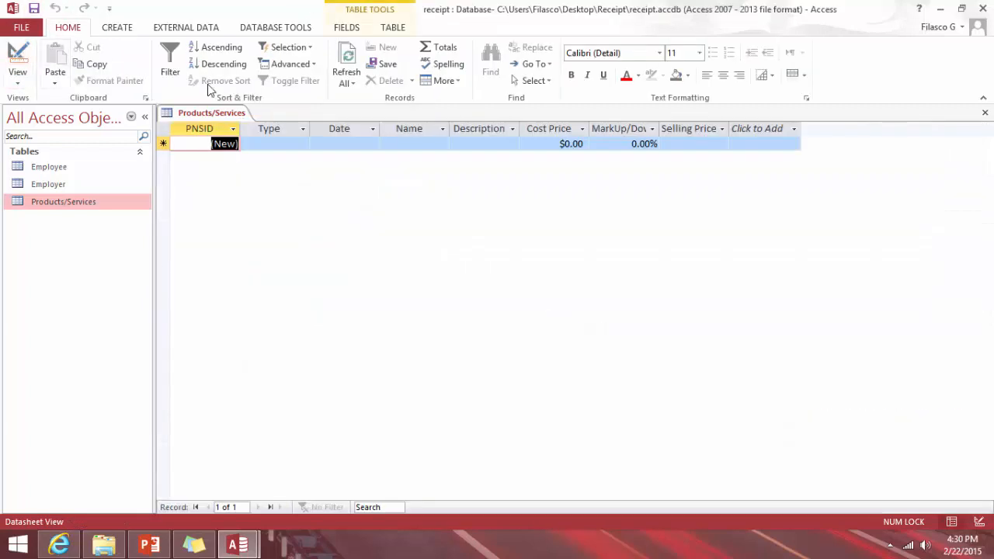
{"action": "double_click", "coordinate": [728, 126]}
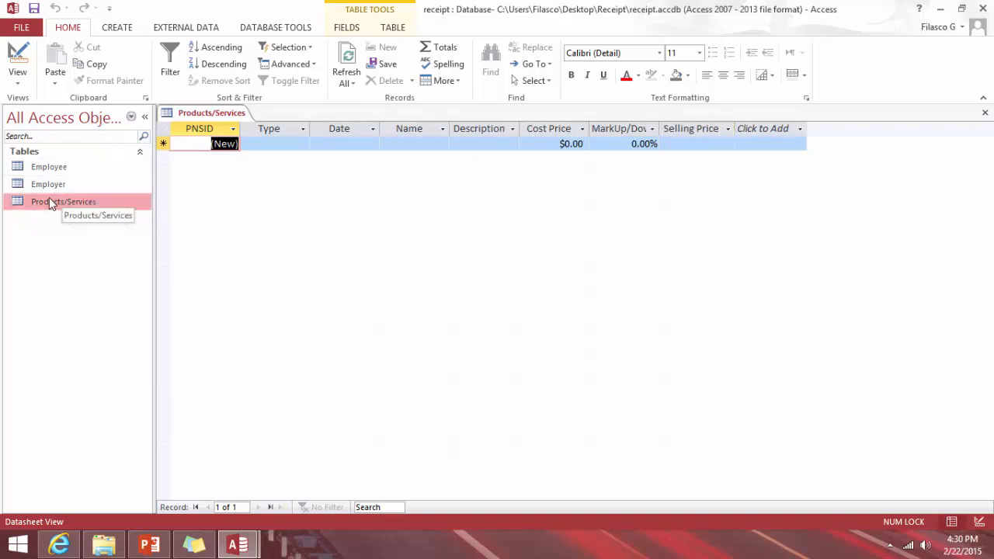
- Create a new table and save it as Customer, opening it in Design view
{"action": "left_click", "coordinate": [116, 27]}
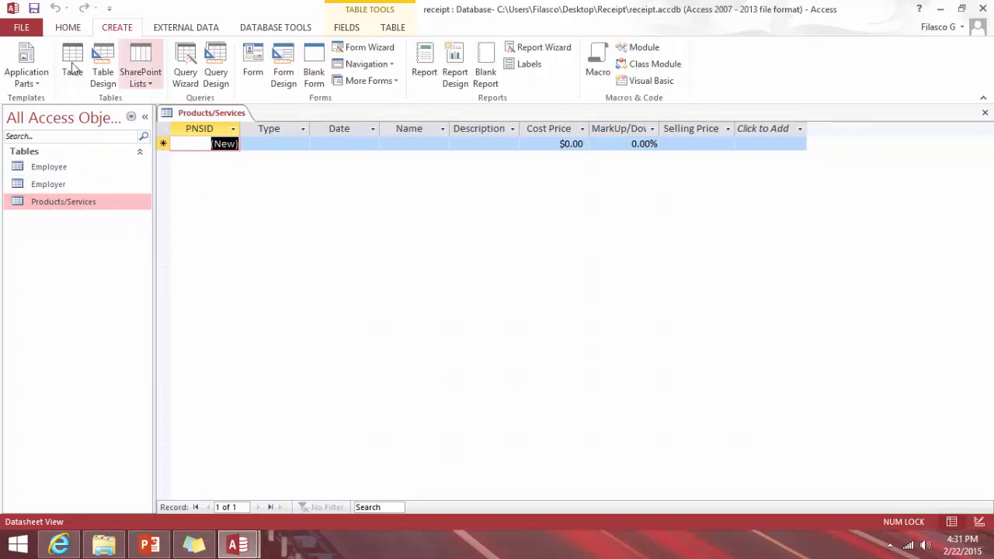
{"action": "left_click", "coordinate": [79, 60]}
{"action": "left_click", "coordinate": [18, 58]}
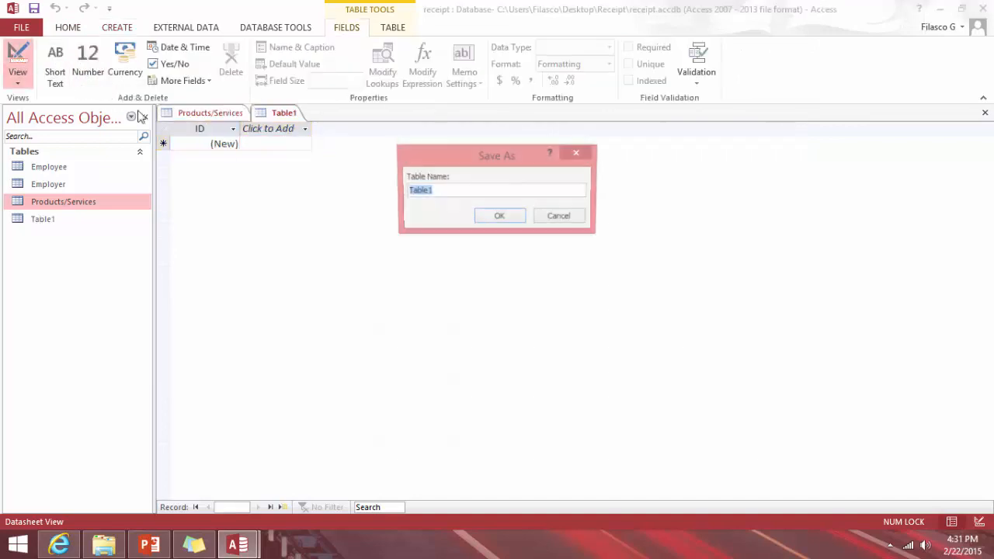
{"action": "type", "text": "C"}
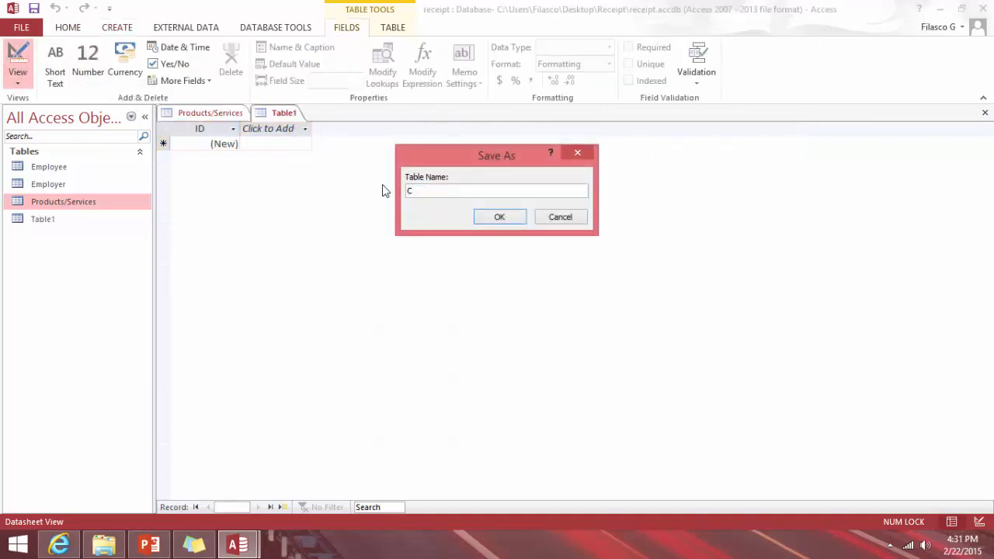
{"action": "type", "text": "ustomer"}
{"action": "key", "text": "Return"}
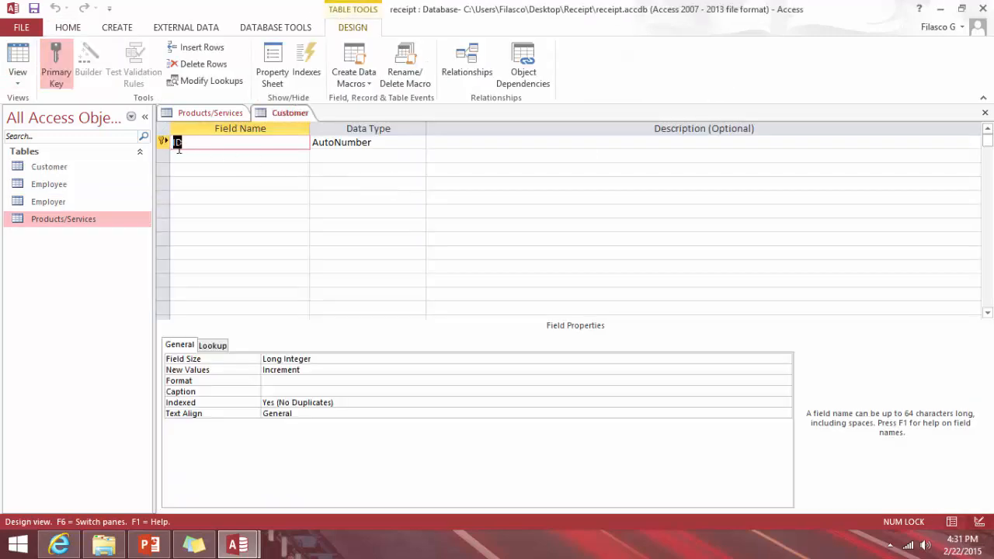
- Rename the Customer table's primary key field from ID to CIF
{"action": "type", "text": "CIF"}
{"action": "left_click", "coordinate": [181, 154]}
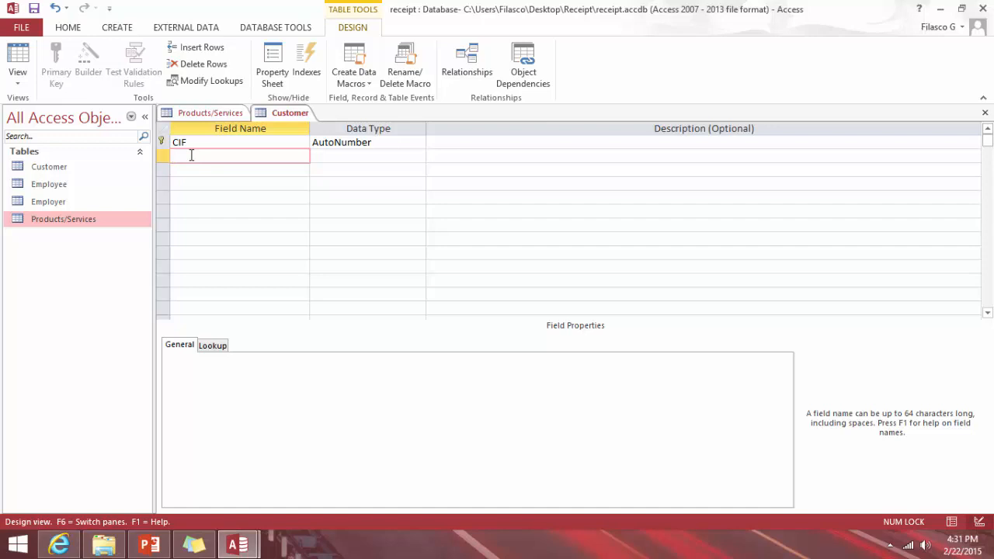
- Add Customer Name, Address, City, State and Zip fields below CIF in the Customer table
{"action": "type", "text": "Customer Name"}
{"action": "key", "text": "Down"}
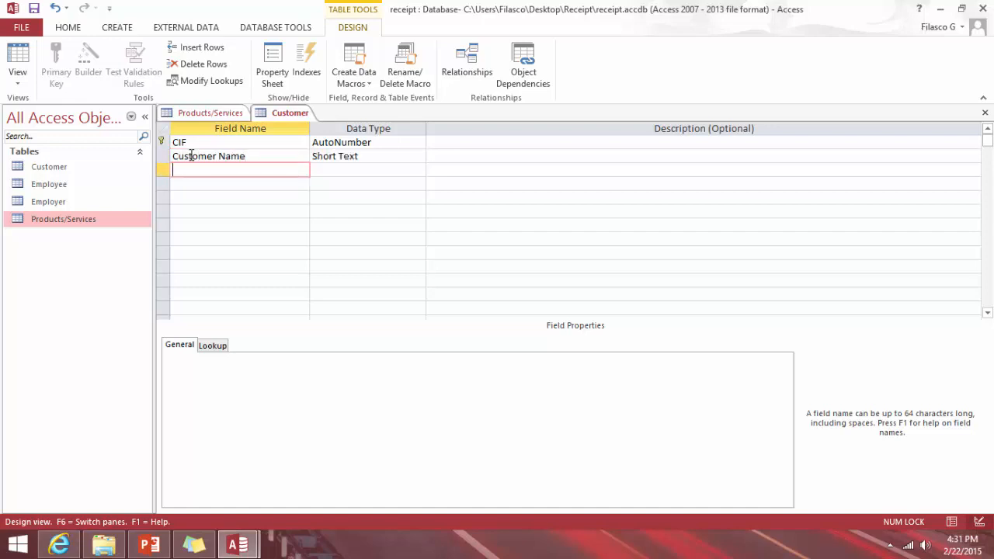
{"action": "type", "text": "Address"}
{"action": "key", "text": "Down"}
{"action": "type", "text": "City"}
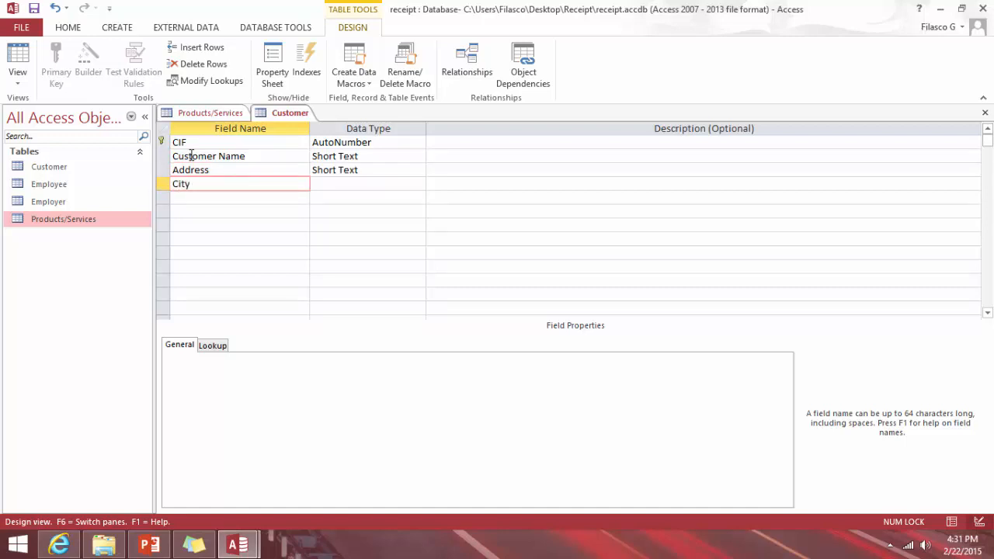
{"action": "key", "text": "Down"}
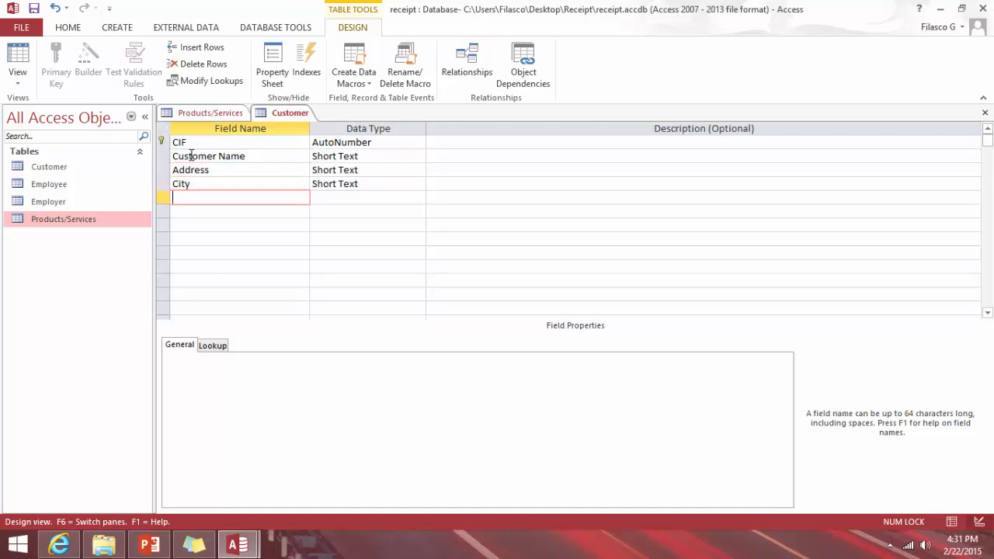
{"action": "type", "text": "State"}
{"action": "key", "text": "Down"}
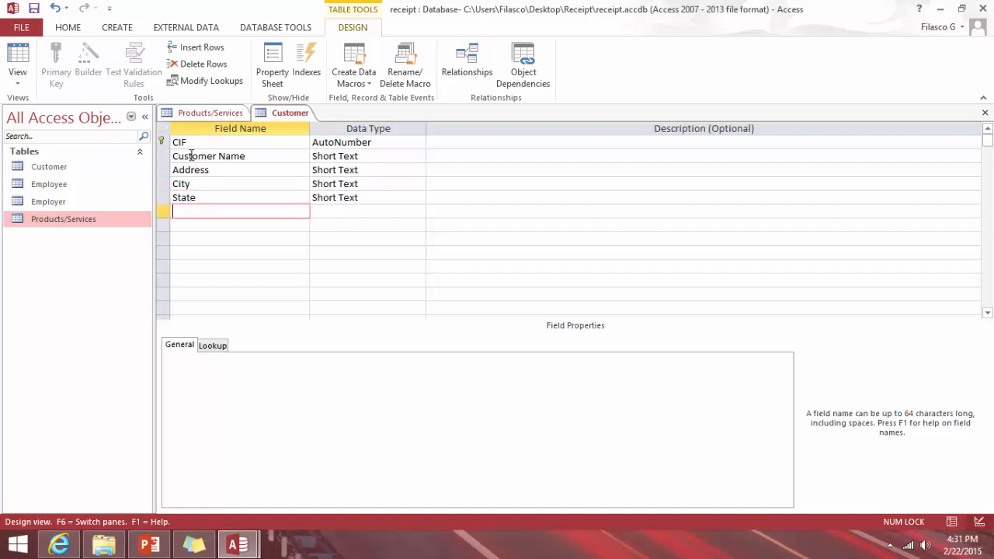
{"action": "type", "text": "Zip"}
{"action": "key", "text": "Down"}
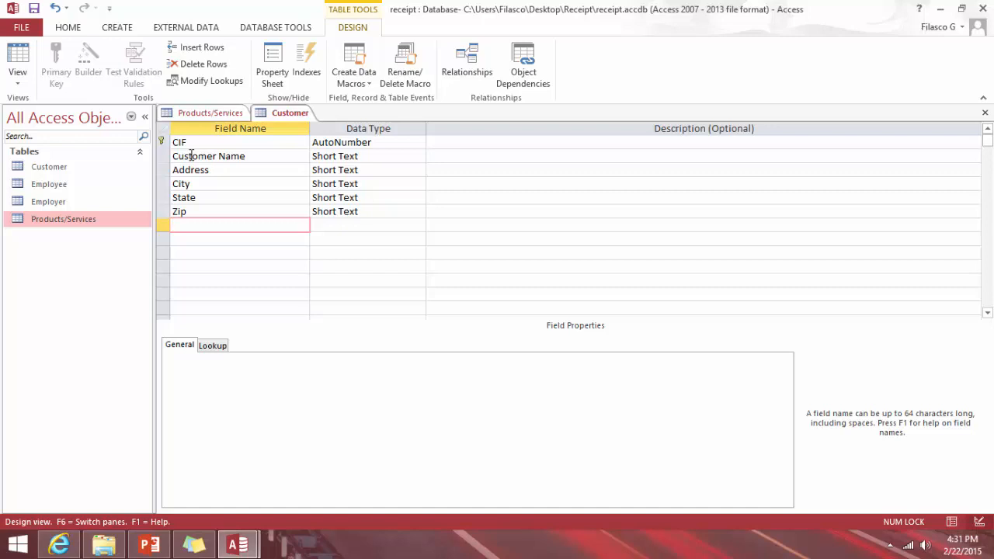
- Add Telephone, Customer Since, Credit Limit and Notes fields below Zip in the Customer table
{"action": "type", "text": "Telephone"}
{"action": "key", "text": "Down"}
{"action": "type", "text": "Cs"}
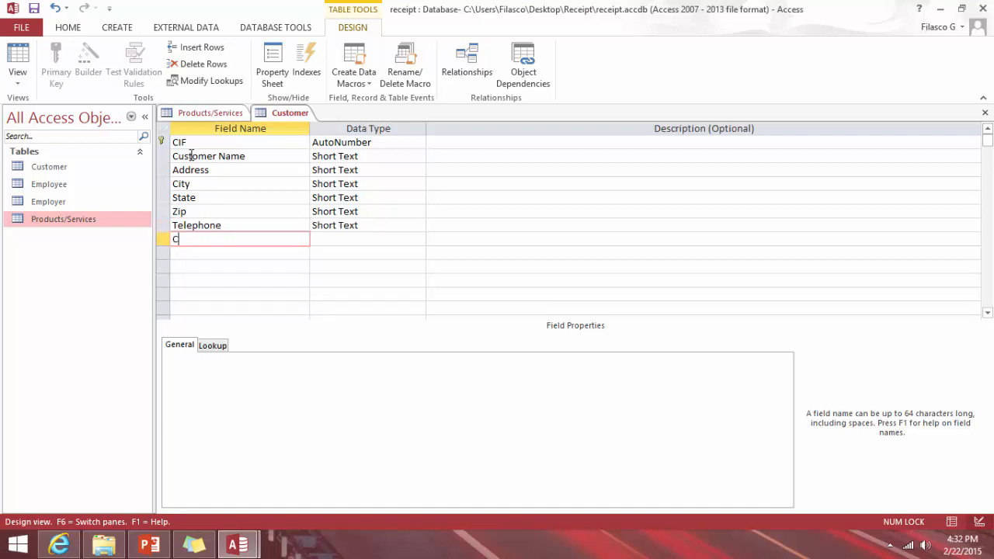
{"action": "key", "text": "BackSpace"}
{"action": "type", "text": "ustomer"}
{"action": "type", "text": " Sei"}
{"action": "key", "text": "BackSpace"}
{"action": "key", "text": "BackSpace"}
{"action": "type", "text": "ince"}
{"action": "key", "text": "Down"}
{"action": "type", "text": "Cred"}
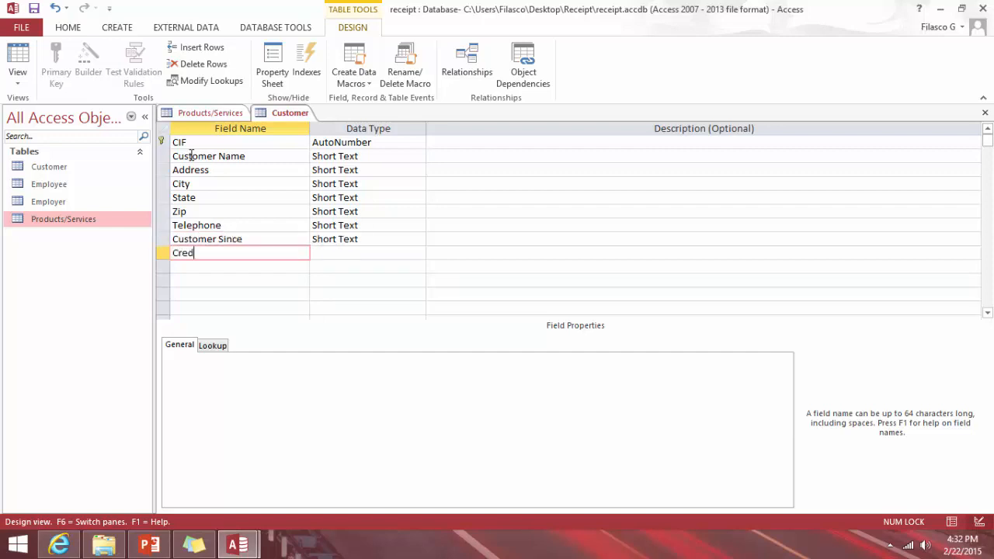
{"action": "type", "text": "it Limit"}
{"action": "key", "text": "Down"}
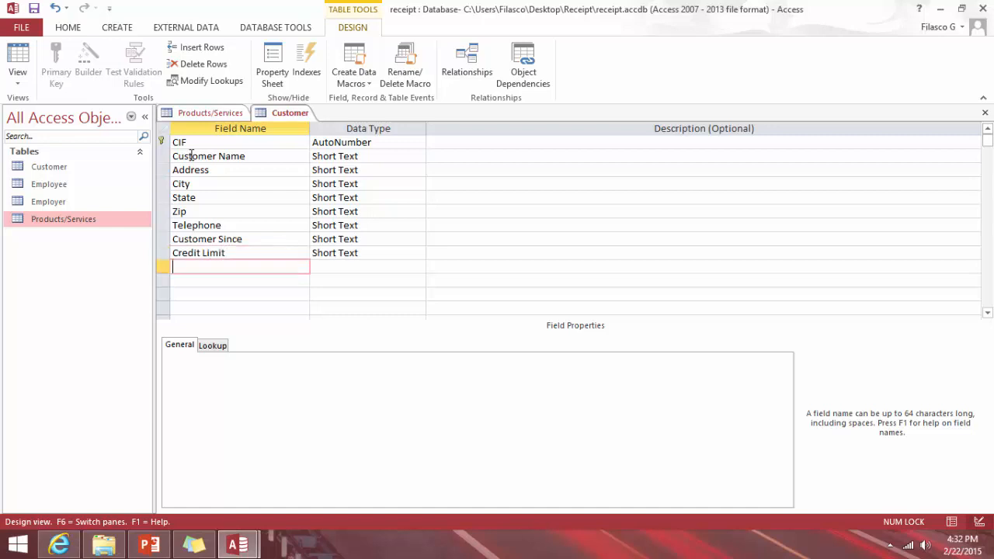
{"action": "type", "text": "Notes"}
- Set the data types of Customer Since to Date/Time, Credit Limit to Currency and Notes to Long Text
{"action": "left_click", "coordinate": [378, 241]}
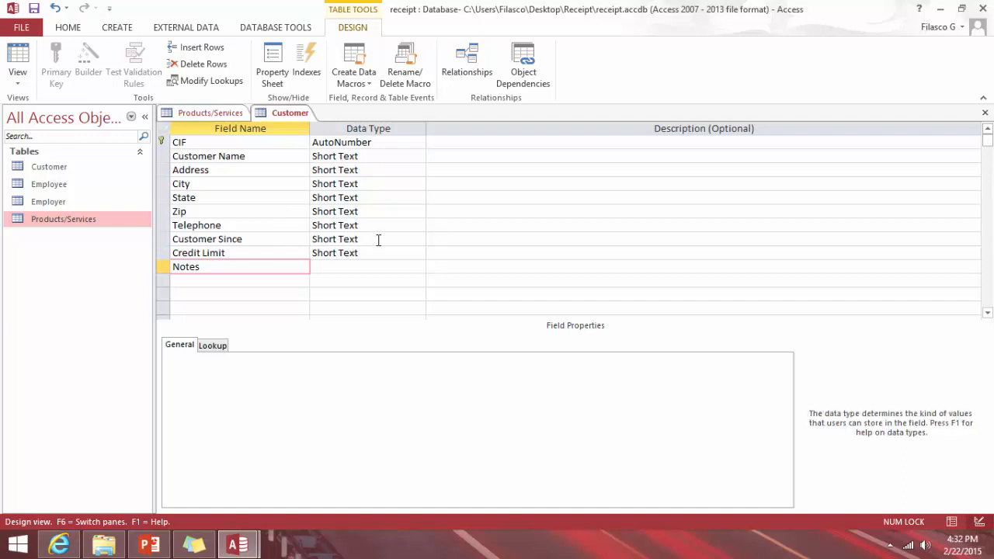
{"action": "left_click", "coordinate": [418, 241]}
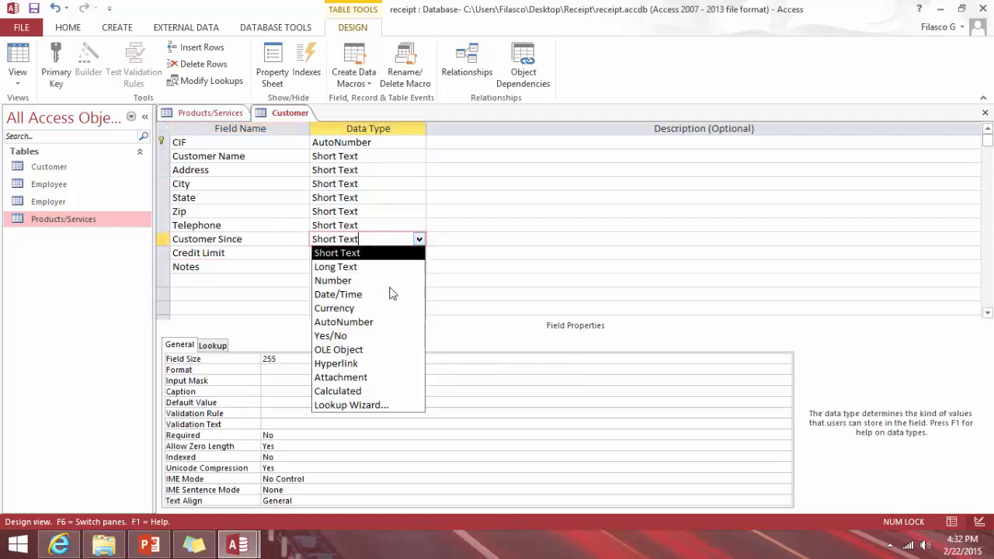
{"action": "left_click", "coordinate": [391, 292]}
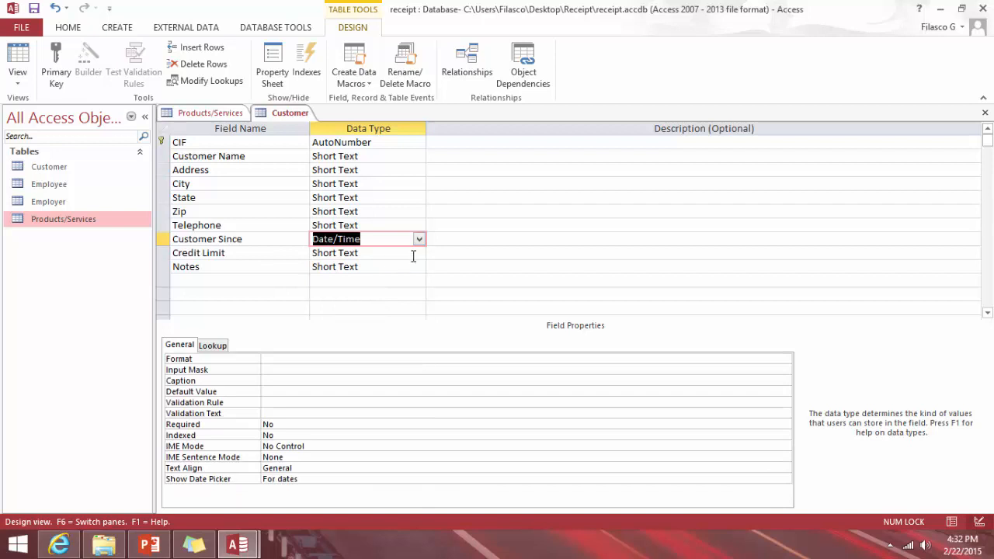
{"action": "left_click", "coordinate": [418, 252]}
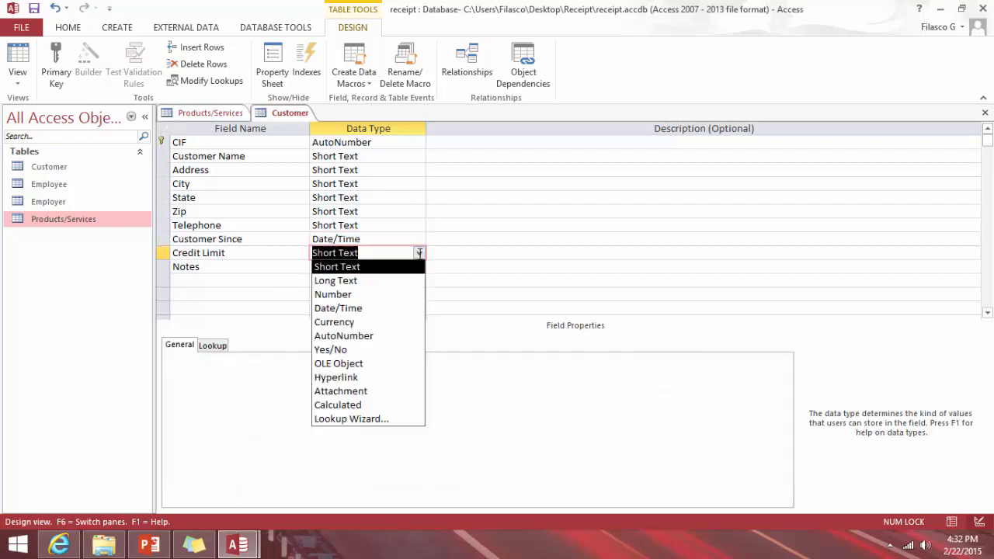
{"action": "left_click", "coordinate": [386, 322]}
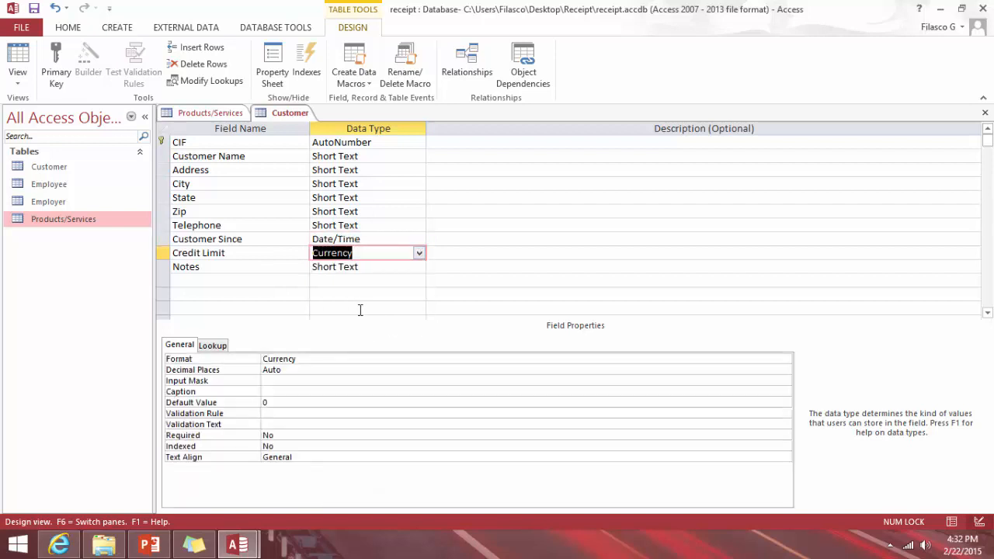
{"action": "left_click", "coordinate": [418, 267]}
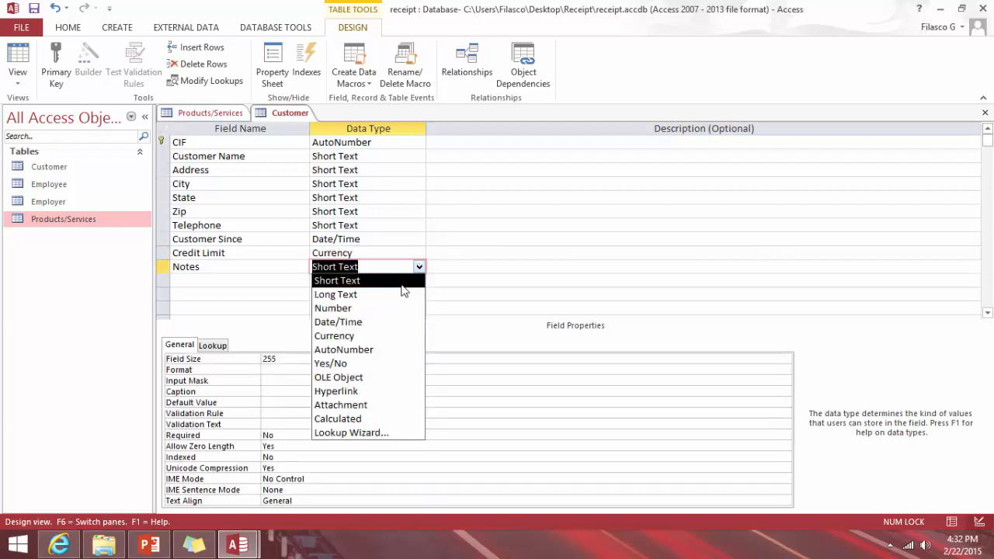
{"action": "left_click", "coordinate": [401, 293]}
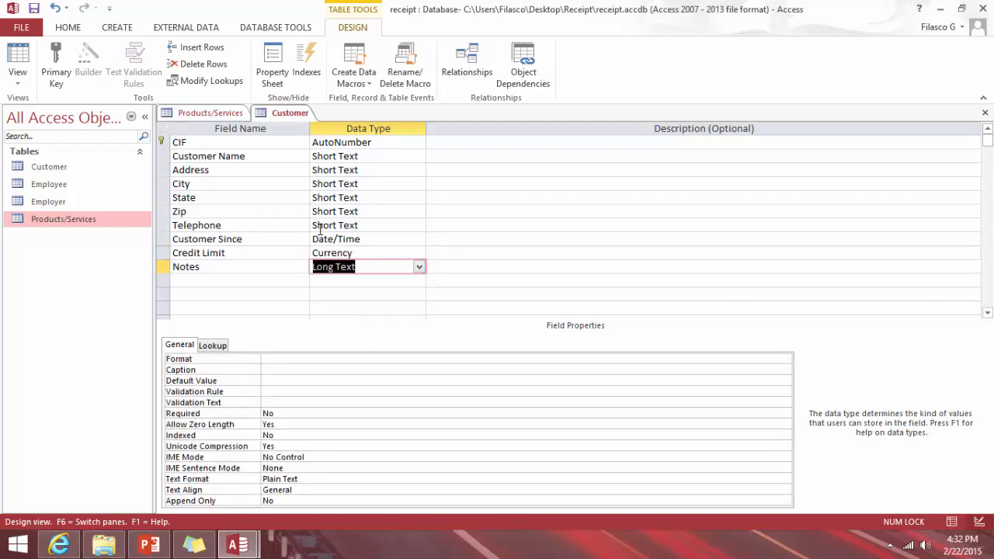
- Apply the Phone Number input mask to the Telephone field with the Input Mask Wizard, saving the table when required
{"action": "left_click", "coordinate": [396, 228]}
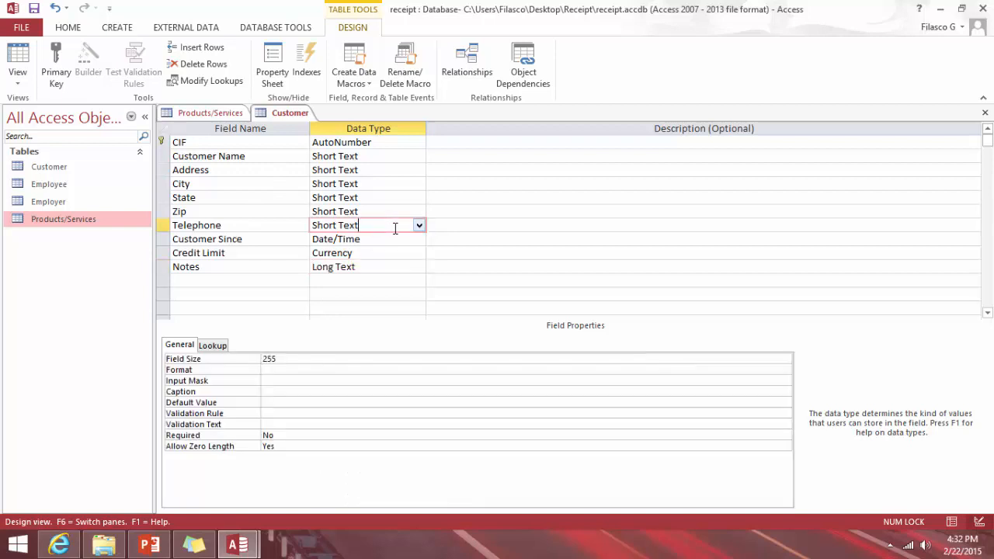
{"action": "left_click", "coordinate": [267, 380]}
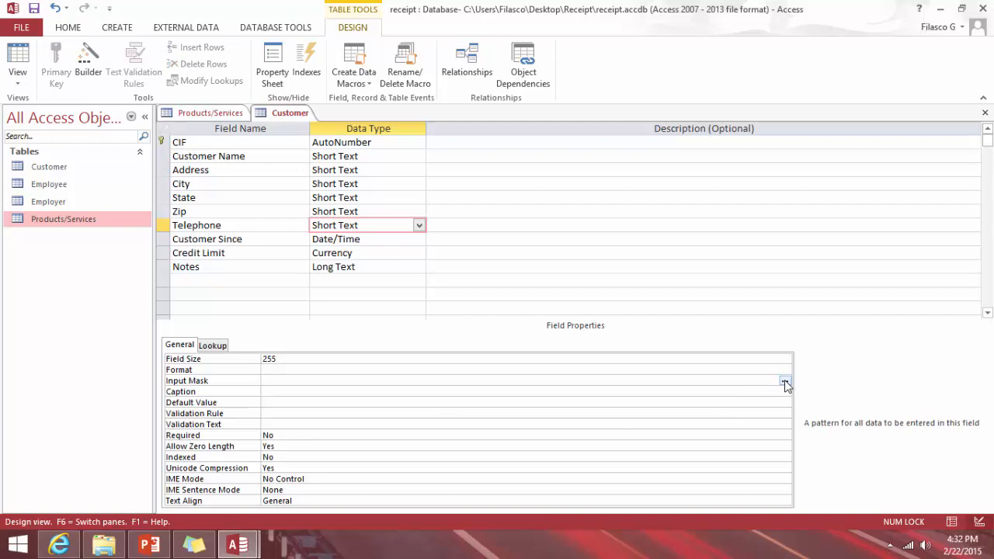
{"action": "left_click", "coordinate": [785, 382]}
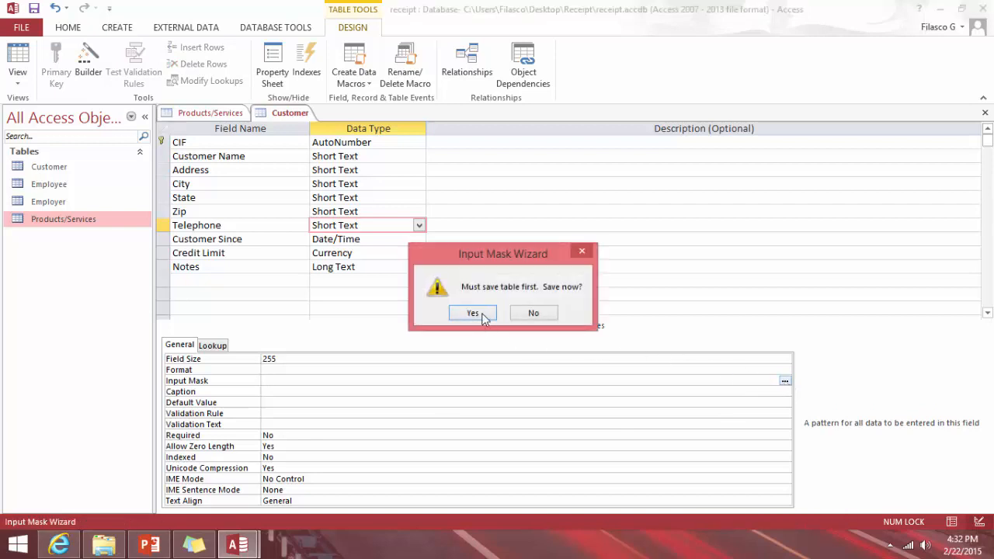
{"action": "left_click", "coordinate": [480, 313]}
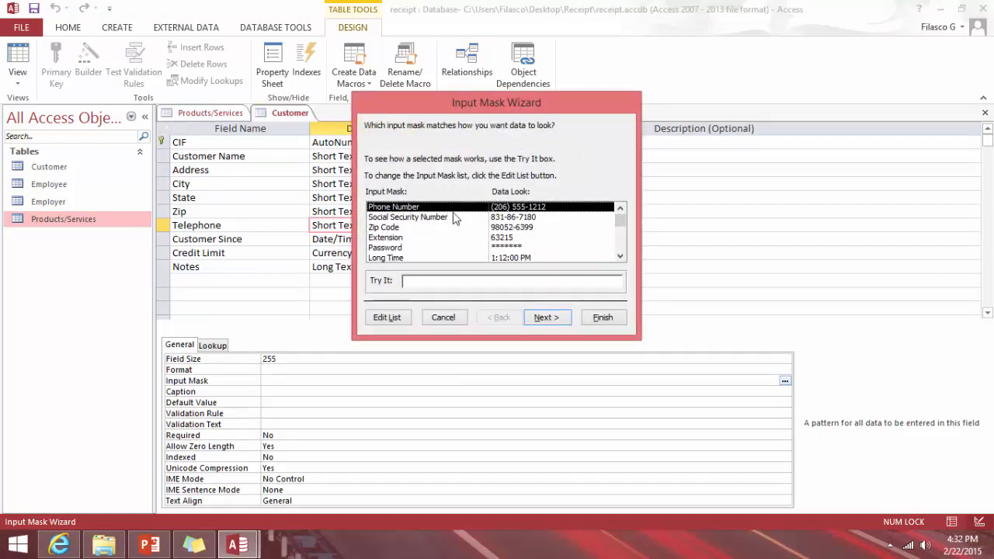
{"action": "left_click", "coordinate": [599, 318]}
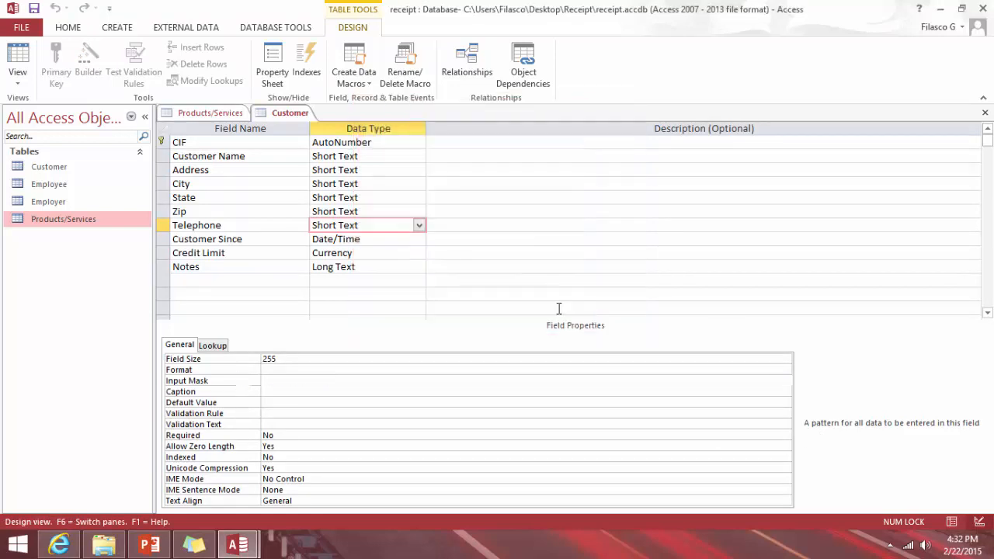
- Save the Customer table, show it in Datasheet view and fit the Customer Name and Customer Since columns to their headings
{"action": "left_click", "coordinate": [16, 57]}
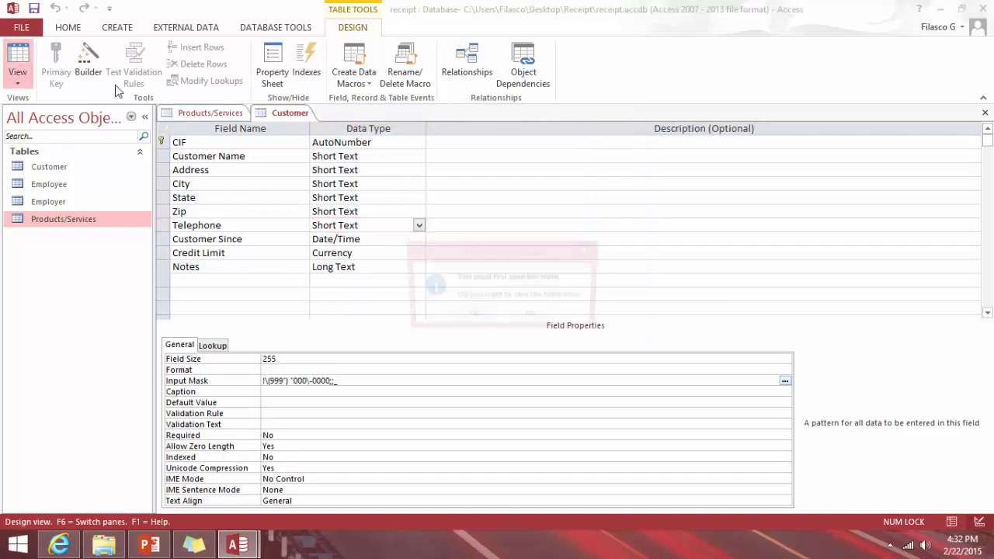
{"action": "left_click", "coordinate": [482, 320]}
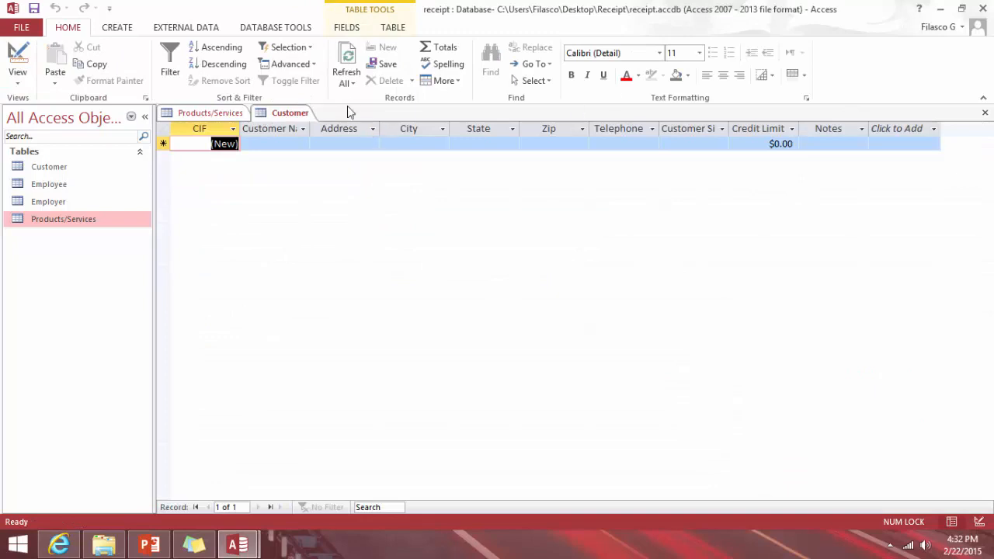
{"action": "double_click", "coordinate": [309, 130]}
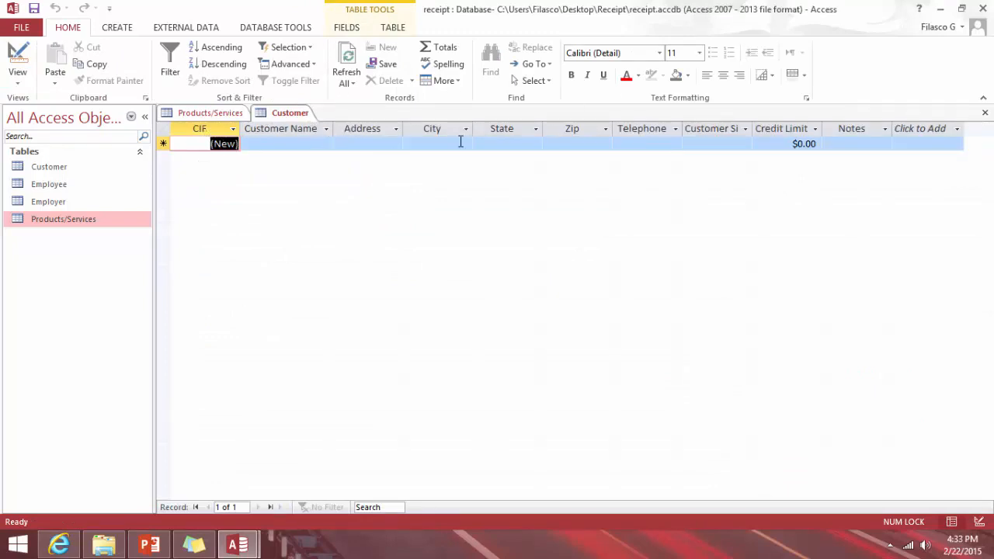
{"action": "double_click", "coordinate": [752, 128]}
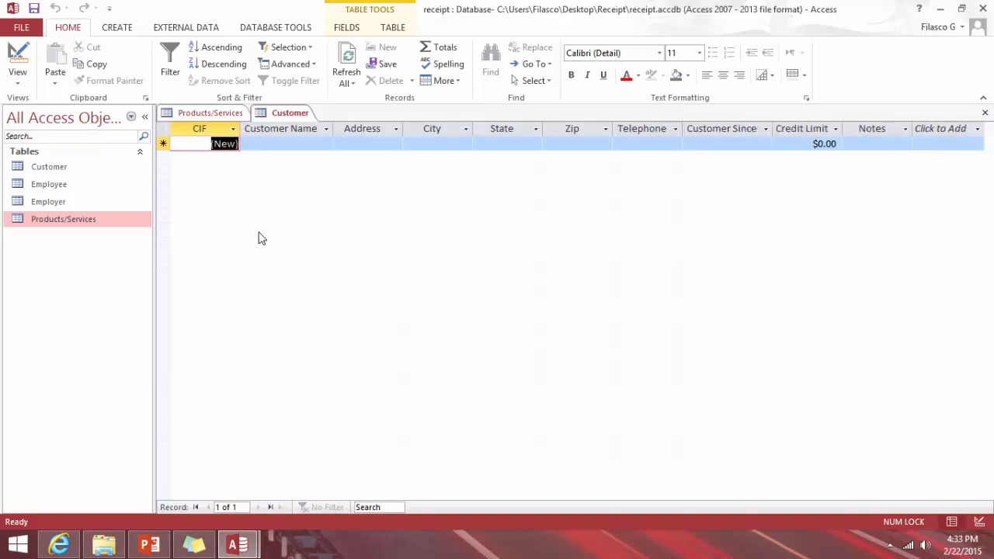
- Create a new table and save it as Receipt, opening it in Design view
{"action": "left_click", "coordinate": [116, 28]}
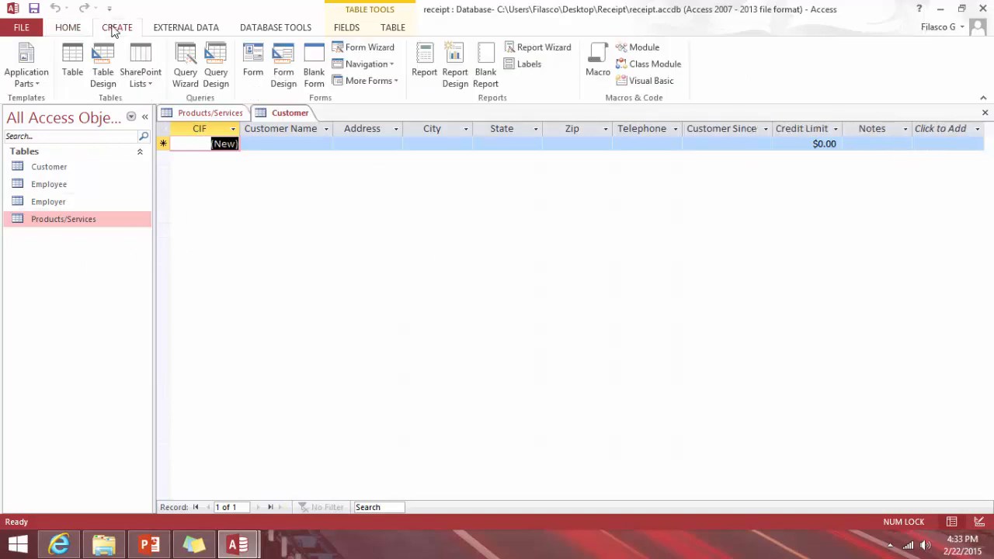
{"action": "left_click", "coordinate": [72, 58]}
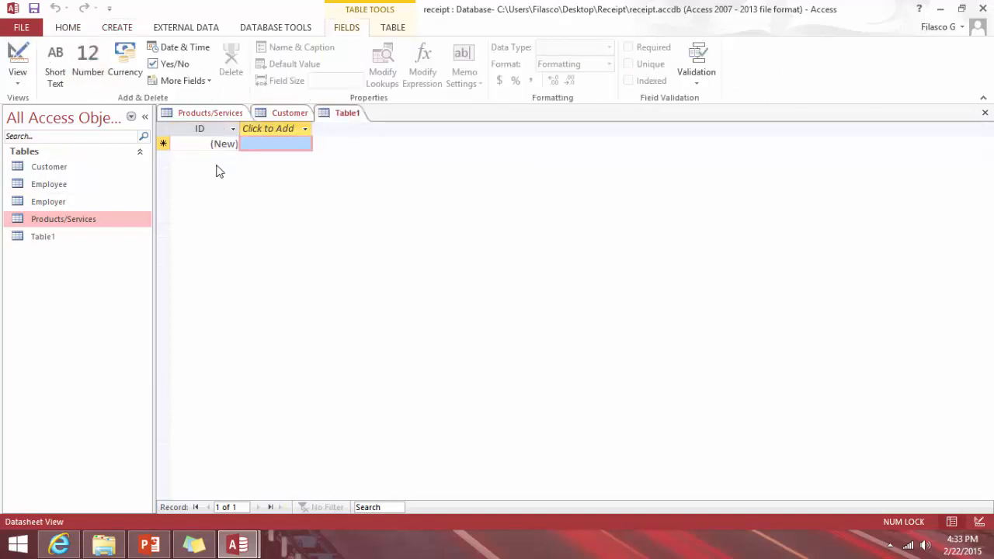
{"action": "left_click", "coordinate": [17, 56]}
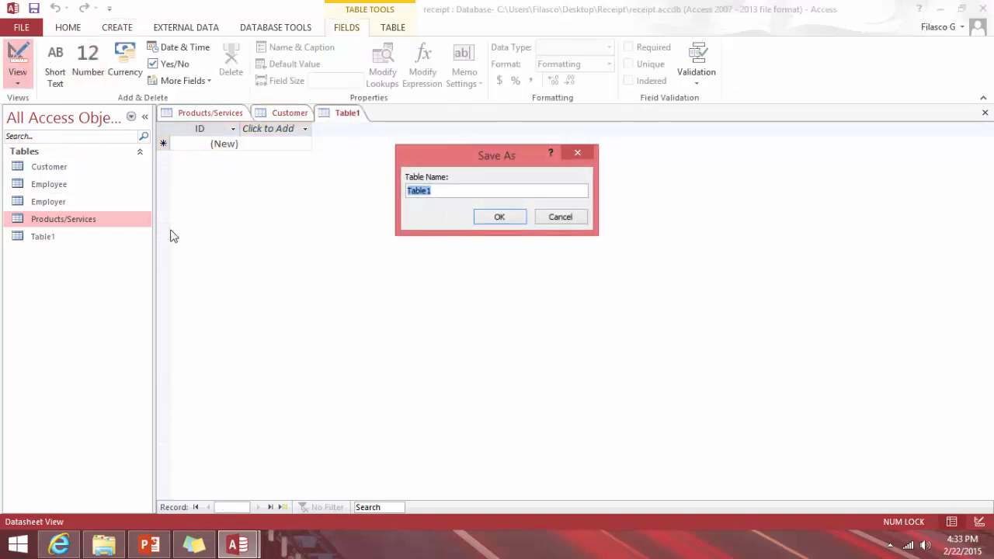
{"action": "type", "text": "Receitpt"}
{"action": "key", "text": "Return"}
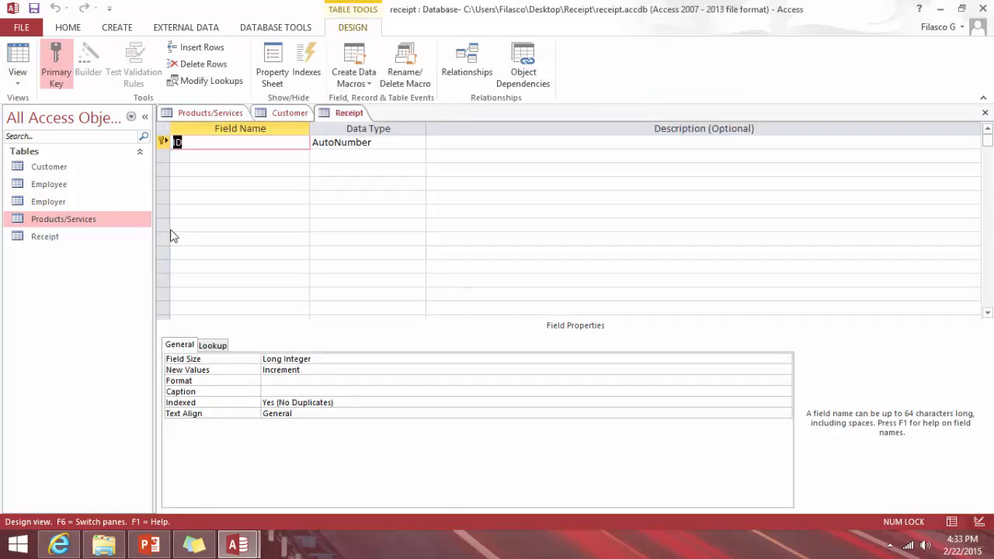
- Rename the Receipt table's primary key field to Receipt # and add a Date field below it, accepting the reserved name
{"action": "type", "text": "Receipt #"}
{"action": "left_click", "coordinate": [195, 158]}
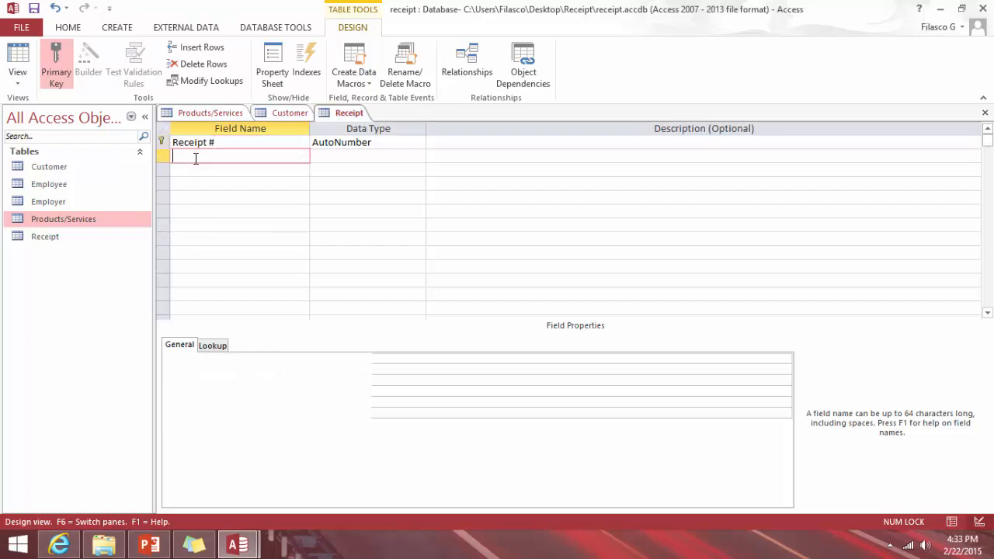
{"action": "type", "text": "Date"}
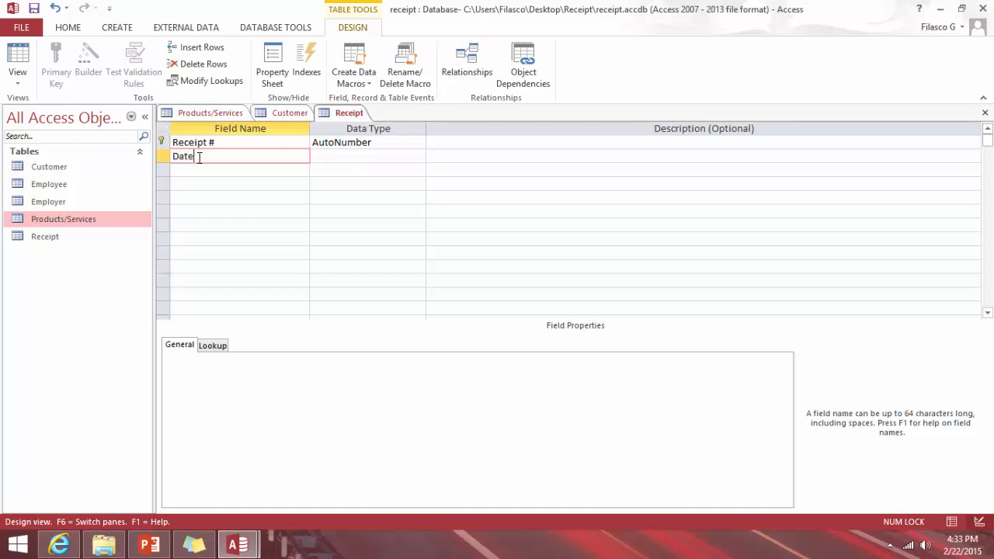
{"action": "key", "text": "Down"}
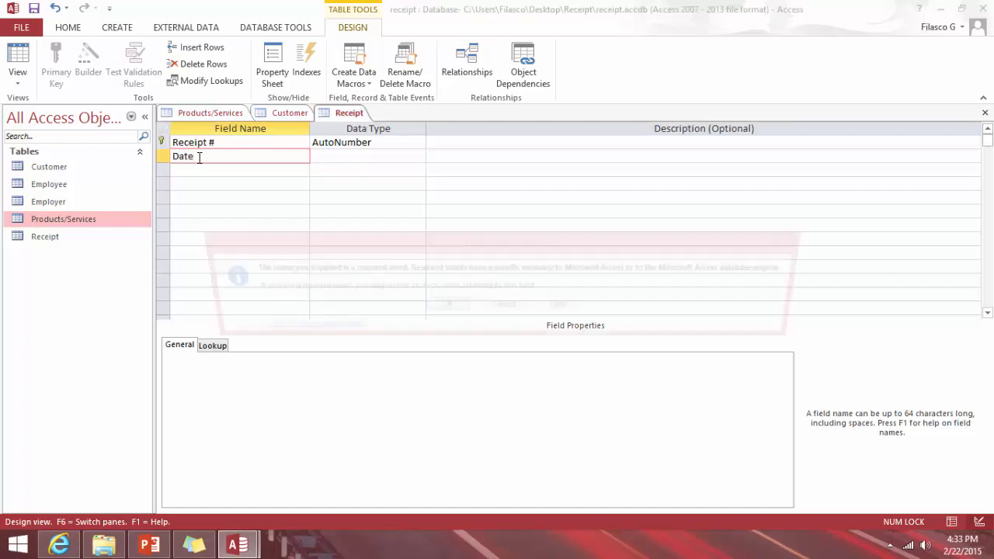
{"action": "key", "text": "Return"}
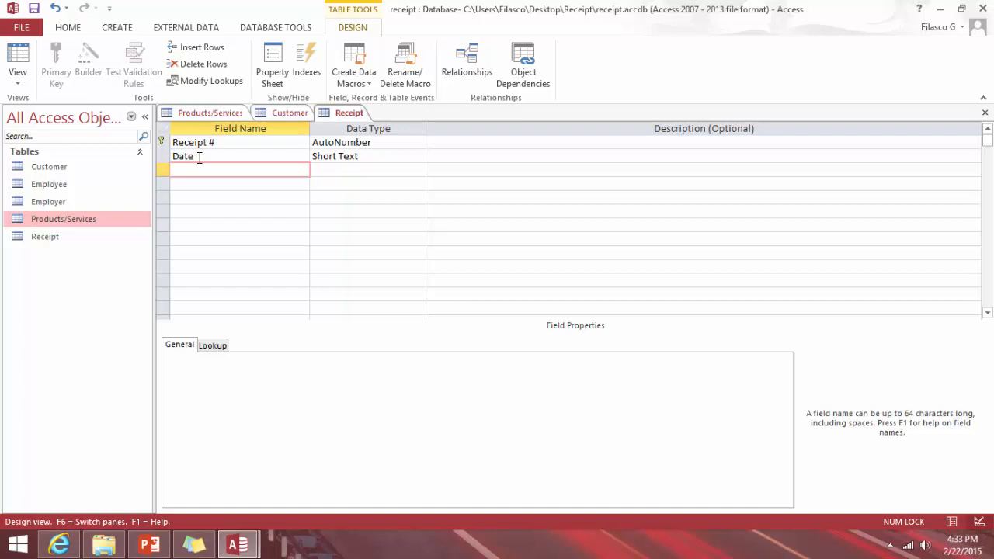
- Add a field named Item 1 below Date in the Receipt table
{"action": "type", "text": "I"}
{"action": "type", "text": "P"}
{"action": "key", "text": "BackSpace"}
{"action": "type", "text": "Product"}
{"action": "key", "text": "BackSpace"}
{"action": "key", "text": "BackSpace"}
{"action": "key", "text": "BackSpace"}
{"action": "key", "text": "BackSpace"}
{"action": "key", "text": "BackSpace"}
{"action": "key", "text": "BackSpace"}
{"action": "key", "text": "BackSpace"}
{"action": "type", "text": "Itme"}
{"action": "key", "text": "BackSpace"}
{"action": "key", "text": "BackSpace"}
{"action": "type", "text": "em 1"}
{"action": "key", "text": "Down"}
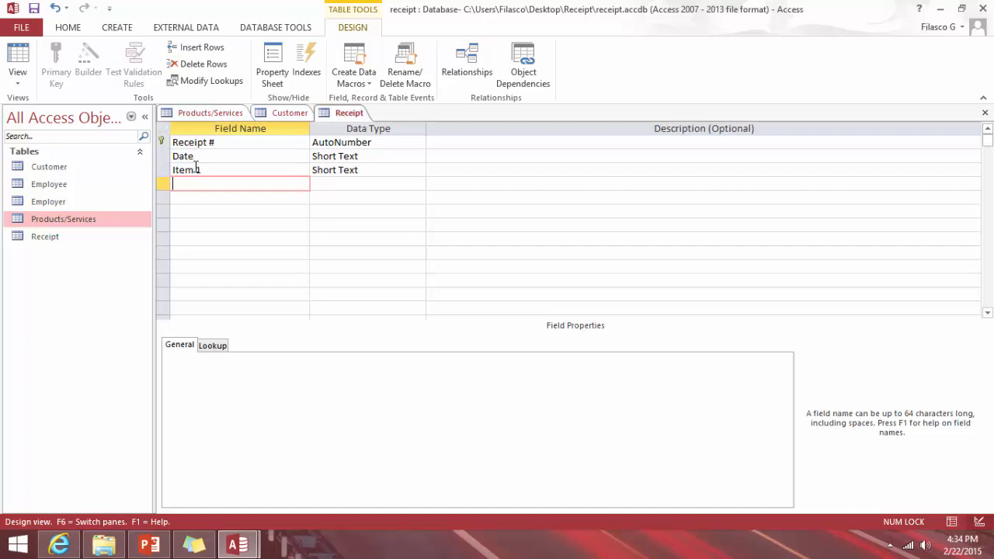
- Rename the Item 1 field in capitals as ITEM 1 and add a QTY 1 field below it in the Receipt table
{"action": "key", "text": "Caps_Lock"}
{"action": "left_click_drag", "start_coordinate": [184, 174], "coordinate": [177, 173]}
{"action": "key", "text": "BackSpace"}
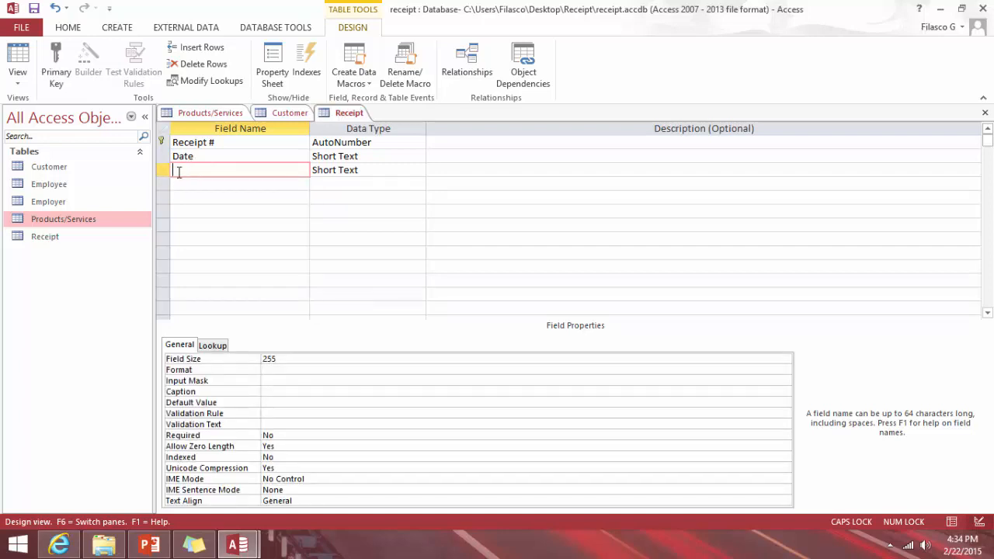
{"action": "type", "text": "ITEM 1"}
{"action": "key", "text": "Down"}
{"action": "type", "text": "QTY"}
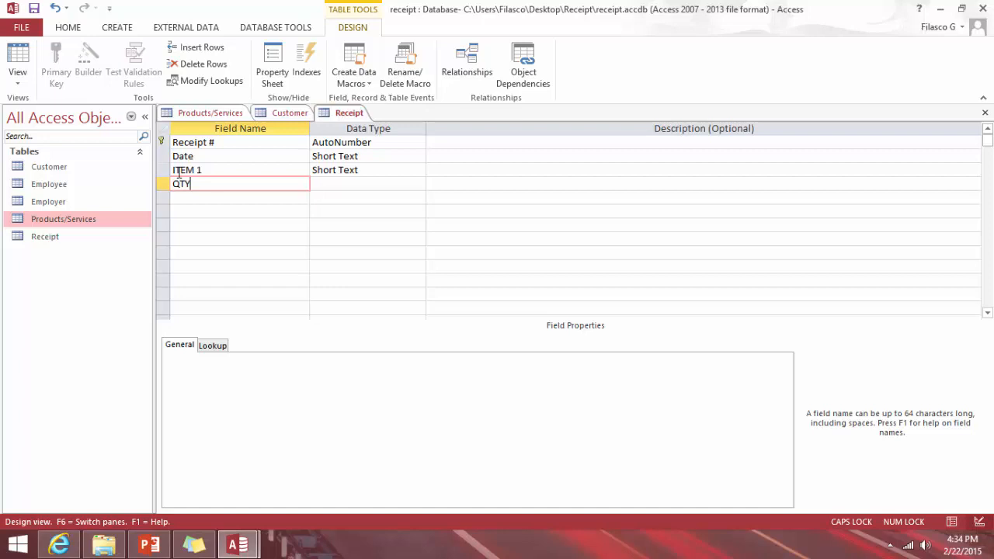
{"action": "key", "text": "Down"}
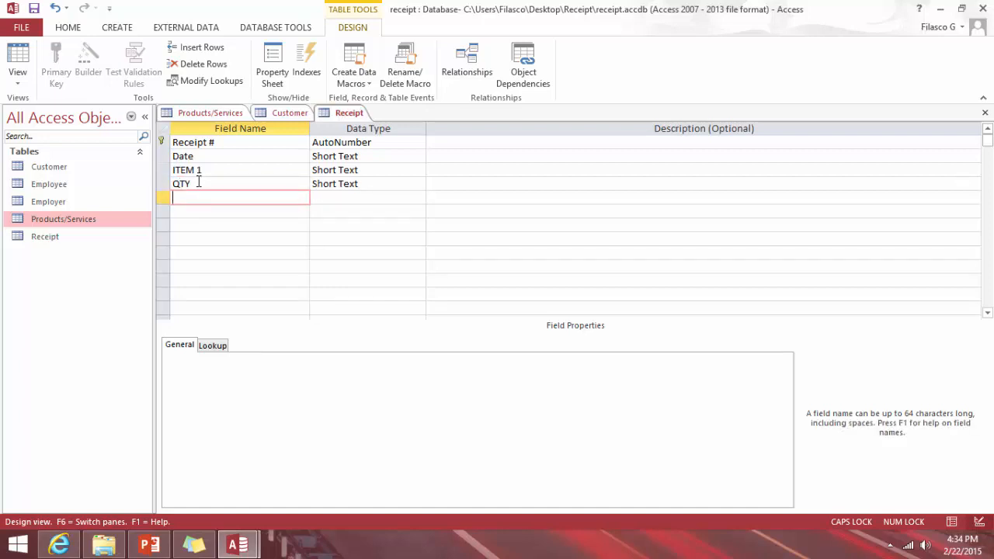
{"action": "left_click", "coordinate": [199, 181]}
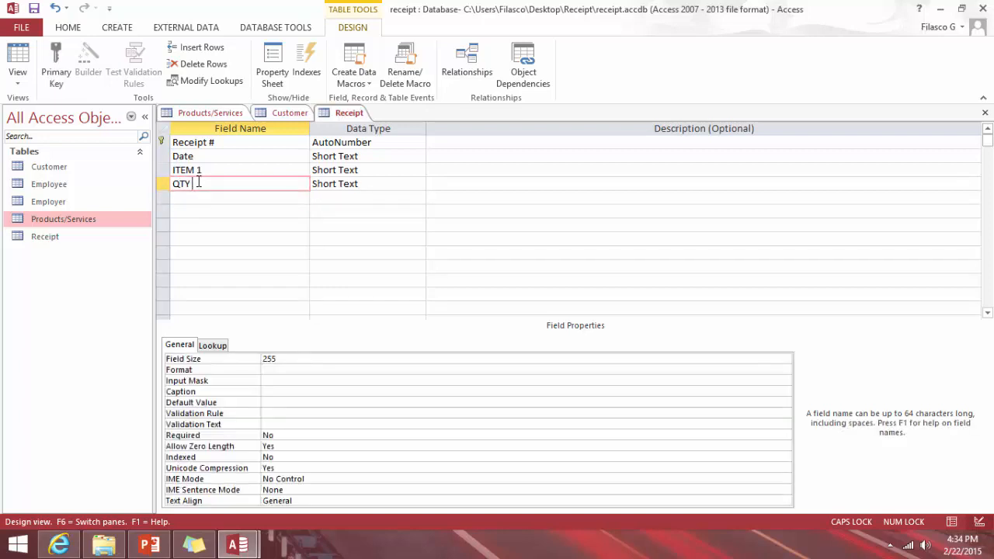
{"action": "type", "text": "1"}
- Add an ITEM 2 field below QTY 1, and insert a PRICE 1 field in a new row between them
{"action": "left_click", "coordinate": [199, 201]}
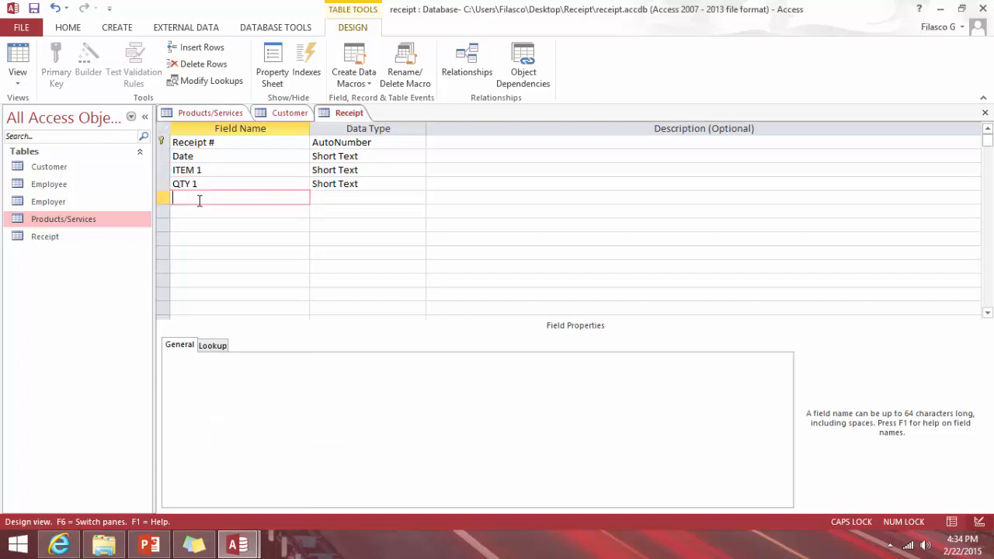
{"action": "type", "text": "ITEM 2"}
{"action": "key", "text": "Down"}
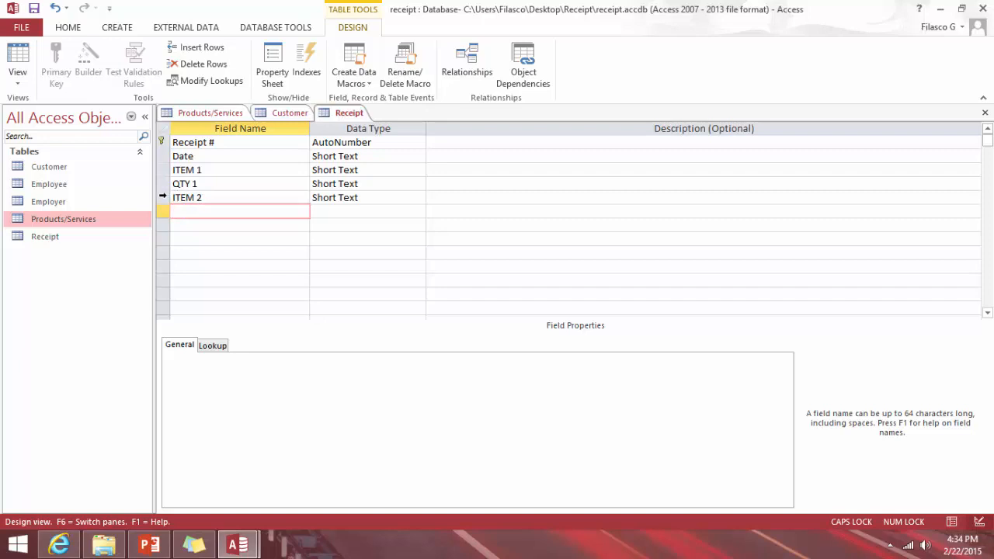
{"action": "left_click", "coordinate": [162, 197]}
{"action": "right_click", "coordinate": [164, 198]}
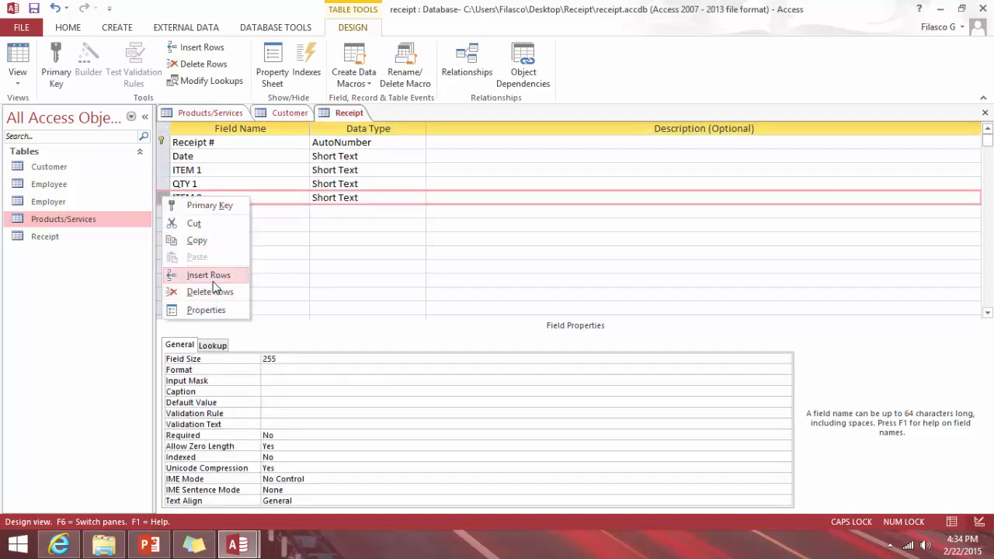
{"action": "left_click", "coordinate": [211, 276]}
{"action": "left_click", "coordinate": [195, 199]}
{"action": "type", "text": "P"}
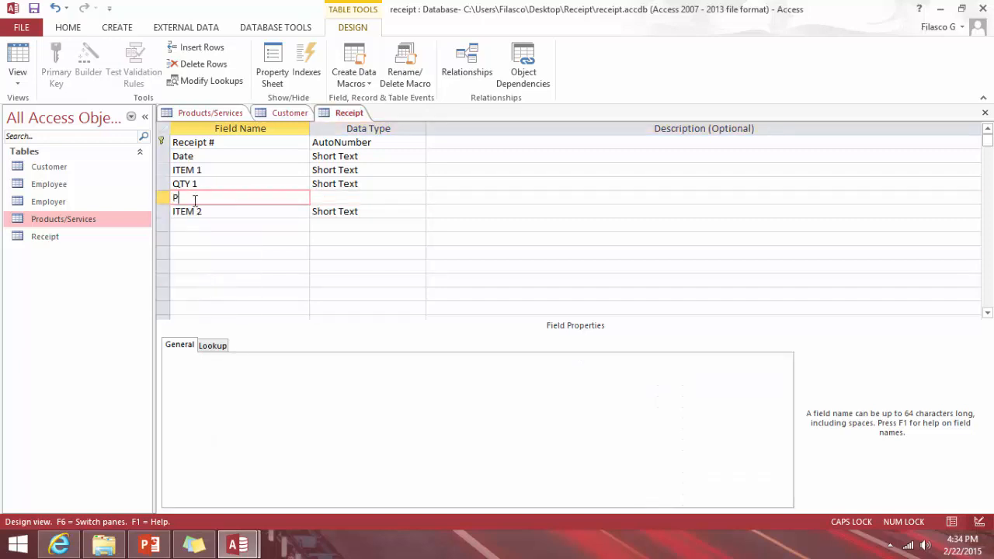
{"action": "type", "text": "RICE"}
{"action": "key", "text": "Down"}
- Add QTY 2 and PRICE 2 fields below ITEM 2 in the Receipt table
{"action": "key", "text": "Down"}
{"action": "type", "text": "Q"}
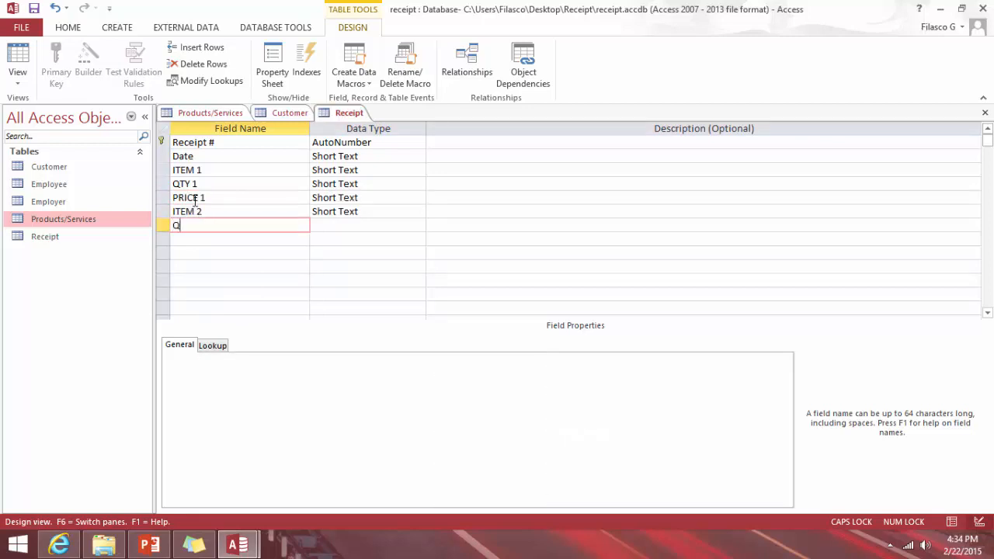
{"action": "type", "text": "TY 2"}
{"action": "key", "text": "Down"}
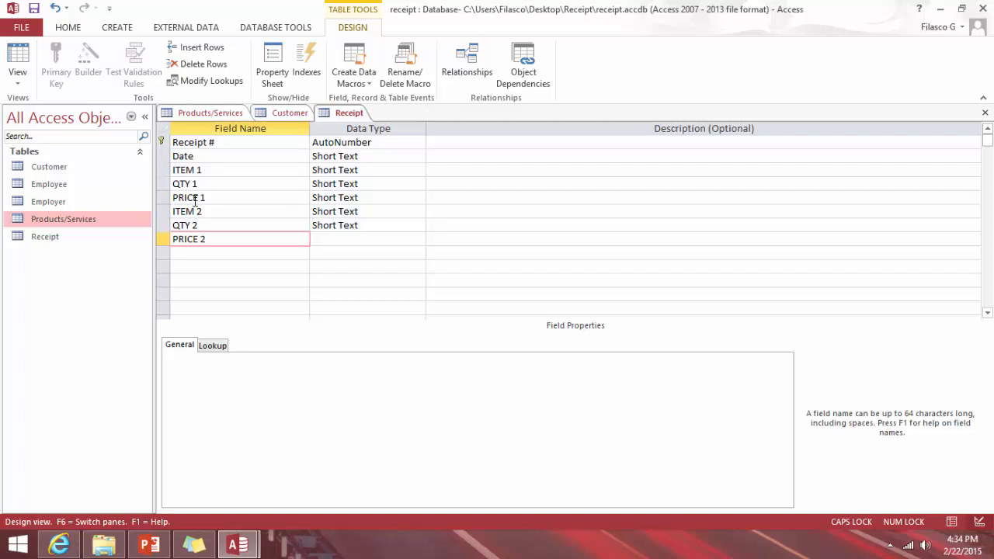
{"action": "key", "text": "Down"}
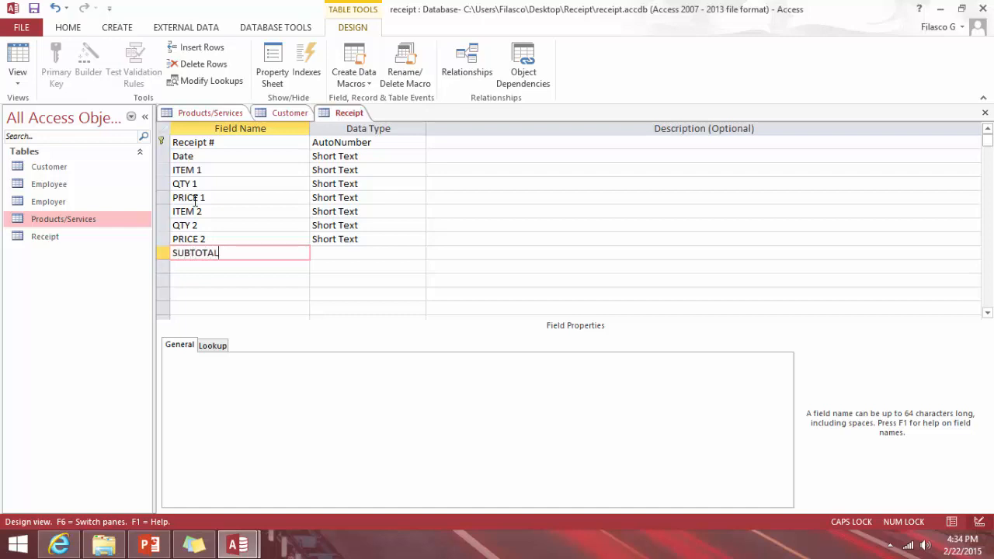
- Add SUBTOTAL, TAX RATE and TOTAL fields below PRICE 2, and set the Date field's data type to Date/Time
{"action": "type", "text": "SUBTOTAL"}
{"action": "key", "text": "Down"}
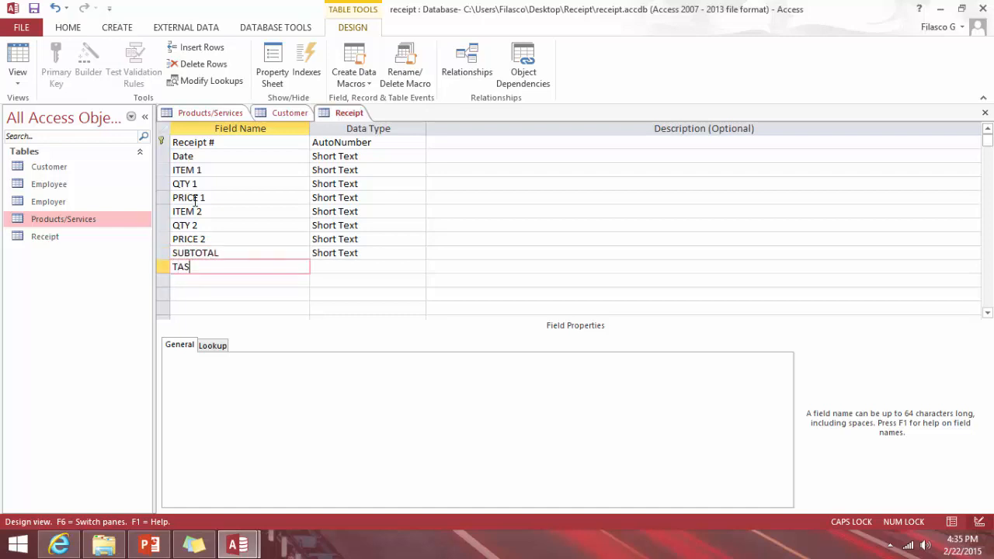
{"action": "type", "text": "TAX RATE"}
{"action": "key", "text": "Down"}
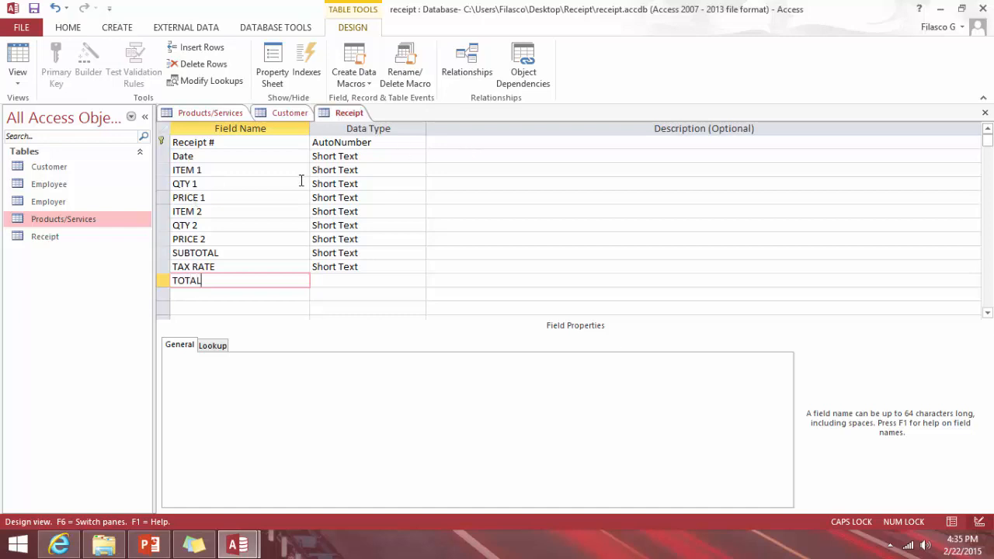
{"action": "left_click", "coordinate": [419, 156]}
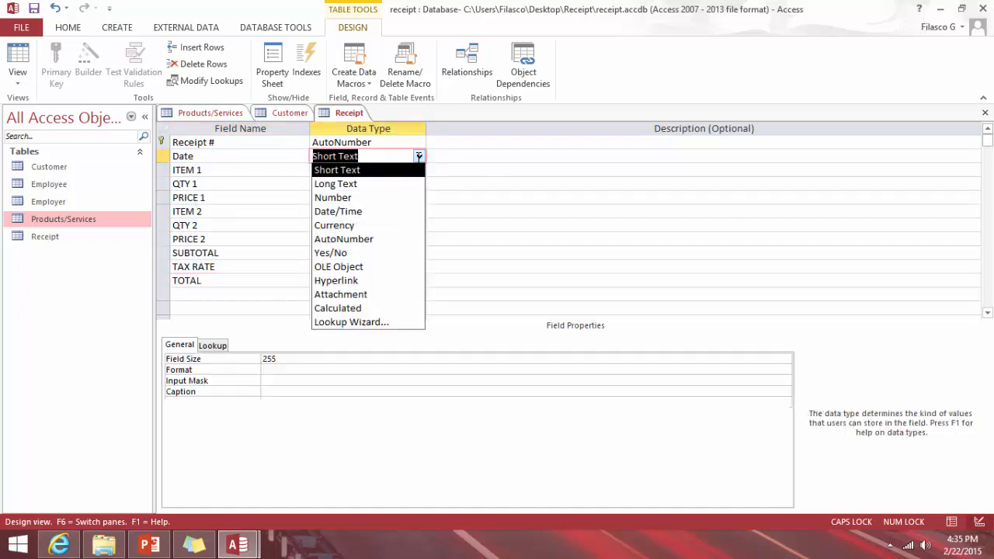
{"action": "left_click", "coordinate": [401, 212]}
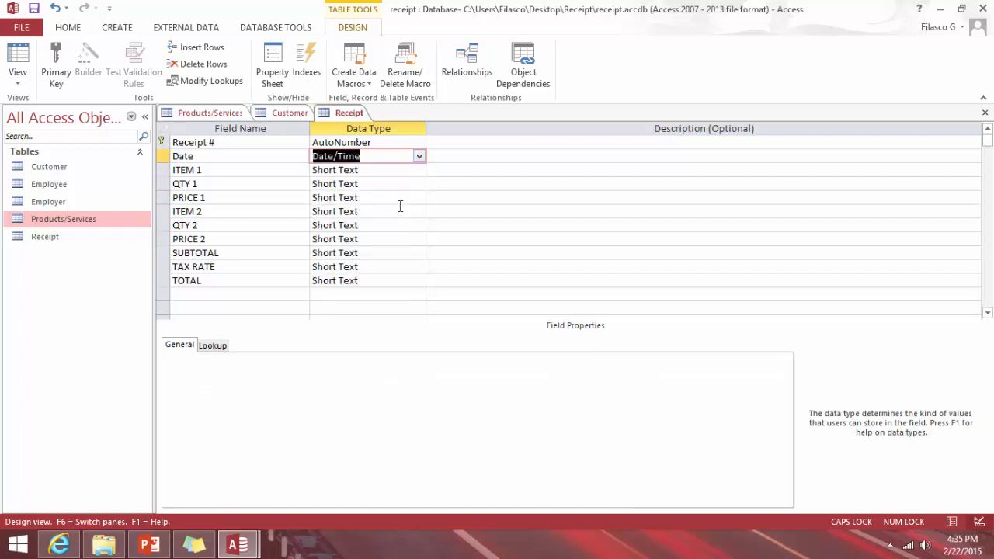
- Start a lookup for ITEM 1 that takes its values from the Name field of the Products/Services table
{"action": "left_click", "coordinate": [420, 172]}
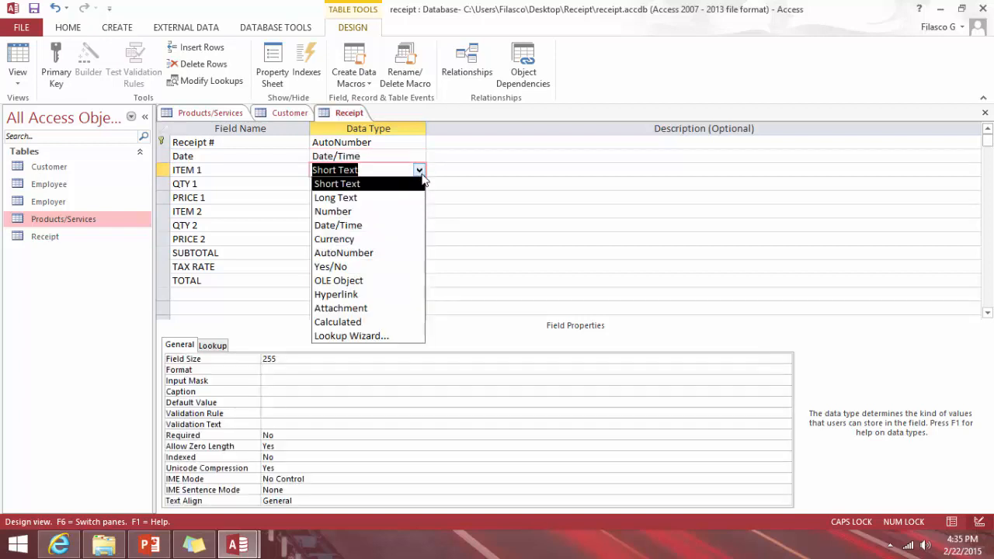
{"action": "left_click", "coordinate": [387, 336]}
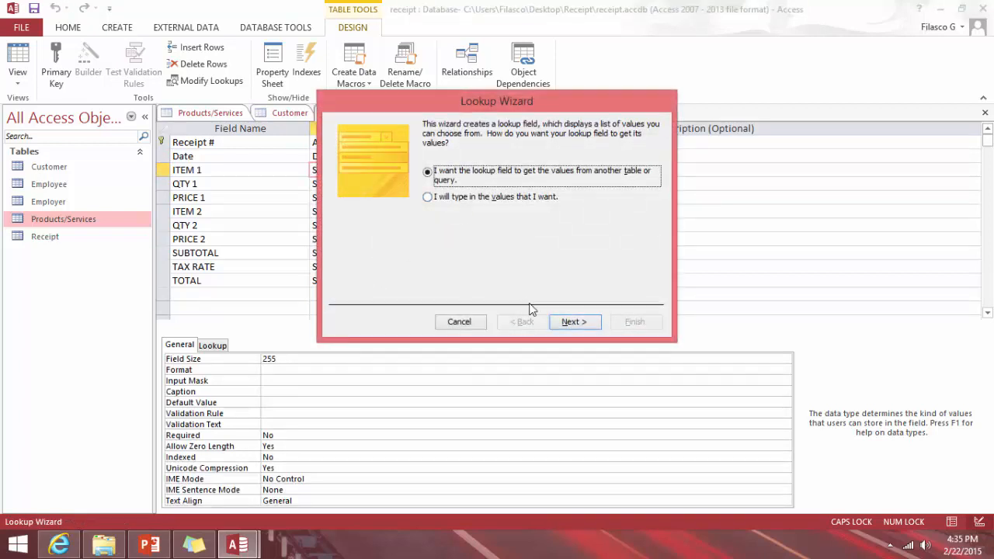
{"action": "left_click", "coordinate": [569, 325]}
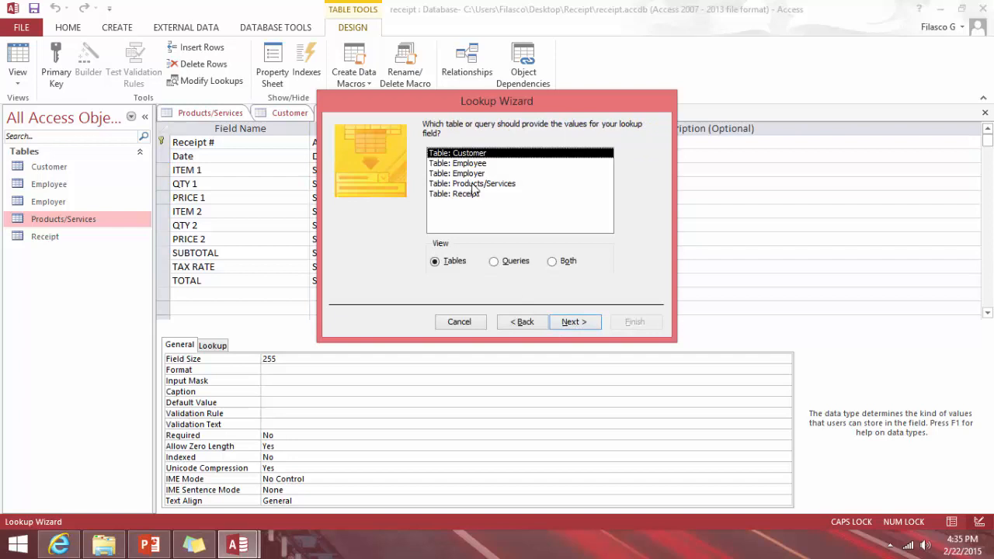
{"action": "left_click", "coordinate": [469, 185]}
{"action": "left_click", "coordinate": [552, 261]}
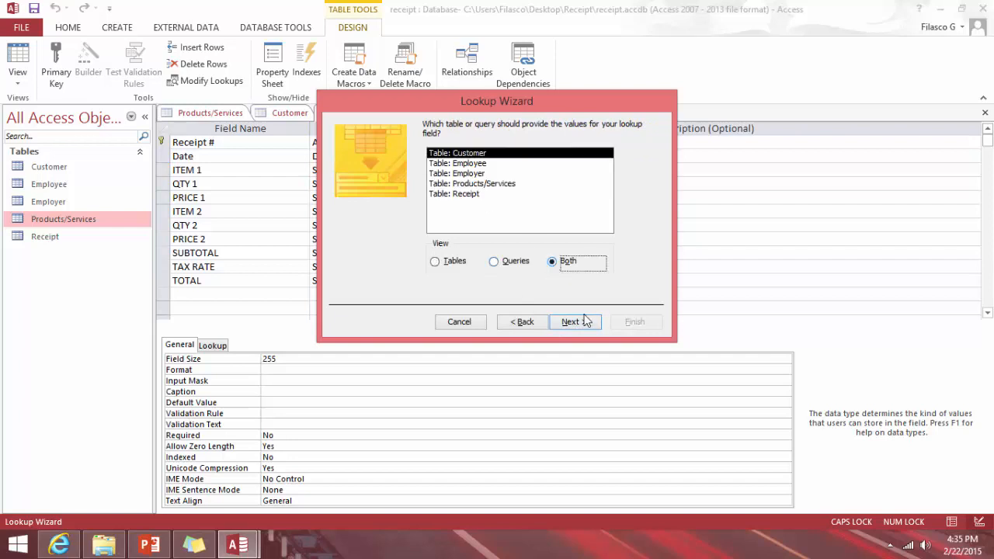
{"action": "left_click", "coordinate": [504, 184]}
{"action": "left_click", "coordinate": [571, 321]}
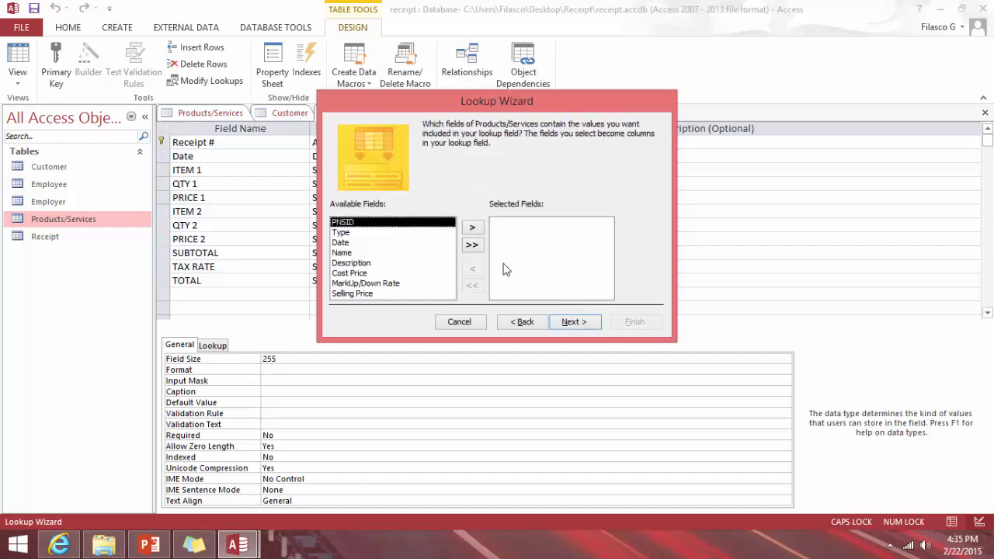
{"action": "double_click", "coordinate": [352, 253]}
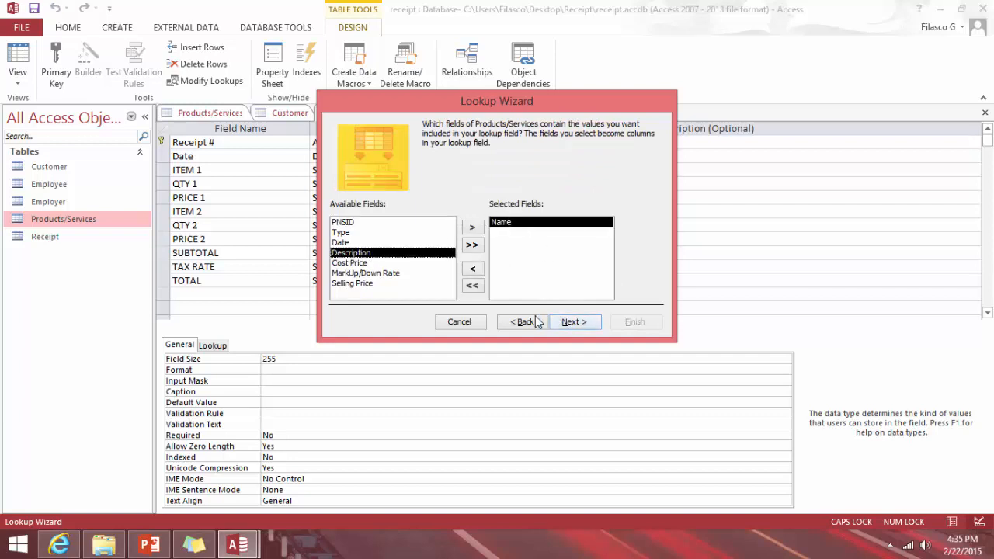
- Sort the ITEM 1 lookup by Name in ascending order, finish the Lookup Wizard and save the table
{"action": "left_click", "coordinate": [573, 322]}
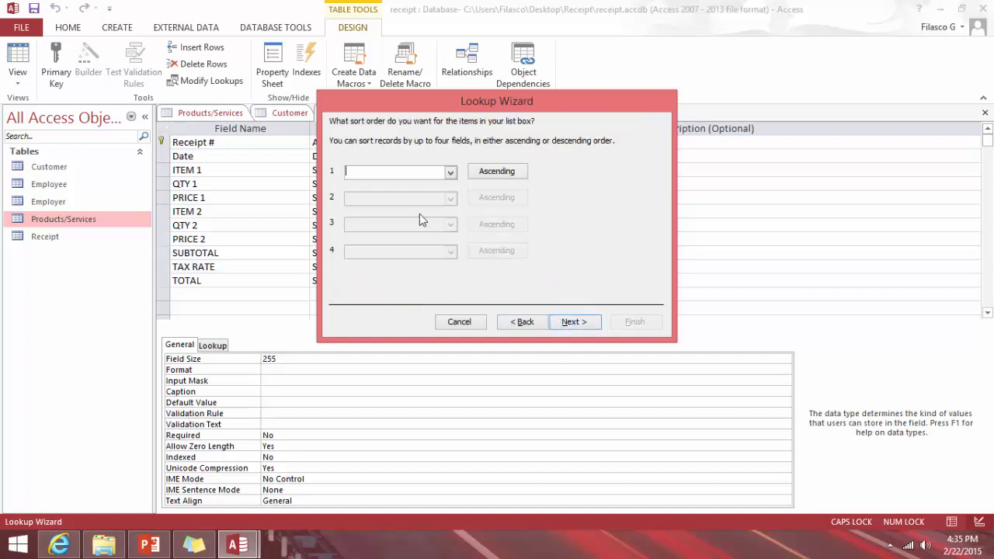
{"action": "left_click", "coordinate": [449, 172]}
{"action": "left_click", "coordinate": [406, 200]}
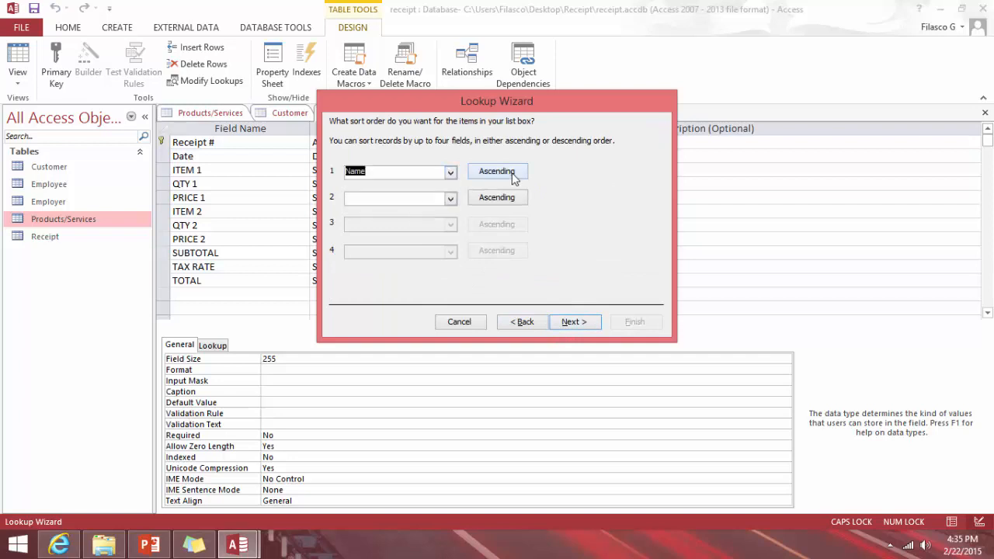
{"action": "left_click", "coordinate": [573, 320]}
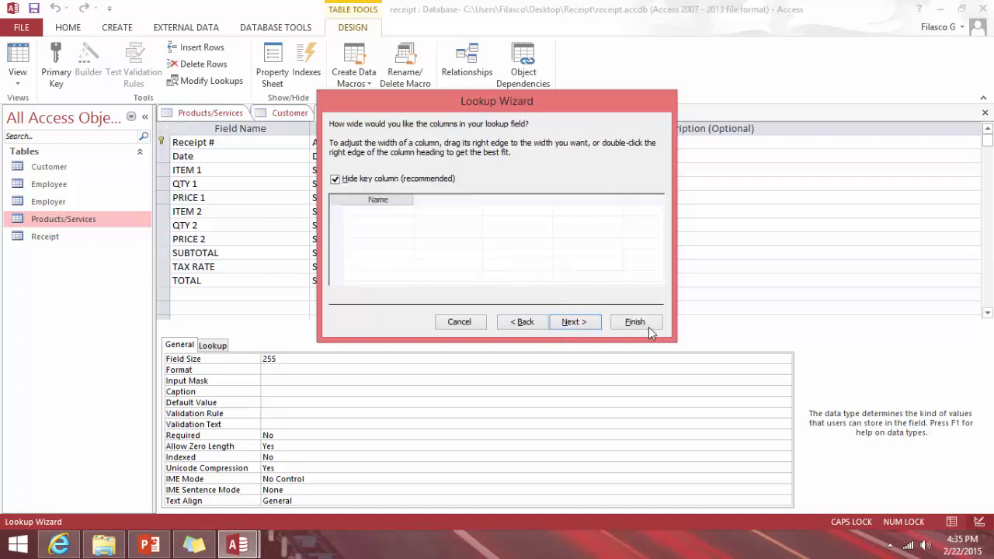
{"action": "left_click", "coordinate": [643, 325]}
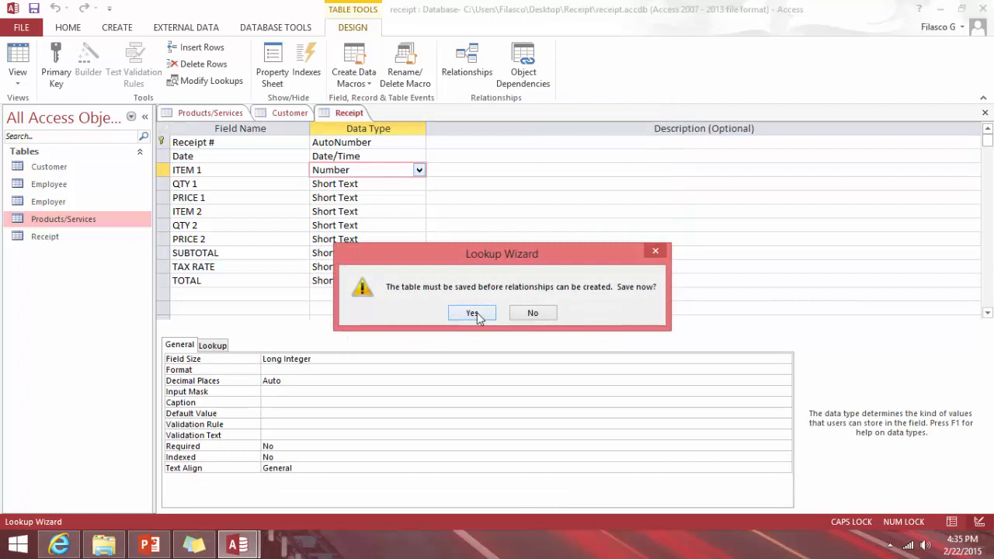
{"action": "left_click", "coordinate": [473, 313]}
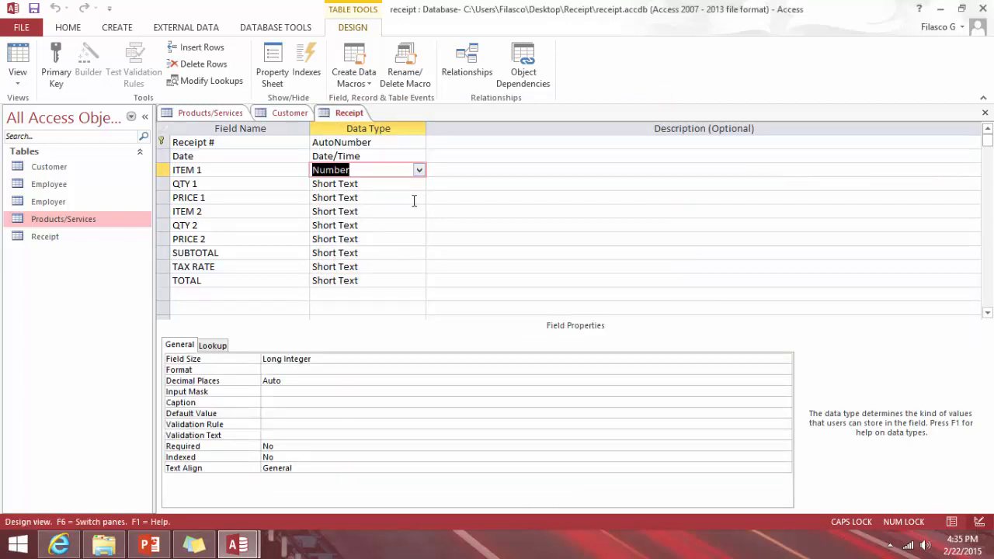
- Start a lookup for ITEM 2 that takes its values from the Name field of the Products/Services table
{"action": "left_click", "coordinate": [419, 212]}
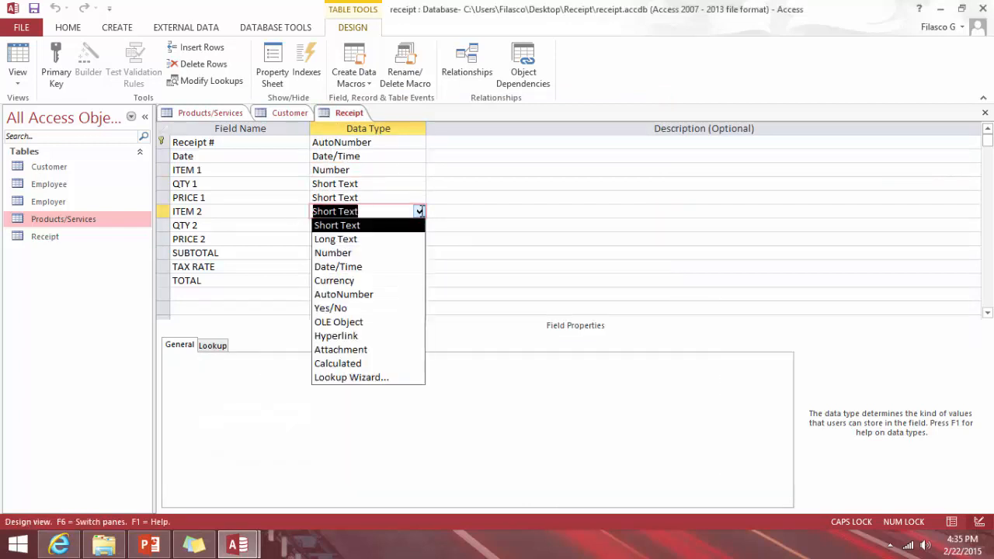
{"action": "left_click", "coordinate": [390, 379]}
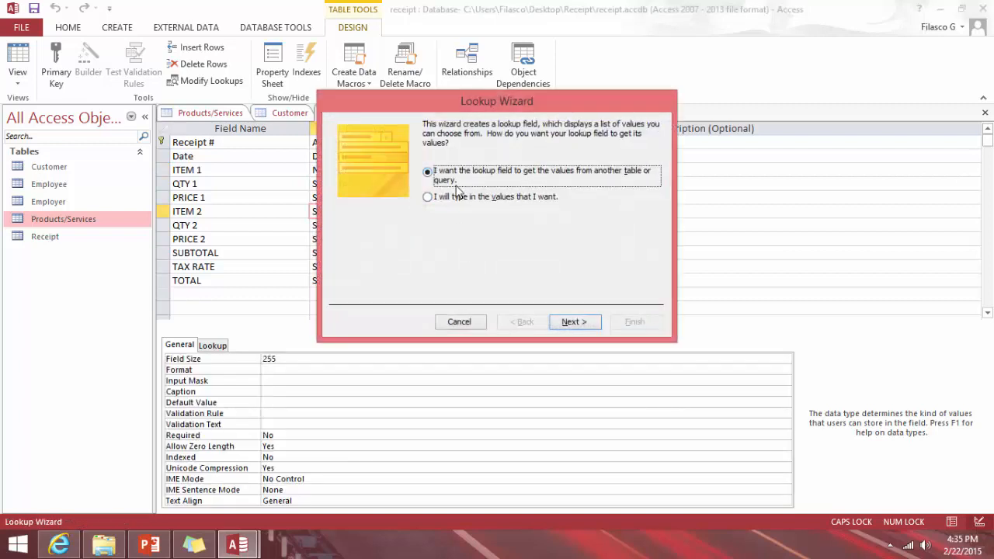
{"action": "left_click", "coordinate": [571, 322]}
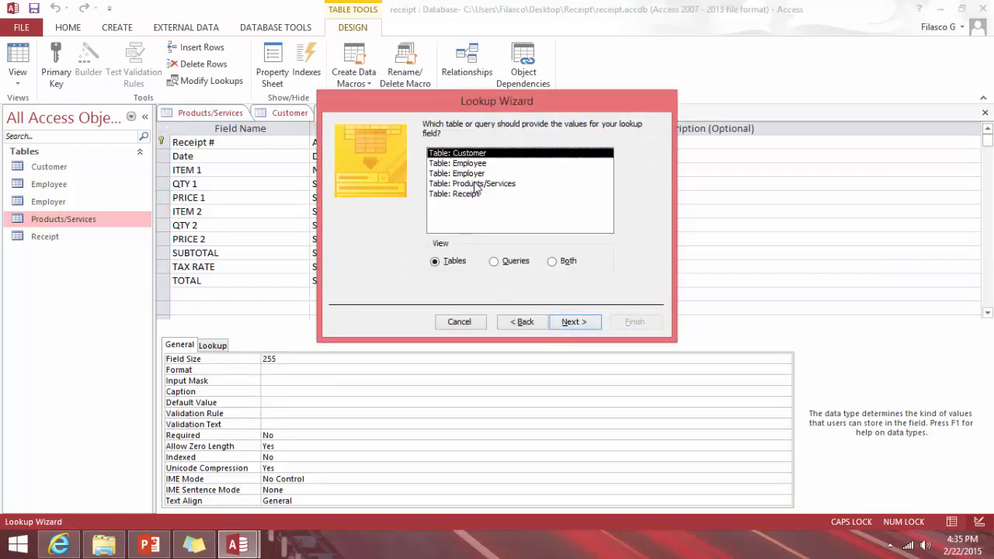
{"action": "left_click", "coordinate": [553, 261]}
{"action": "left_click", "coordinate": [507, 185]}
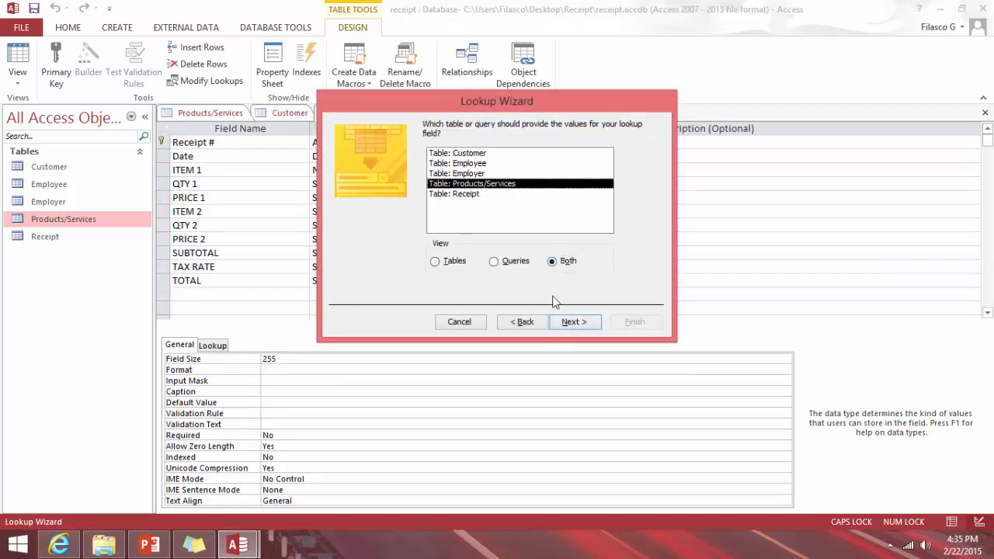
{"action": "left_click", "coordinate": [572, 322]}
{"action": "left_click", "coordinate": [342, 252]}
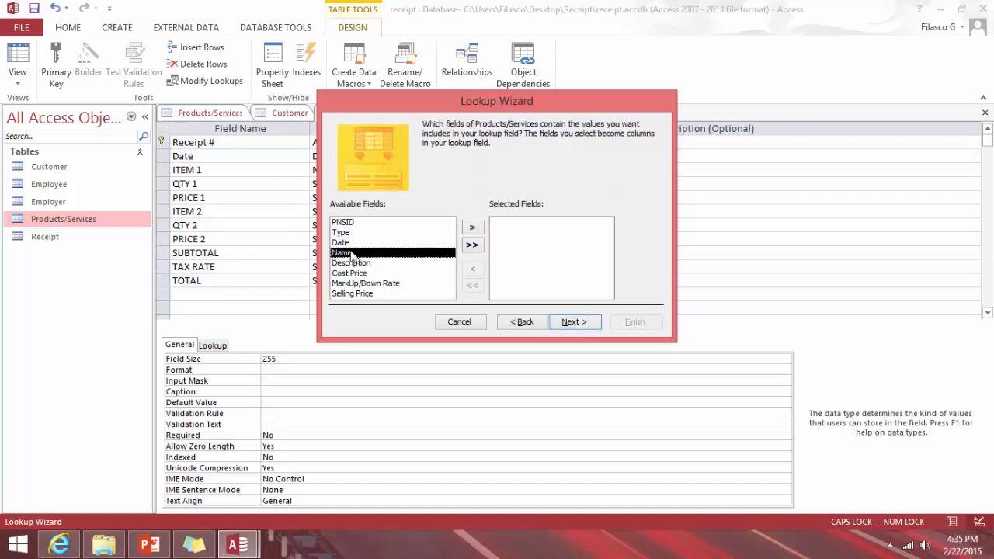
{"action": "double_click", "coordinate": [341, 252]}
- Sort the ITEM 2 lookup by Name in ascending order, finish the Lookup Wizard and save the table
{"action": "left_click", "coordinate": [571, 322]}
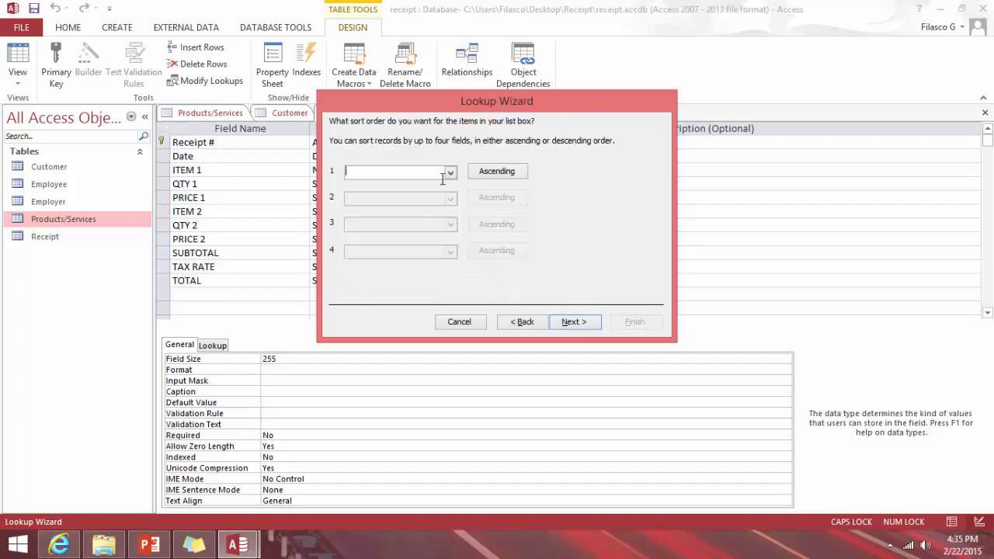
{"action": "left_click", "coordinate": [449, 172]}
{"action": "left_click", "coordinate": [411, 205]}
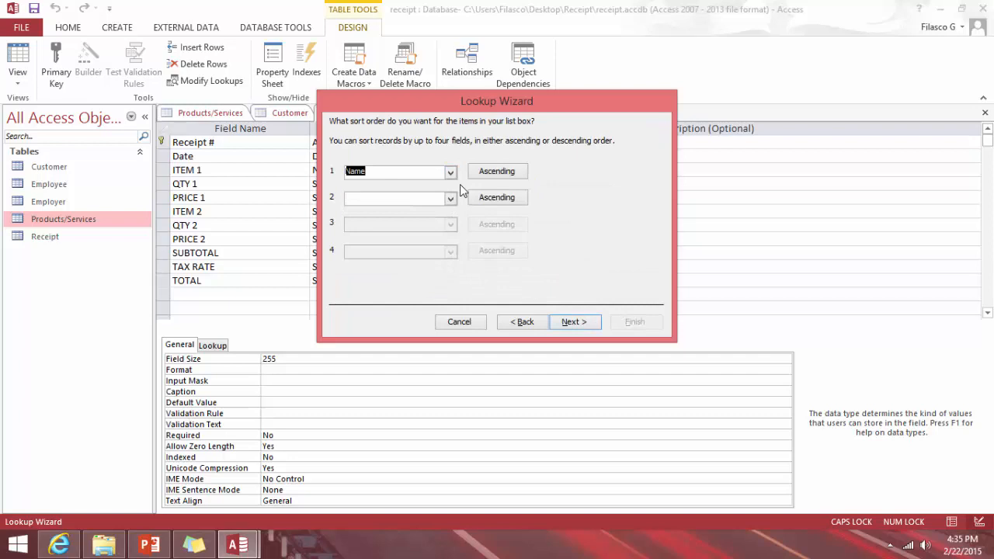
{"action": "left_click", "coordinate": [573, 321]}
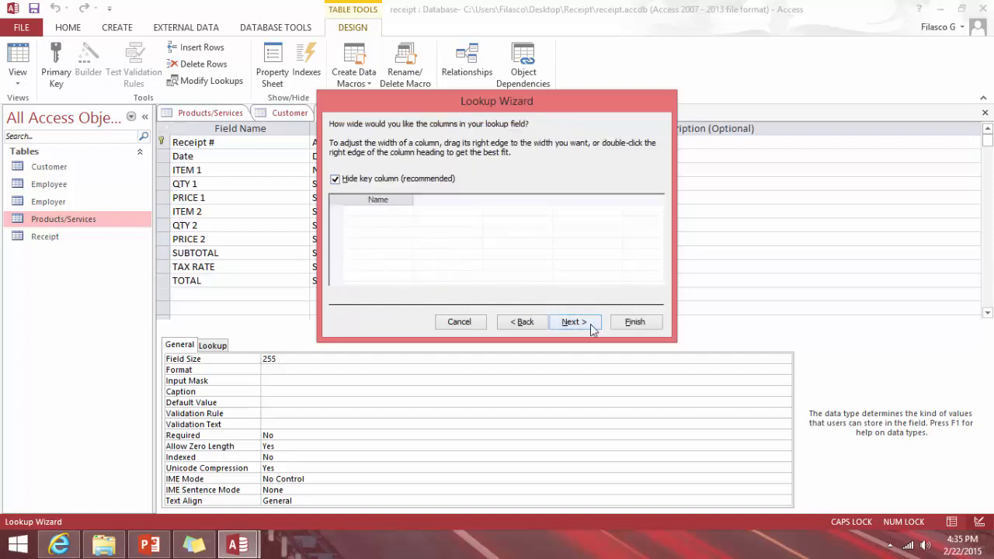
{"action": "left_click", "coordinate": [635, 321]}
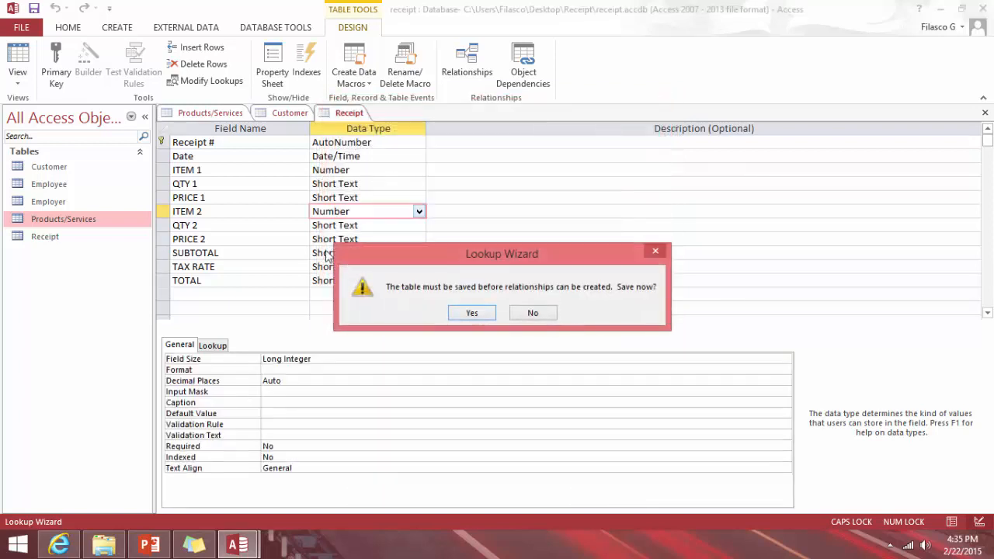
{"action": "left_click", "coordinate": [471, 312]}
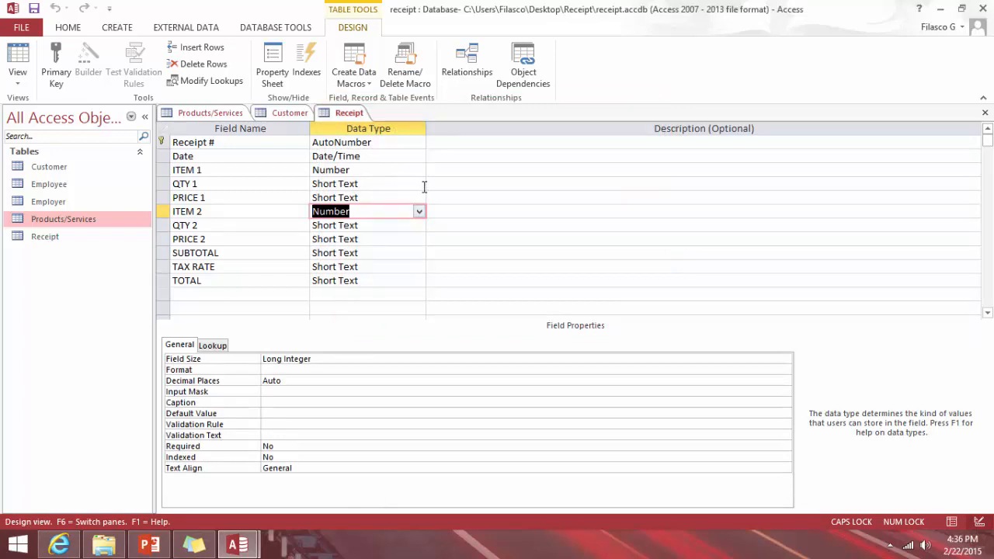
- Set the data type of the QTY 1 and QTY 2 fields to Number
{"action": "left_click", "coordinate": [419, 184]}
{"action": "left_click", "coordinate": [373, 225]}
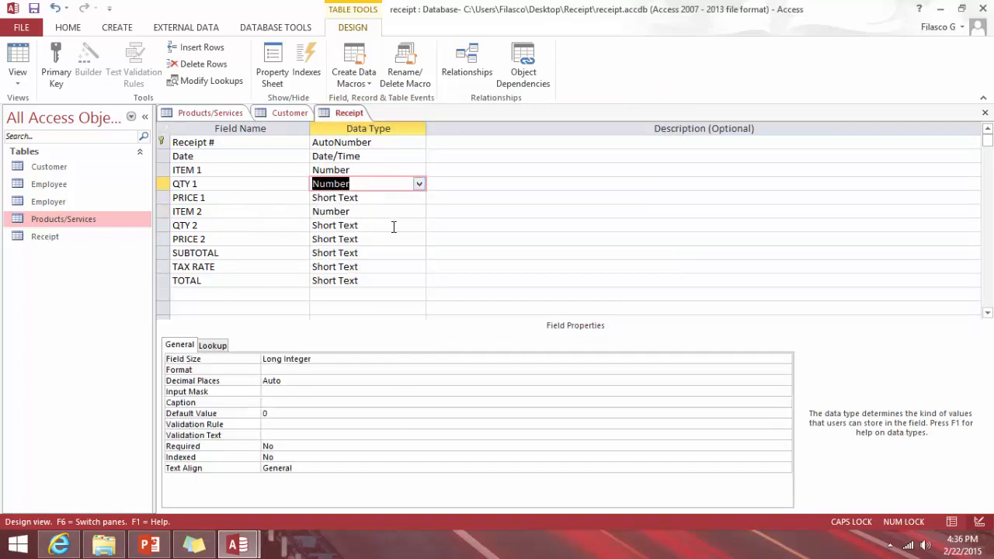
{"action": "left_click", "coordinate": [421, 226]}
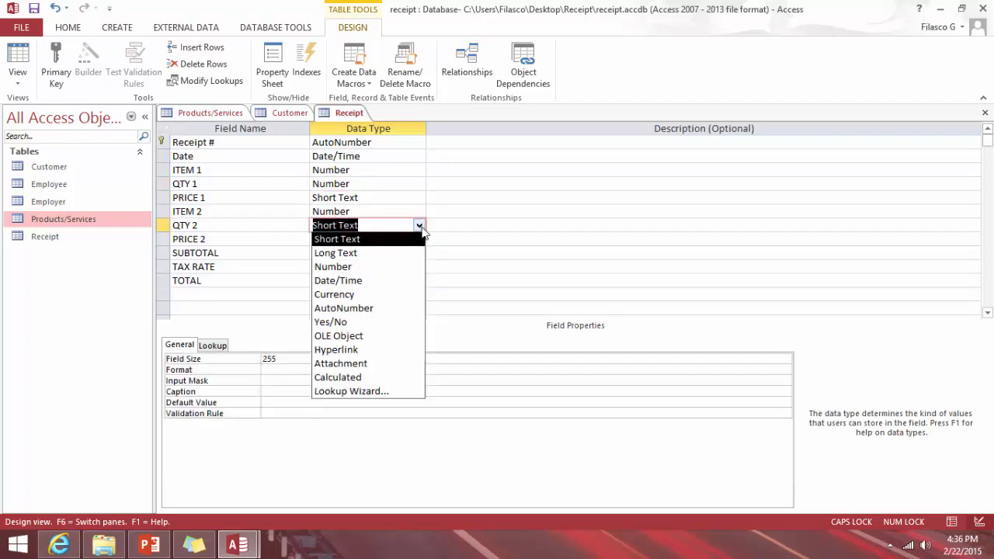
{"action": "left_click", "coordinate": [363, 266]}
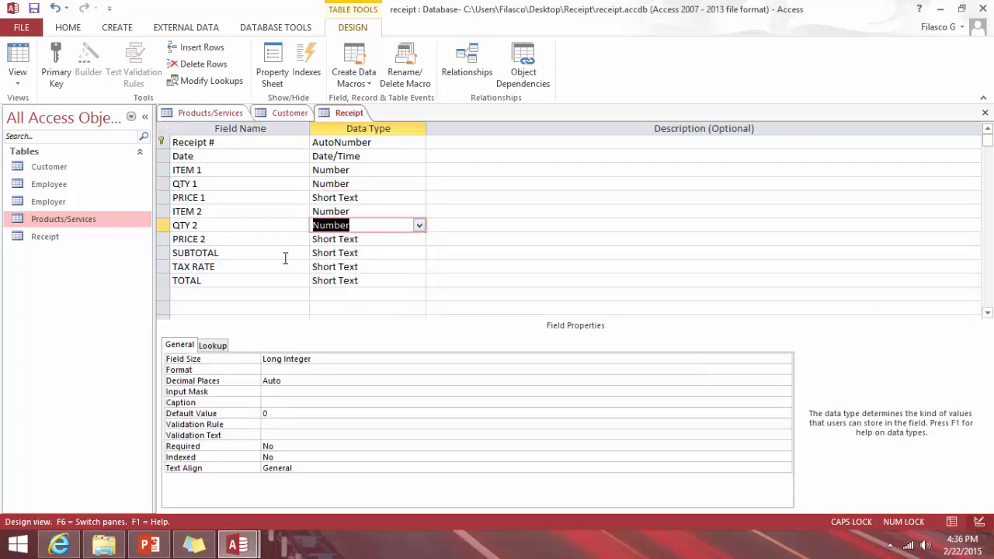
- Set the data type of the PRICE 1 and PRICE 2 fields to Currency
{"action": "left_click", "coordinate": [418, 198]}
{"action": "left_click", "coordinate": [368, 267]}
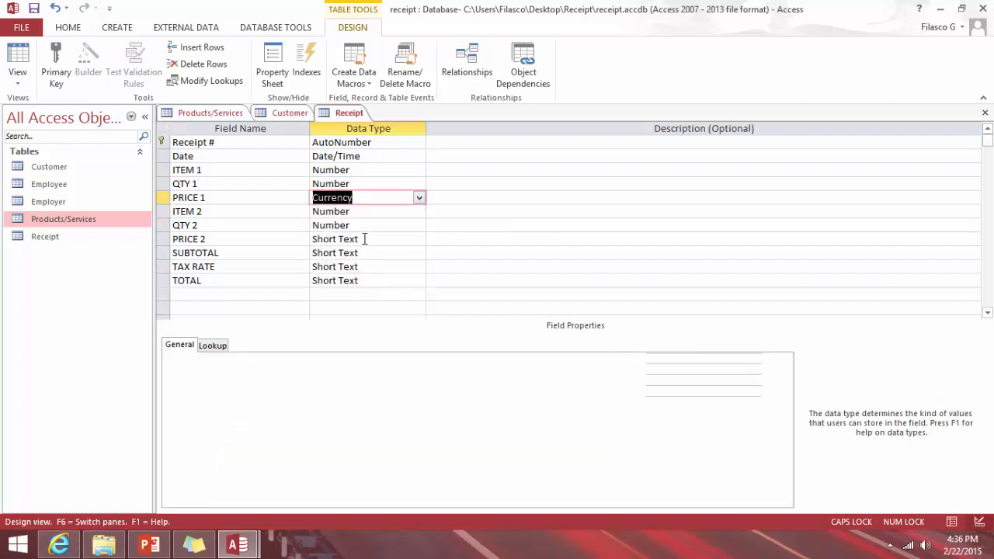
{"action": "left_click", "coordinate": [420, 239]}
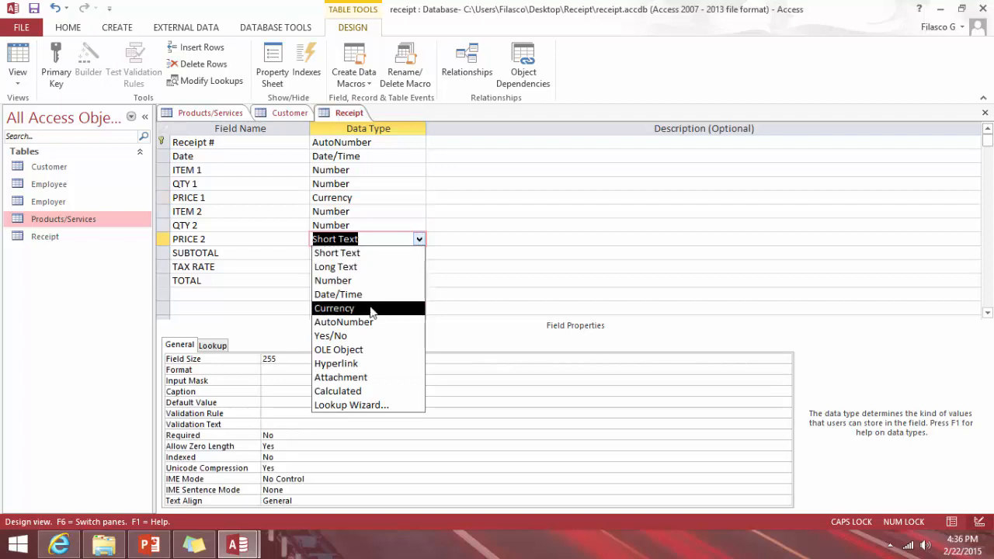
{"action": "left_click", "coordinate": [371, 311]}
- Try to change SUBTOTAL to a Calculated field with the expression [PRICE 1] * [QTY 1] + [PRICE 2] * [QTY 2]
{"action": "left_click", "coordinate": [420, 253]}
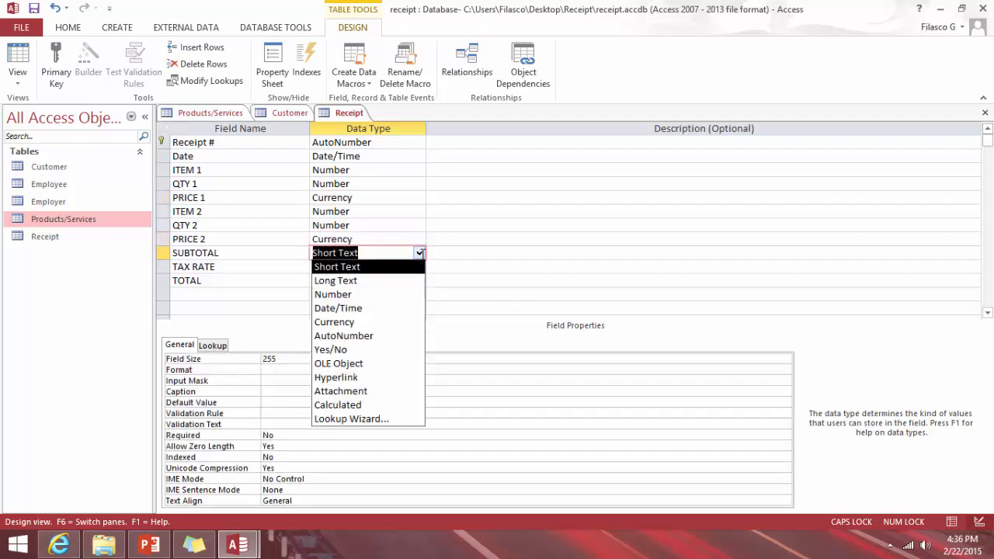
{"action": "left_click", "coordinate": [381, 405]}
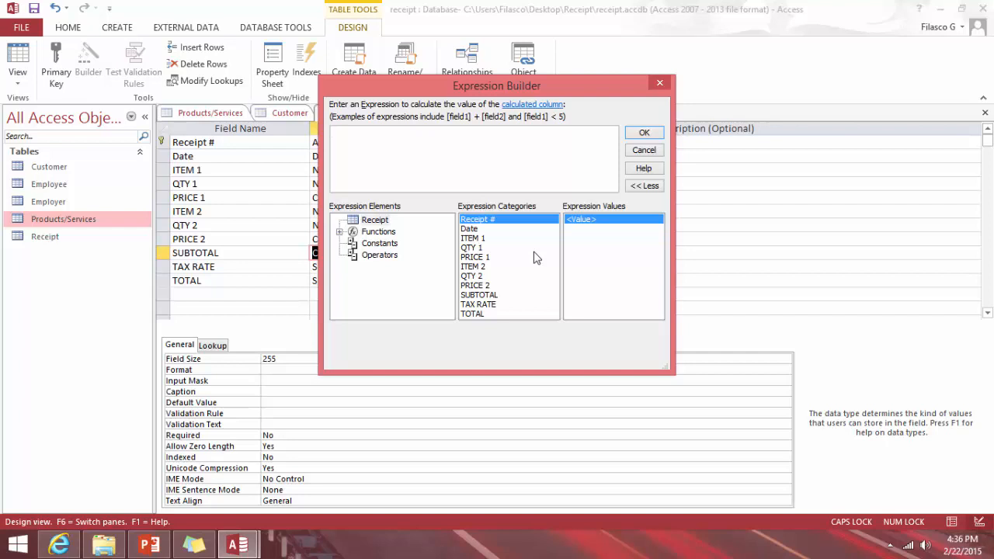
{"action": "double_click", "coordinate": [482, 258]}
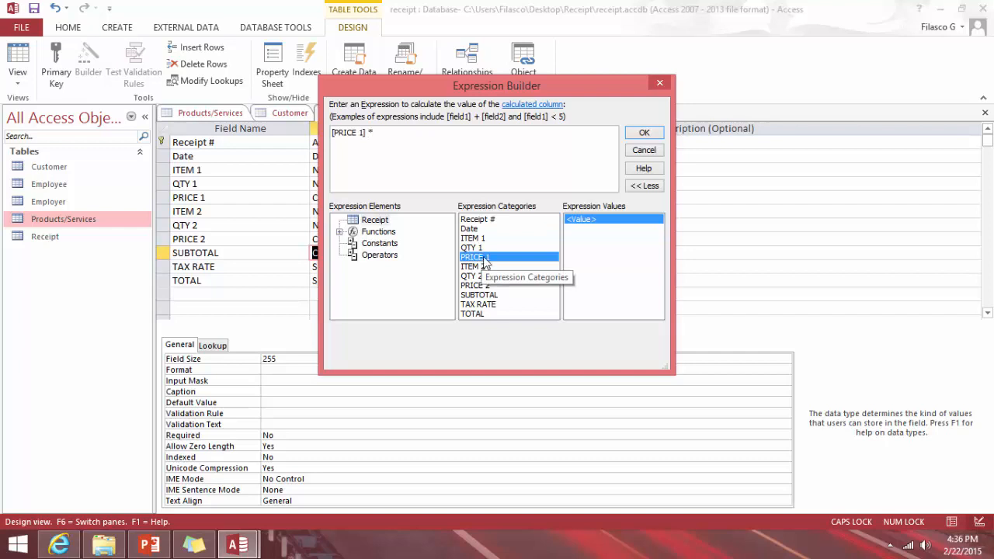
{"action": "left_click", "coordinate": [476, 249]}
{"action": "type", "text": "*"}
{"action": "double_click", "coordinate": [475, 248]}
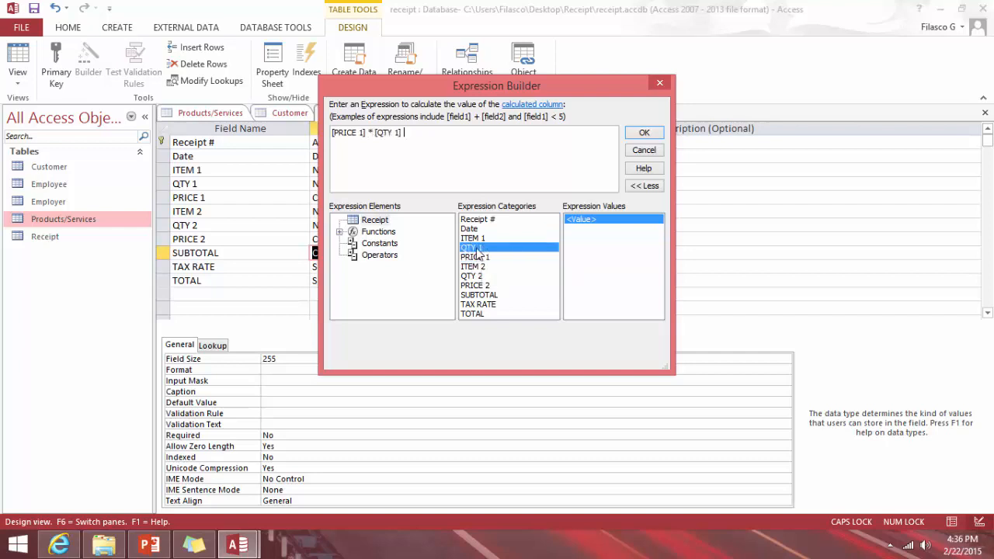
{"action": "type", "text": "+"}
{"action": "double_click", "coordinate": [481, 285]}
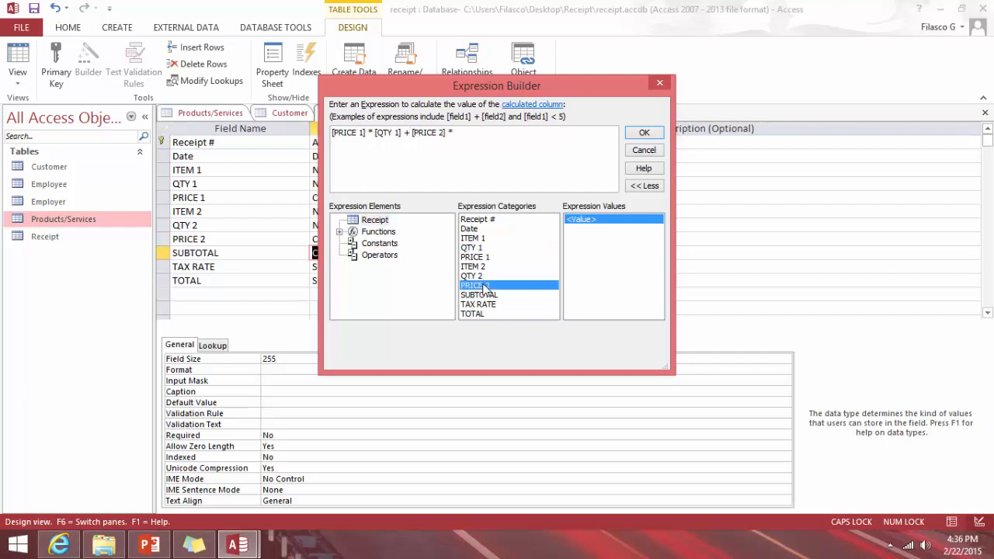
{"action": "type", "text": "*"}
{"action": "left_click", "coordinate": [472, 277]}
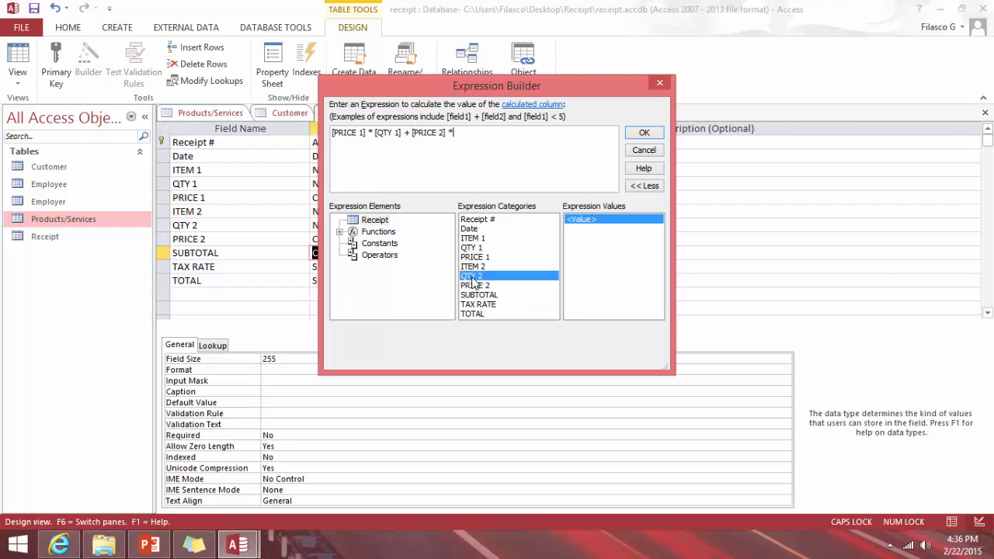
{"action": "double_click", "coordinate": [474, 280]}
{"action": "left_click", "coordinate": [644, 132]}
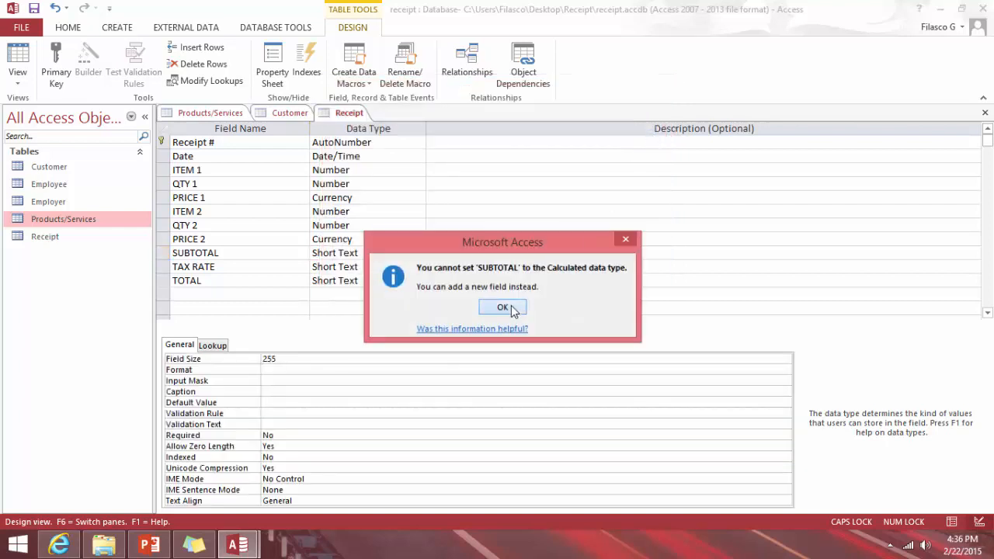
{"action": "left_click", "coordinate": [502, 308]}
- Insert a new row above SUBTOTAL and name the new field ST
{"action": "left_click", "coordinate": [161, 254]}
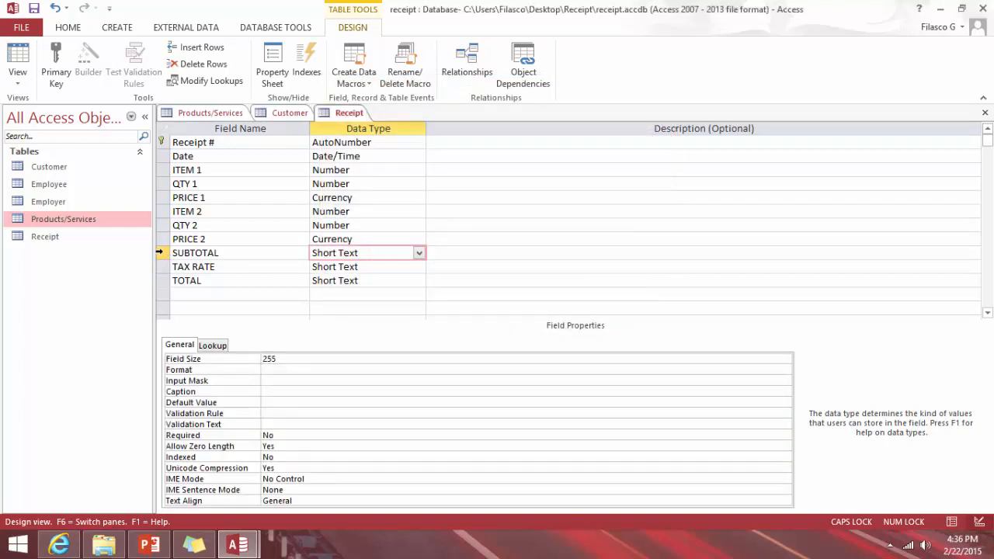
{"action": "right_click", "coordinate": [161, 257]}
{"action": "left_click", "coordinate": [190, 335]}
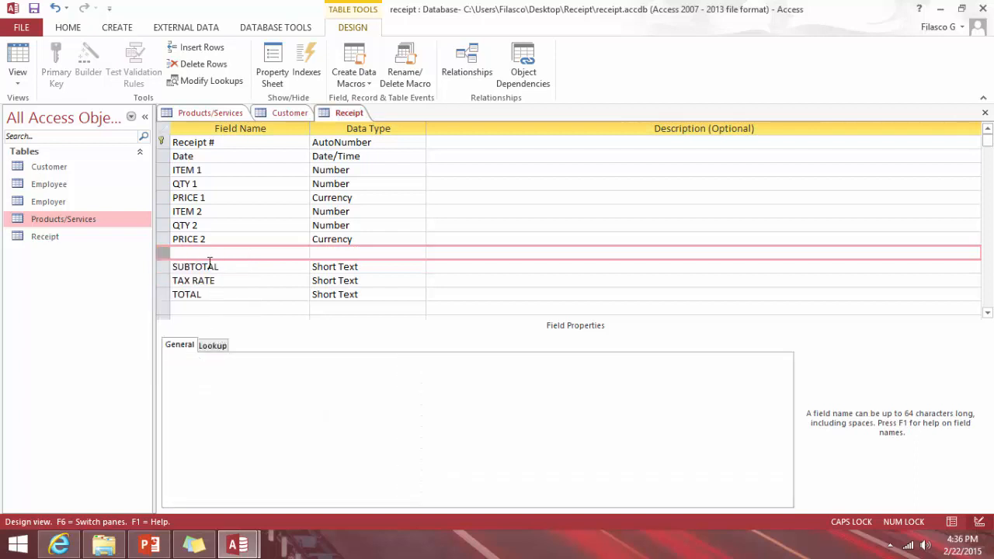
{"action": "left_click", "coordinate": [205, 254]}
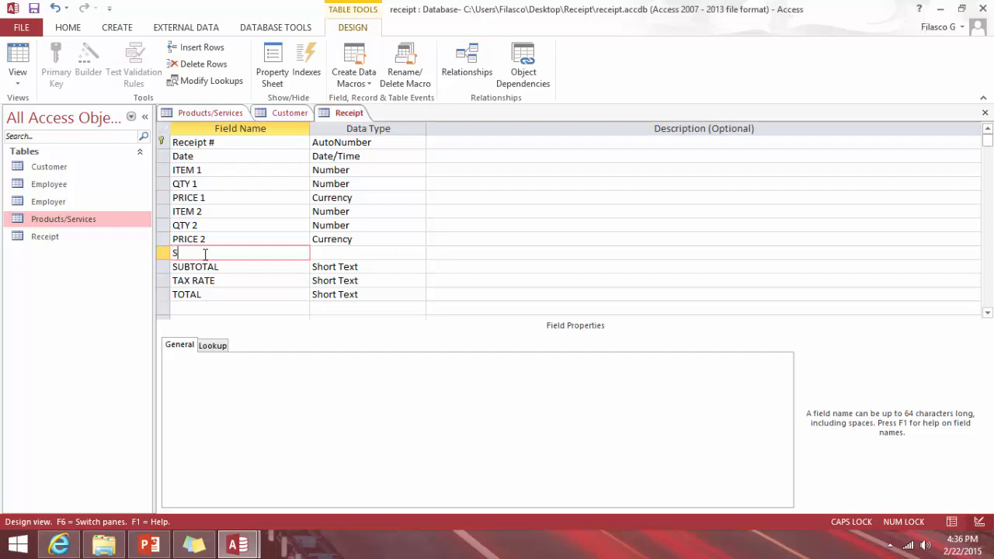
{"action": "type", "text": "ST"}
- Make ST a Calculated field with the expression [PRICE 1] * [QTY 1] + [PRICE 2] * [QTY 2]
{"action": "left_click", "coordinate": [417, 253]}
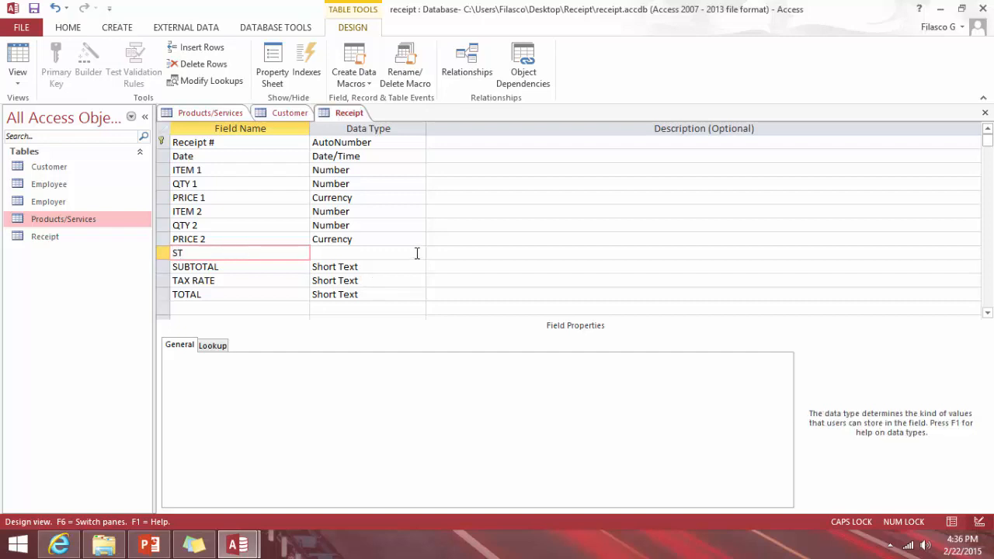
{"action": "left_click", "coordinate": [419, 252]}
{"action": "left_click", "coordinate": [360, 404]}
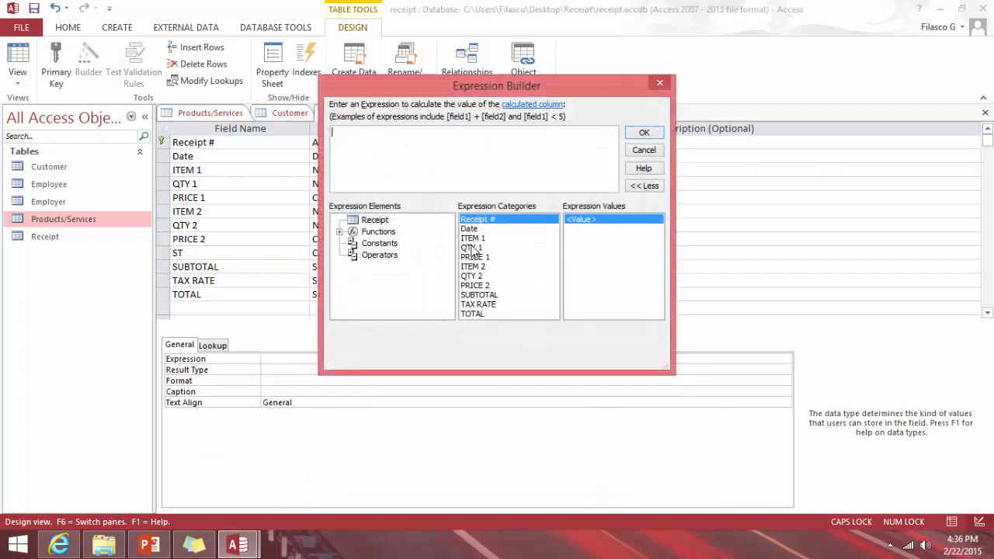
{"action": "double_click", "coordinate": [483, 258]}
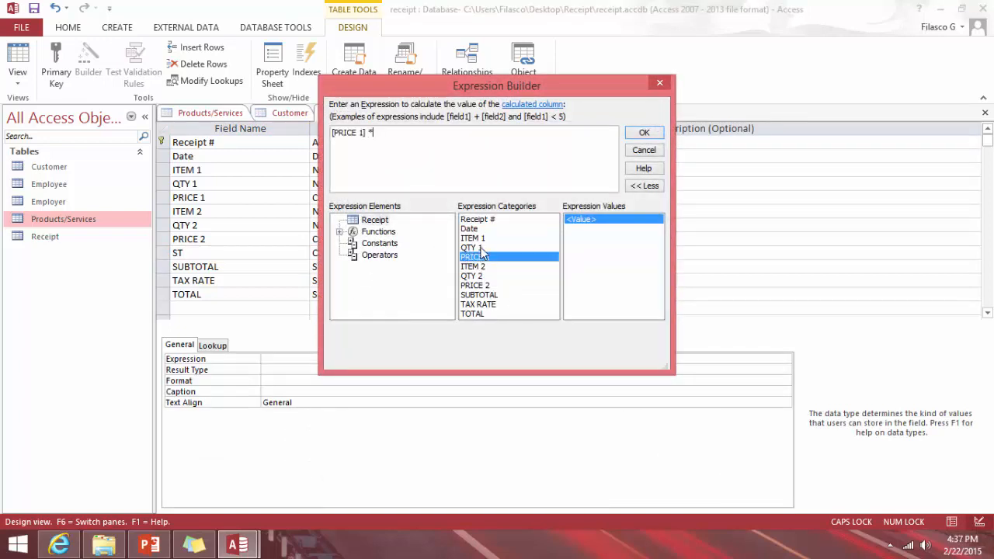
{"action": "double_click", "coordinate": [478, 248]}
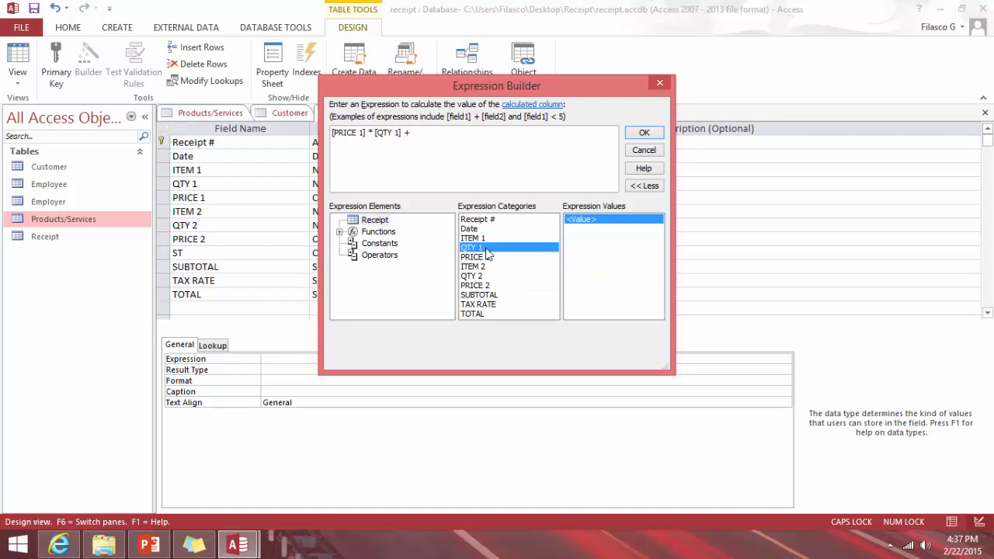
{"action": "left_click", "coordinate": [486, 285]}
{"action": "double_click", "coordinate": [486, 285]}
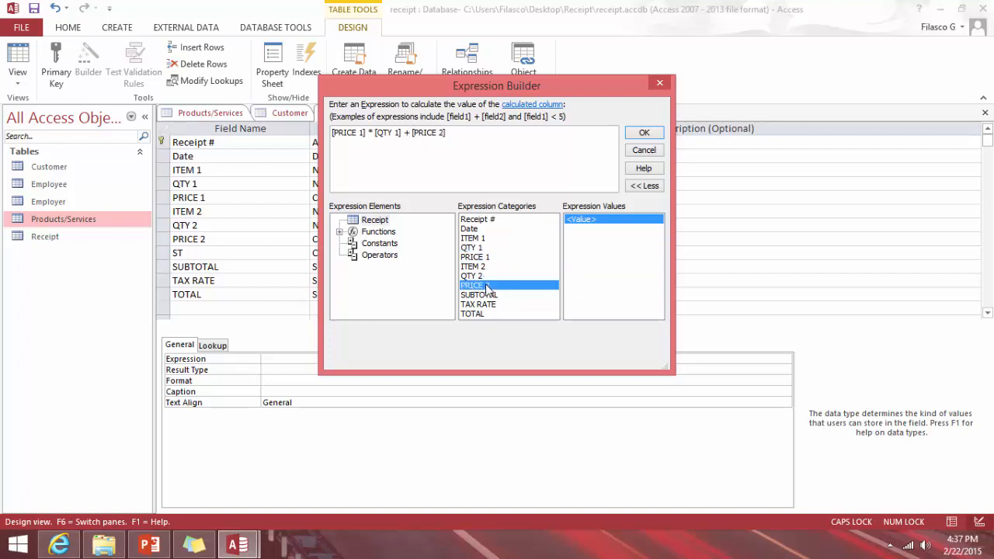
{"action": "type", "text": "*"}
{"action": "left_click", "coordinate": [479, 275]}
{"action": "double_click", "coordinate": [480, 277]}
{"action": "left_click", "coordinate": [644, 133]}
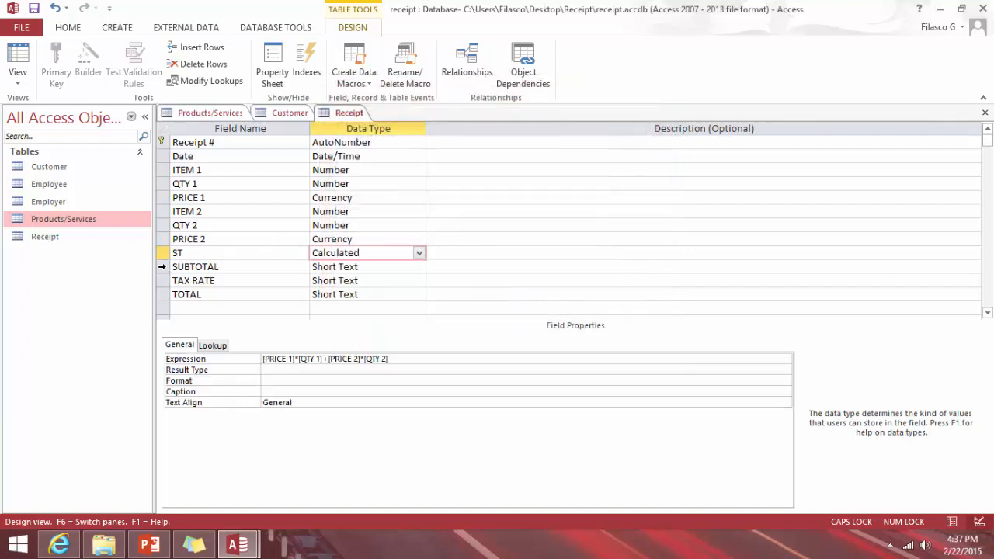
- Delete the old Short Text SUBTOTAL field and rename the calculated ST field to SUBTOTAL
{"action": "left_click", "coordinate": [162, 268]}
{"action": "right_click", "coordinate": [161, 268]}
{"action": "left_click", "coordinate": [204, 363]}
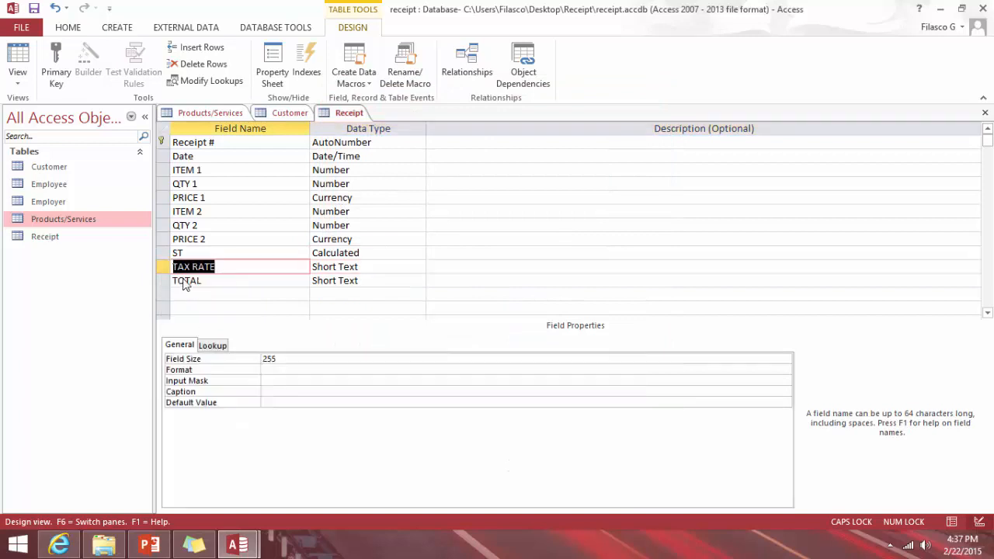
{"action": "left_click", "coordinate": [184, 253]}
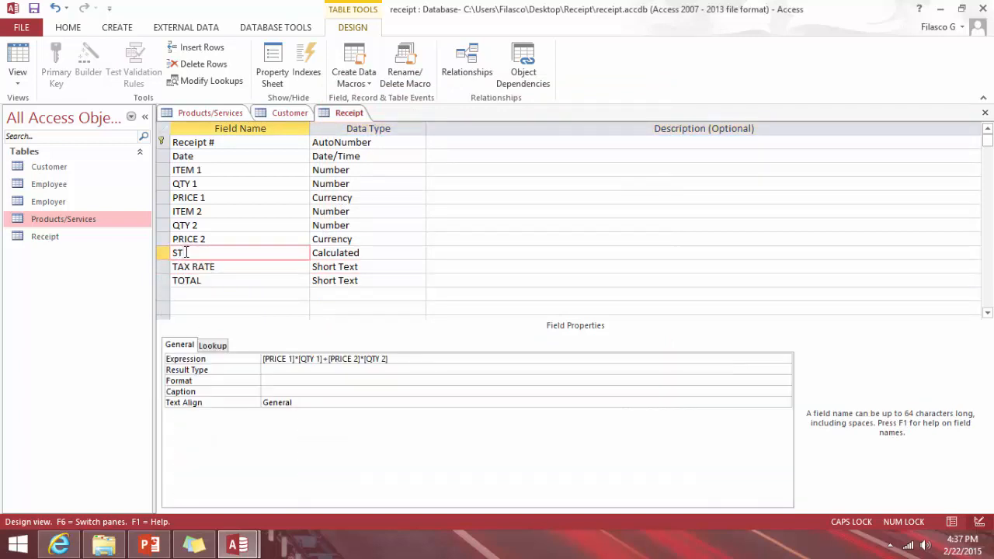
{"action": "type", "text": "UBTOTAL"}
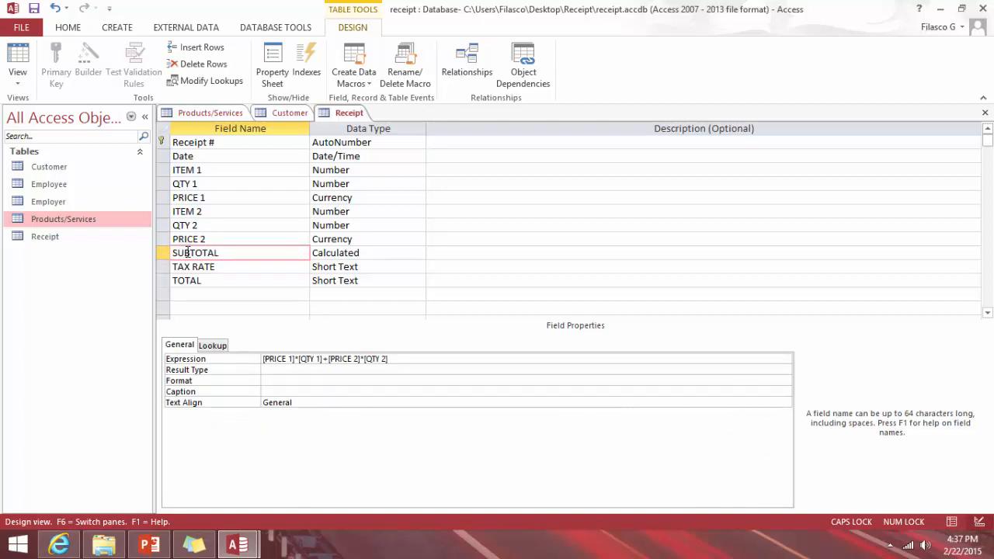
- Set the TAX RATE field's data type to Number and its format to Percent
{"action": "left_click", "coordinate": [417, 266]}
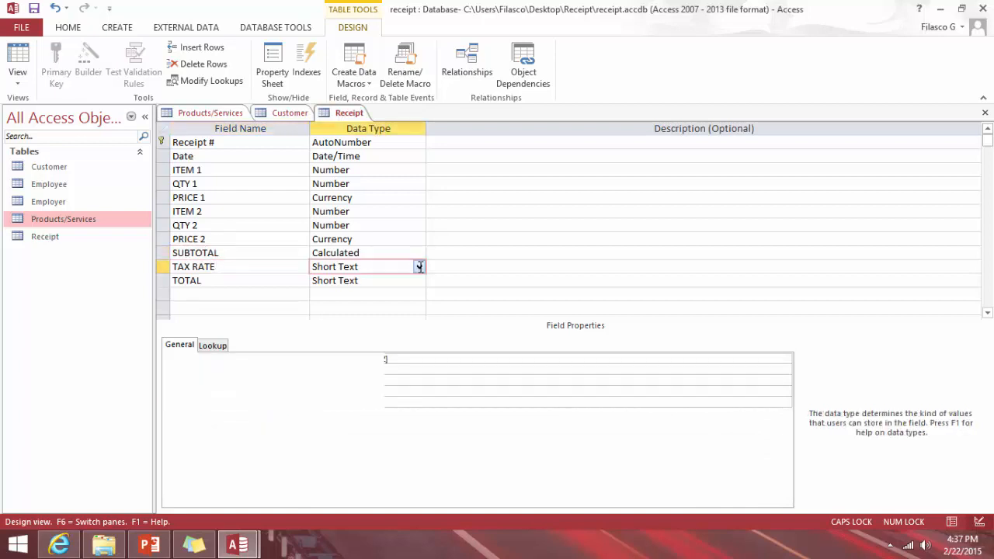
{"action": "left_click", "coordinate": [377, 308]}
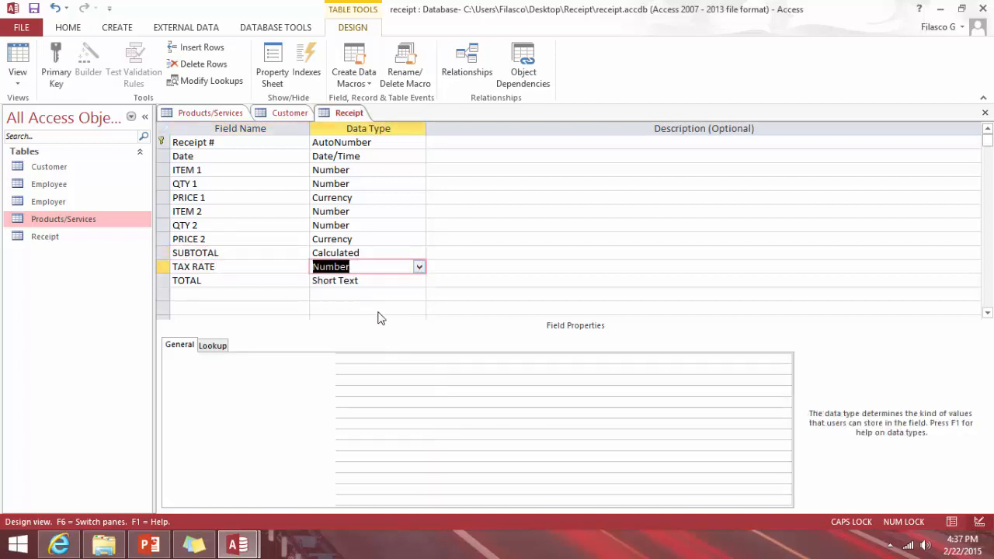
{"action": "left_click", "coordinate": [291, 371]}
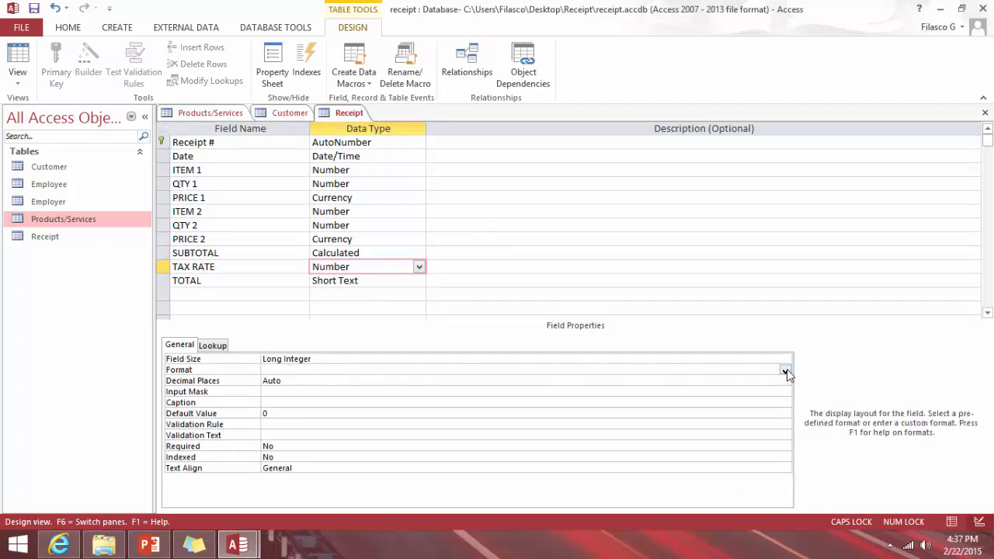
{"action": "left_click", "coordinate": [785, 371]}
{"action": "left_click", "coordinate": [305, 432]}
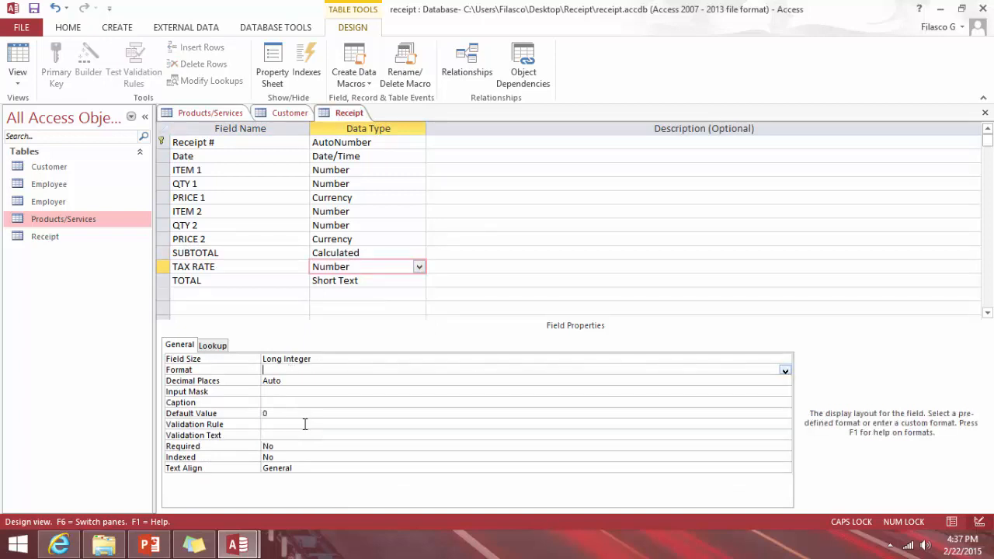
- Set the TAX RATE field's size to Single and its decimal places to 2
{"action": "left_click", "coordinate": [328, 358]}
{"action": "left_click", "coordinate": [785, 360]}
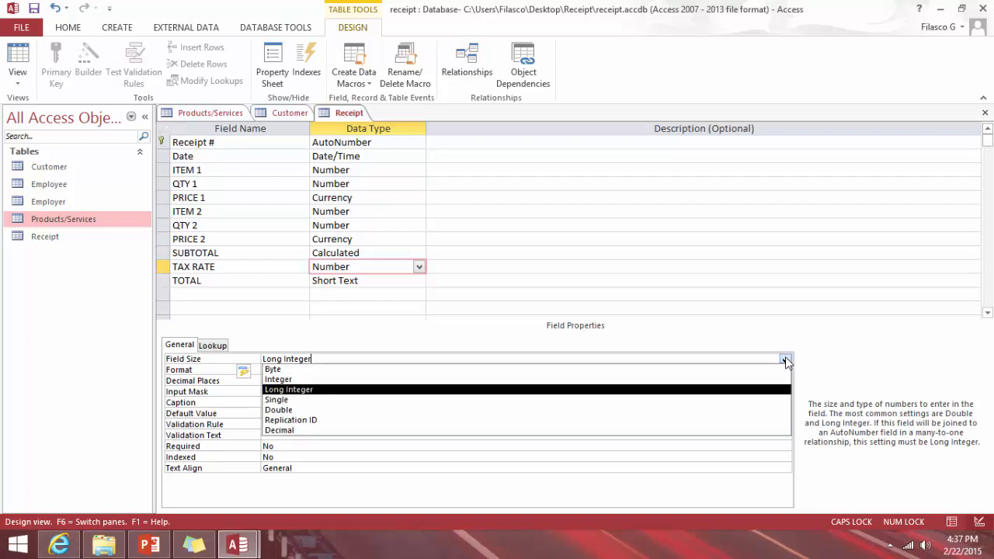
{"action": "left_click", "coordinate": [342, 402]}
{"action": "left_click", "coordinate": [295, 381]}
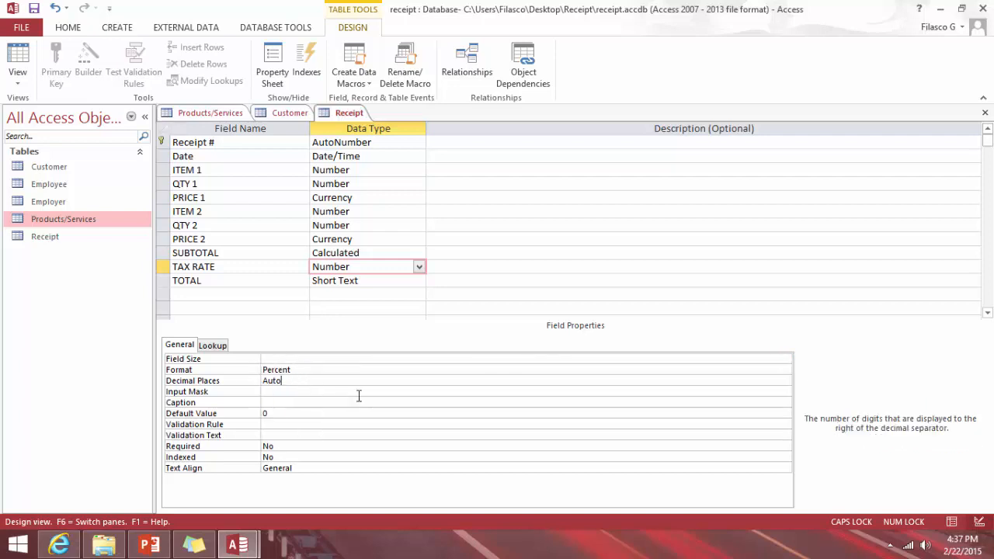
{"action": "left_click", "coordinate": [785, 382]}
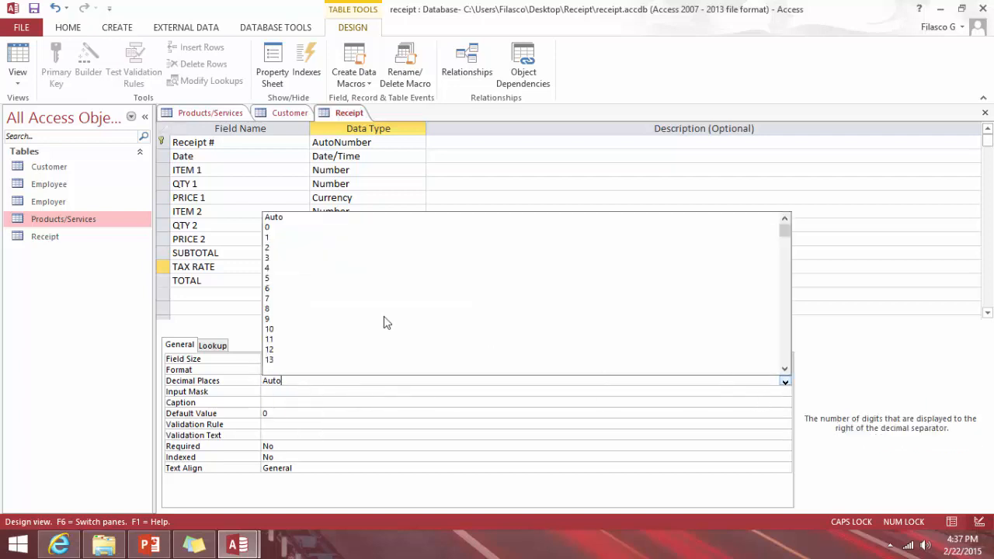
{"action": "left_click", "coordinate": [302, 250]}
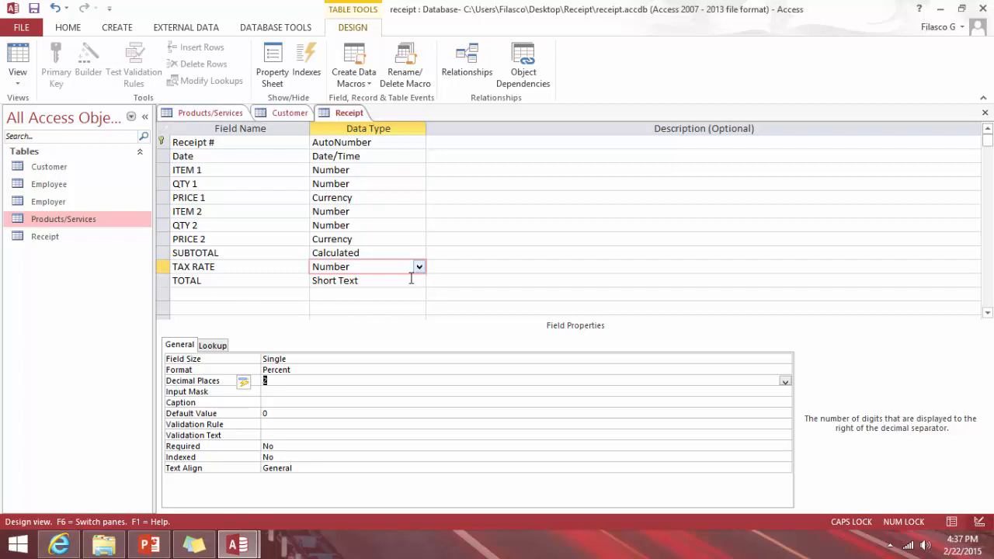
- Insert a blank row between the TAX RATE and TOTAL fields
{"action": "left_click", "coordinate": [407, 281]}
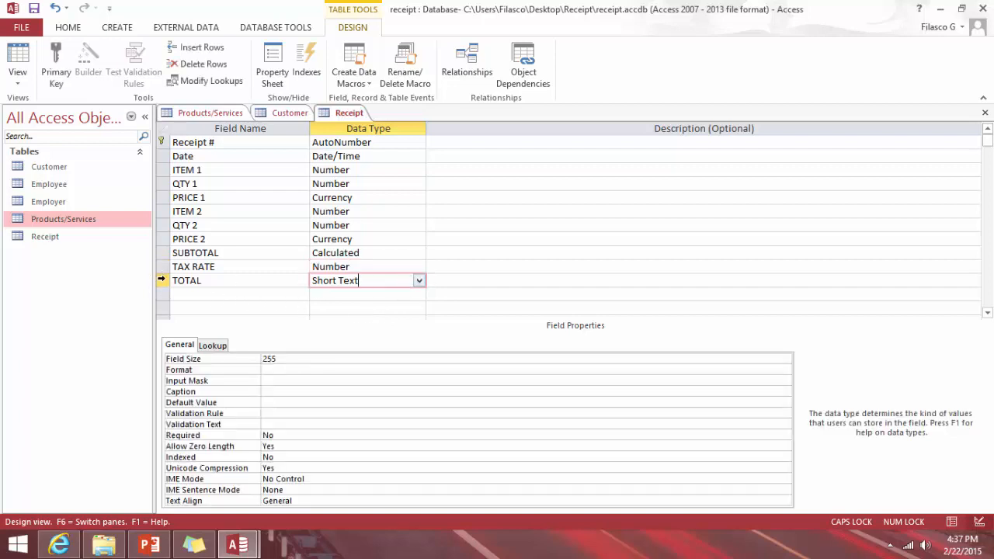
{"action": "left_click", "coordinate": [161, 281]}
{"action": "right_click", "coordinate": [161, 280]}
{"action": "left_click", "coordinate": [201, 355]}
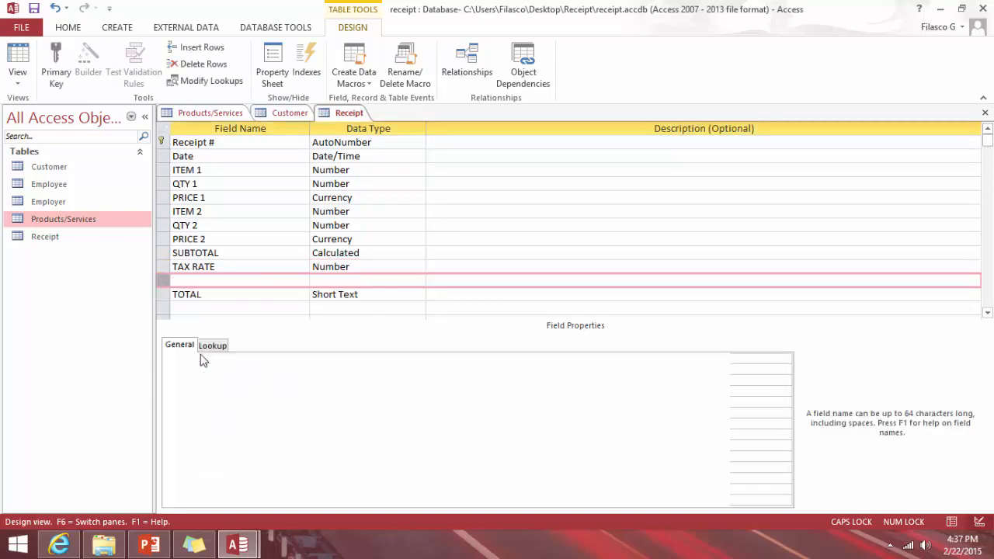
- Set the blank row's data type to Calculated and move the Expression Builder clear of the field list
{"action": "left_click", "coordinate": [349, 281]}
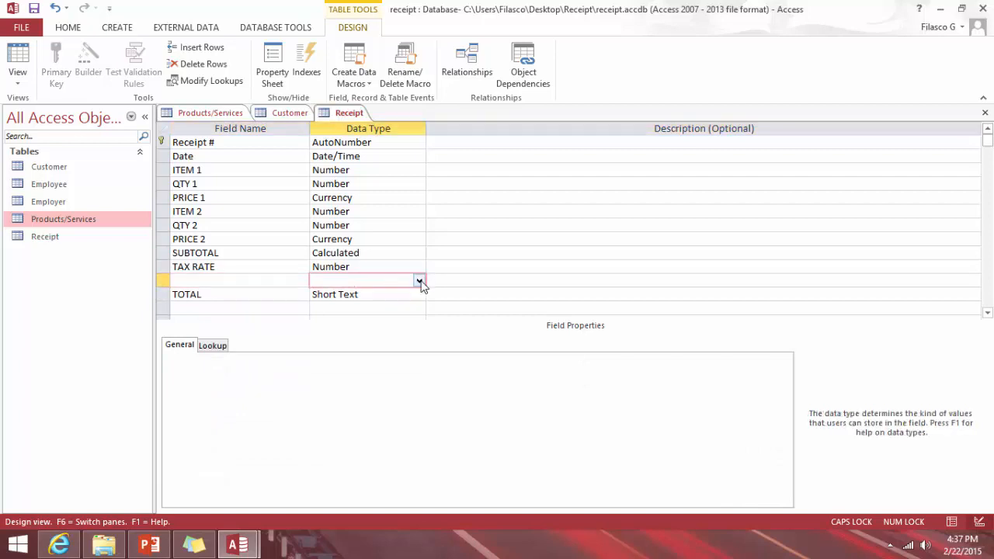
{"action": "left_click", "coordinate": [419, 280]}
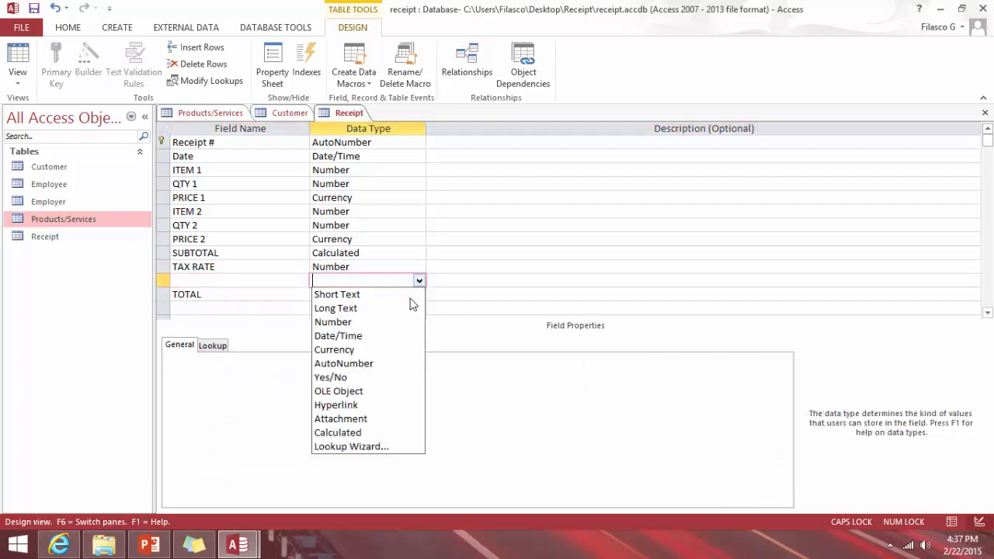
{"action": "left_click", "coordinate": [369, 437]}
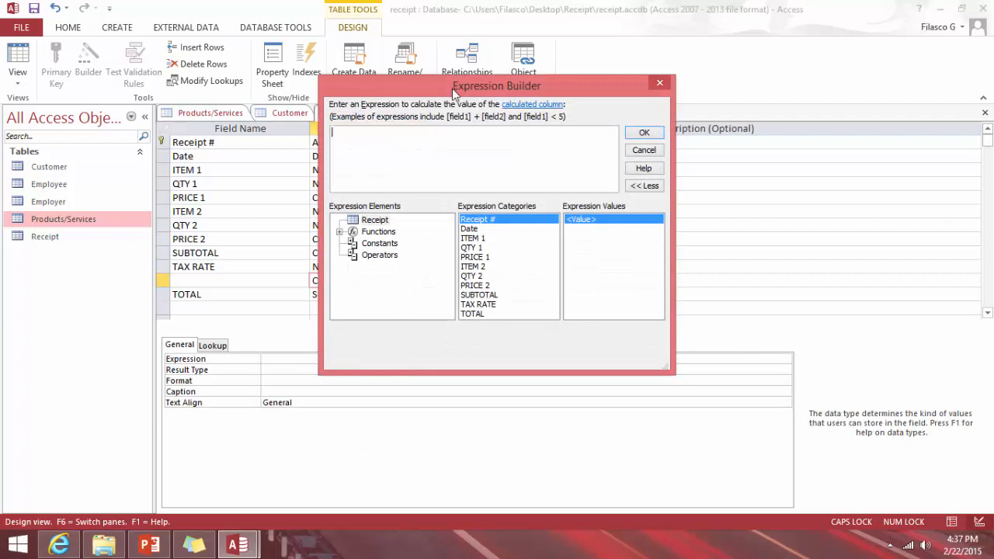
{"action": "left_click_drag", "start_coordinate": [430, 90], "coordinate": [600, 101]}
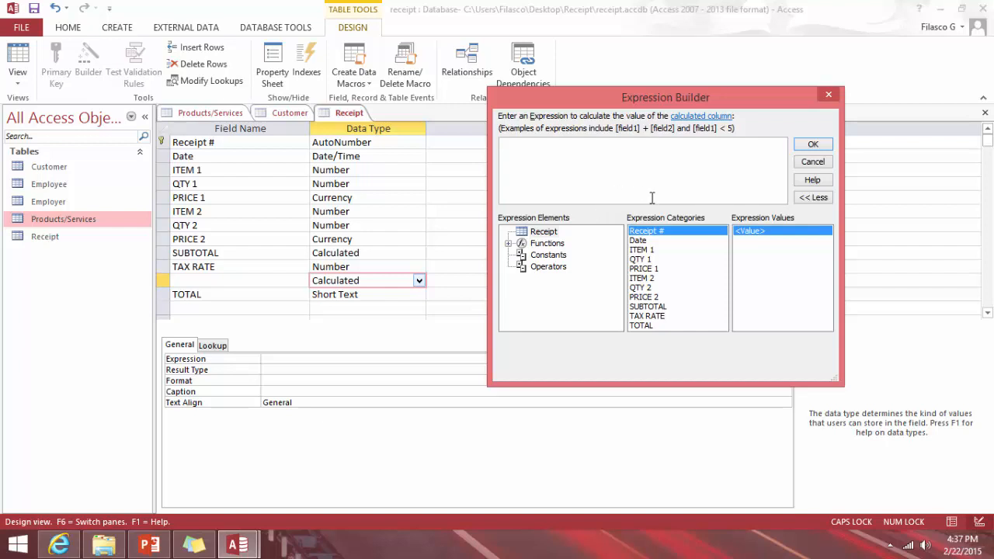
- Build the expression [SUBTOTAL] * [TAX RATE] + [SUBTOTAL] for the unnamed calculated field below TAX RATE
{"action": "double_click", "coordinate": [661, 307]}
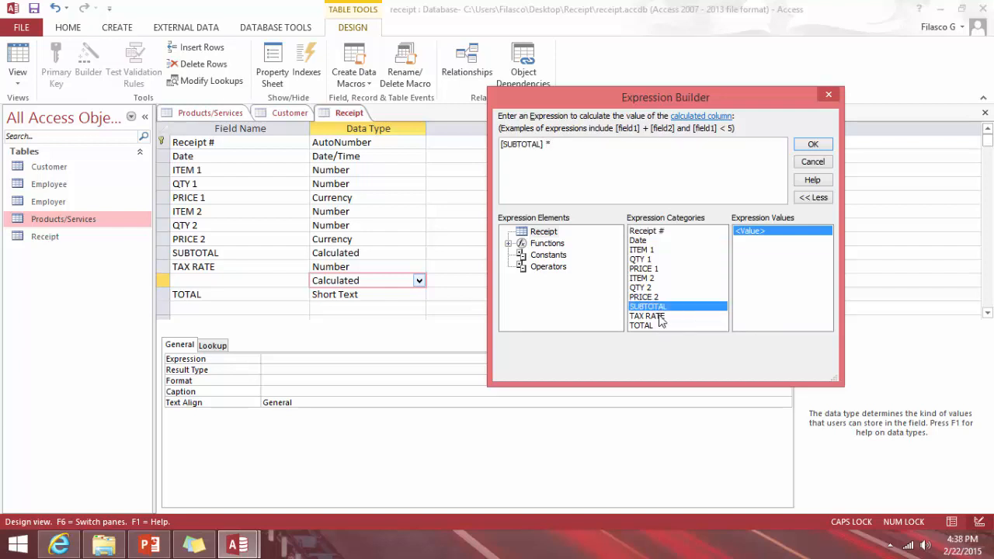
{"action": "double_click", "coordinate": [660, 316]}
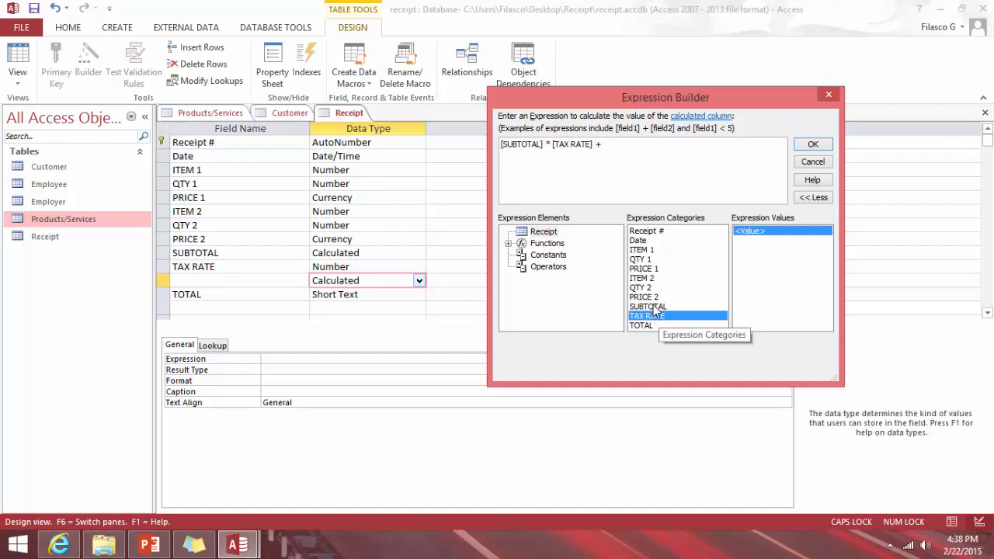
{"action": "double_click", "coordinate": [655, 307]}
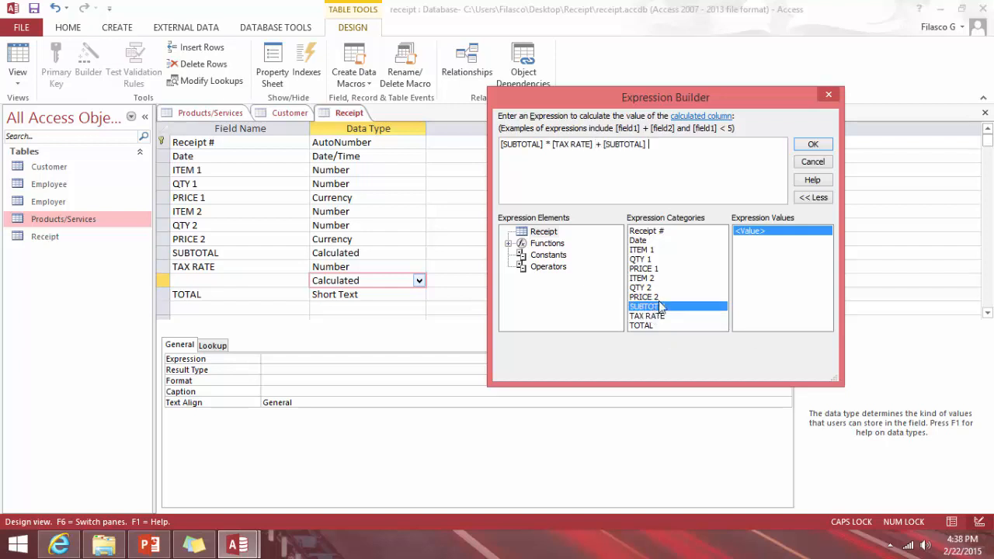
{"action": "left_click", "coordinate": [812, 146]}
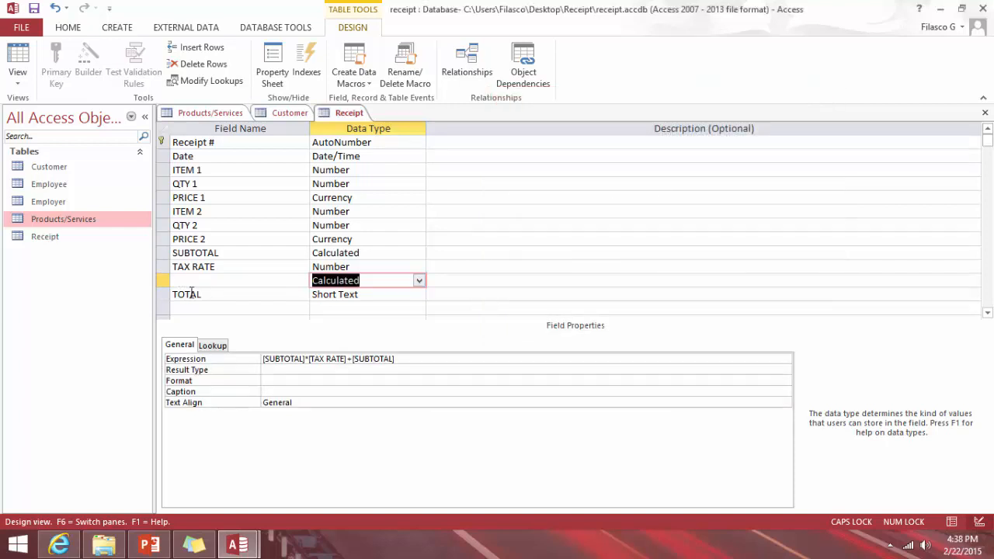
- Delete the Short Text TOTAL field and name the unnamed calculated field TOTAL
{"action": "left_click", "coordinate": [162, 294]}
{"action": "right_click", "coordinate": [162, 295]}
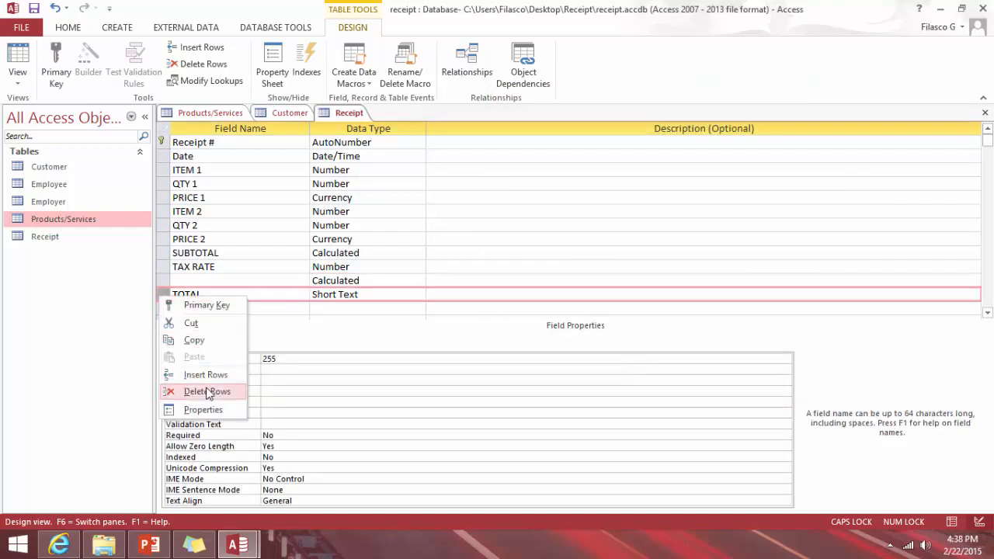
{"action": "left_click", "coordinate": [207, 392]}
{"action": "left_click", "coordinate": [186, 280]}
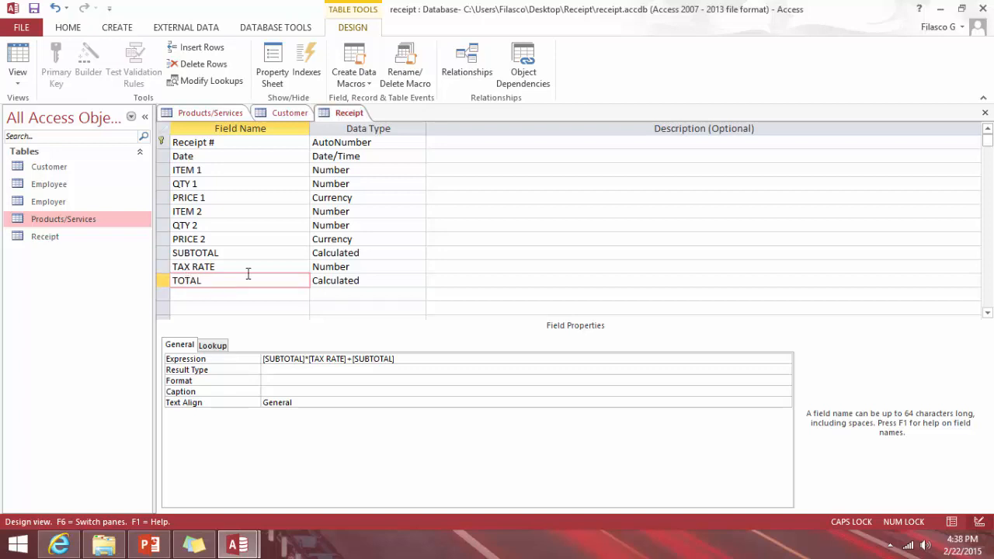
- Add a field named CASH below TOTAL with the Currency data type
{"action": "left_click", "coordinate": [195, 300]}
{"action": "left_click", "coordinate": [344, 295]}
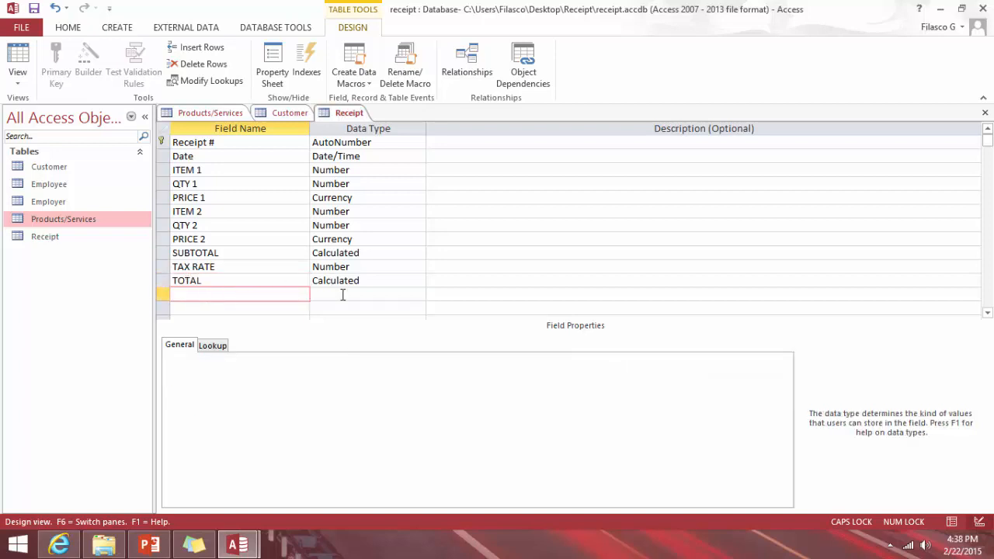
{"action": "left_click", "coordinate": [214, 291]}
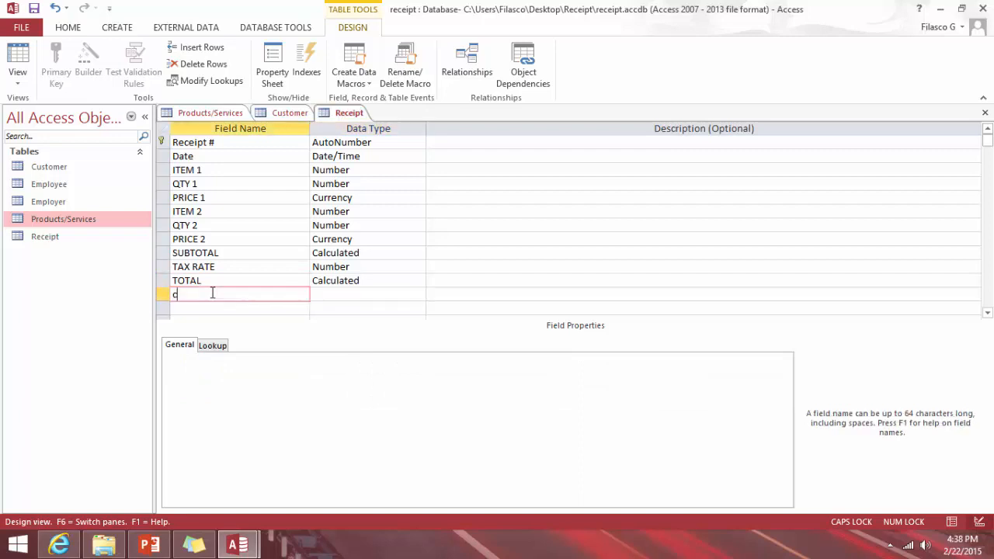
{"action": "type", "text": "CAH"}
{"action": "left_click", "coordinate": [409, 293]}
{"action": "left_click", "coordinate": [418, 293]}
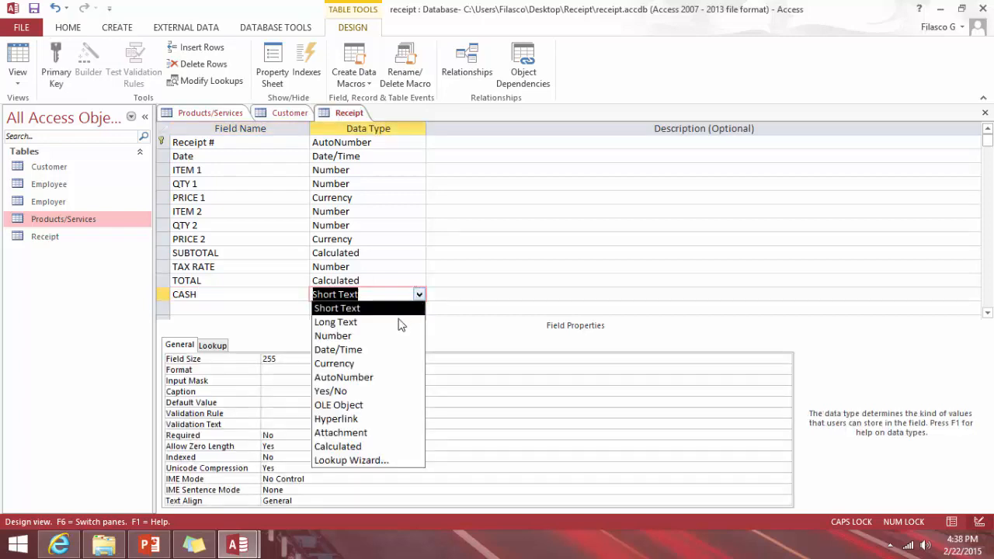
{"action": "left_click", "coordinate": [353, 446]}
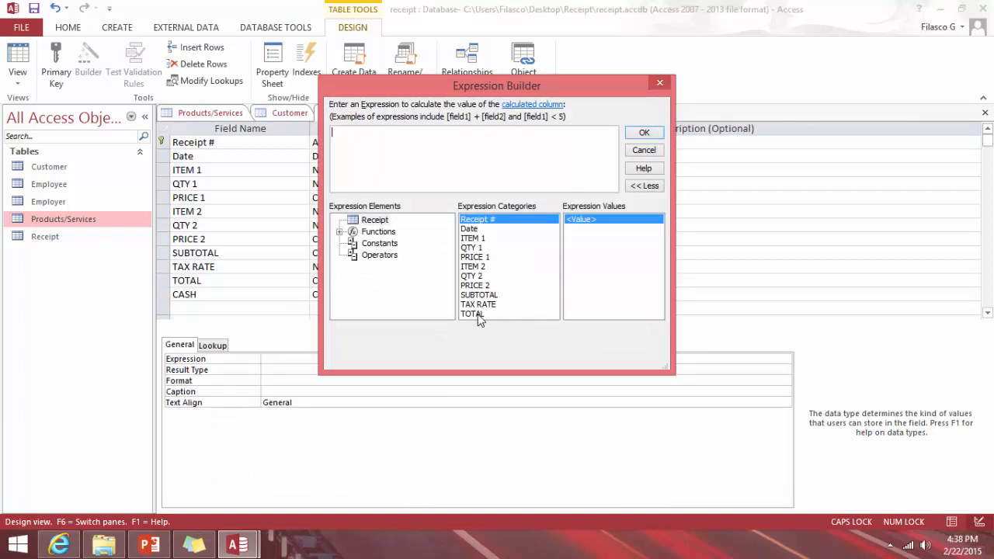
{"action": "left_click", "coordinate": [666, 82]}
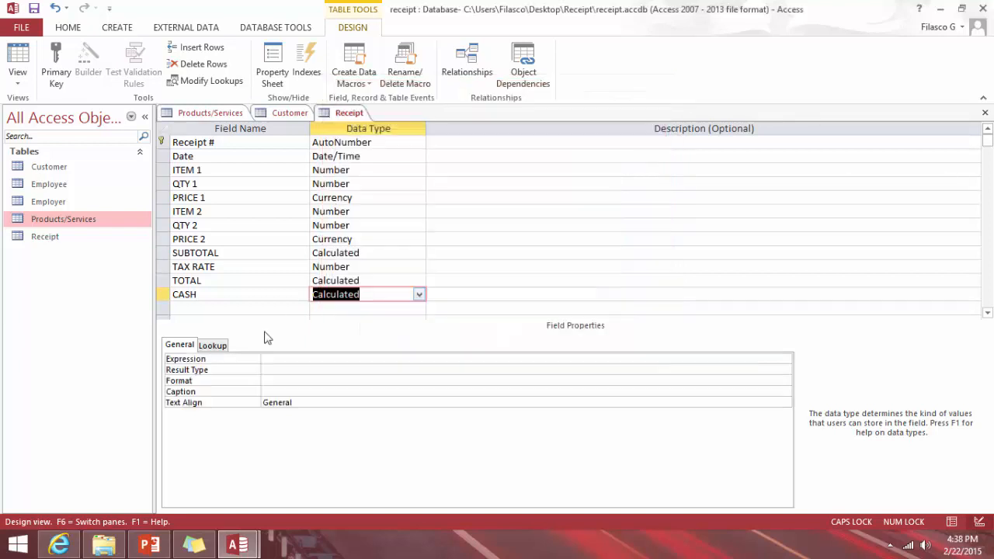
{"action": "left_click", "coordinate": [419, 294]}
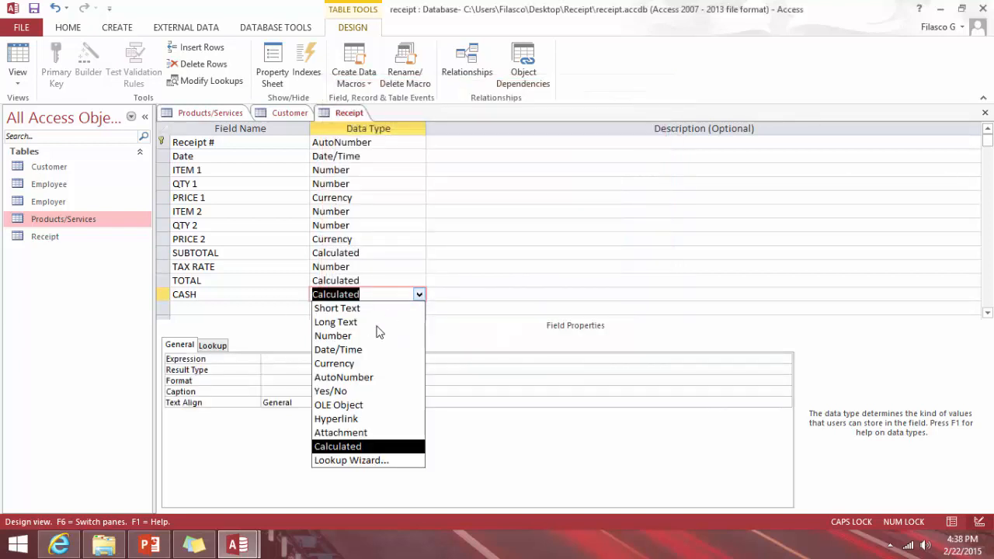
{"action": "left_click", "coordinate": [341, 363]}
{"action": "left_click", "coordinate": [198, 308]}
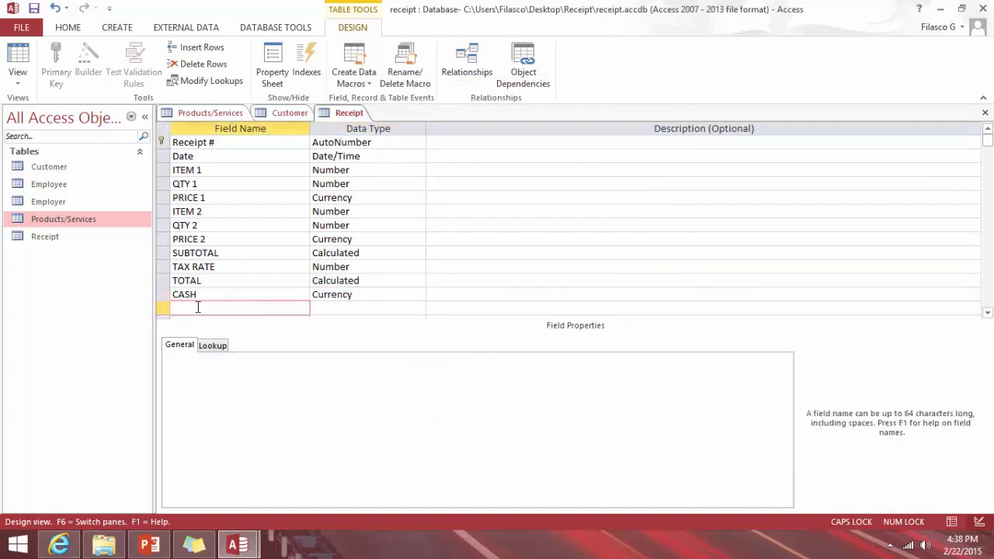
{"action": "type", "text": "CHANGE"}
{"action": "left_click", "coordinate": [415, 308]}
{"action": "left_click", "coordinate": [372, 466]}
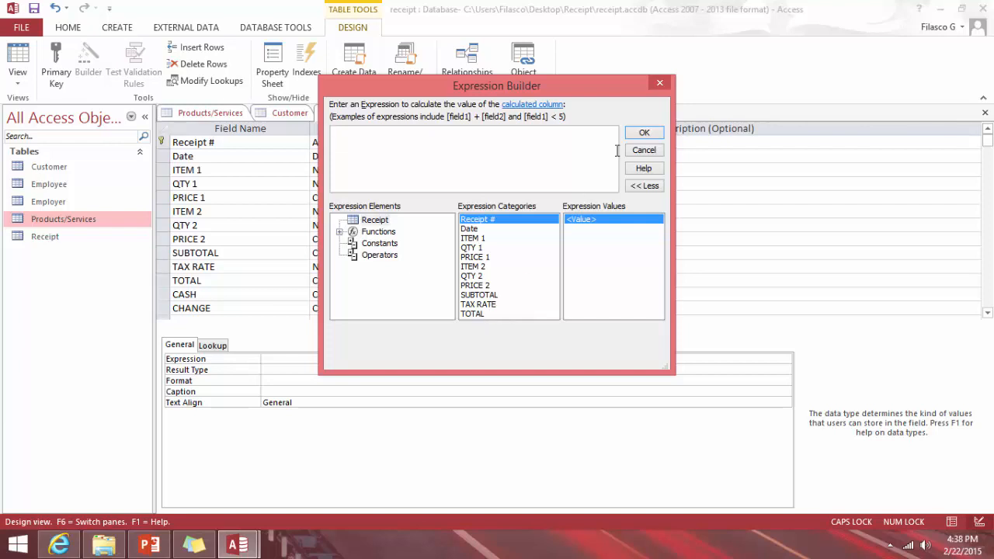
{"action": "left_click", "coordinate": [650, 150]}
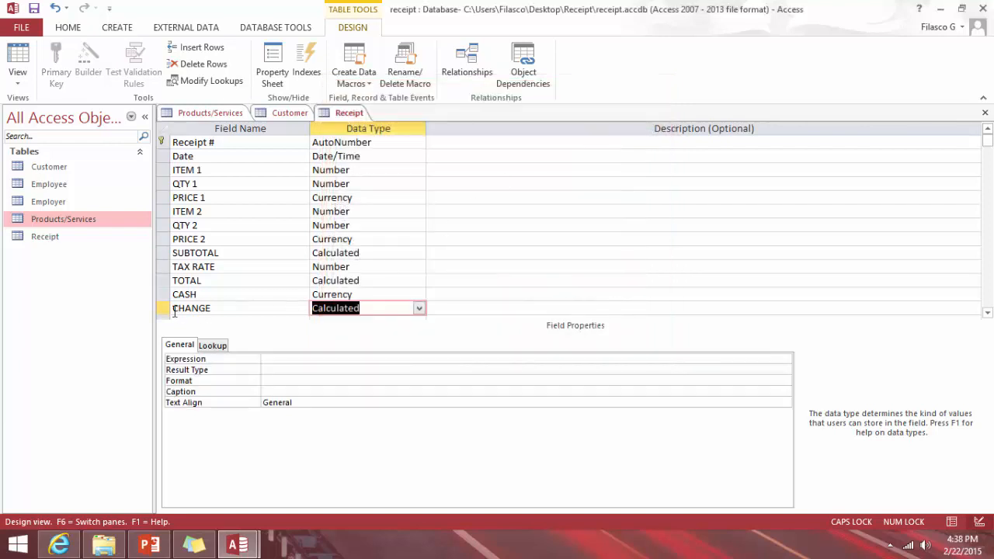
{"action": "left_click", "coordinate": [162, 308]}
{"action": "right_click", "coordinate": [162, 308]}
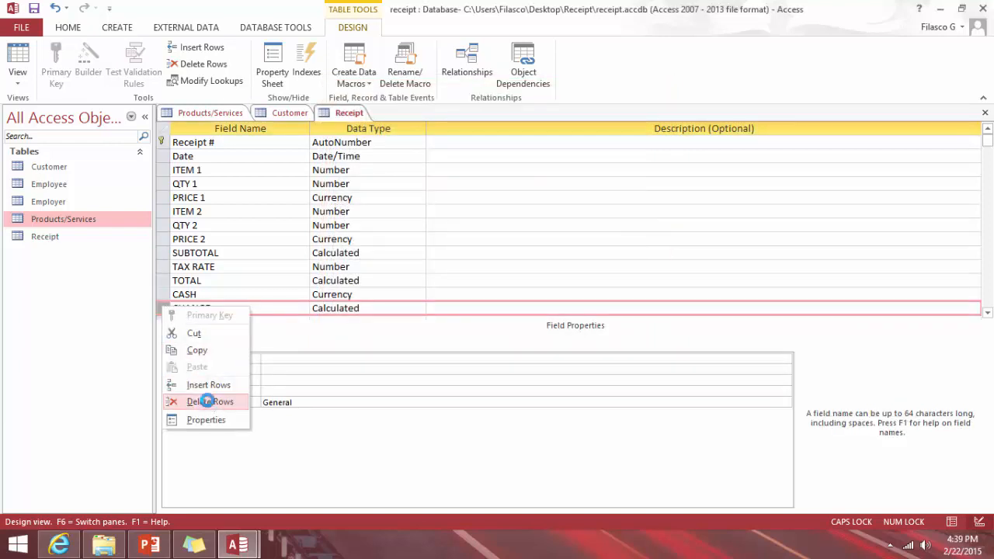
{"action": "left_click", "coordinate": [191, 399]}
- Save the Receipt table design and accept the changes to the columns that calculated fields depend on
{"action": "left_click", "coordinate": [33, 8]}
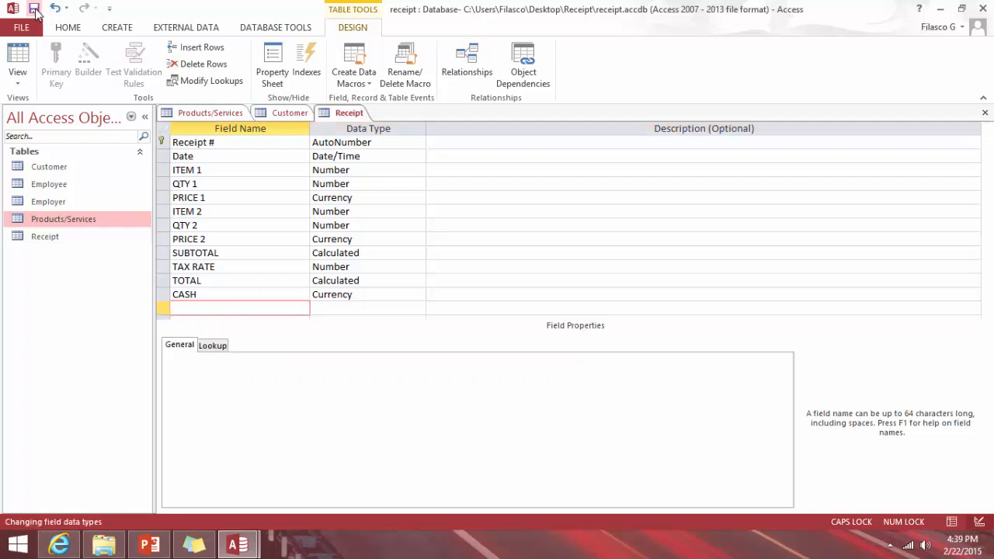
{"action": "left_click", "coordinate": [471, 316]}
{"action": "left_click", "coordinate": [472, 316]}
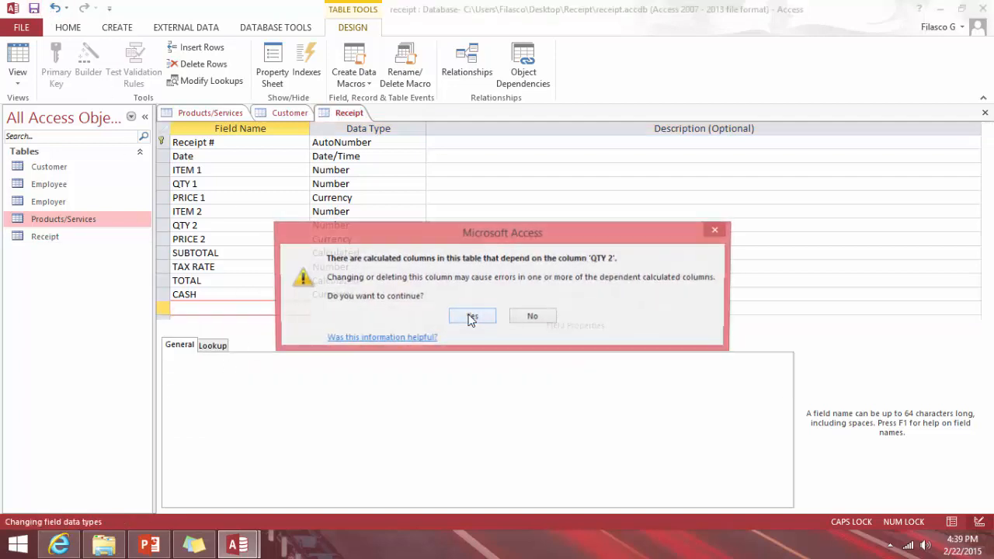
{"action": "left_click", "coordinate": [472, 317]}
{"action": "left_click", "coordinate": [471, 316]}
{"action": "left_click", "coordinate": [472, 316]}
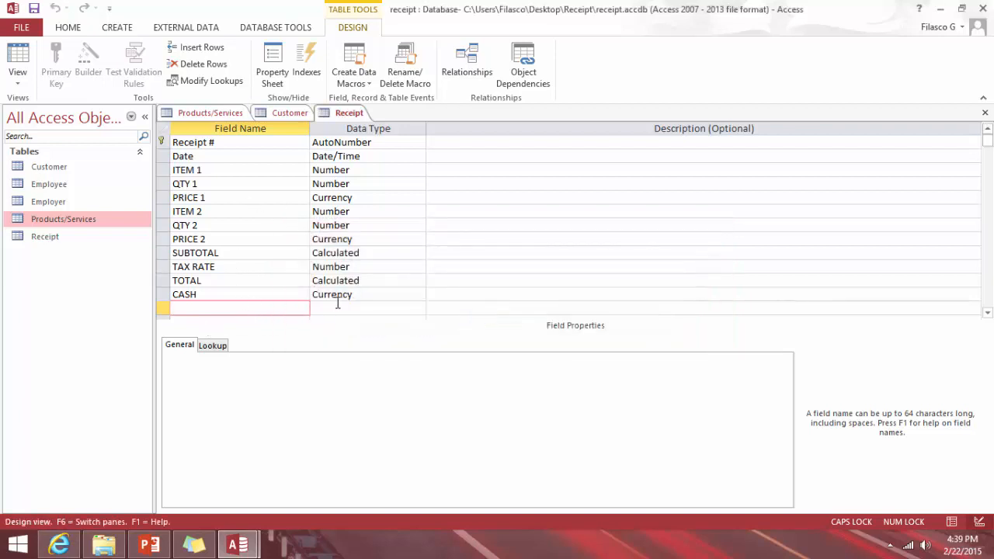
- Close all open tables, saving the layout changes to the Products/Services table
{"action": "right_click", "coordinate": [355, 112]}
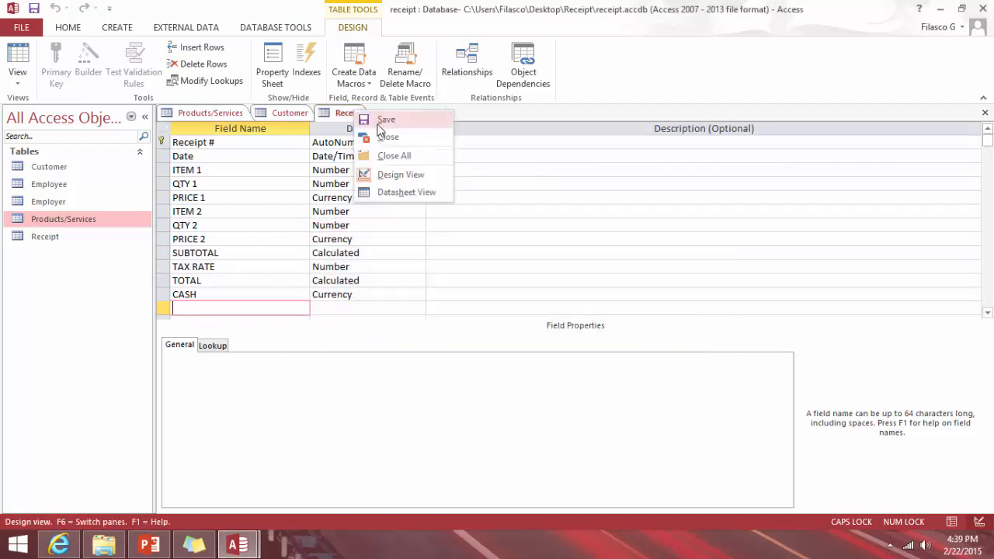
{"action": "left_click", "coordinate": [401, 156]}
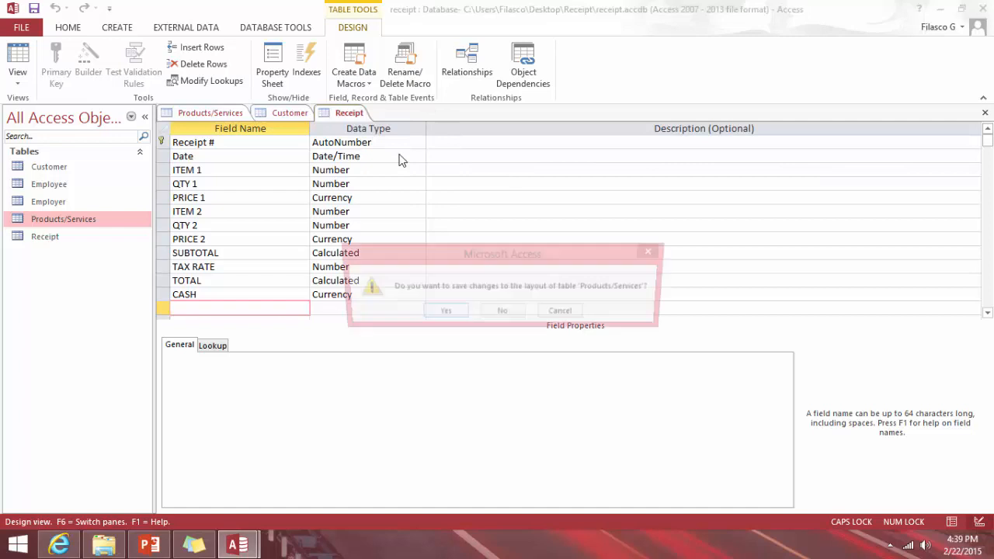
{"action": "left_click", "coordinate": [456, 313]}
{"action": "left_click", "coordinate": [458, 314]}
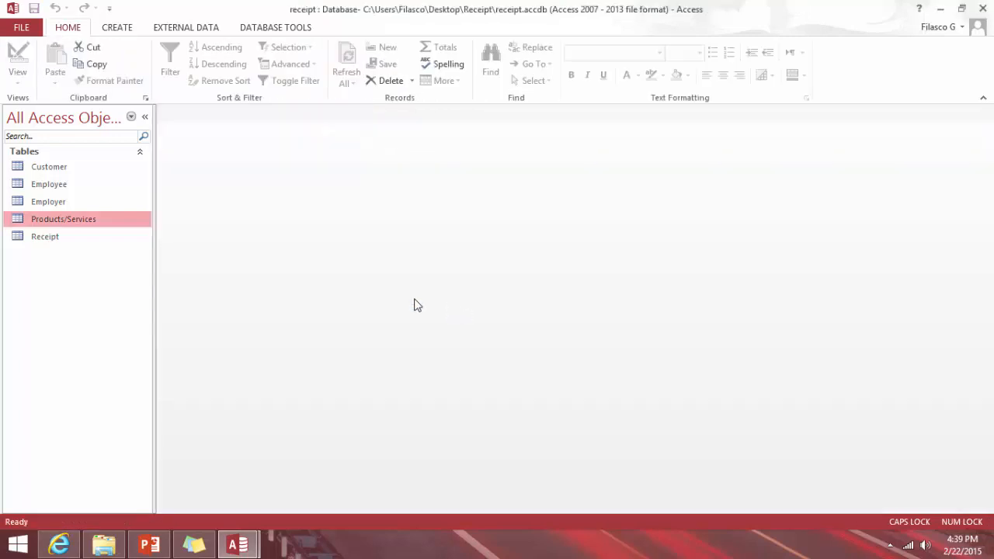
- Open the Receipt table again and switch it to Design view
{"action": "left_click", "coordinate": [49, 237]}
{"action": "double_click", "coordinate": [49, 237]}
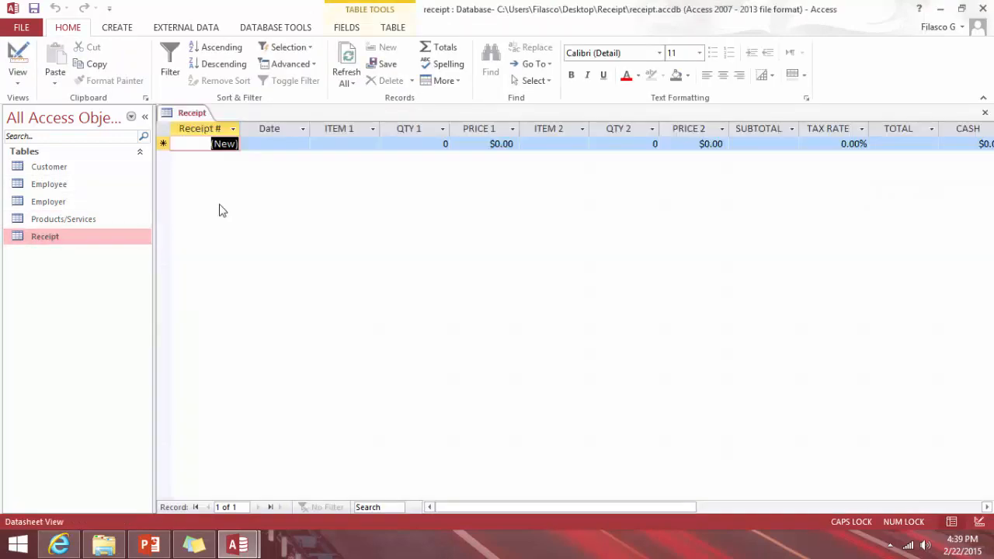
{"action": "left_click", "coordinate": [18, 52]}
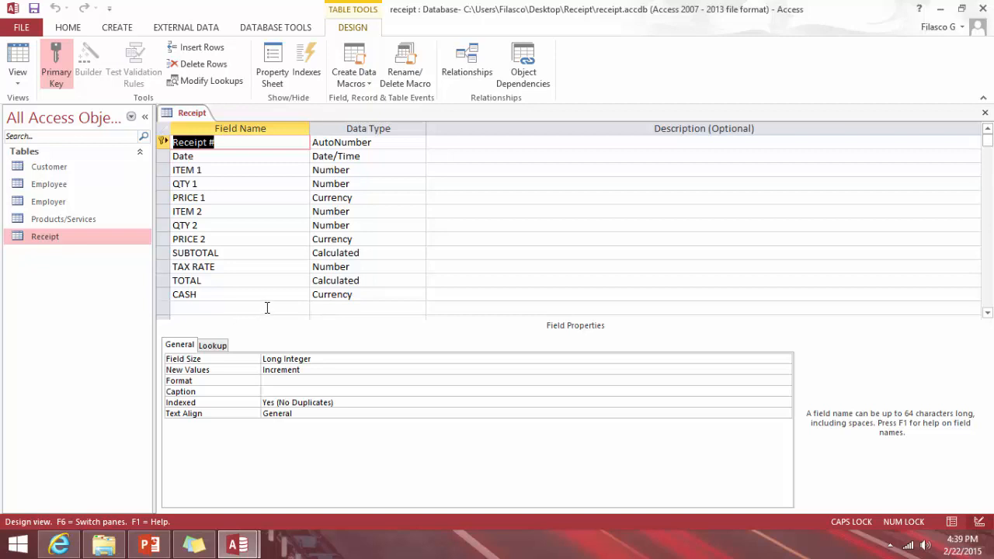
- Add a calculated field named CHANGE below CASH with the expression [CASH] - [TOTAL]
{"action": "left_click", "coordinate": [395, 310]}
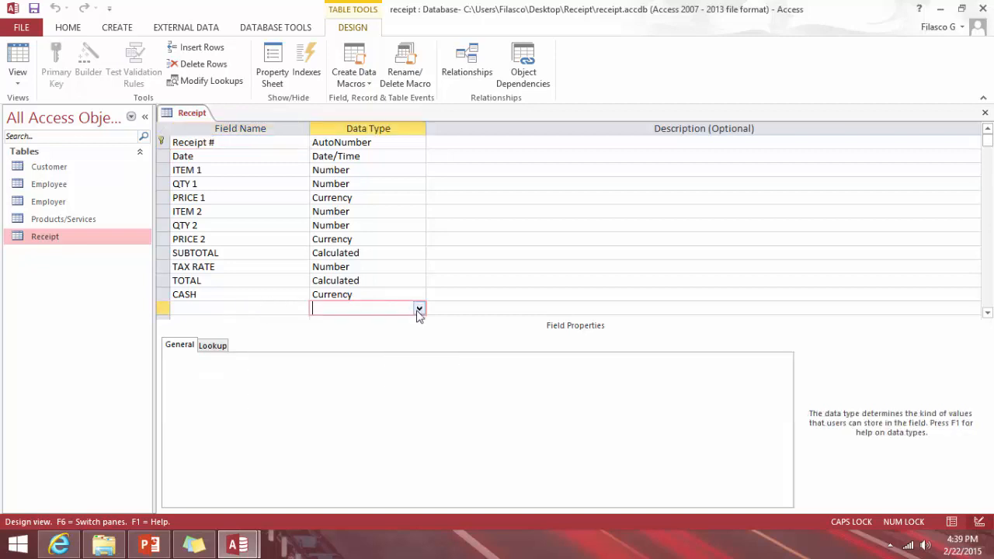
{"action": "left_click", "coordinate": [418, 309]}
{"action": "left_click", "coordinate": [381, 459]}
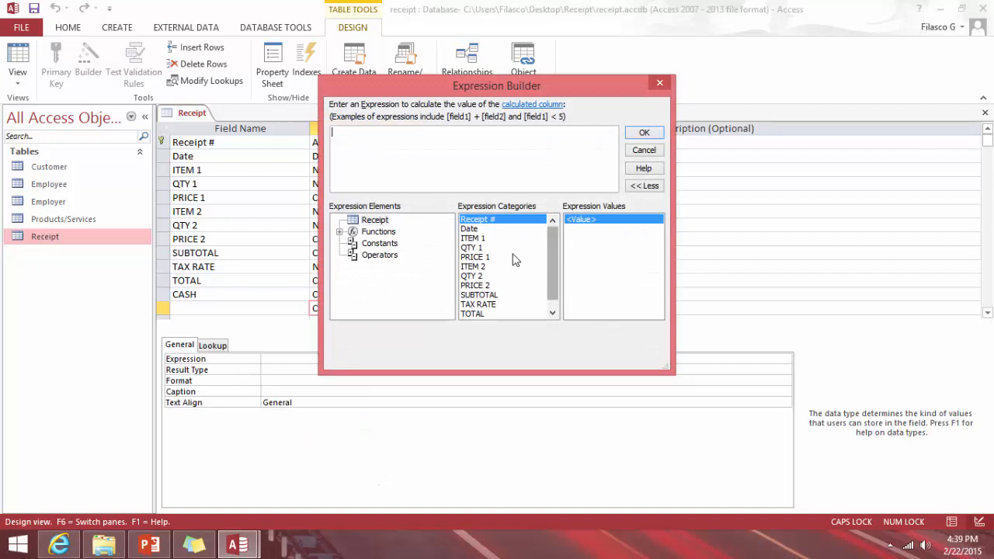
{"action": "left_click_drag", "start_coordinate": [551, 239], "coordinate": [536, 289]}
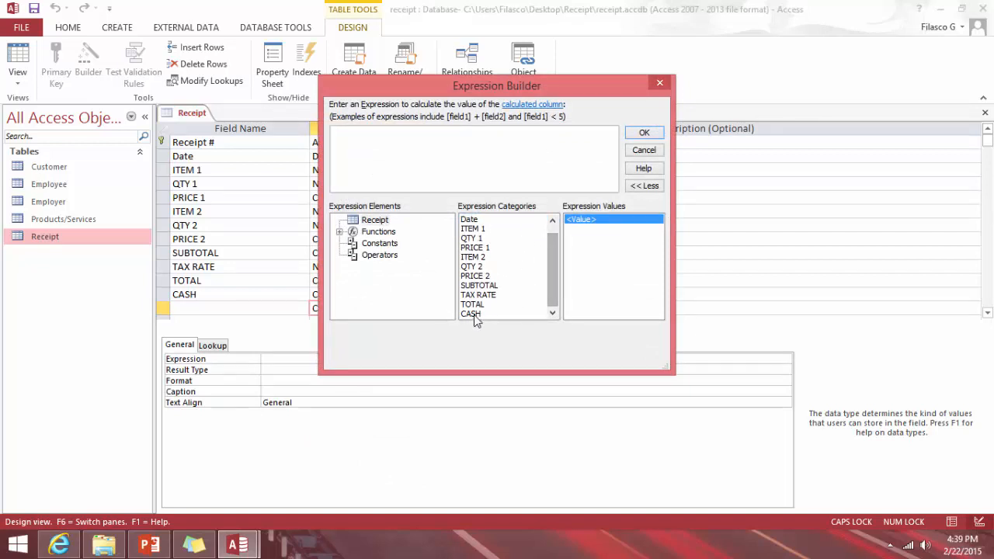
{"action": "double_click", "coordinate": [479, 315]}
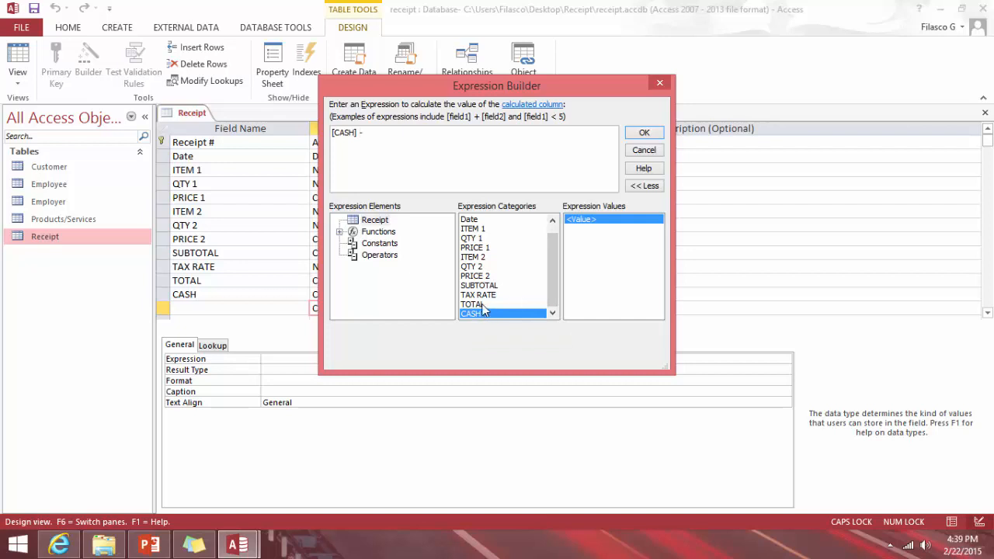
{"action": "double_click", "coordinate": [482, 304]}
{"action": "left_click", "coordinate": [653, 136]}
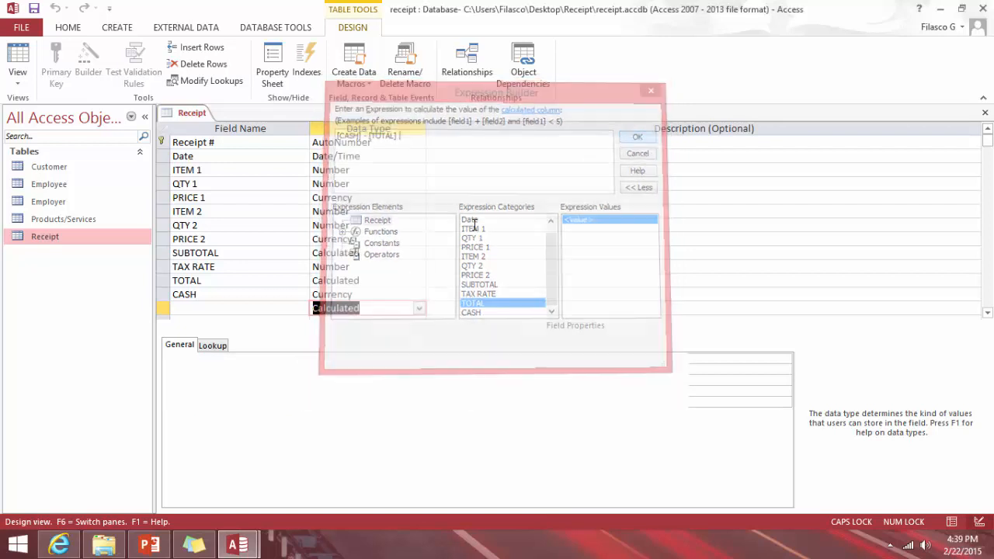
{"action": "left_click", "coordinate": [251, 307]}
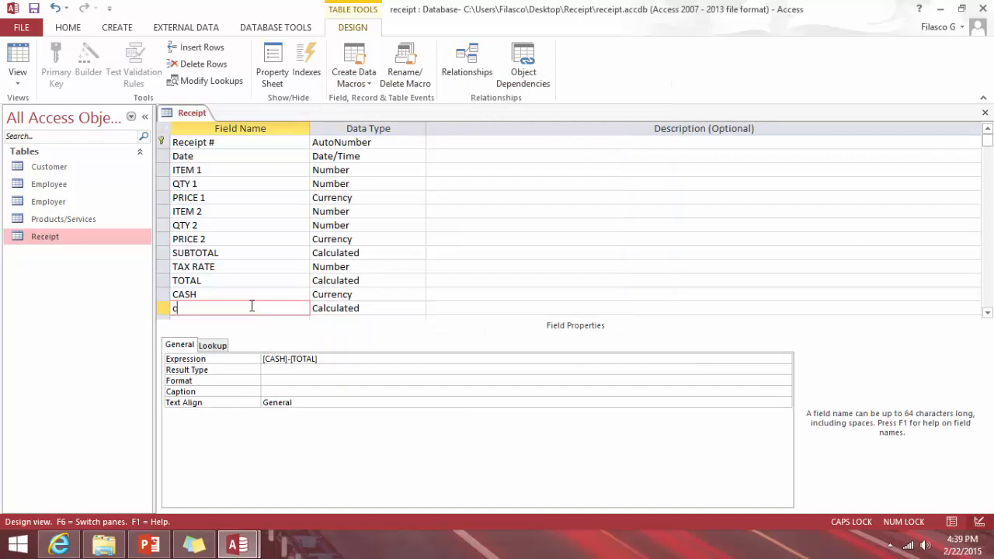
{"action": "type", "text": "CHANGE"}
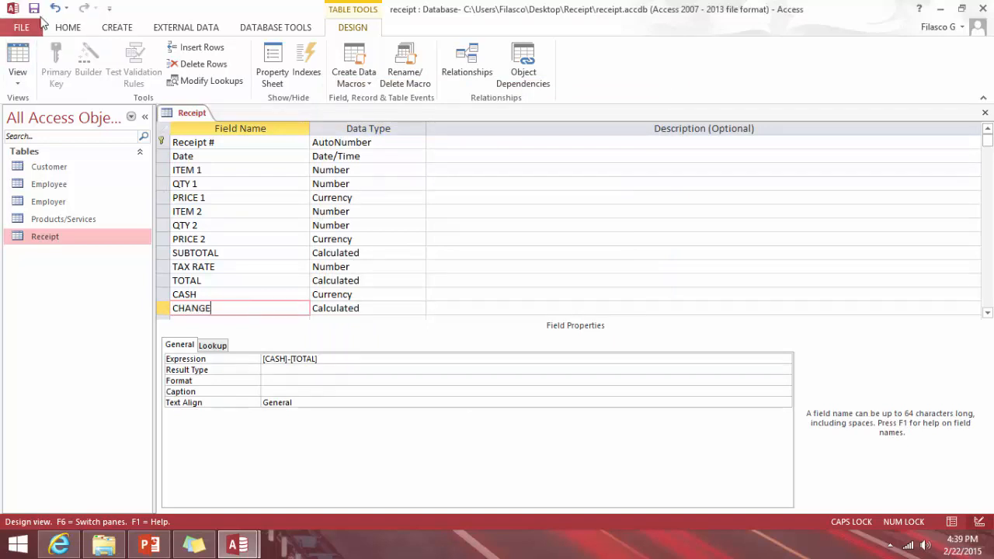
- Show the Receipt table in Datasheet view and fit the Date, ITEM 1, PRICE 1 and ITEM 2 columns to their contents
{"action": "left_click", "coordinate": [18, 56]}
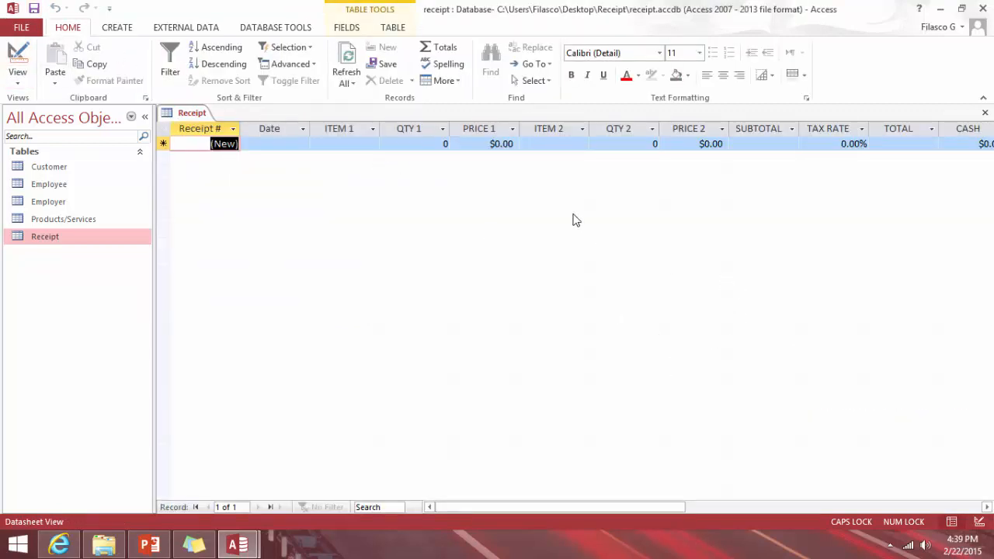
{"action": "double_click", "coordinate": [313, 129]}
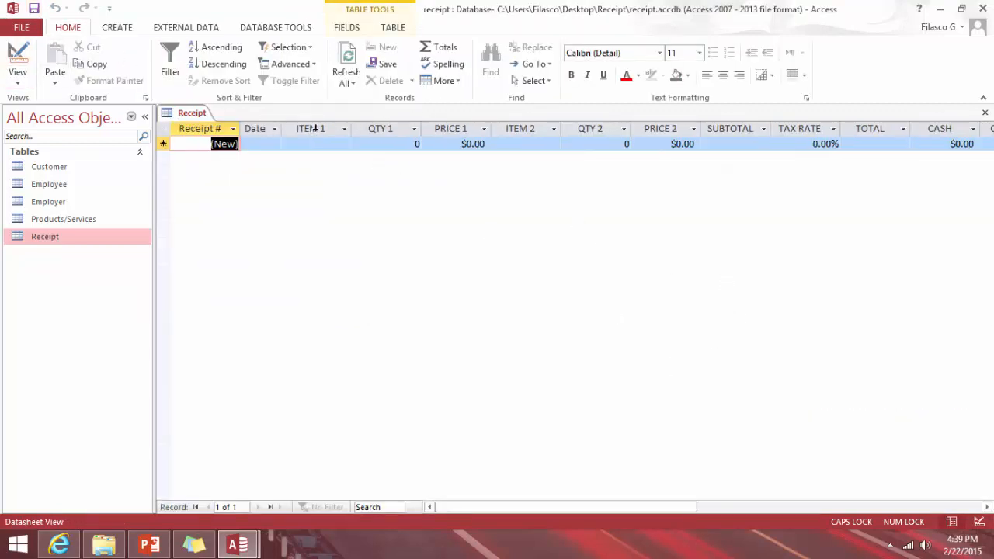
{"action": "double_click", "coordinate": [350, 128]}
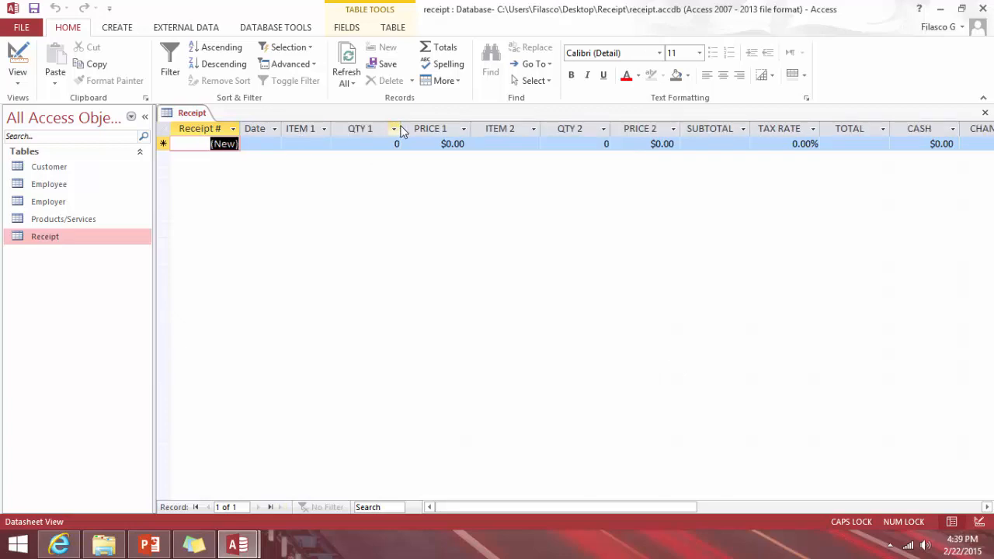
{"action": "left_click", "coordinate": [395, 129]}
{"action": "left_click", "coordinate": [396, 129]}
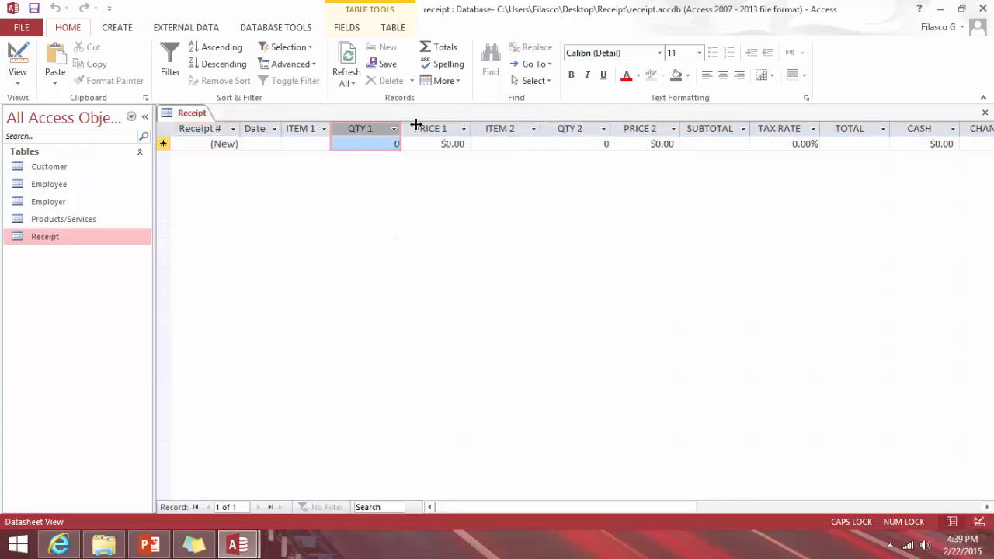
{"action": "double_click", "coordinate": [470, 128]}
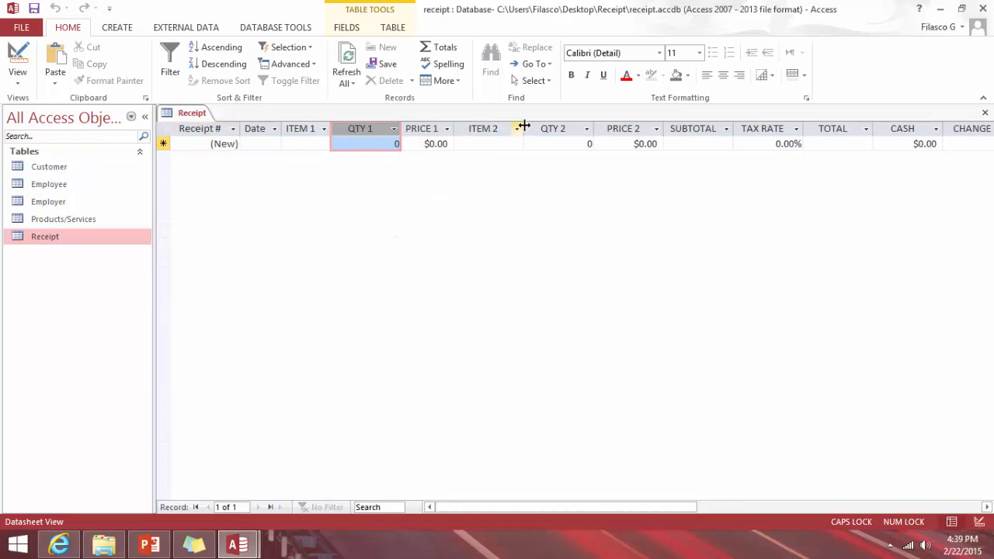
{"action": "double_click", "coordinate": [524, 126]}
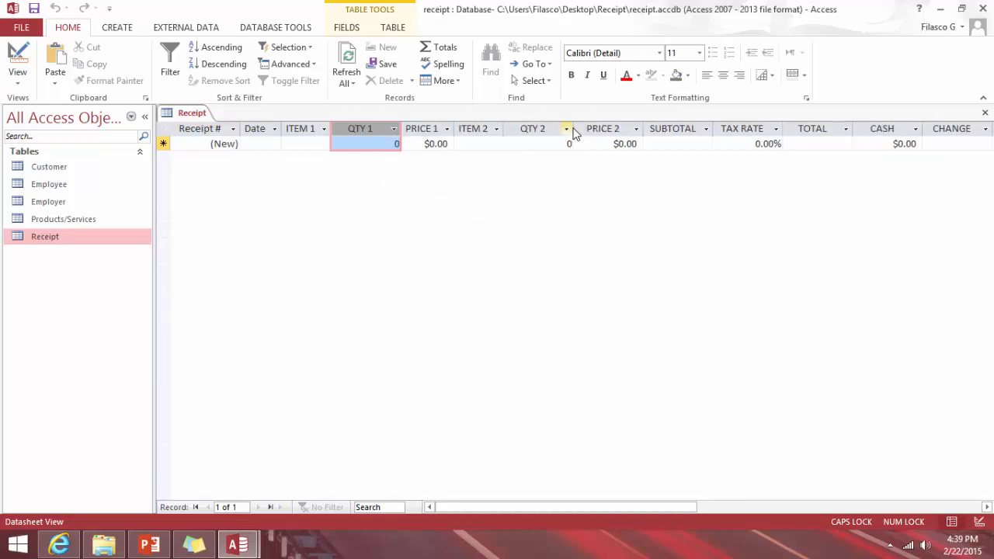
- Fit the width of the Receipt columns from QTY 2 through CHANGE to their contents
{"action": "double_click", "coordinate": [573, 128]}
{"action": "double_click", "coordinate": [619, 129]}
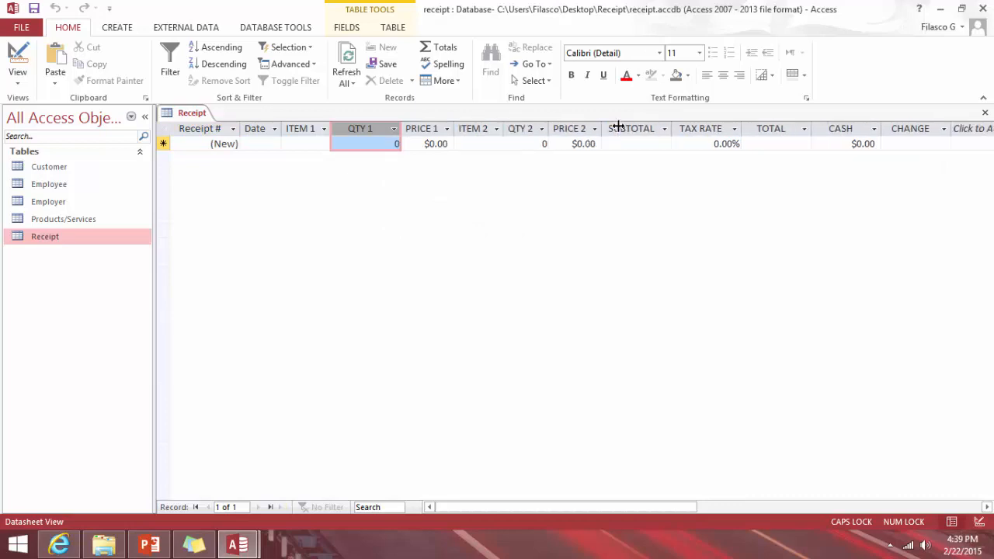
{"action": "double_click", "coordinate": [740, 128]}
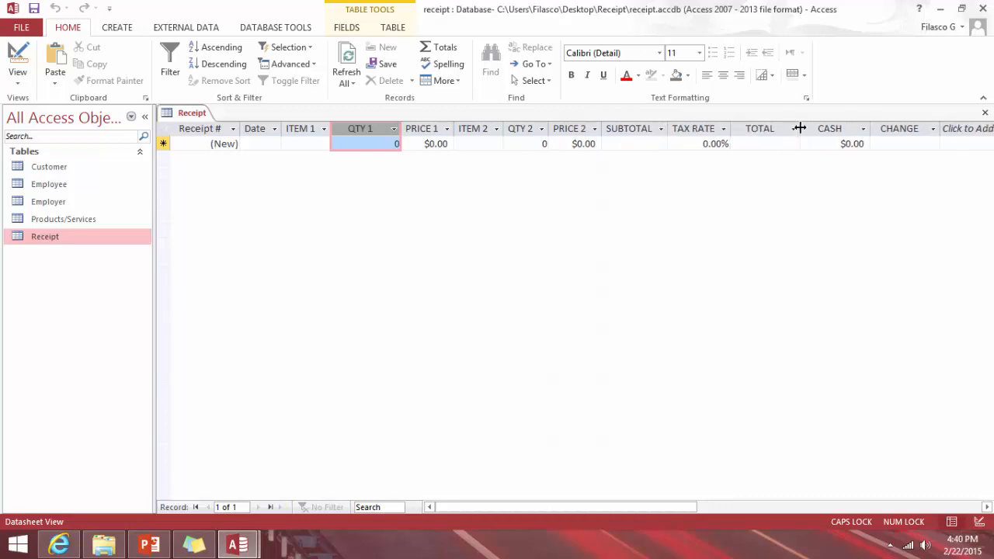
{"action": "double_click", "coordinate": [799, 128]}
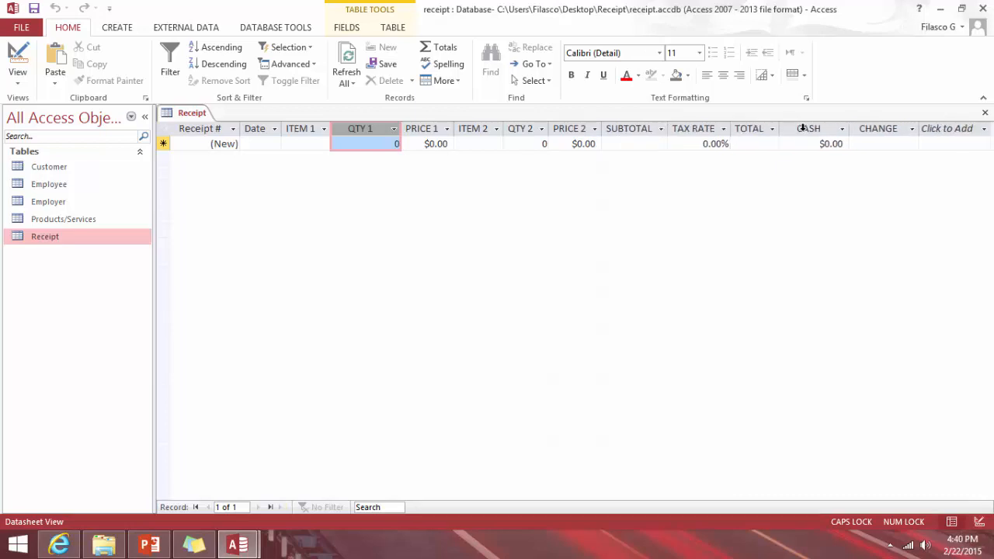
{"action": "double_click", "coordinate": [855, 128]}
{"action": "double_click", "coordinate": [892, 129]}
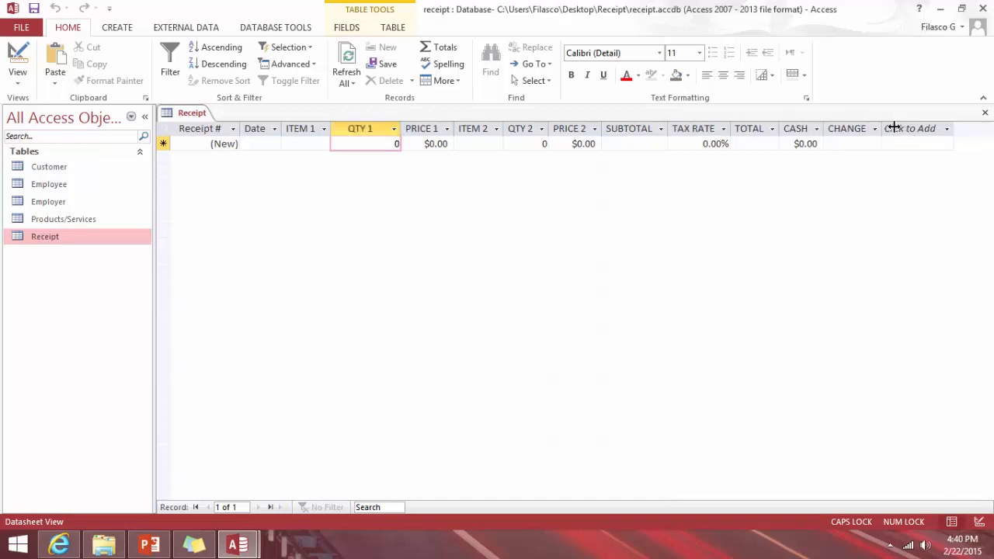
{"action": "left_click", "coordinate": [908, 129]}
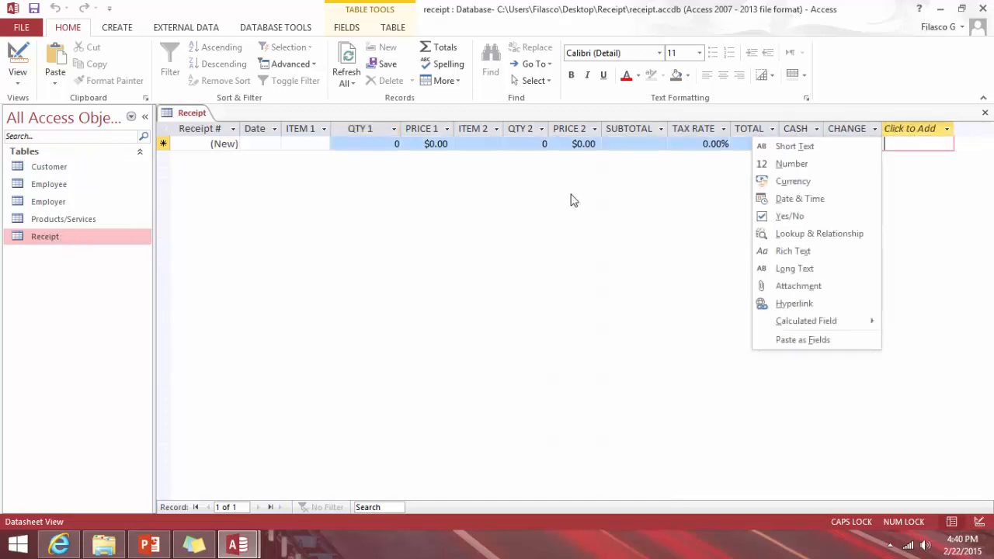
{"action": "left_click", "coordinate": [656, 238]}
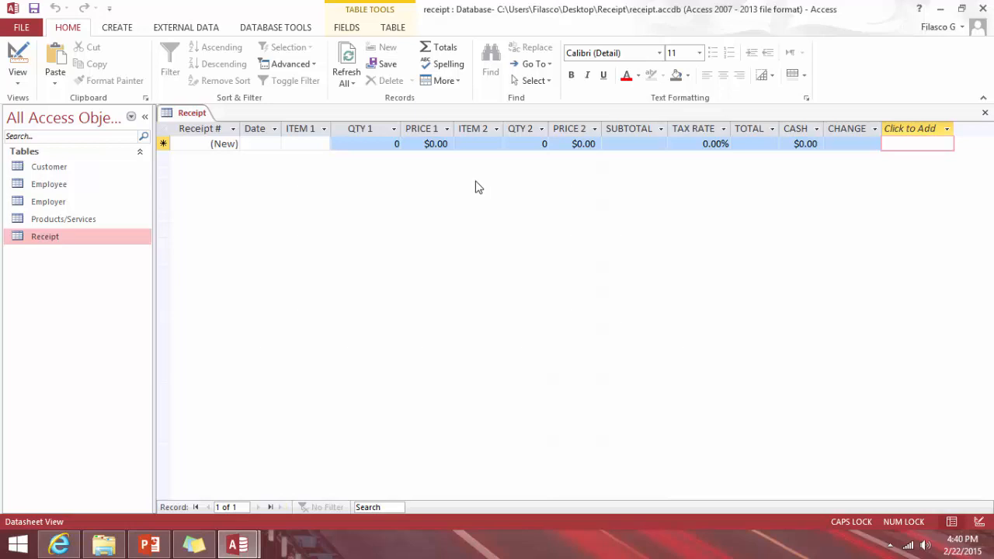
- Open the Products/Services table and start its first record with type Product and date 2/22/2015
{"action": "double_click", "coordinate": [54, 225]}
{"action": "left_click", "coordinate": [296, 144]}
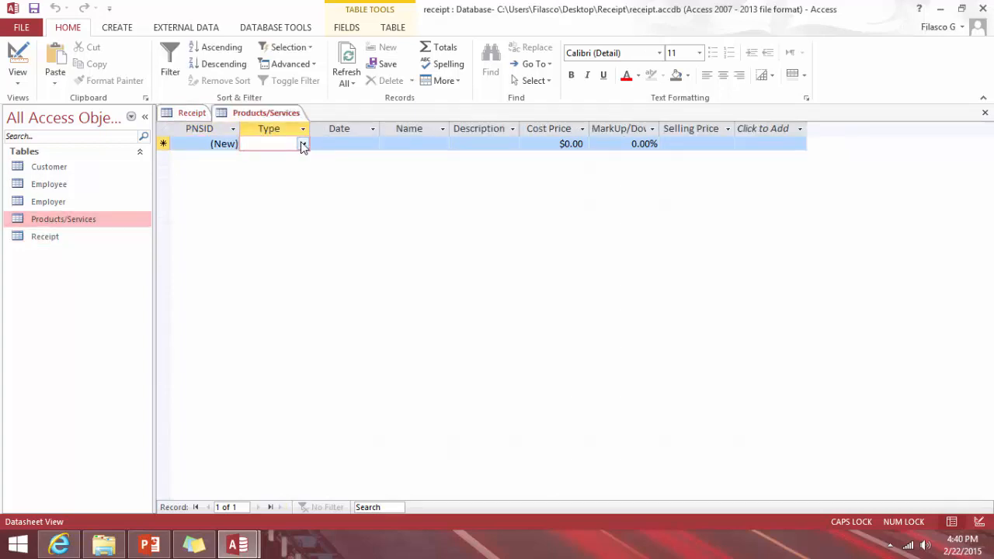
{"action": "left_click", "coordinate": [302, 145]}
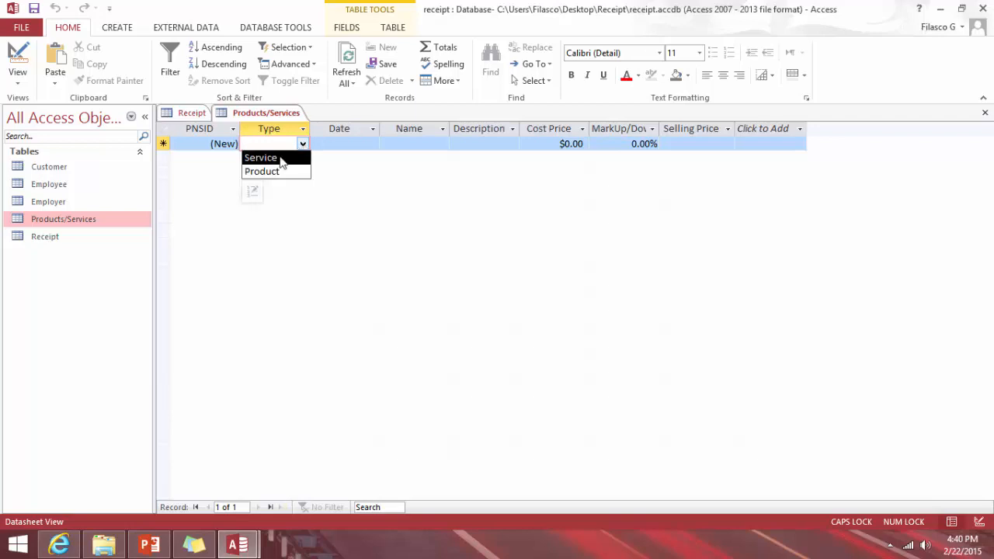
{"action": "left_click", "coordinate": [283, 170]}
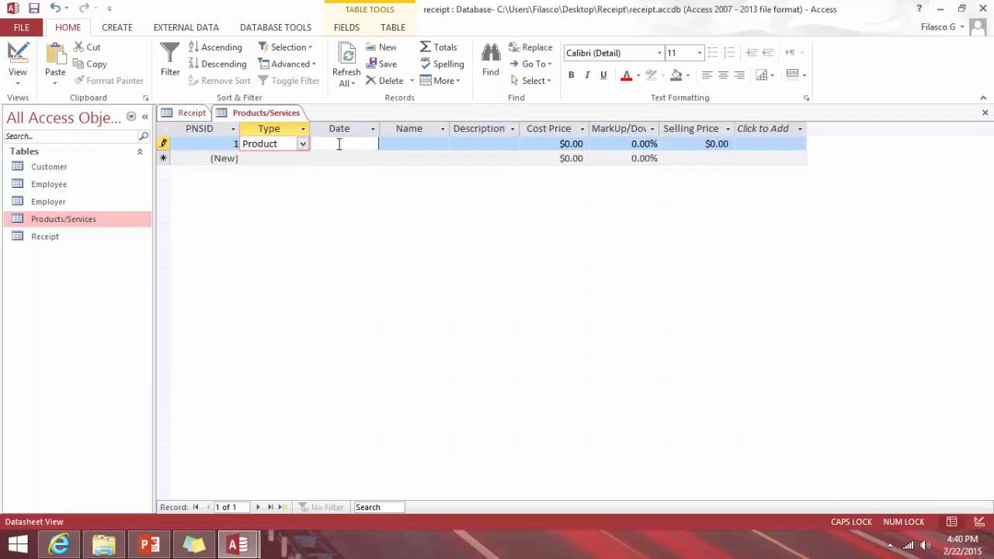
{"action": "left_click", "coordinate": [343, 144]}
{"action": "left_click", "coordinate": [386, 144]}
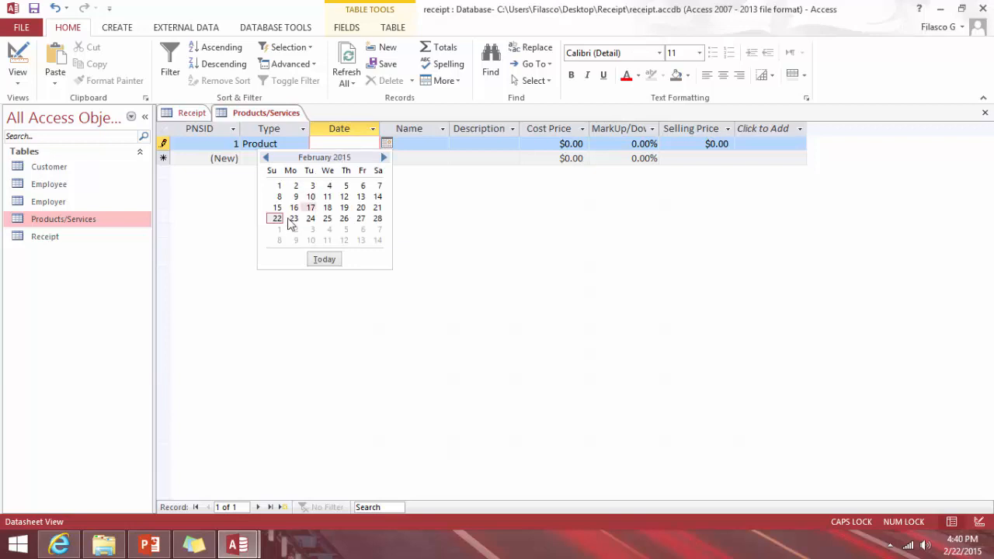
{"action": "left_click", "coordinate": [277, 218]}
- Enter the name Sony Camera and the description Camera in the first Products/Services record
{"action": "left_click", "coordinate": [409, 144]}
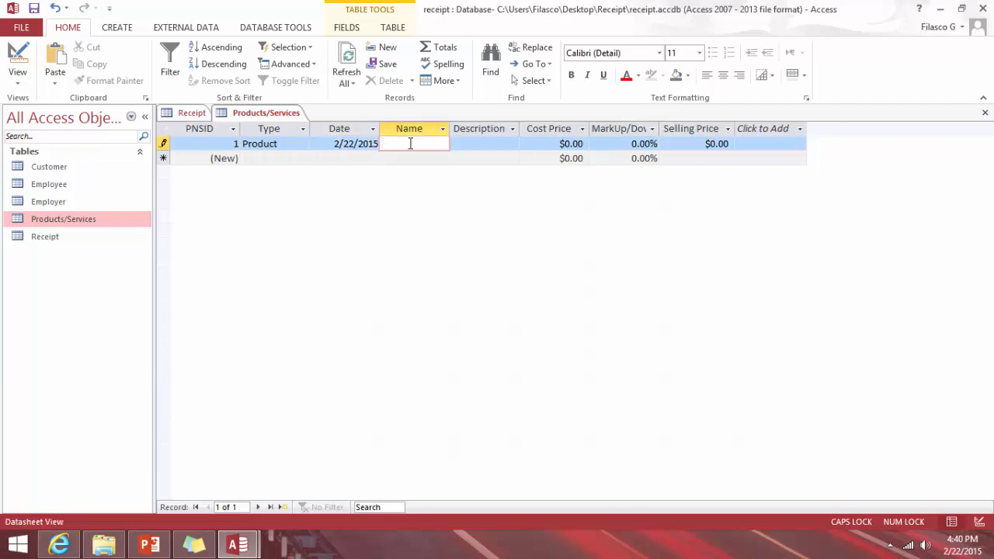
{"action": "type", "text": "sON"}
{"action": "key", "text": "BackSpace"}
{"action": "key", "text": "BackSpace"}
{"action": "key", "text": "Caps_Lock"}
{"action": "type", "text": "o"}
{"action": "key", "text": "Tab"}
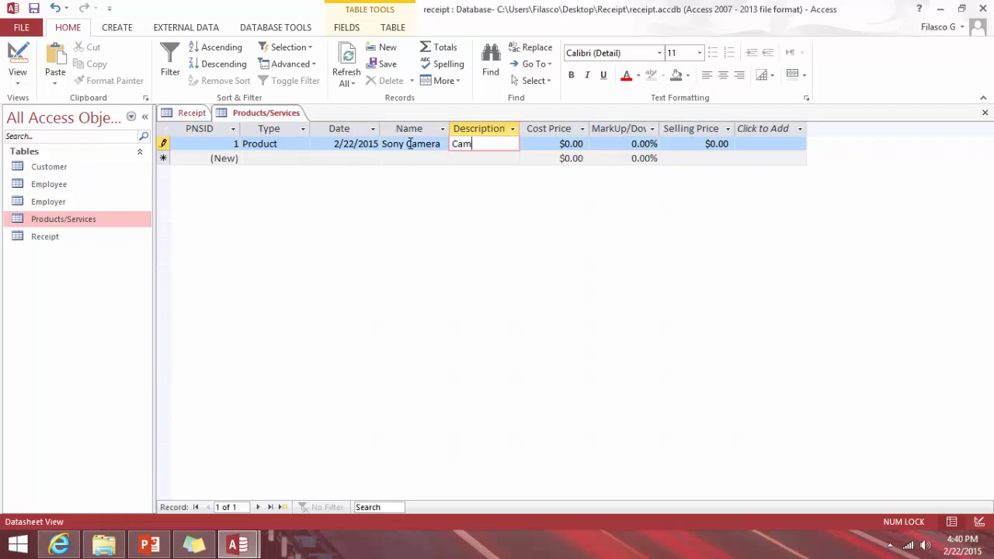
{"action": "key", "text": "Tab"}
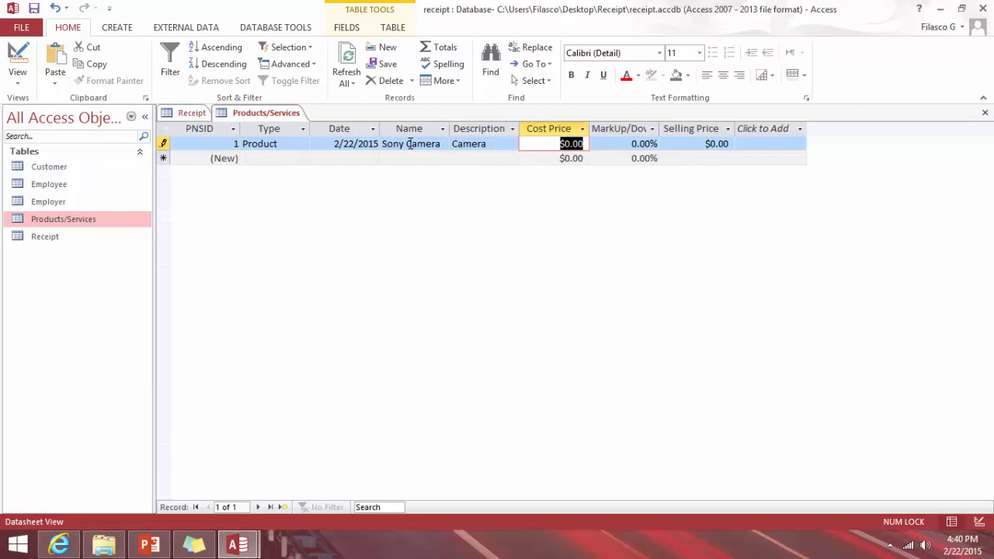
- Set the Sony Camera record's cost price to $120 and its markup to 5%
{"action": "type", "text": "120"}
{"action": "key", "text": "Tab"}
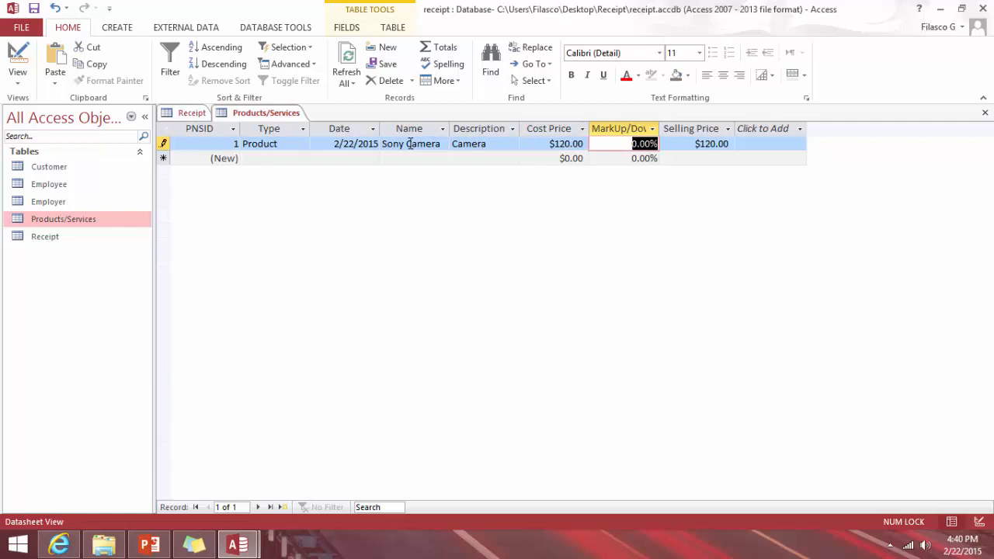
{"action": "type", "text": "5%"}
{"action": "key", "text": "Tab"}
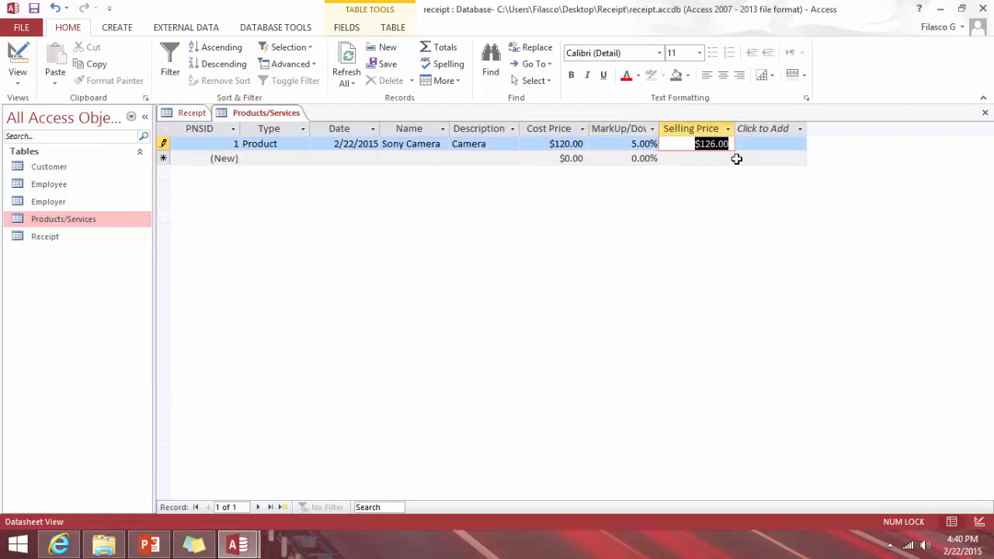
- Start a second Products/Services record with type Service and date 2/22/2015
{"action": "left_click", "coordinate": [270, 159]}
{"action": "left_click", "coordinate": [313, 159]}
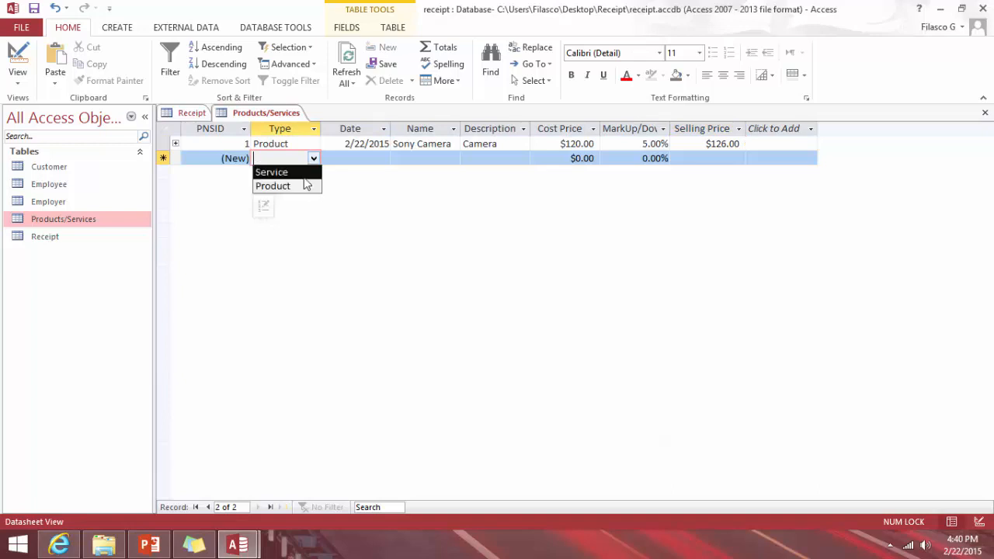
{"action": "left_click", "coordinate": [309, 173]}
{"action": "left_click", "coordinate": [362, 159]}
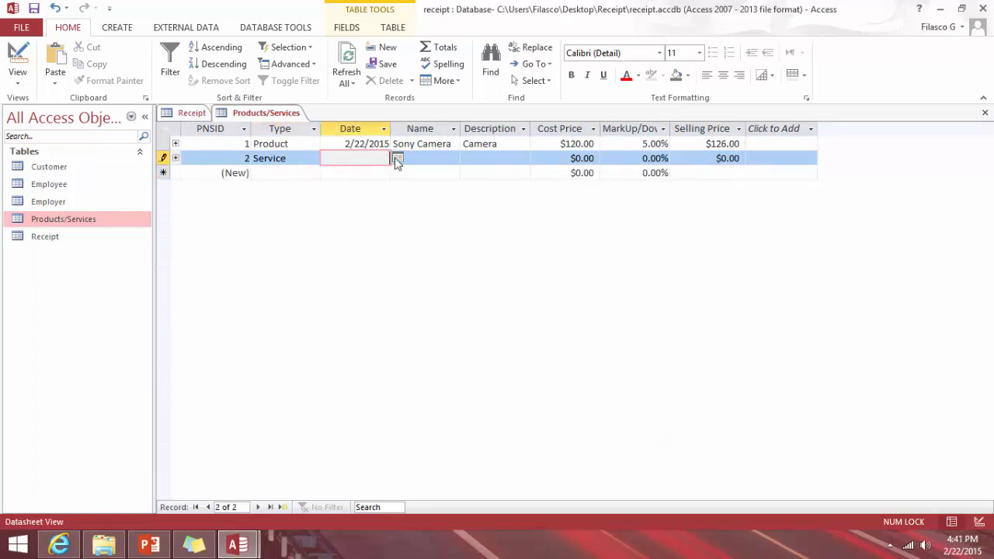
{"action": "left_click", "coordinate": [396, 158]}
{"action": "left_click", "coordinate": [283, 230]}
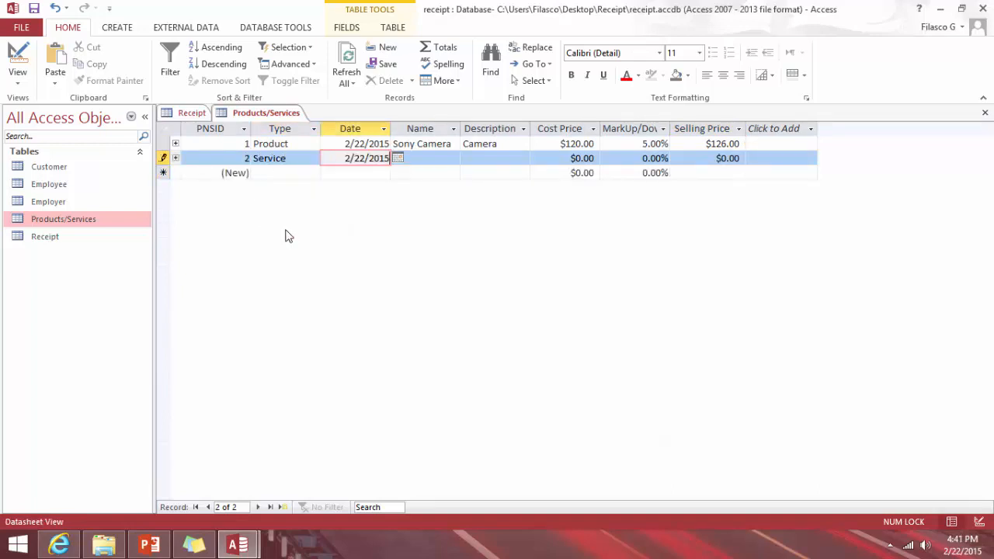
- Enter the name Tutorials and the description teaching in the Service record
{"action": "left_click", "coordinate": [441, 159]}
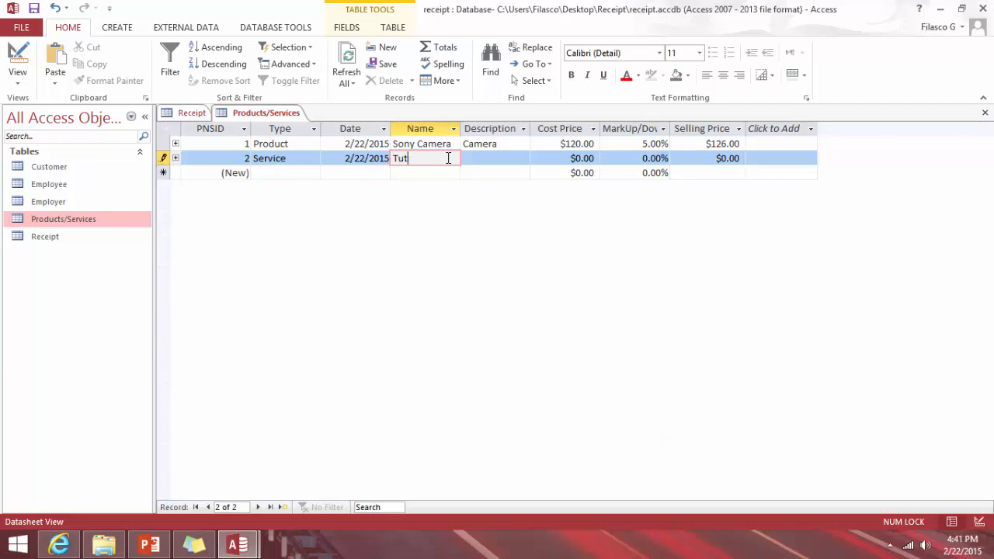
{"action": "type", "text": "ials"}
{"action": "key", "text": "Tab"}
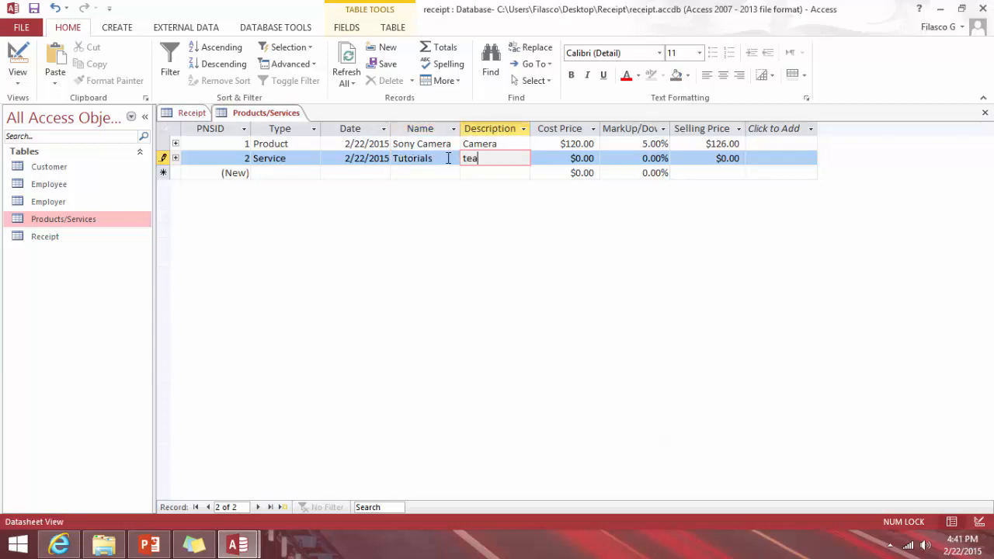
{"action": "type", "text": "teaching"}
{"action": "key", "text": "Tab"}
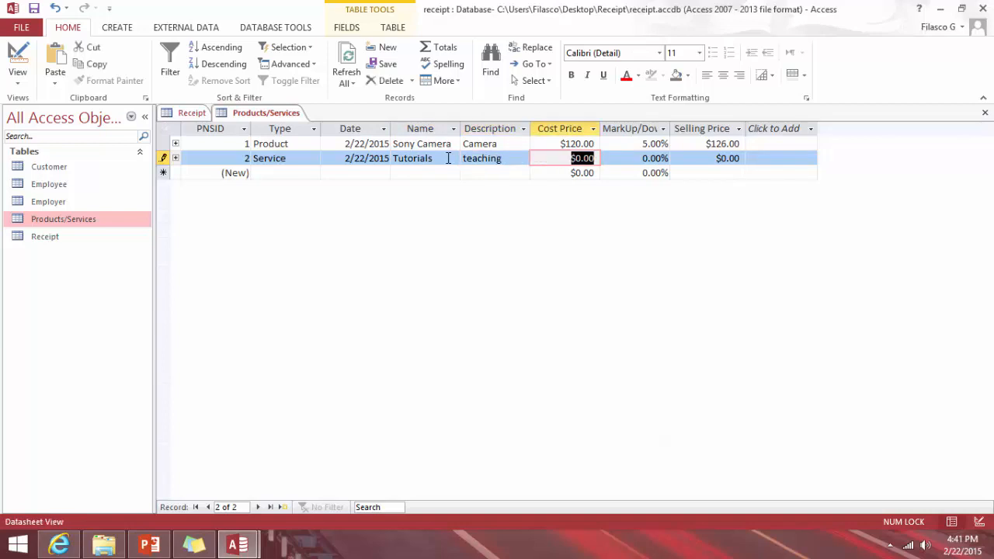
- Set the Tutorials record's cost price to $50 and its markup to 0%
{"action": "type", "text": "50"}
{"action": "key", "text": "Tab"}
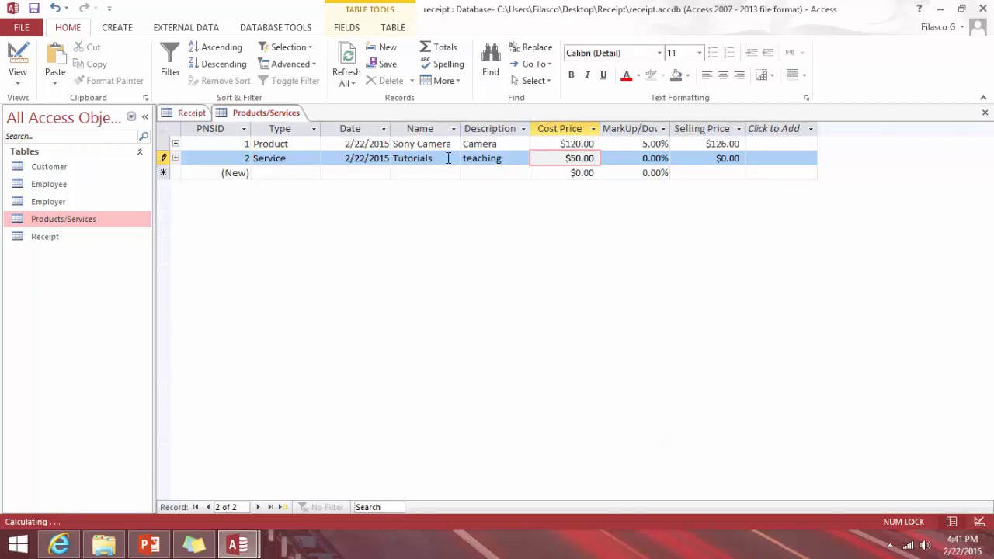
{"action": "type", "text": "5"}
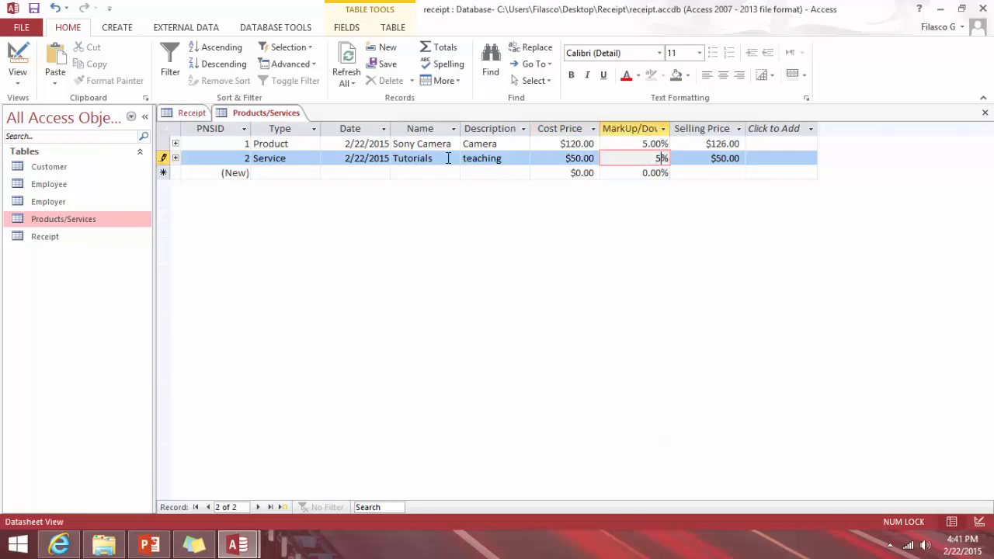
{"action": "key", "text": "Tab"}
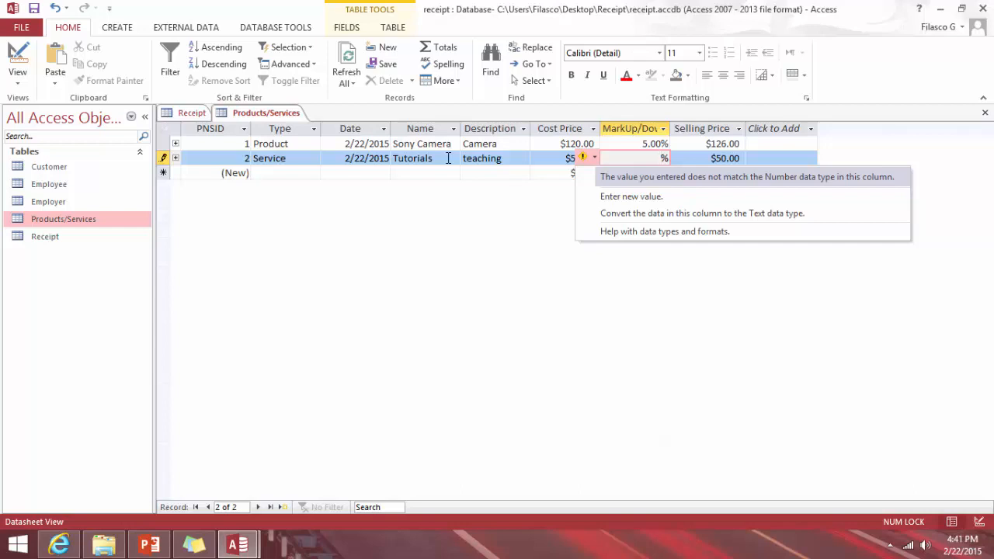
{"action": "left_click", "coordinate": [638, 196]}
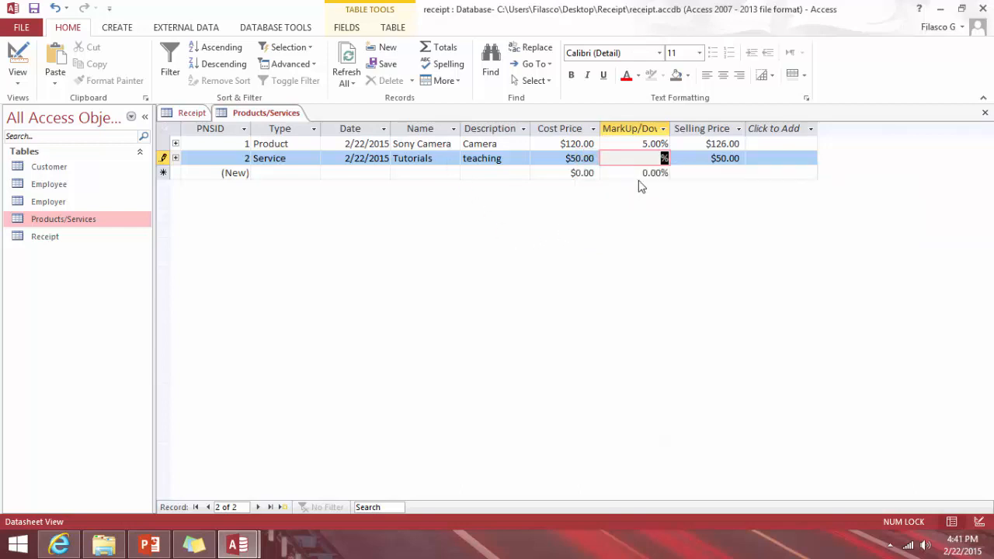
{"action": "type", "text": "0"}
{"action": "key", "text": "Tab"}
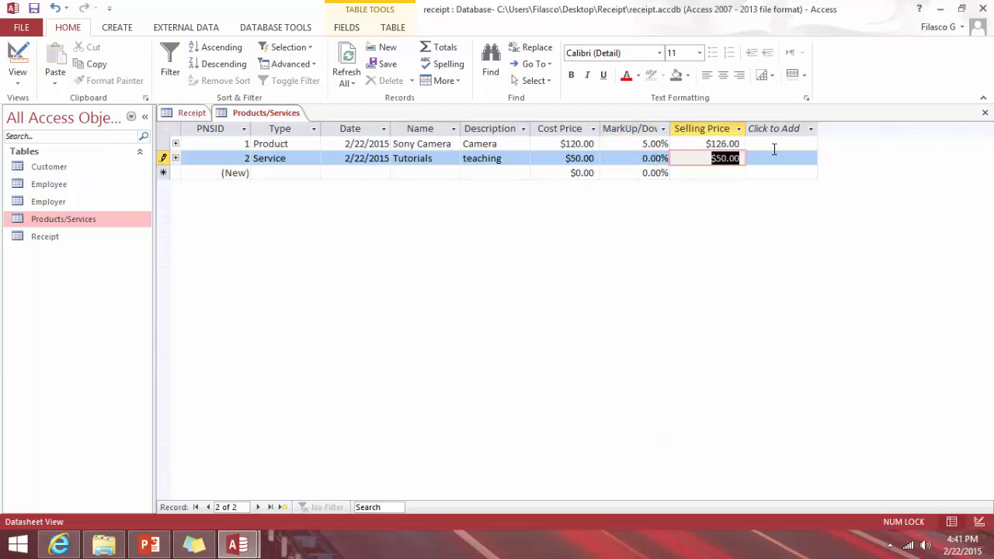
- Close all open tables, saving the Receipt table's layout changes, and reopen the Receipt table
{"action": "right_click", "coordinate": [276, 115]}
{"action": "left_click", "coordinate": [316, 156]}
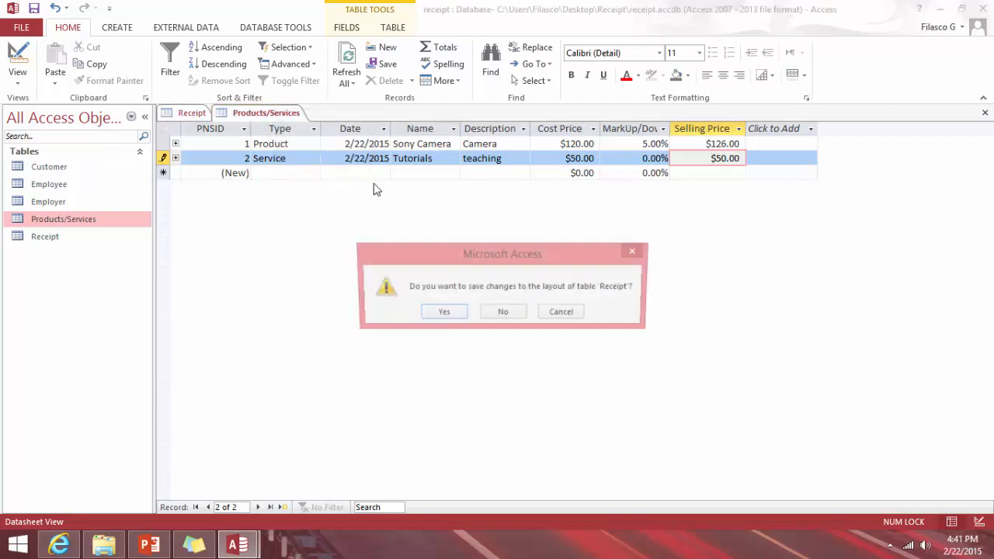
{"action": "left_click", "coordinate": [442, 314]}
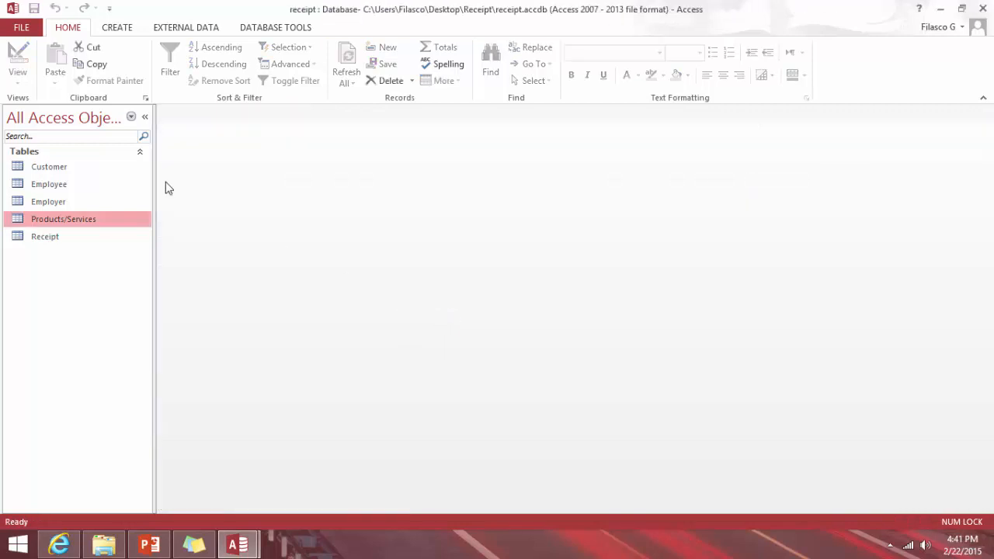
{"action": "left_click", "coordinate": [53, 239]}
{"action": "double_click", "coordinate": [54, 241]}
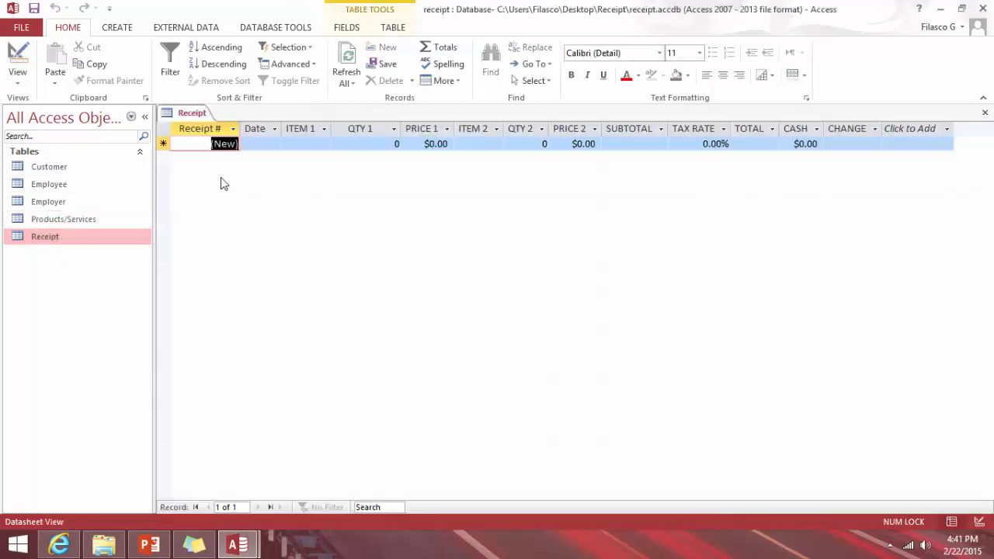
- Start the first Receipt record with date 2/22/2015 and Tutorials as ITEM 1
{"action": "left_click", "coordinate": [280, 143]}
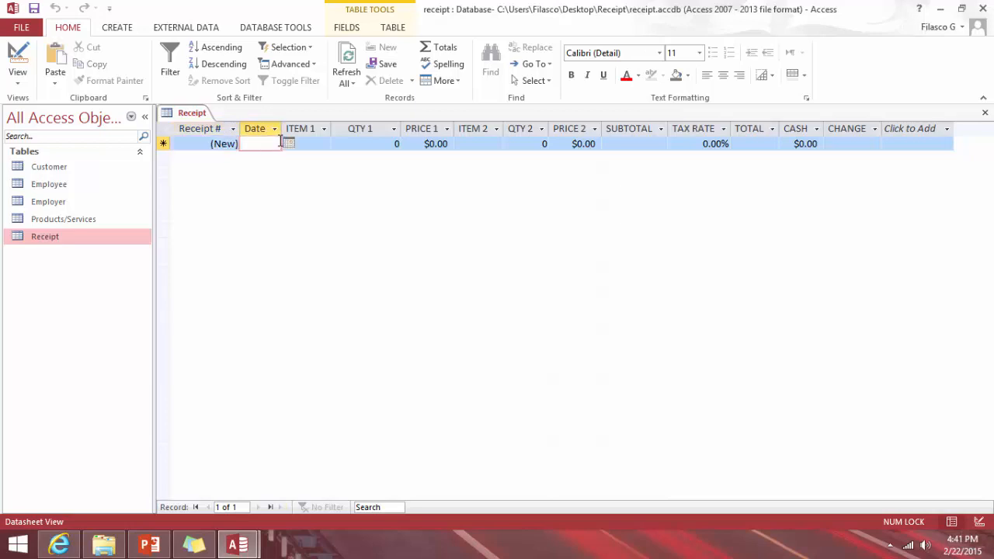
{"action": "left_click", "coordinate": [287, 144]}
{"action": "left_click", "coordinate": [177, 217]}
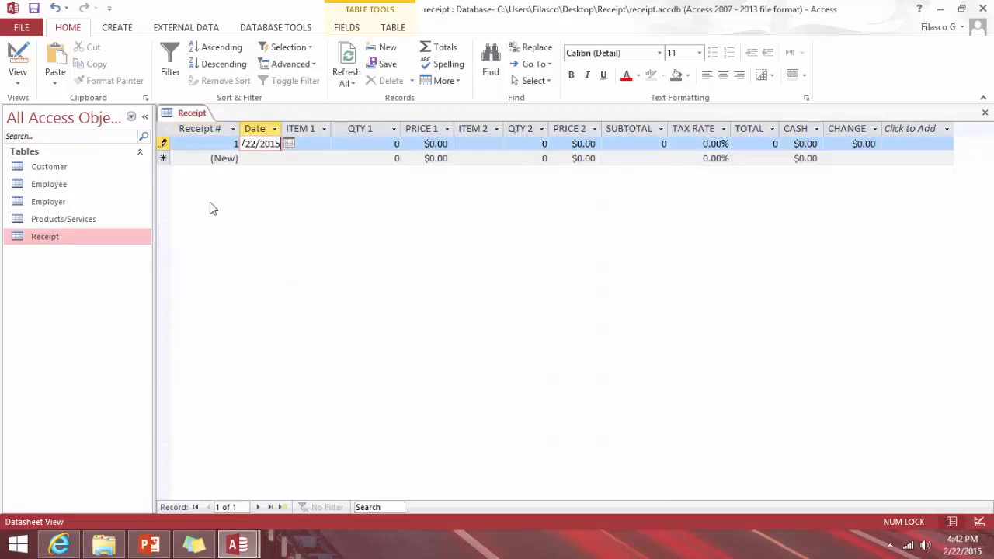
{"action": "left_click", "coordinate": [323, 144]}
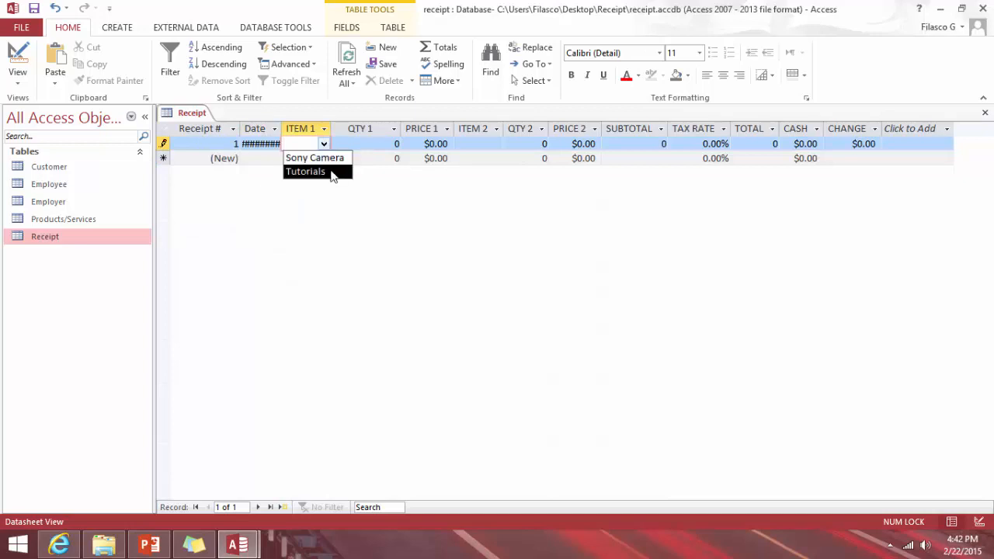
{"action": "left_click", "coordinate": [331, 171]}
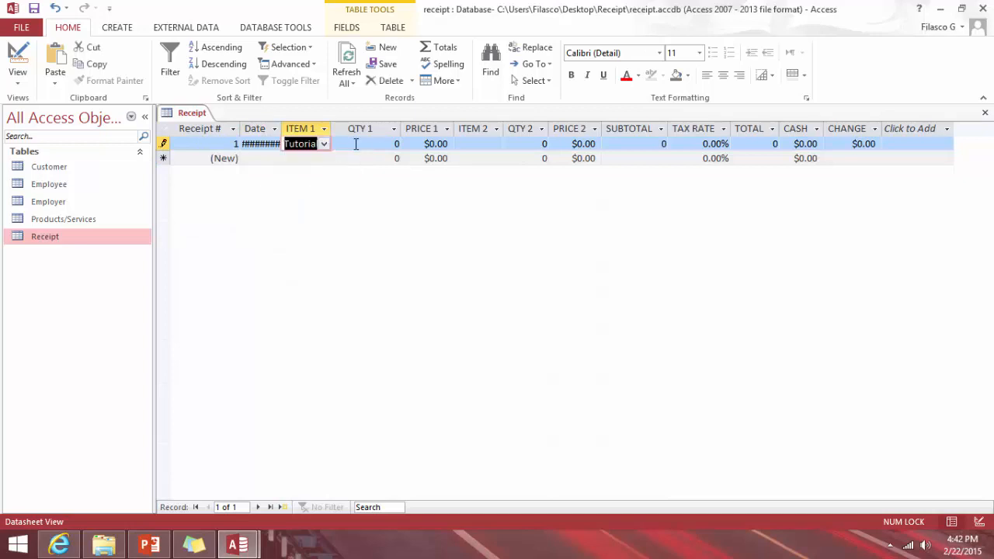
- Set the first receipt's QTY 1 to 1 and PRICE 1 to $50
{"action": "left_click", "coordinate": [396, 144]}
{"action": "double_click", "coordinate": [397, 143]}
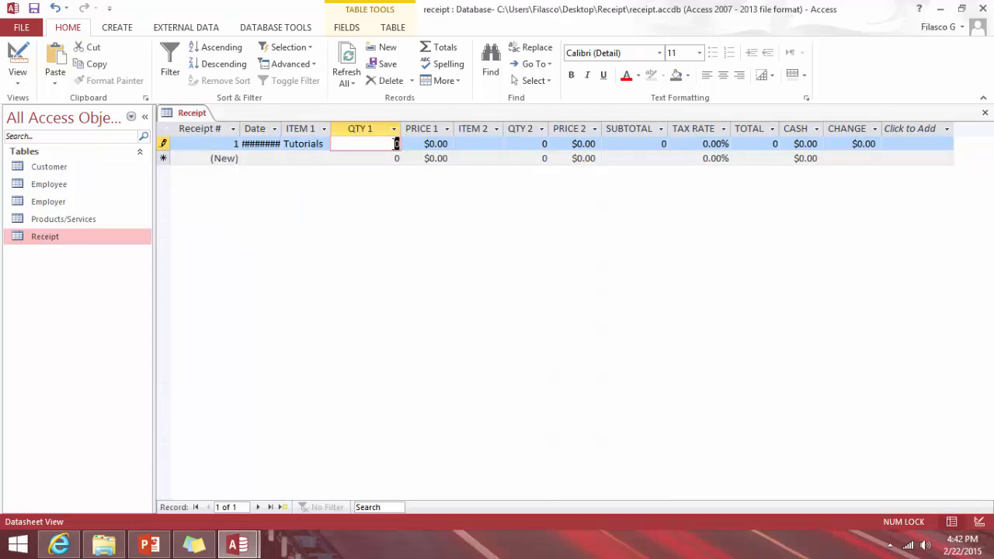
{"action": "key", "text": "BackSpace"}
{"action": "type", "text": "1"}
{"action": "key", "text": "Tab"}
{"action": "type", "text": "50"}
{"action": "key", "text": "Tab"}
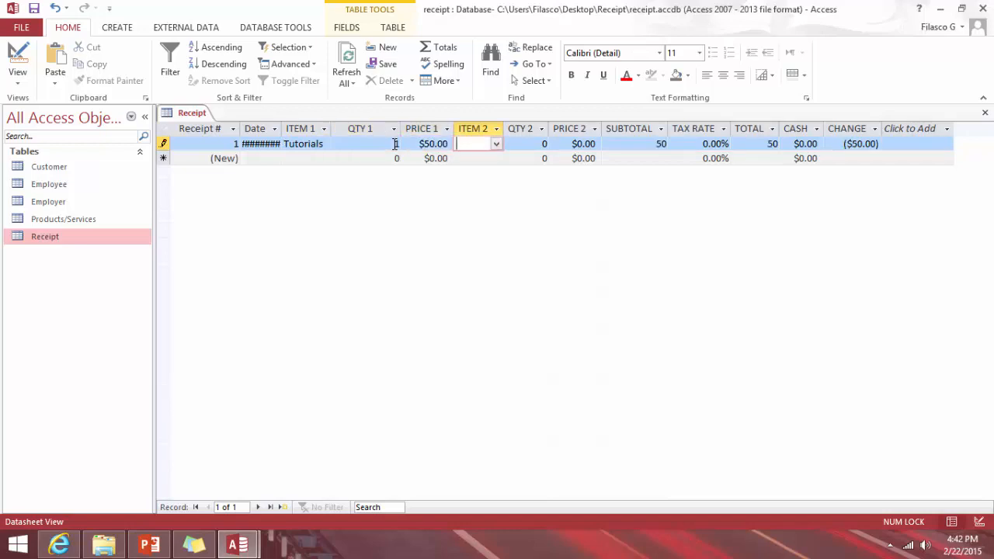
- Fit the Receipt table's Date column to its contents and close the table
{"action": "double_click", "coordinate": [281, 129]}
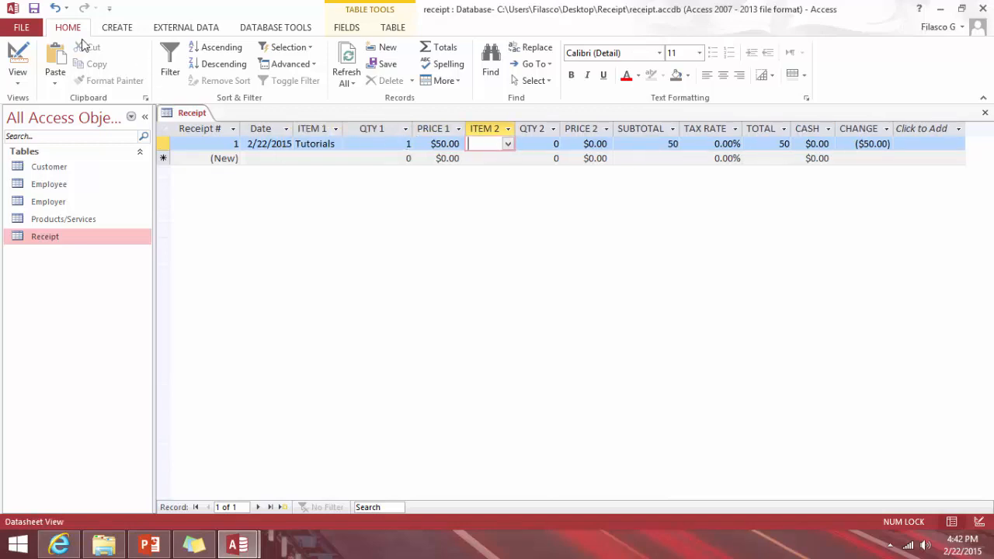
{"action": "right_click", "coordinate": [191, 112]}
{"action": "left_click", "coordinate": [229, 140]}
- Open the Products/Services table and start a third record with type Service and date 2/22/2015
{"action": "double_click", "coordinate": [65, 222]}
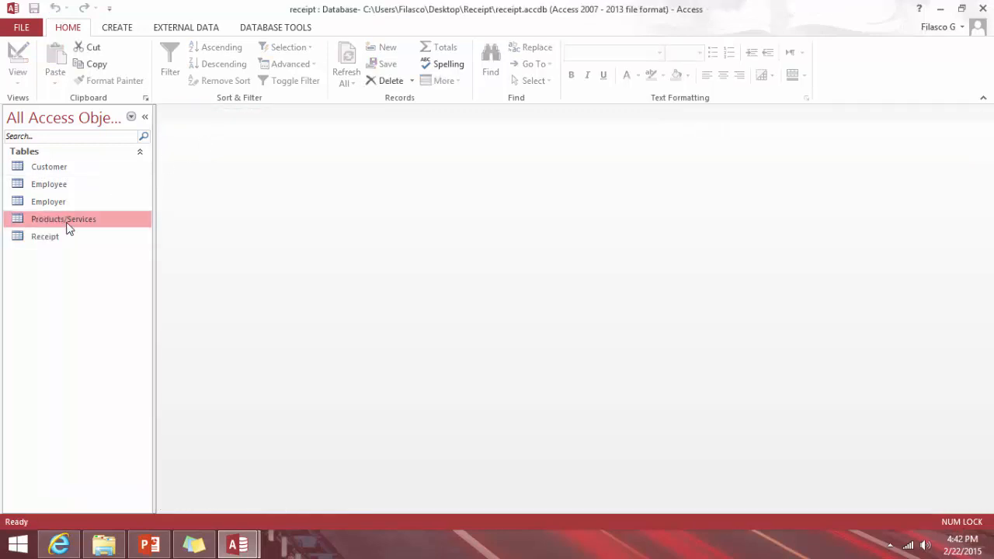
{"action": "left_click", "coordinate": [274, 172]}
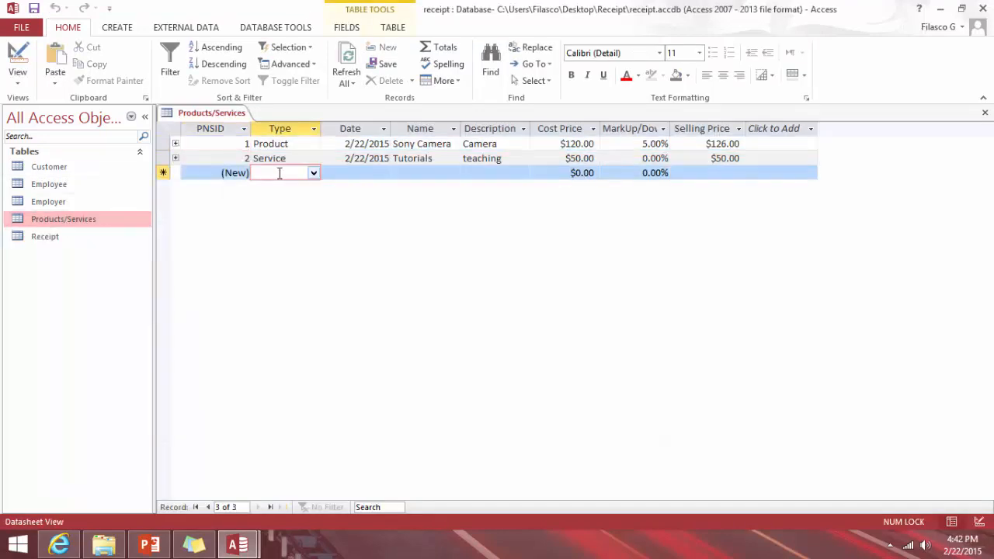
{"action": "left_click", "coordinate": [314, 174]}
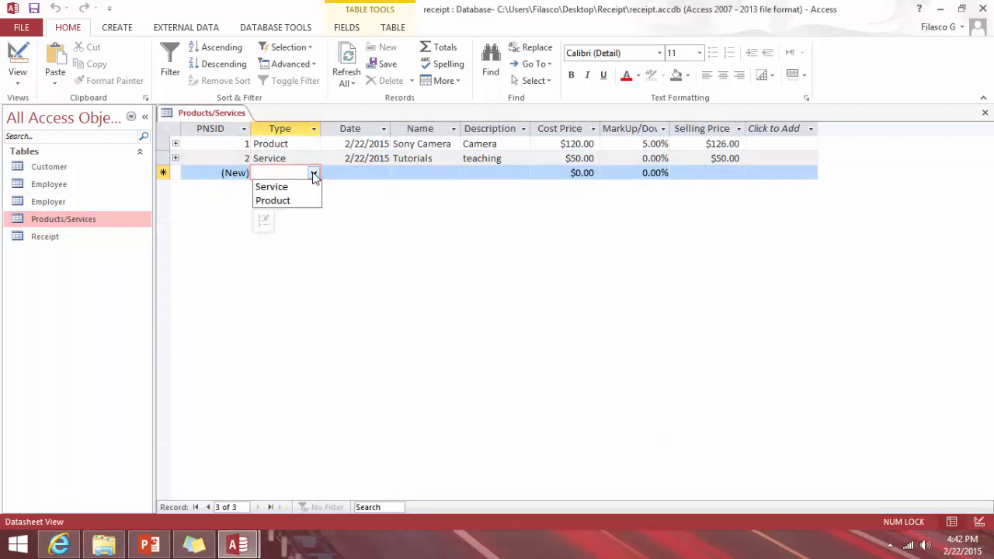
{"action": "left_click", "coordinate": [314, 187]}
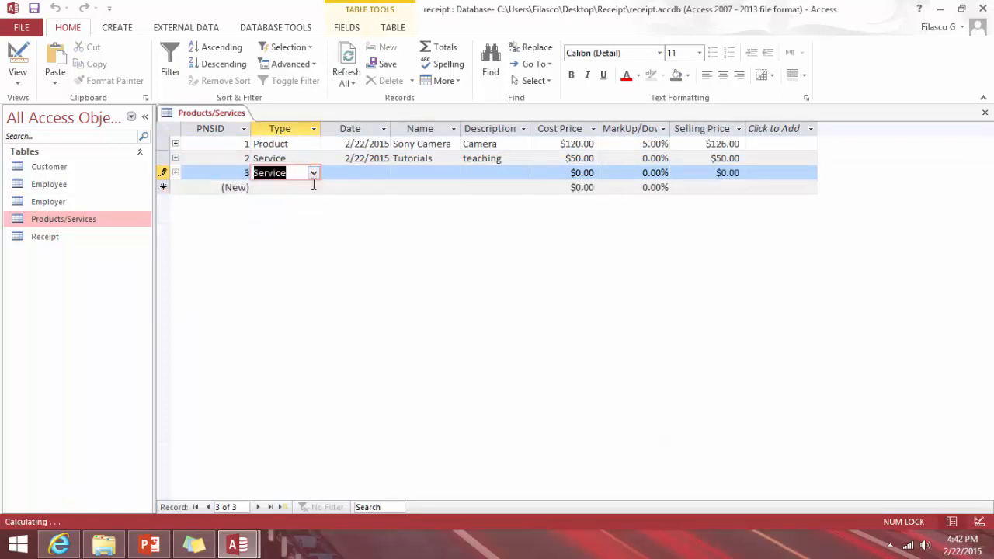
{"action": "left_click", "coordinate": [352, 172]}
{"action": "left_click", "coordinate": [397, 171]}
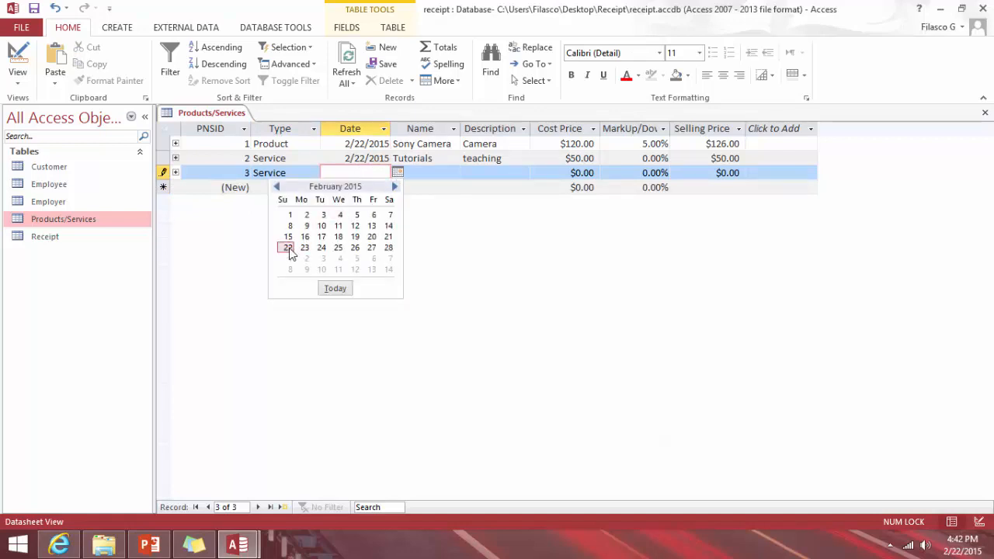
{"action": "left_click", "coordinate": [288, 248]}
- Enter the name None and the description N/A in the third record, leaving its price and markup at their defaults
{"action": "left_click", "coordinate": [427, 173]}
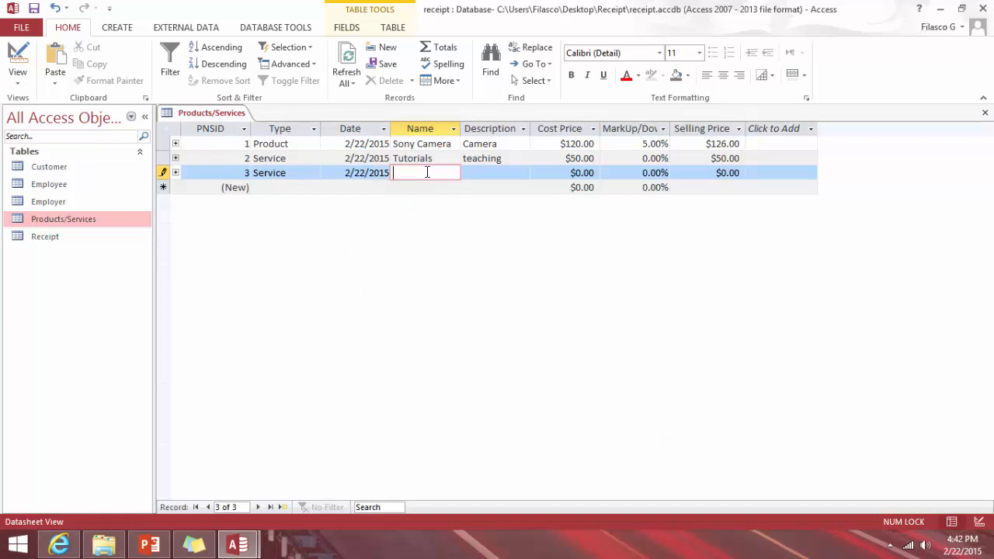
{"action": "type", "text": "None"}
{"action": "key", "text": "Tab"}
{"action": "type", "text": "N"}
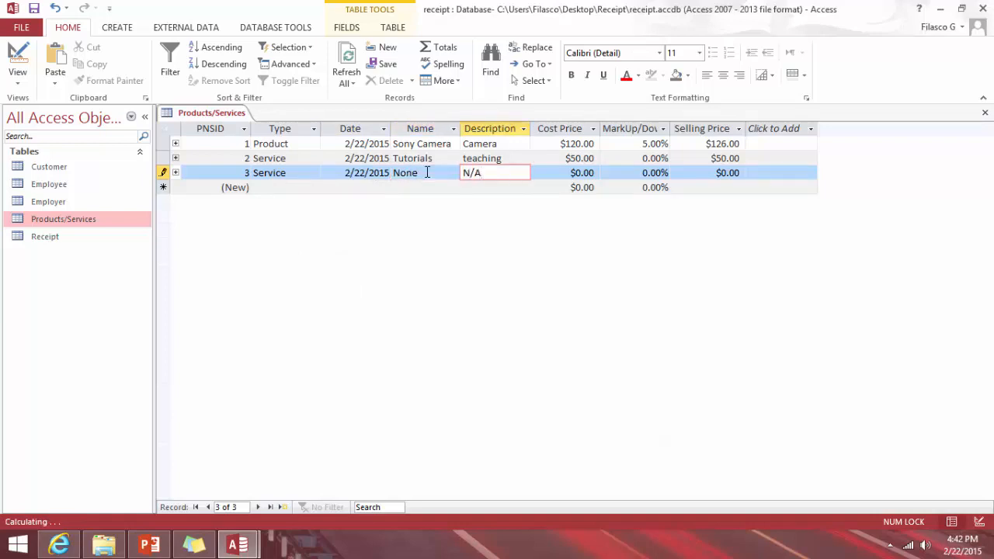
{"action": "key", "text": "Tab"}
{"action": "key", "text": "Tab"}
{"action": "key", "text": "Tab"}
{"action": "key", "text": "Tab"}
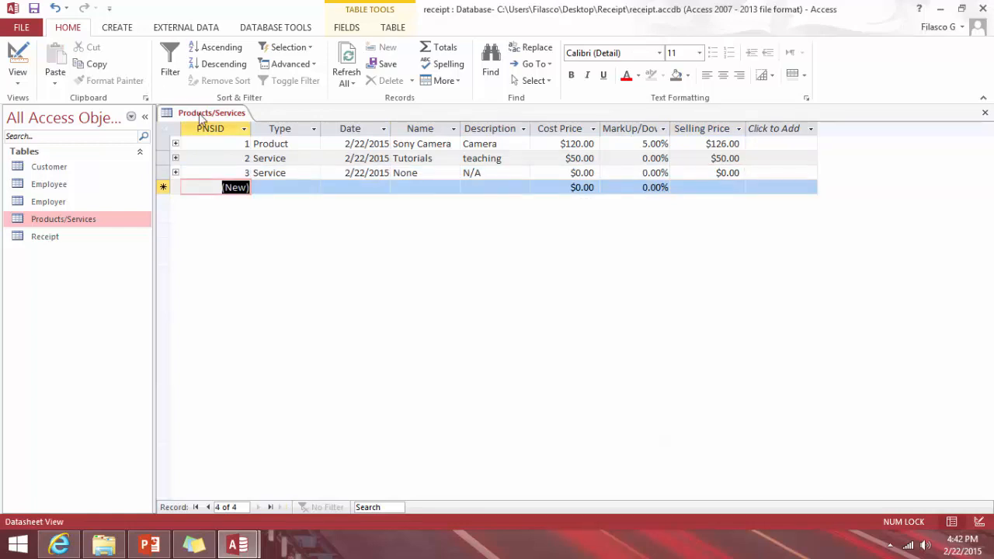
- Close the Products/Services table and reopen the Receipt table
{"action": "right_click", "coordinate": [229, 112]}
{"action": "left_click", "coordinate": [262, 143]}
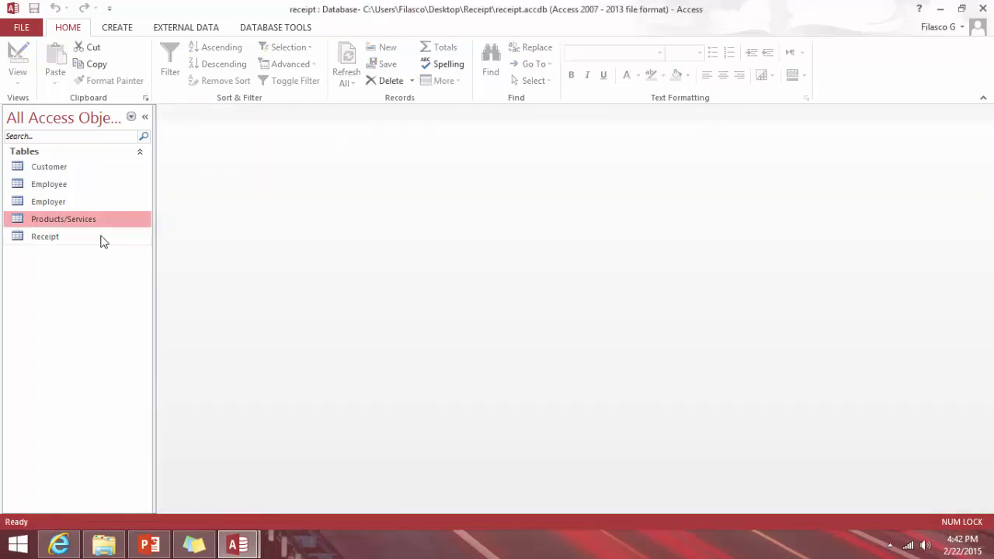
{"action": "left_click", "coordinate": [46, 235]}
{"action": "double_click", "coordinate": [46, 236]}
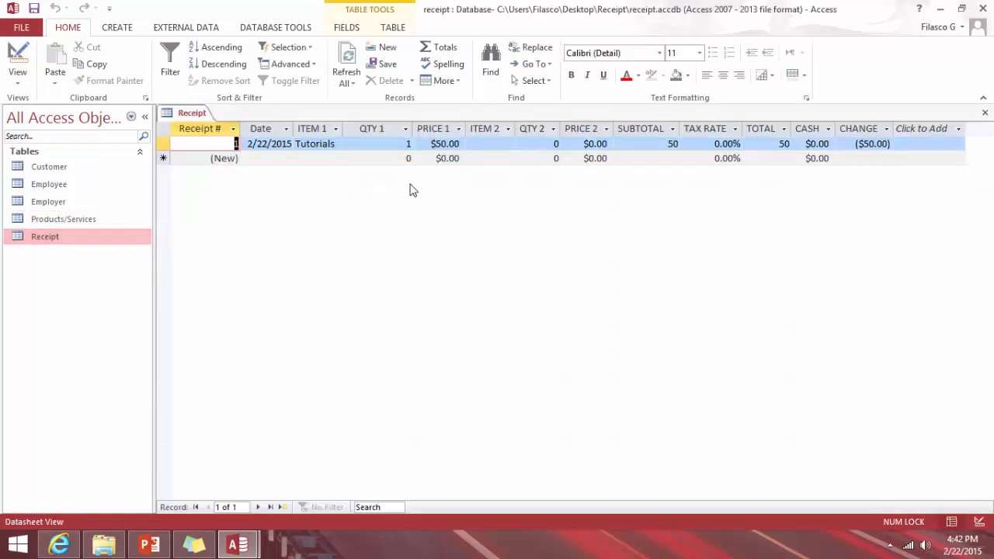
- Choose None as ITEM 2 and set the tax rate to 5% in the first receipt
{"action": "left_click", "coordinate": [509, 142]}
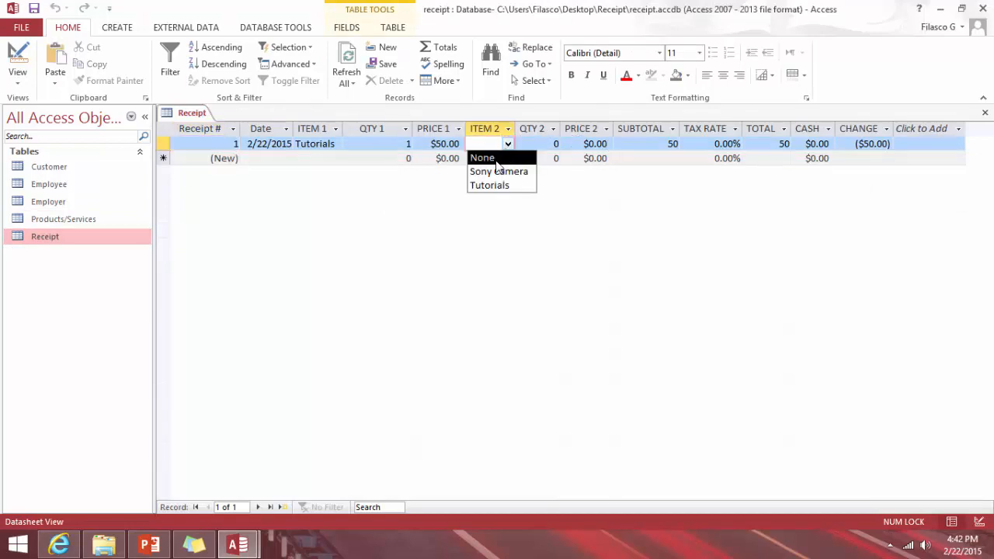
{"action": "left_click", "coordinate": [495, 159]}
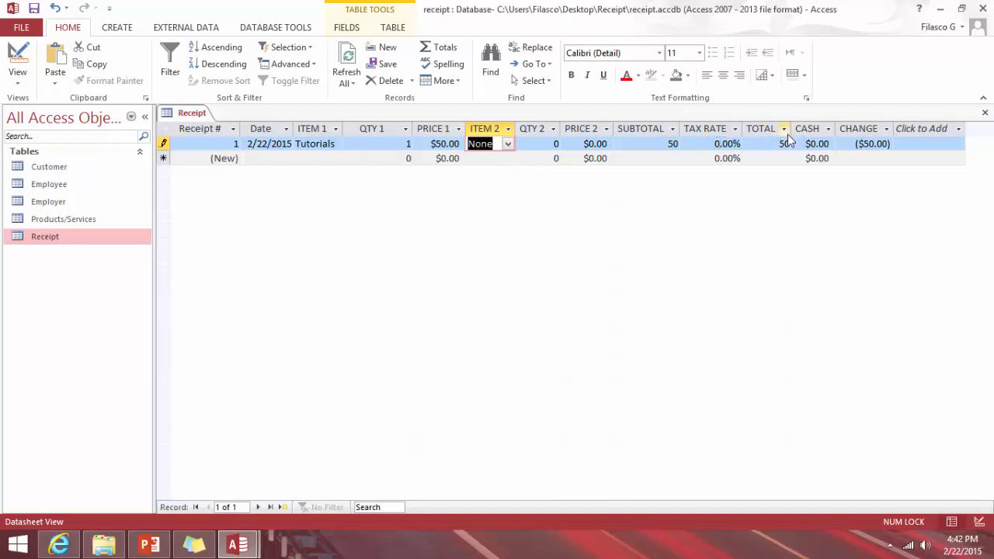
{"action": "double_click", "coordinate": [729, 143]}
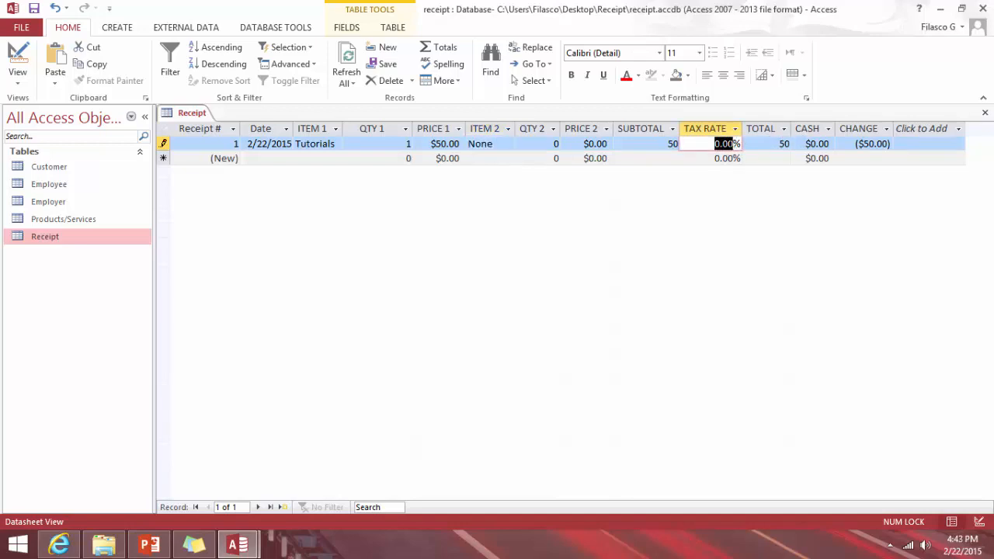
{"action": "type", "text": "5"}
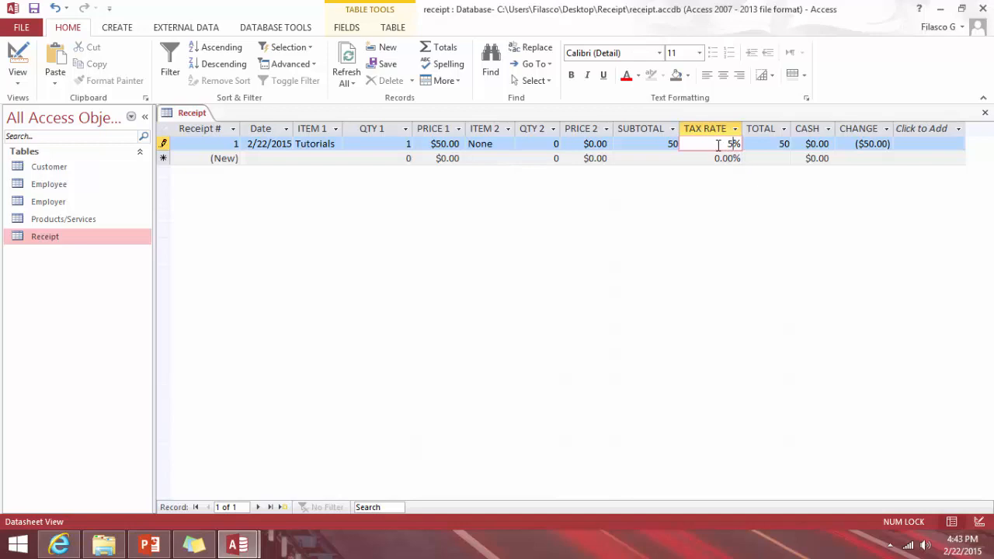
{"action": "key", "text": "Tab"}
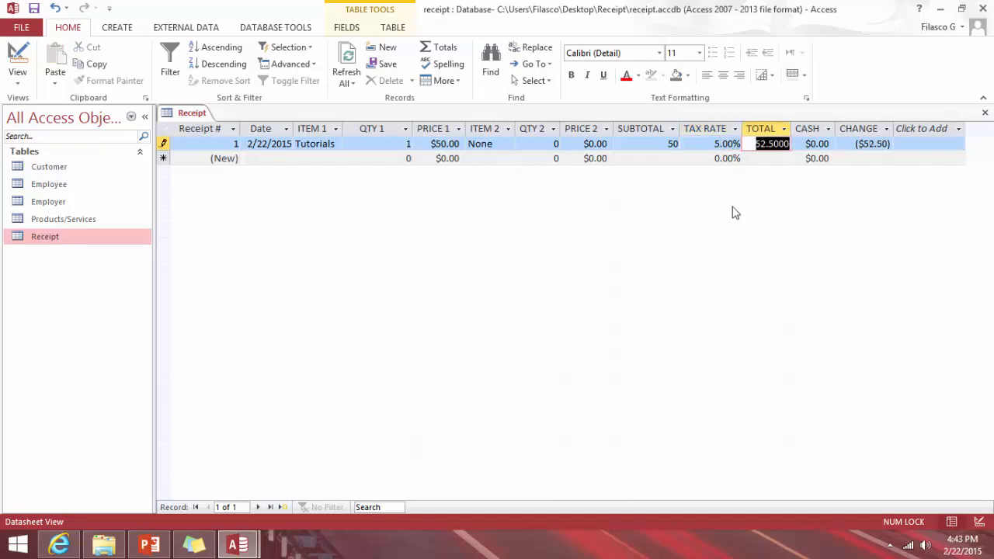
{"action": "key", "text": "Tab"}
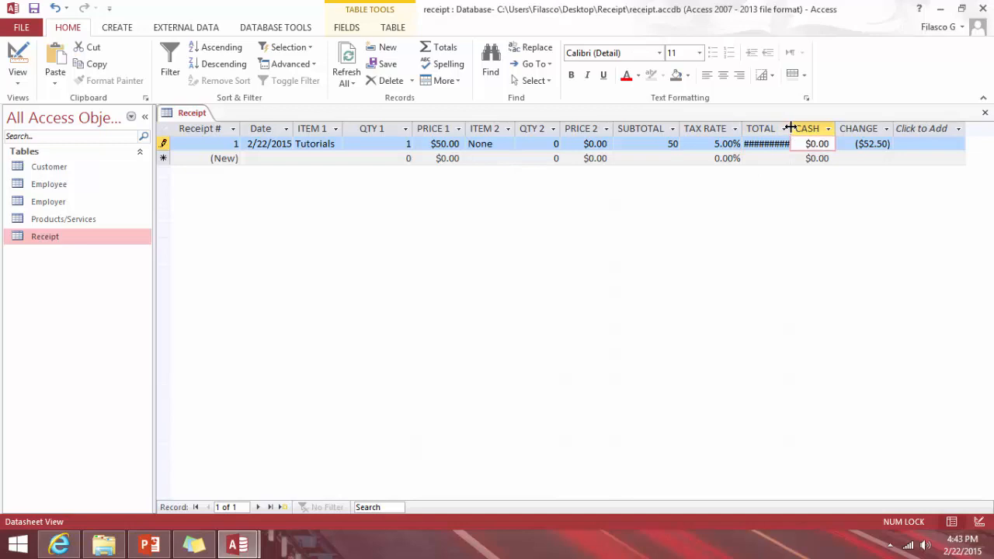
- Fit the TOTAL column to its contents and set the TOTAL field's result type to Single in Design view
{"action": "double_click", "coordinate": [789, 128]}
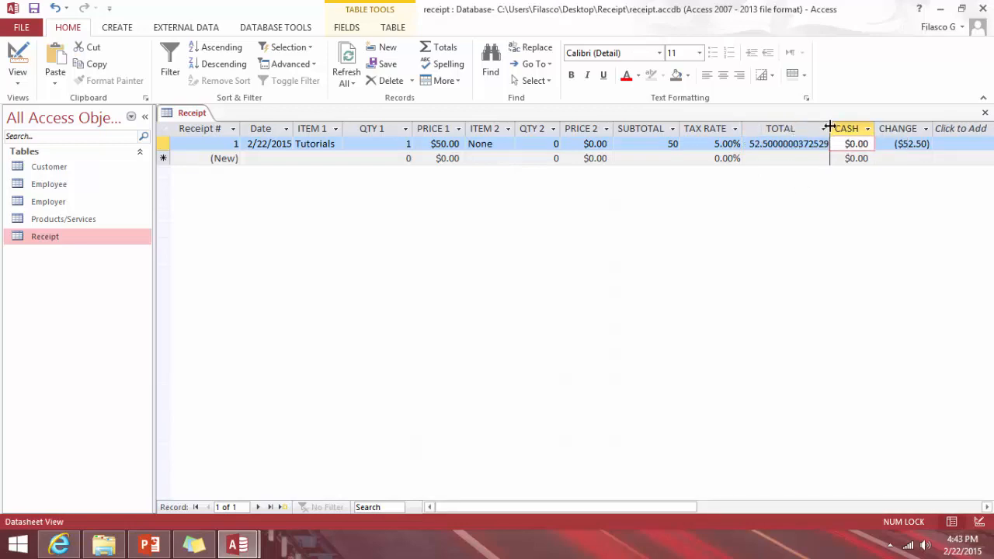
{"action": "left_click", "coordinate": [18, 60]}
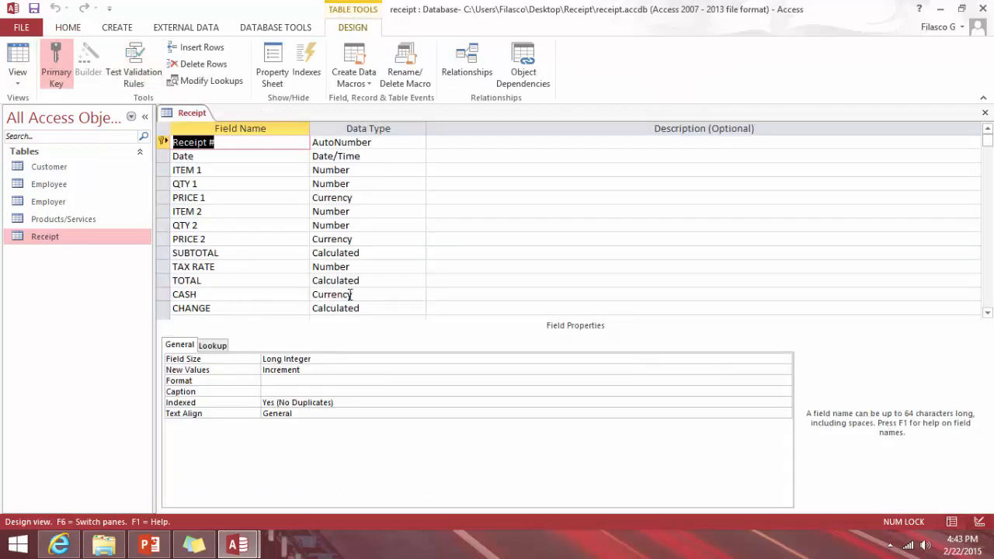
{"action": "left_click", "coordinate": [370, 282]}
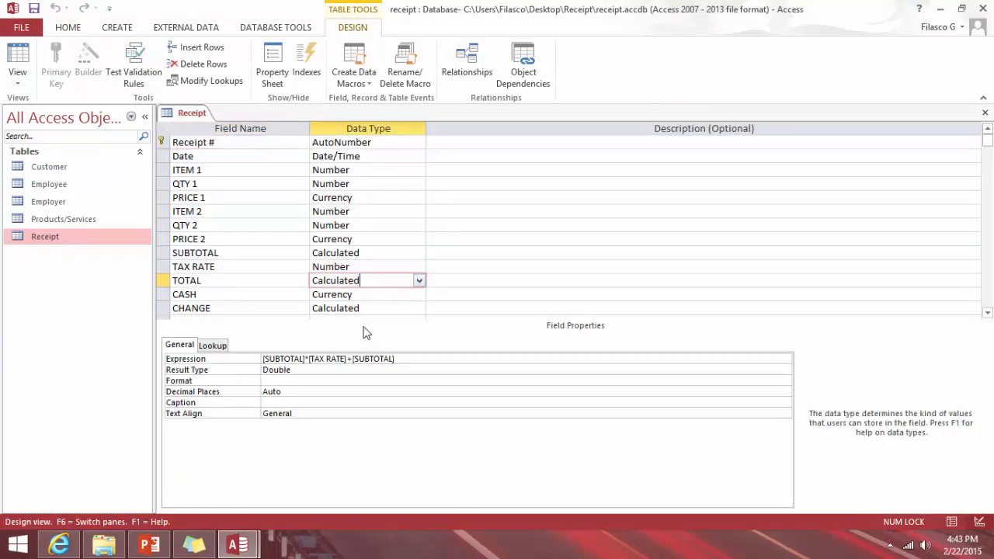
{"action": "left_click", "coordinate": [302, 371]}
{"action": "left_click", "coordinate": [786, 371]}
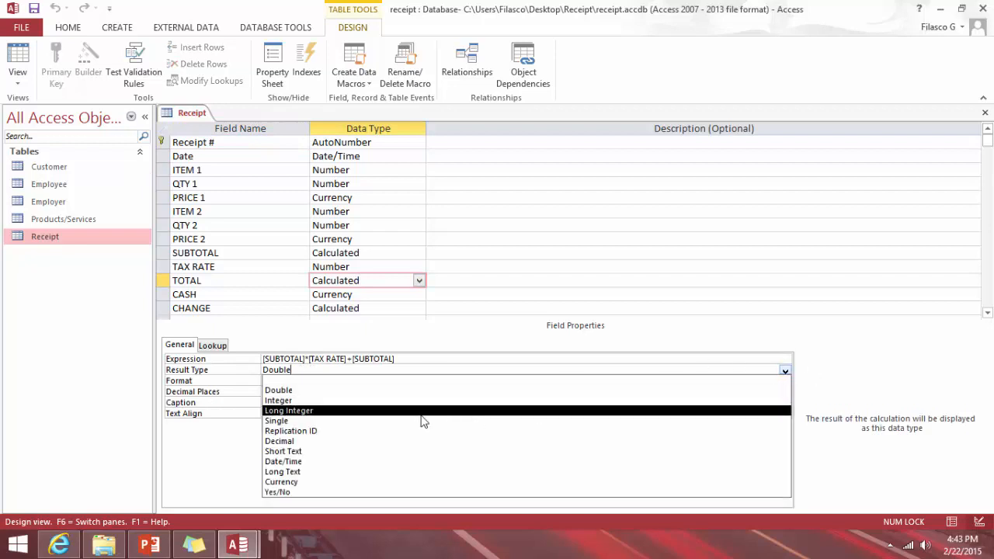
{"action": "left_click", "coordinate": [332, 420]}
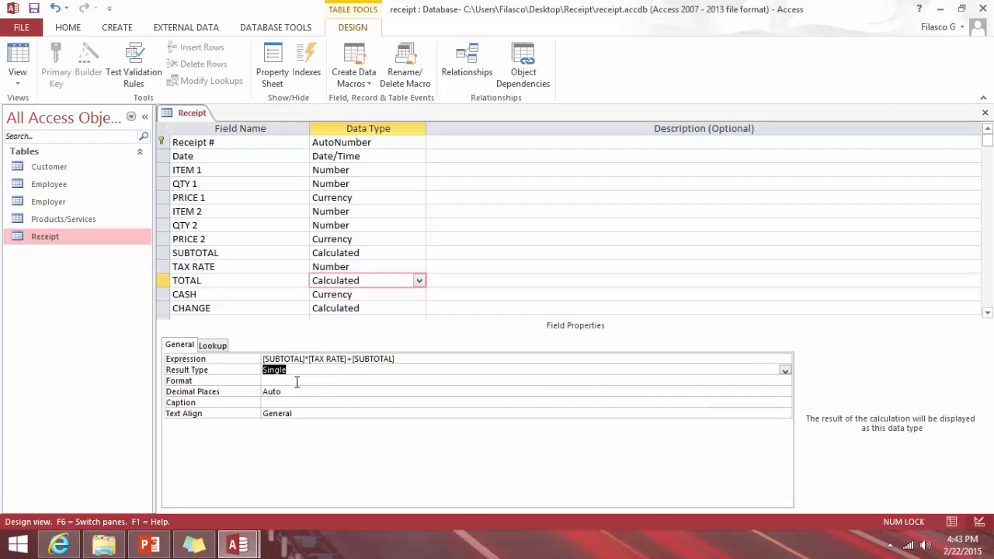
- Format the TOTAL field as Currency with 2 decimal places and save the Receipt table
{"action": "left_click", "coordinate": [303, 380]}
{"action": "left_click", "coordinate": [785, 383]}
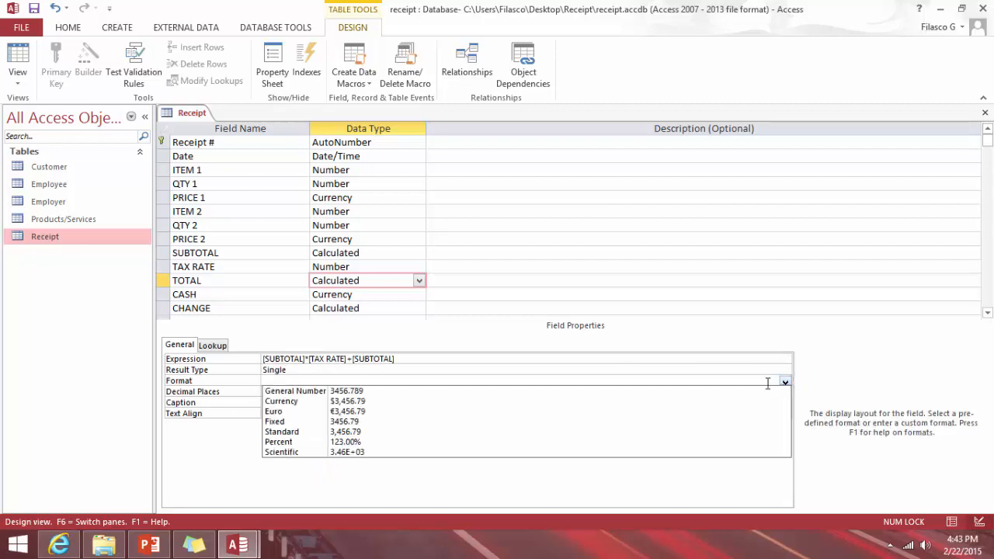
{"action": "left_click", "coordinate": [330, 401]}
{"action": "left_click", "coordinate": [297, 392]}
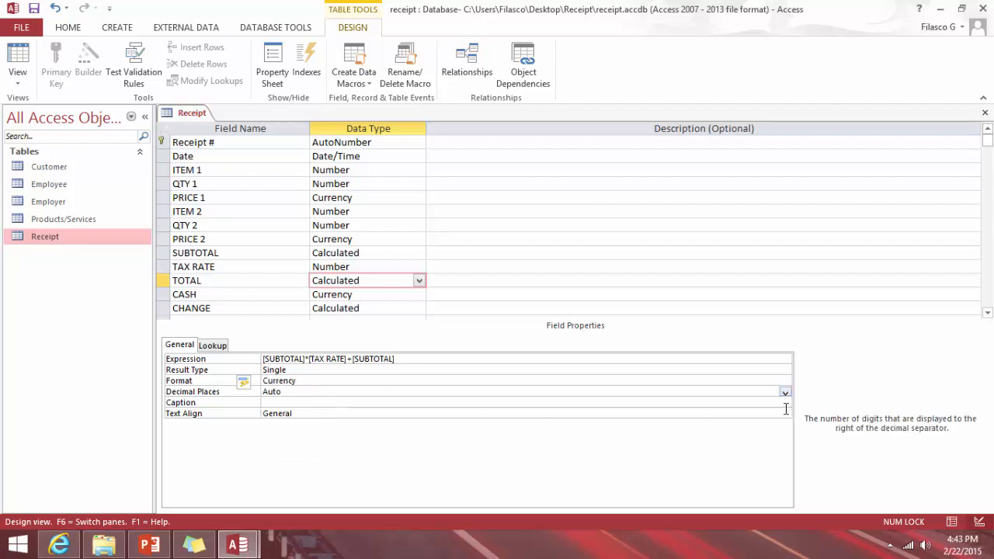
{"action": "left_click", "coordinate": [785, 392]}
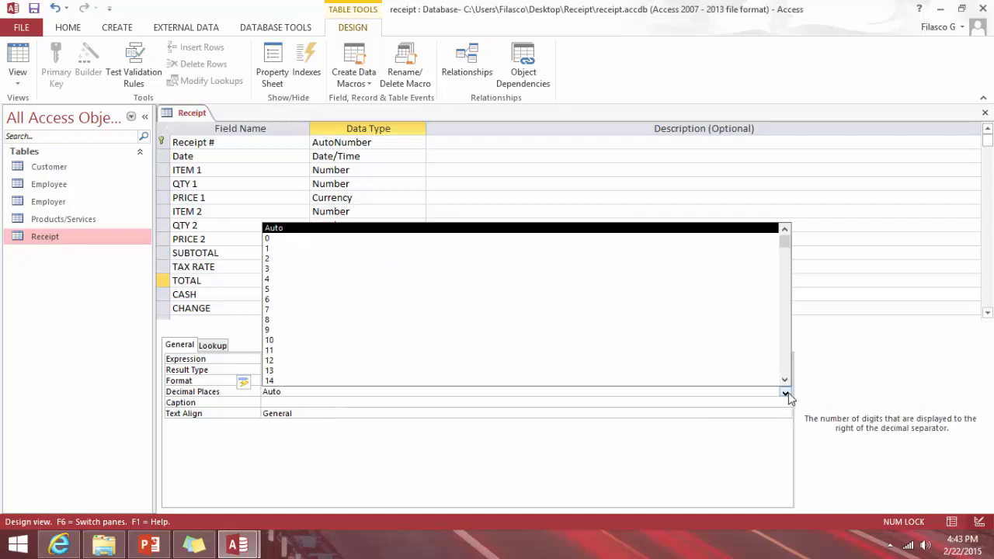
{"action": "left_click", "coordinate": [306, 257]}
{"action": "left_click", "coordinate": [34, 8]}
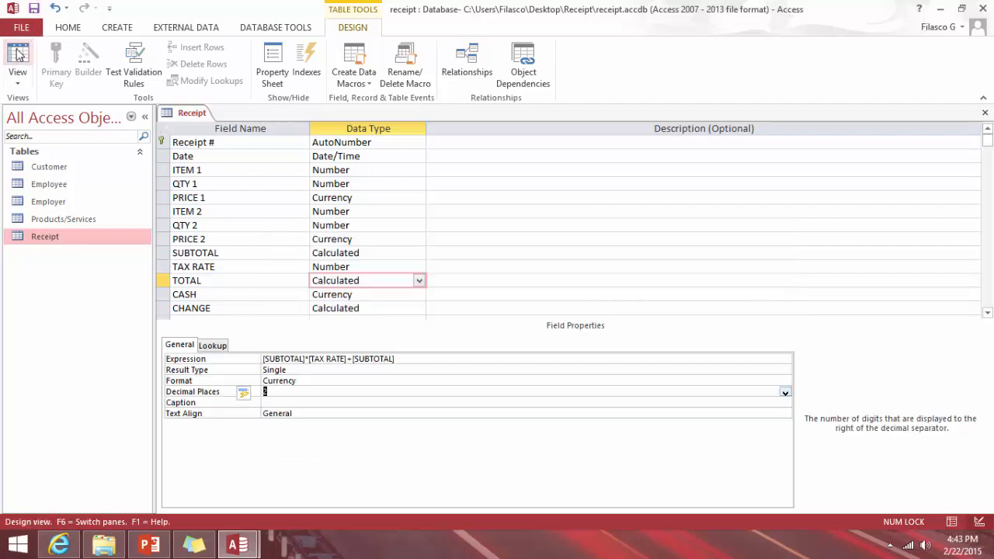
- Return to Datasheet view and enter $53 as the first receipt's CASH amount
{"action": "left_click", "coordinate": [17, 54]}
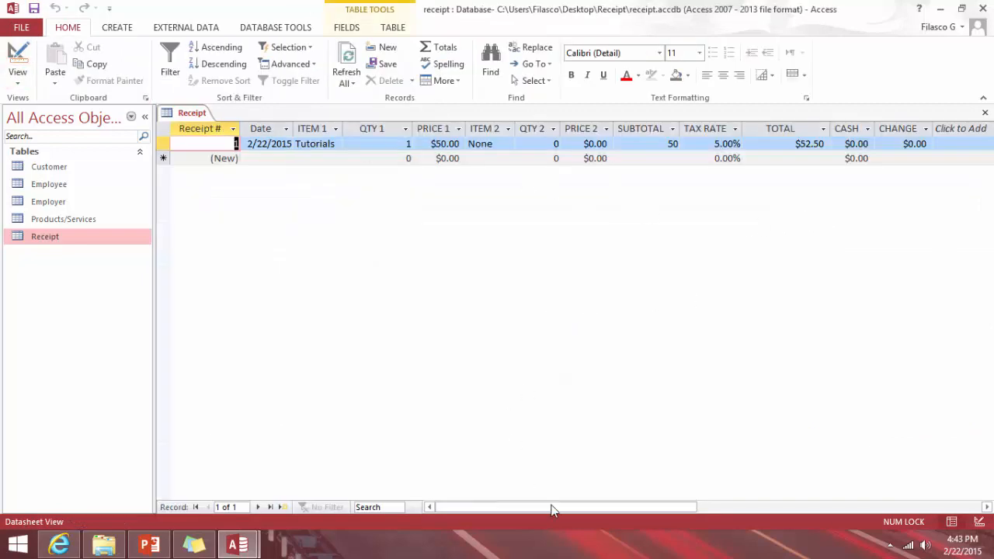
{"action": "scroll", "coordinate": [559, 505], "scroll_direction": "right", "scroll_amount": 1}
{"action": "scroll", "coordinate": [565, 510], "scroll_direction": "left", "scroll_amount": 1}
{"action": "left_click_drag", "start_coordinate": [869, 143], "coordinate": [846, 144]}
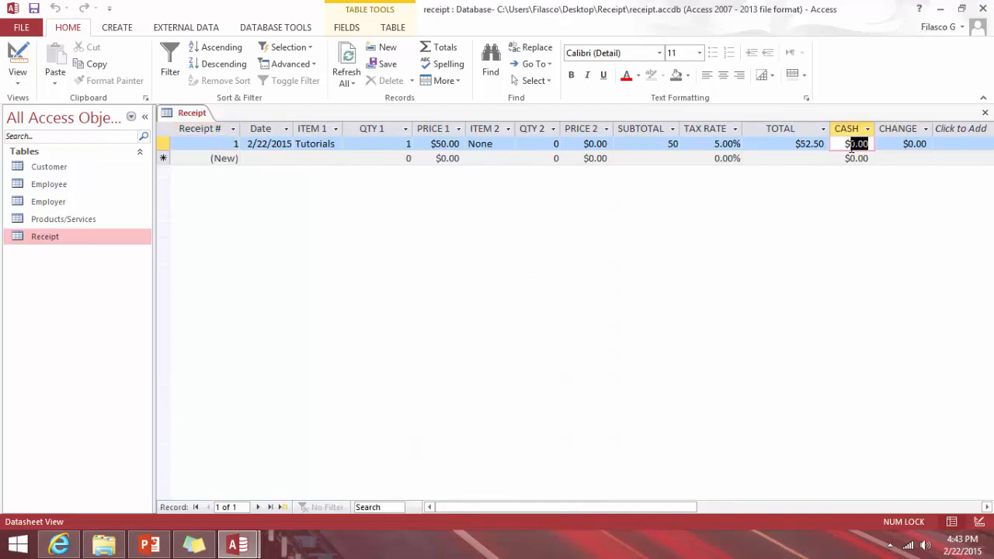
{"action": "type", "text": "$53"}
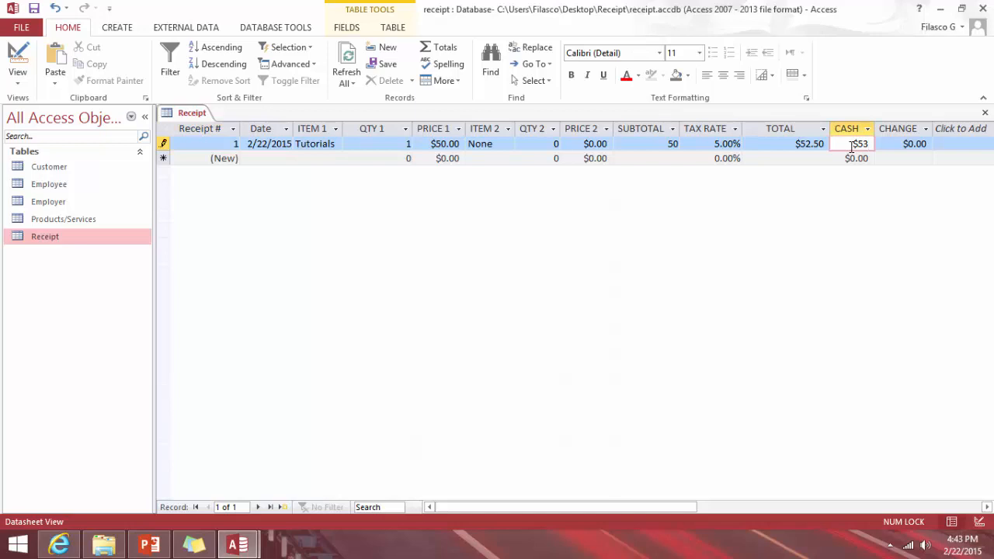
- Commit the first receipt's cash entry and start a second receipt dated 2/22/2015 with Sony Camera as ITEM 1
{"action": "key", "text": "Tab"}
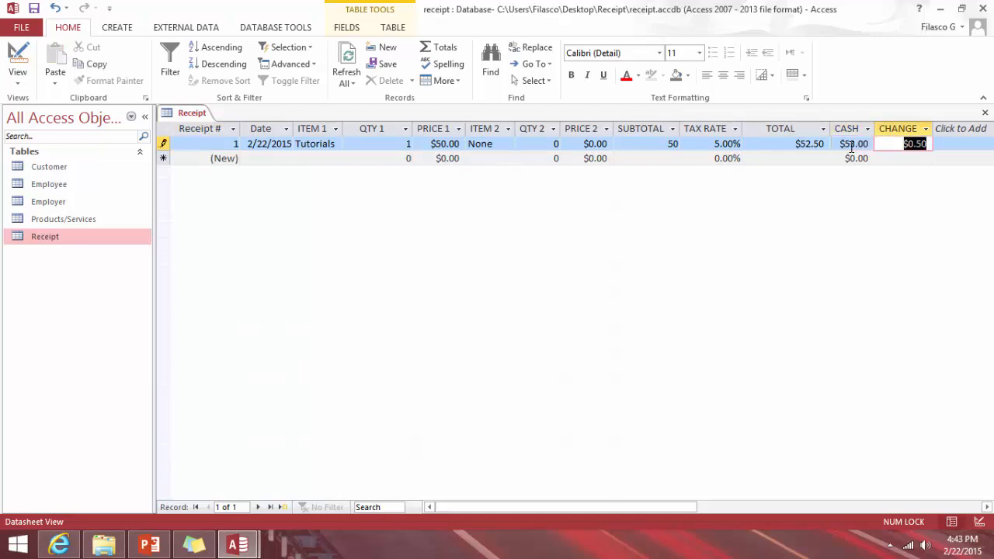
{"action": "left_click", "coordinate": [941, 147]}
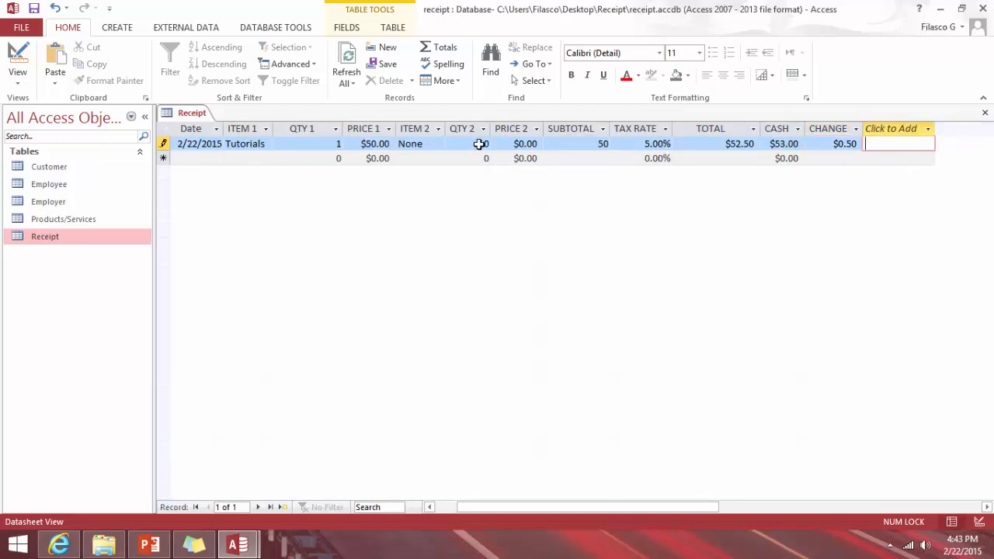
{"action": "left_click", "coordinate": [194, 157]}
{"action": "left_click", "coordinate": [229, 158]}
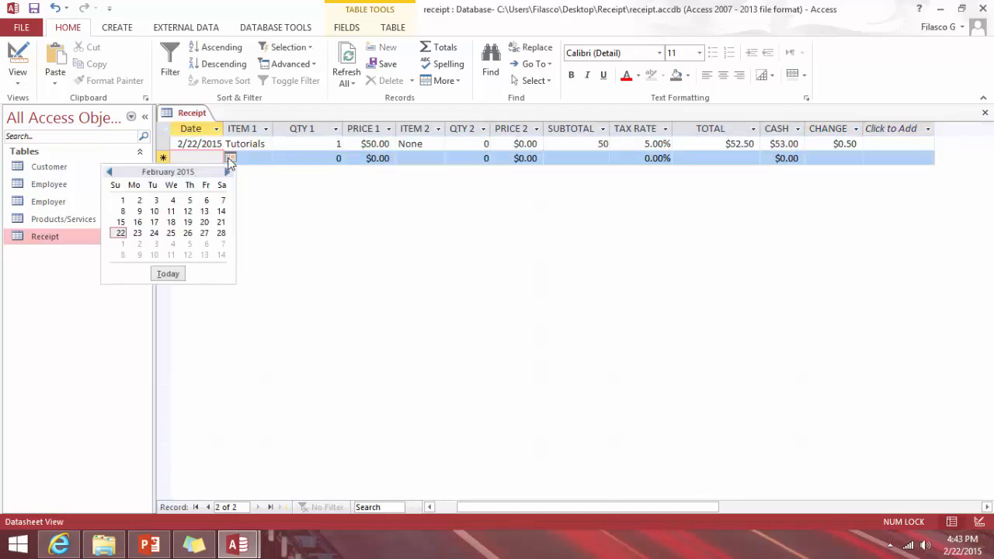
{"action": "left_click", "coordinate": [121, 233]}
{"action": "left_click", "coordinate": [258, 157]}
{"action": "left_click", "coordinate": [265, 158]}
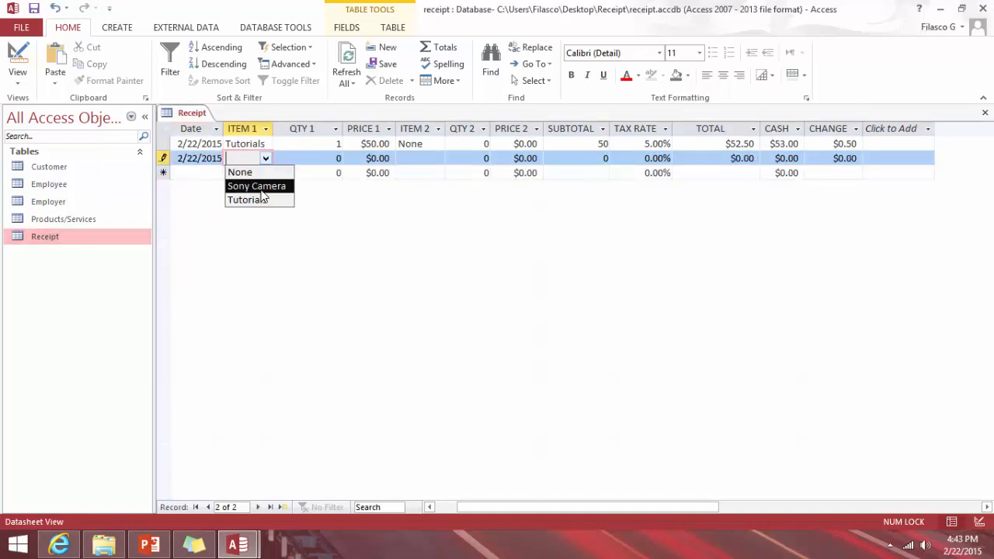
{"action": "left_click", "coordinate": [261, 187]}
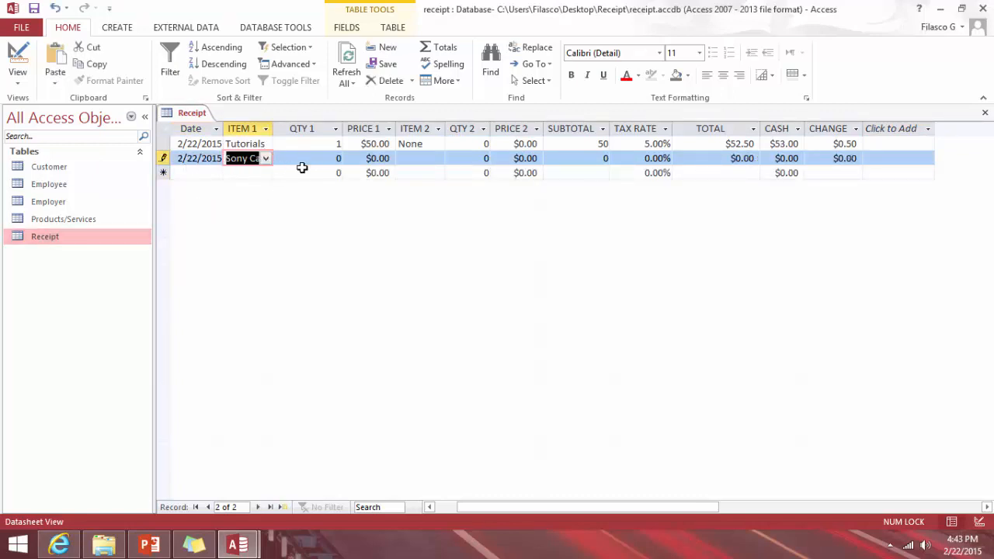
- Set QTY 1 to 3 and PRICE 1 to 120 in the second receipt
{"action": "left_click", "coordinate": [340, 158]}
{"action": "type", "text": "3"}
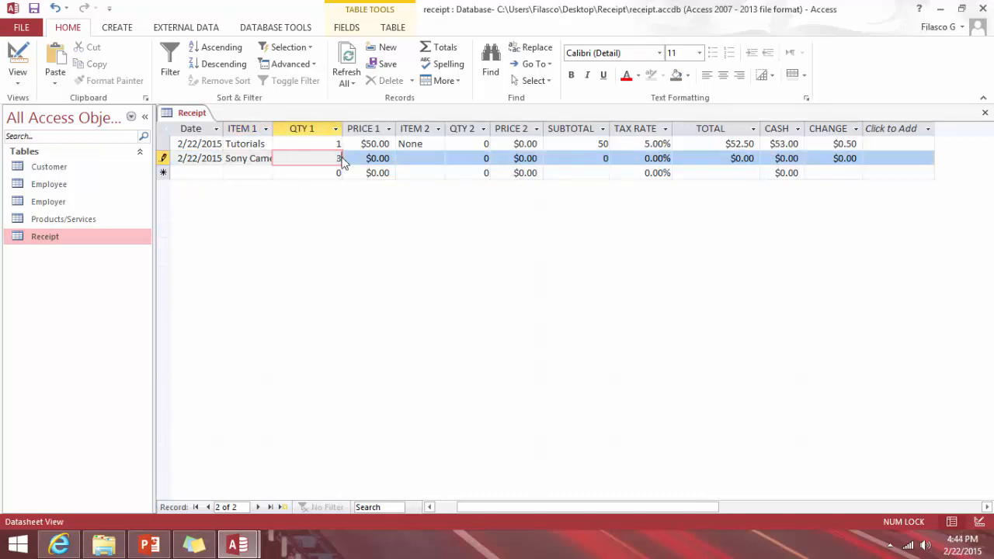
{"action": "key", "text": "Tab"}
{"action": "type", "text": "12"}
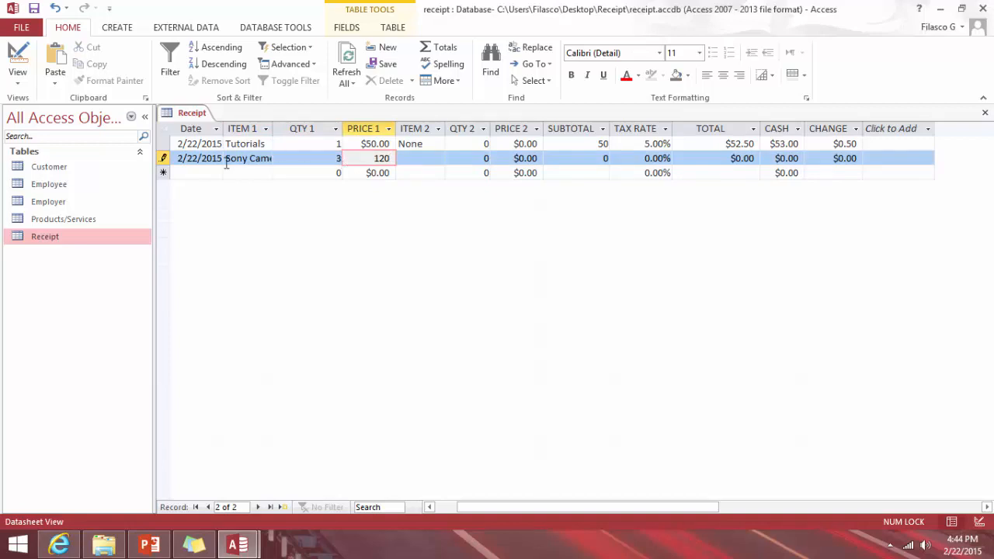
- Open the Products/Services table to check the Sony Camera's selling price, and fit the MarkUp/Down Rate column to its contents
{"action": "double_click", "coordinate": [78, 218]}
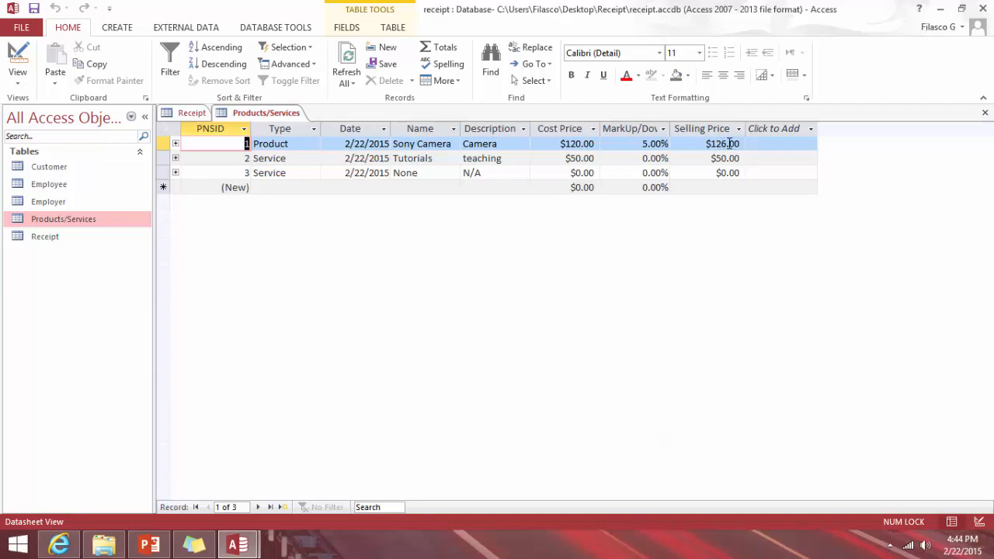
{"action": "double_click", "coordinate": [669, 129]}
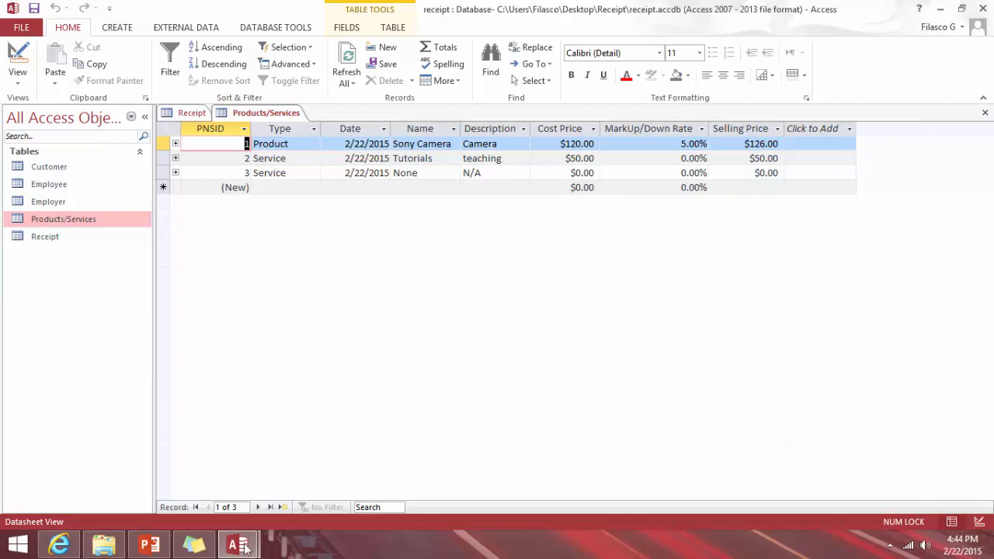
{"action": "mouse_move", "coordinate": [246, 548]}
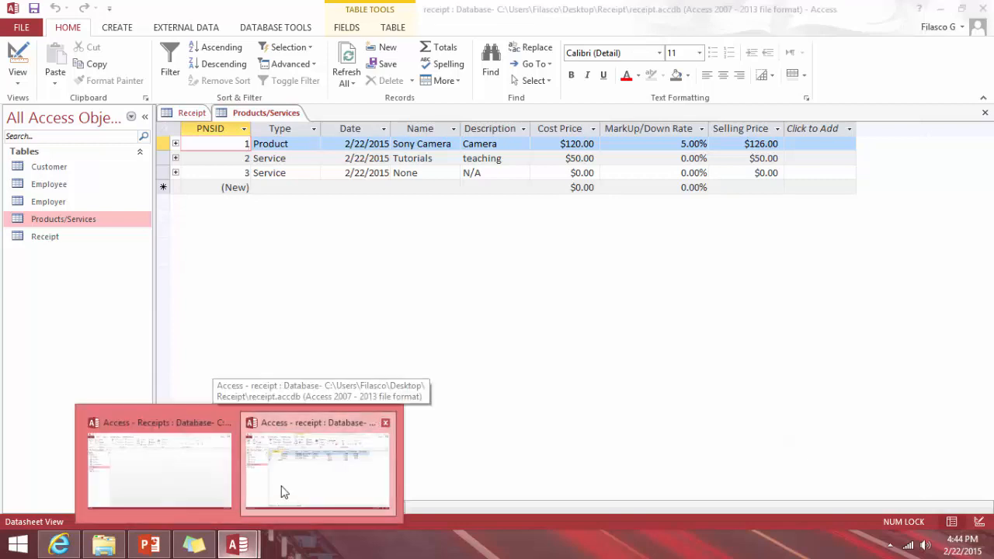
- Return to the Receipt table and set the second receipt's PRICE 1 to $126 and ITEM 2 to None
{"action": "left_click", "coordinate": [193, 114]}
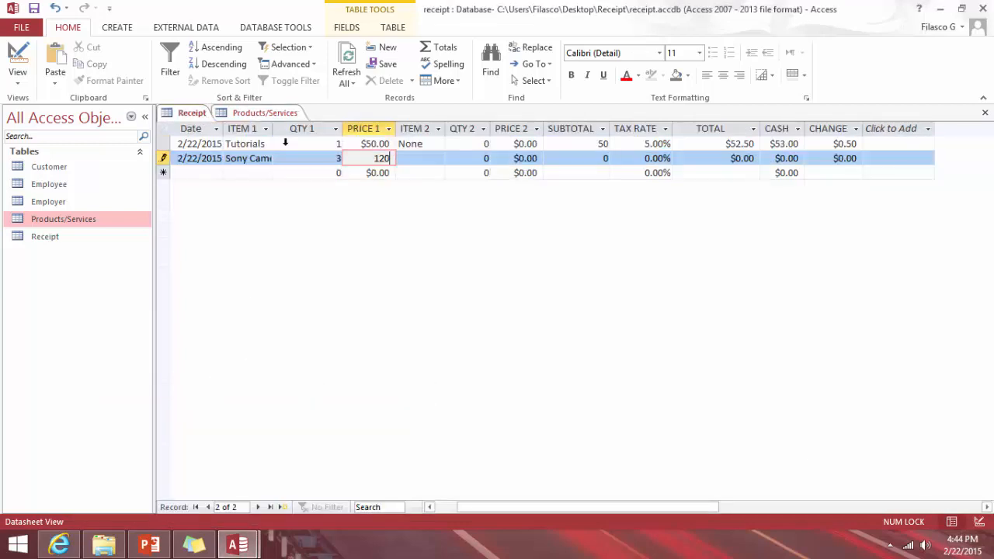
{"action": "key", "text": "BackSpace"}
{"action": "key", "text": "Tab"}
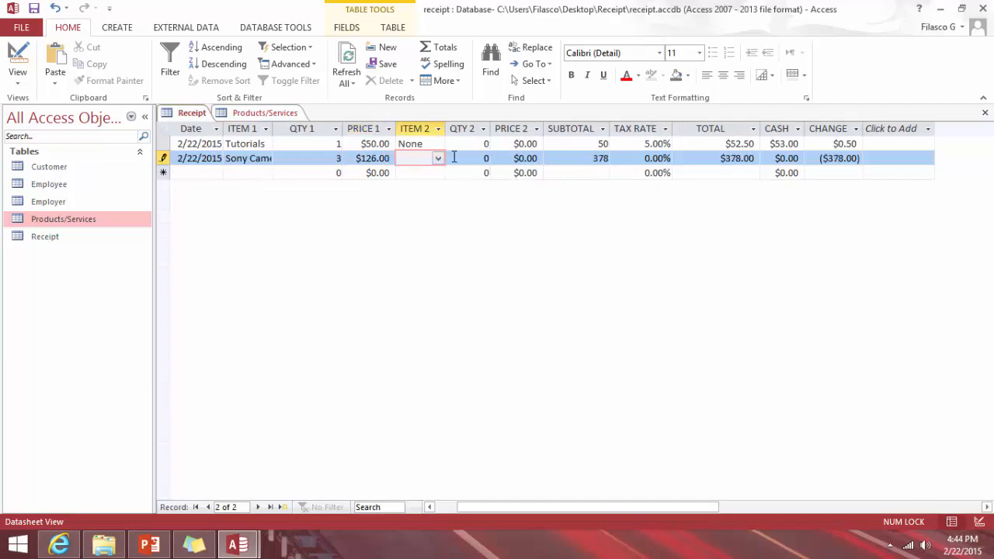
{"action": "type", "text": "None"}
{"action": "key", "text": "Tab"}
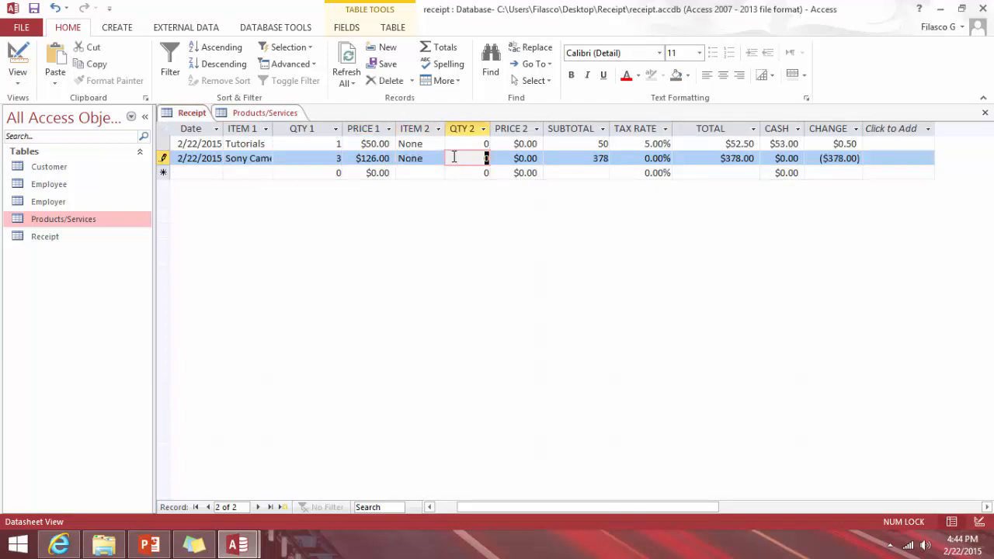
{"action": "key", "text": "Tab"}
{"action": "key", "text": "Tab"}
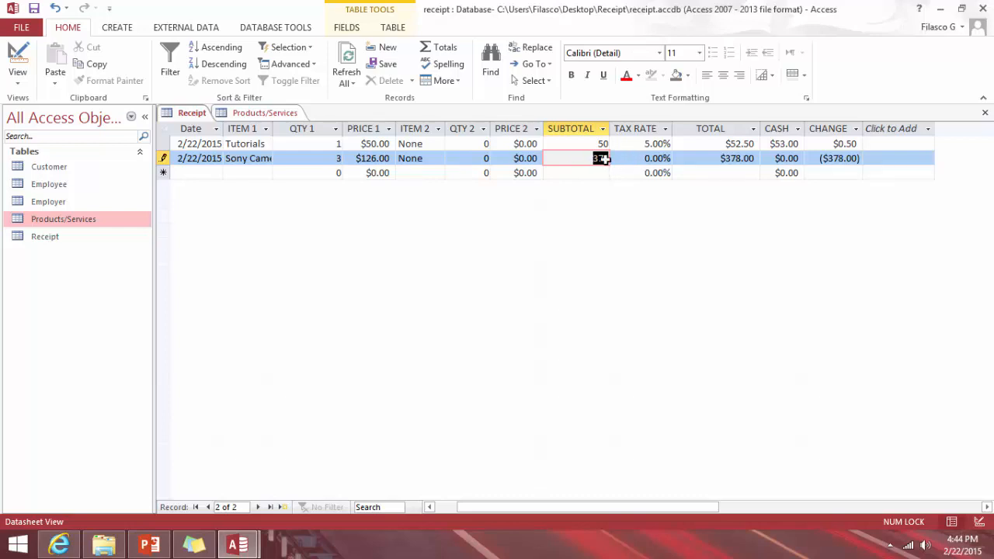
- Set the second receipt's tax rate to 5% and enter $400 as its CASH amount
{"action": "left_click_drag", "start_coordinate": [631, 158], "coordinate": [658, 158]}
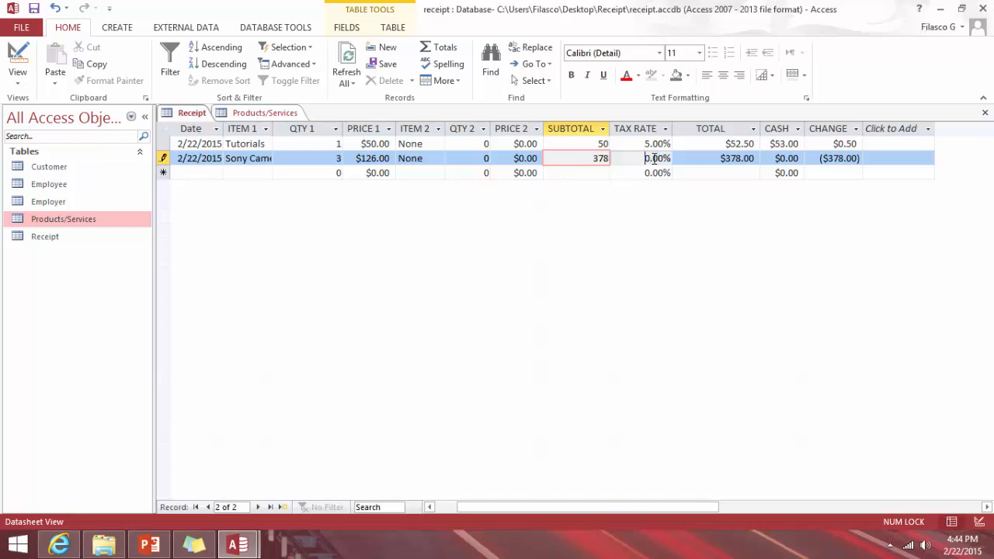
{"action": "type", "text": "5"}
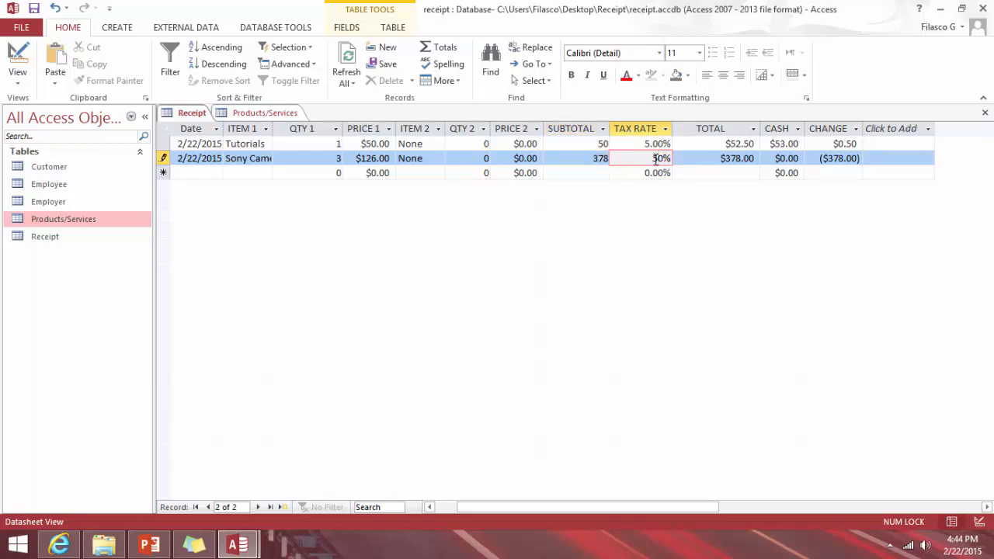
{"action": "key", "text": "Tab"}
{"action": "key", "text": "Tab"}
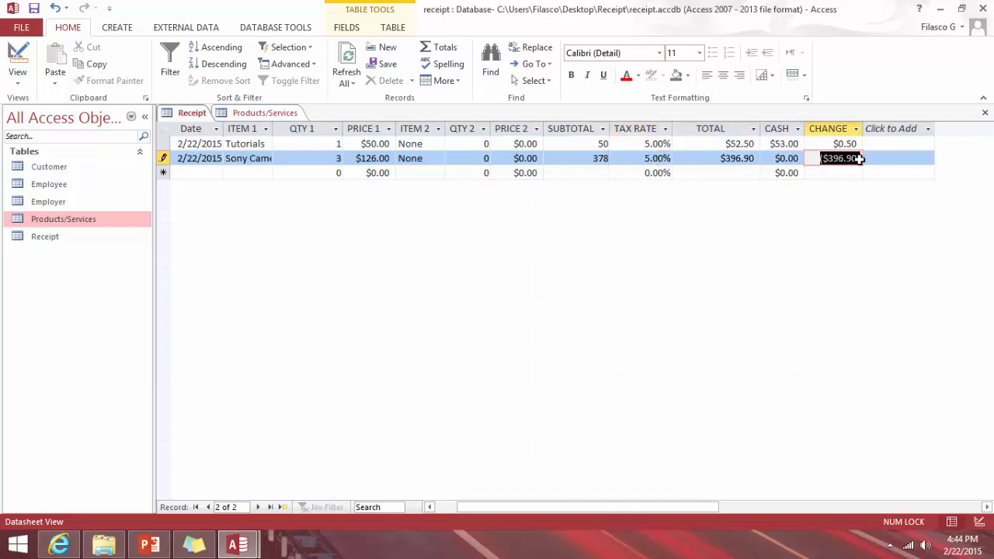
{"action": "left_click_drag", "start_coordinate": [796, 161], "coordinate": [781, 156]}
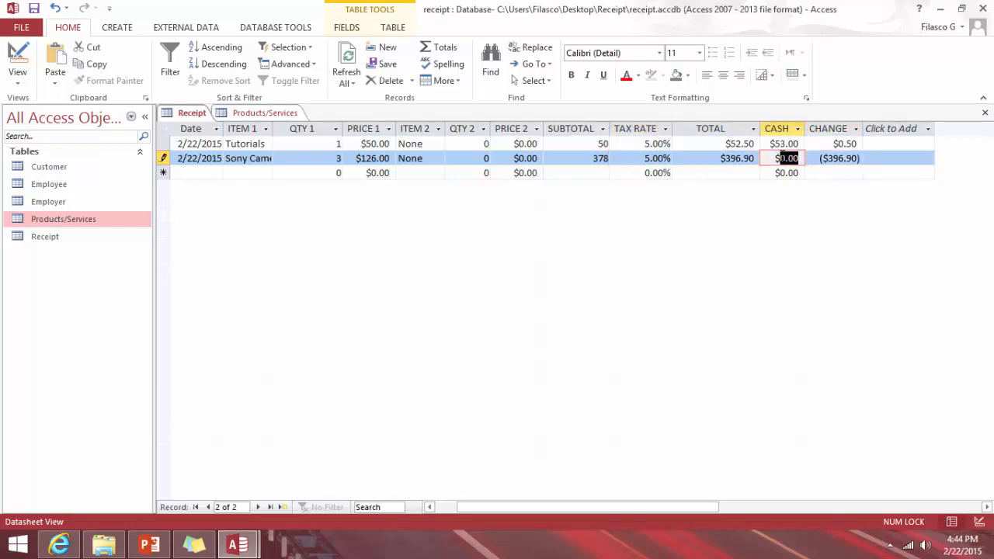
{"action": "type", "text": "400"}
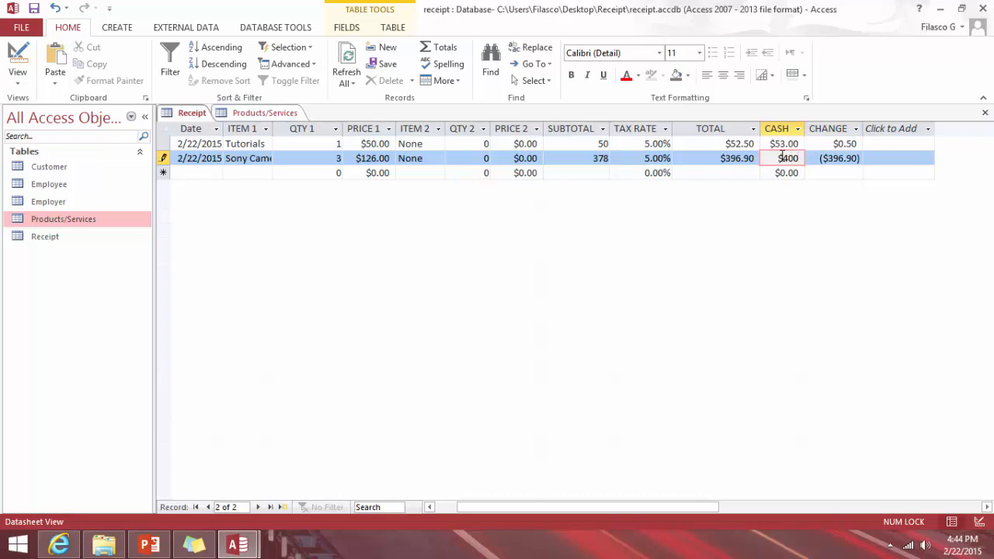
{"action": "key", "text": "Tab"}
{"action": "left_click", "coordinate": [896, 161]}
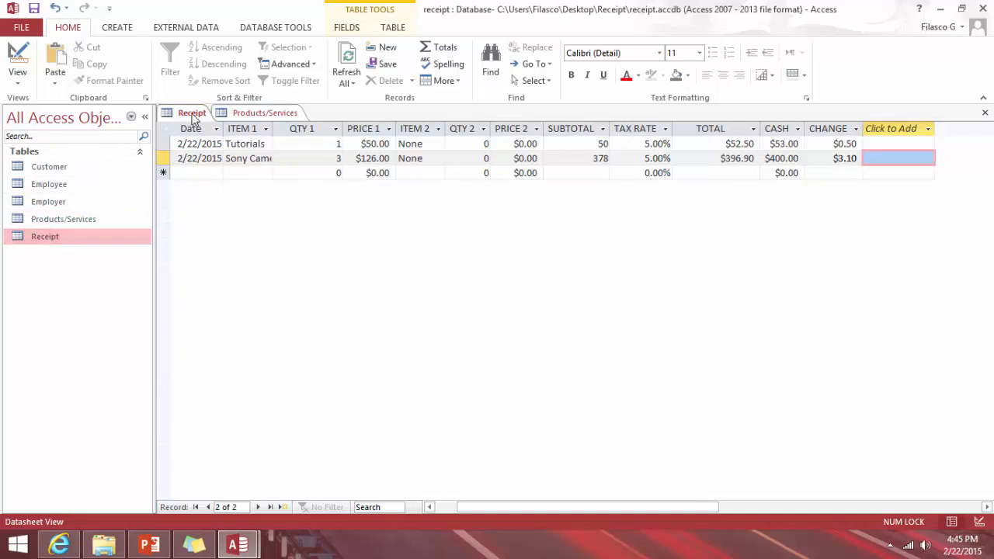
- Create a form from the Receipt table and display it in Form view
{"action": "left_click", "coordinate": [120, 29]}
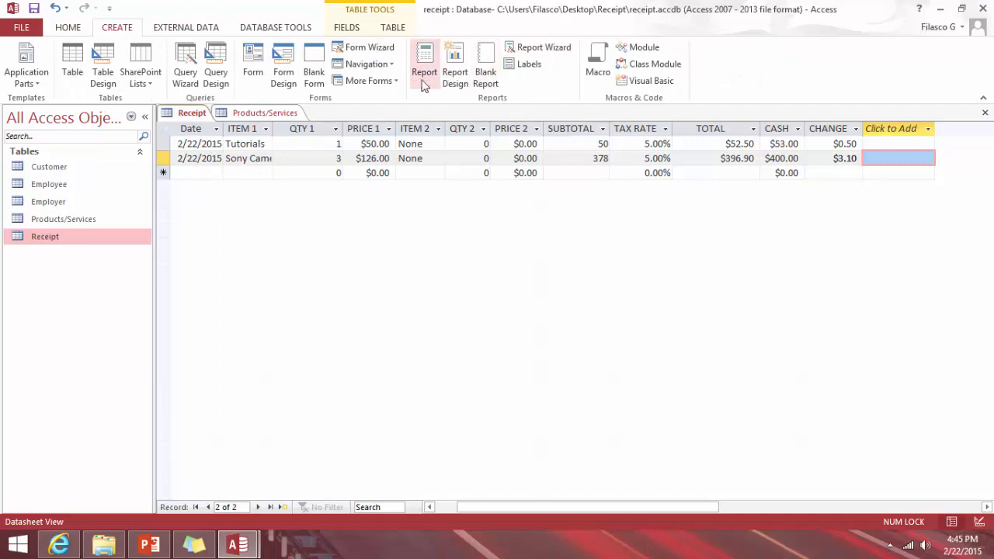
{"action": "left_click", "coordinate": [252, 62]}
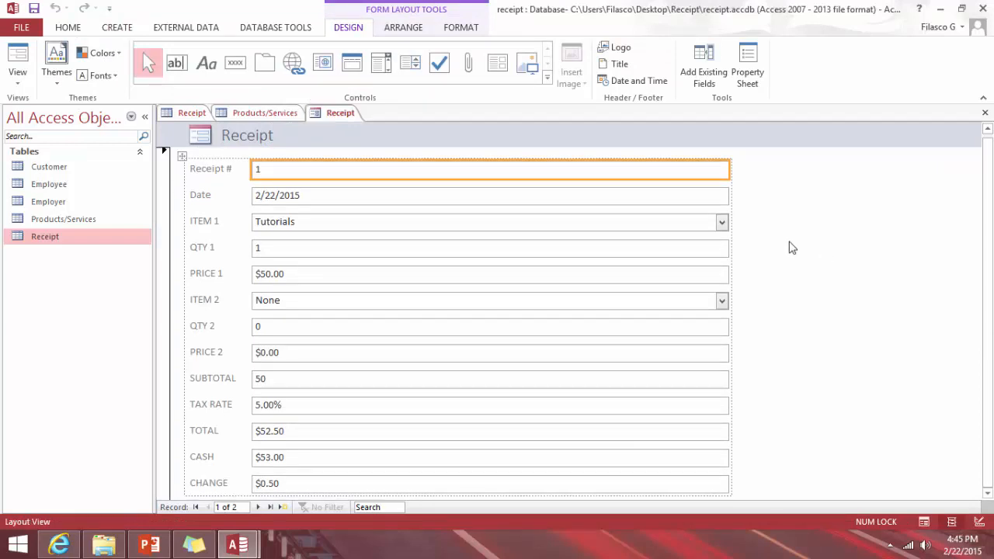
{"action": "left_click", "coordinate": [17, 52]}
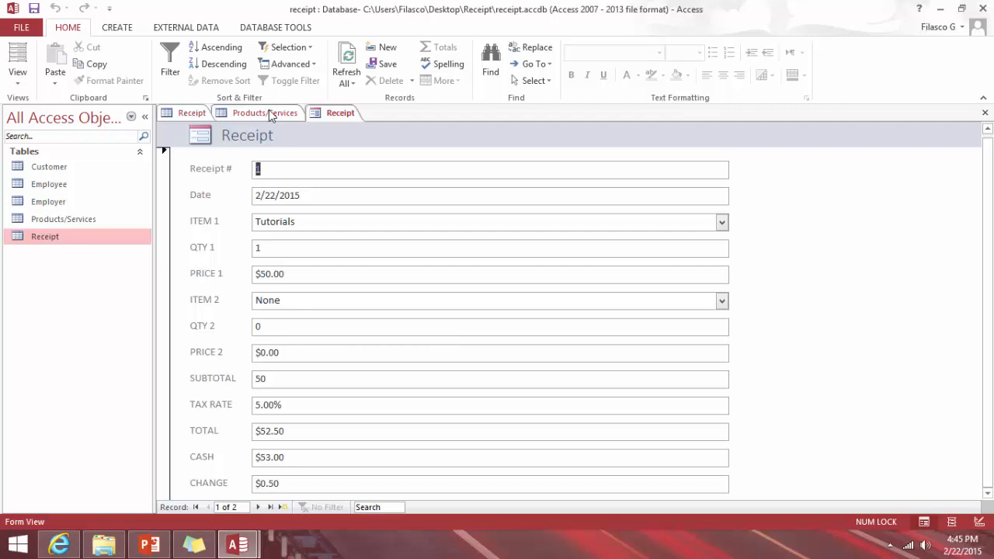
- Close all open objects, saving the new form as Receipt Form, and reopen that form
{"action": "right_click", "coordinate": [327, 113]}
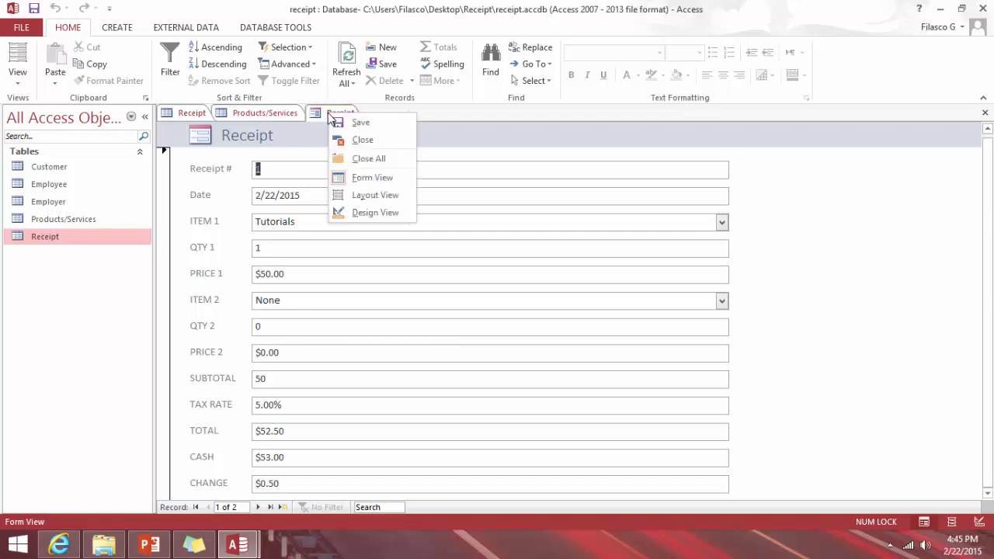
{"action": "left_click", "coordinate": [371, 157]}
{"action": "left_click", "coordinate": [454, 312]}
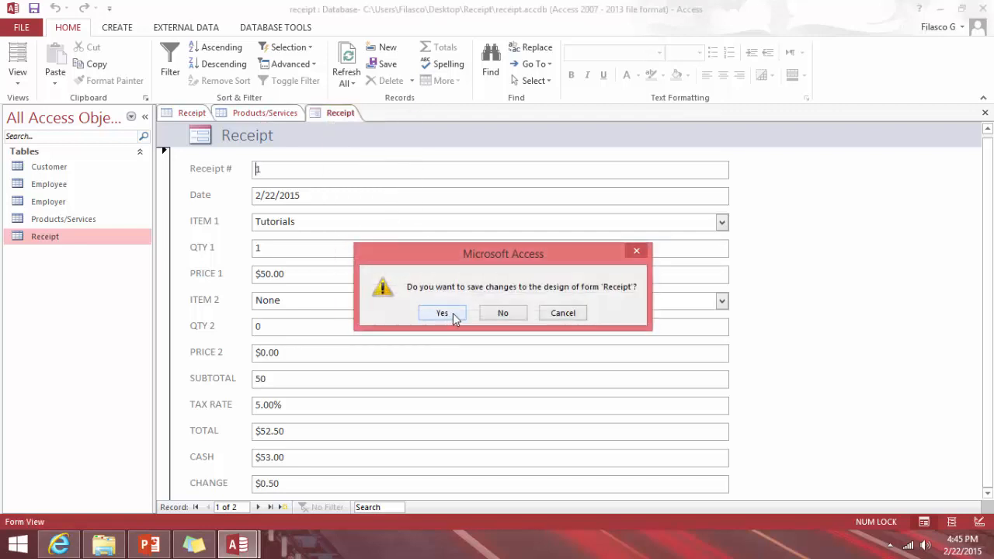
{"action": "left_click", "coordinate": [452, 313]}
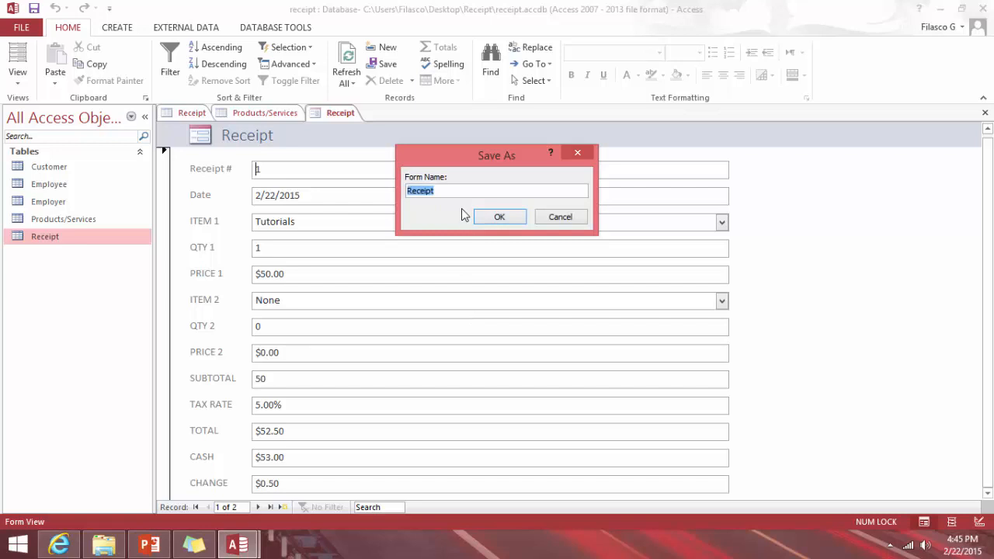
{"action": "type", "text": "Re"}
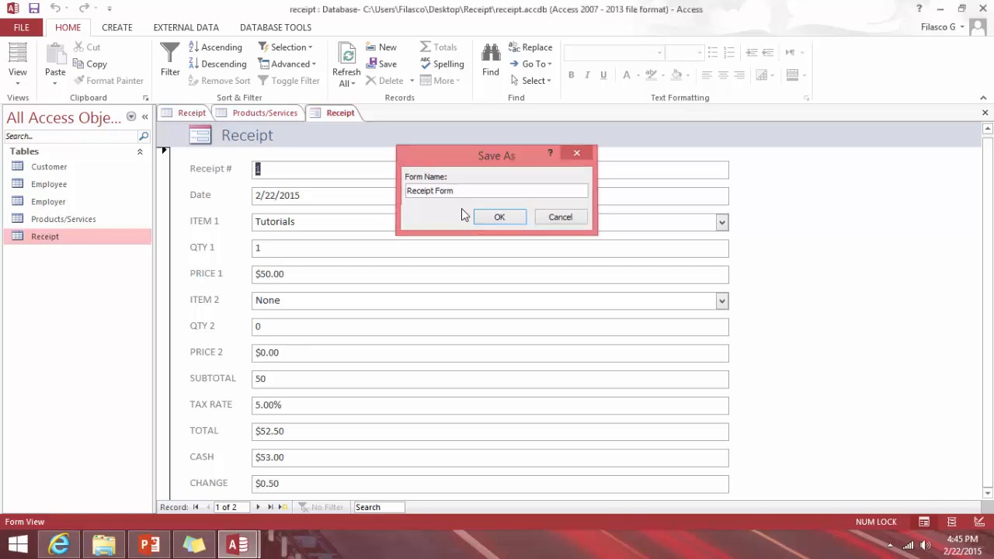
{"action": "key", "text": "Return"}
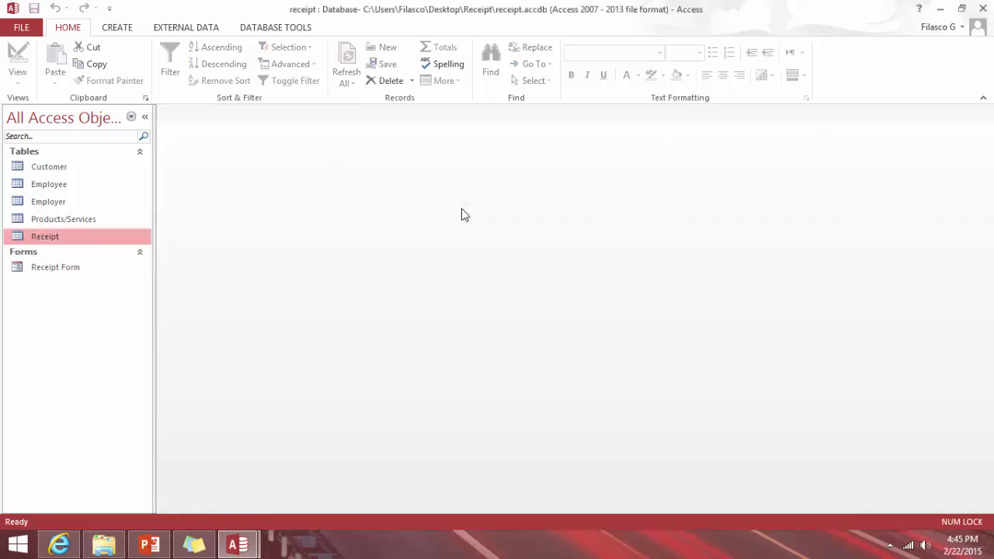
{"action": "double_click", "coordinate": [45, 267]}
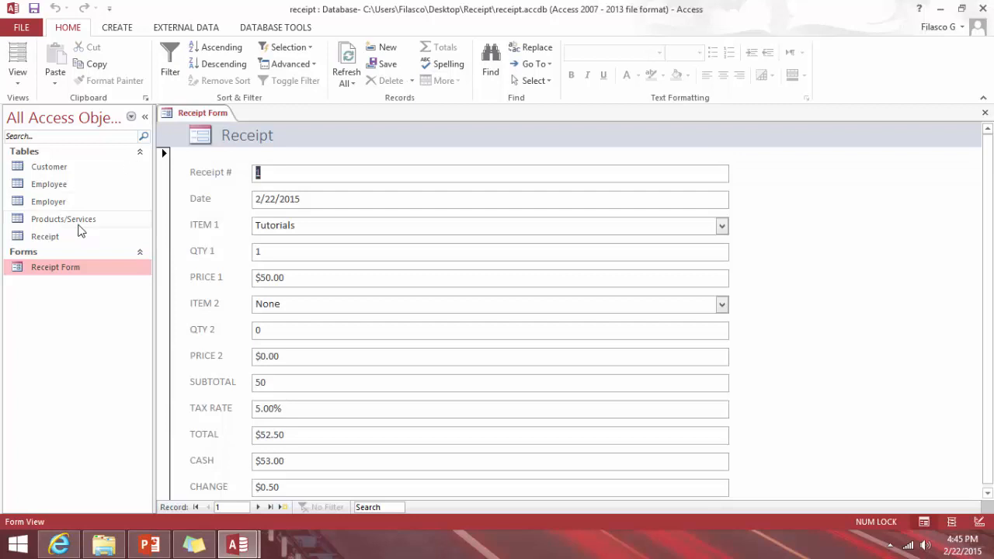
- Add a record of type Product dated 2/4/2015 to the Products/Services table
{"action": "double_click", "coordinate": [90, 221]}
{"action": "left_click", "coordinate": [265, 189]}
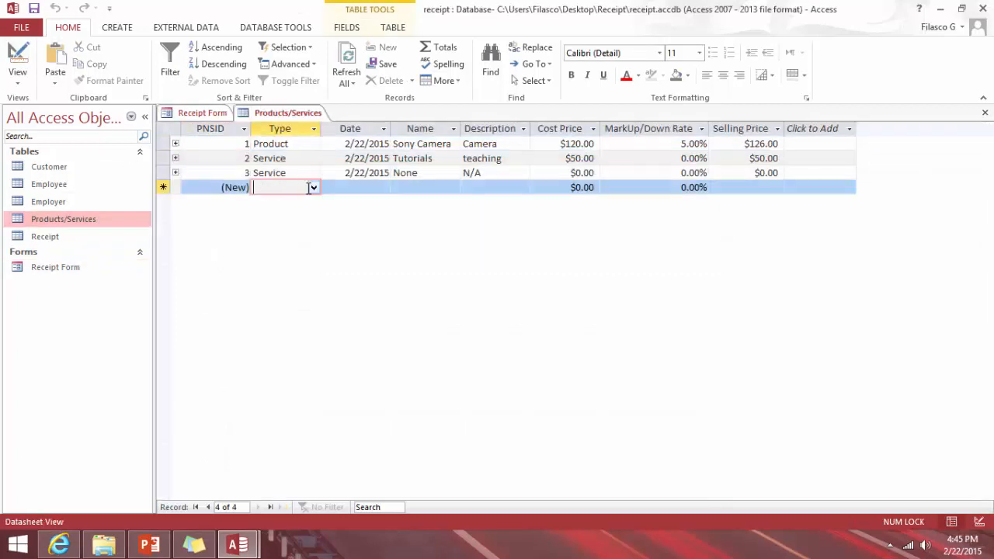
{"action": "left_click", "coordinate": [313, 187]}
{"action": "left_click", "coordinate": [262, 215]}
{"action": "left_click", "coordinate": [379, 192]}
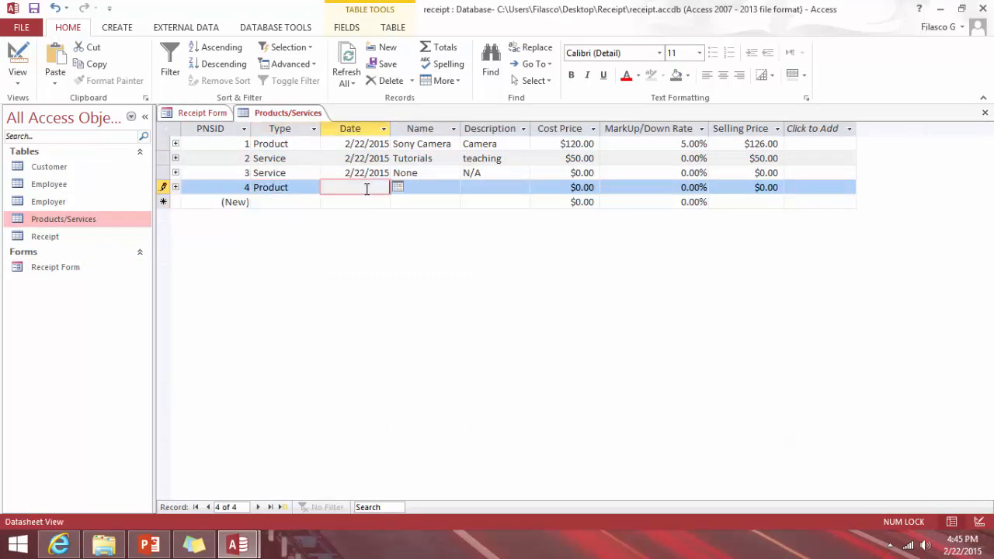
{"action": "left_click", "coordinate": [396, 188]}
{"action": "left_click", "coordinate": [340, 230]}
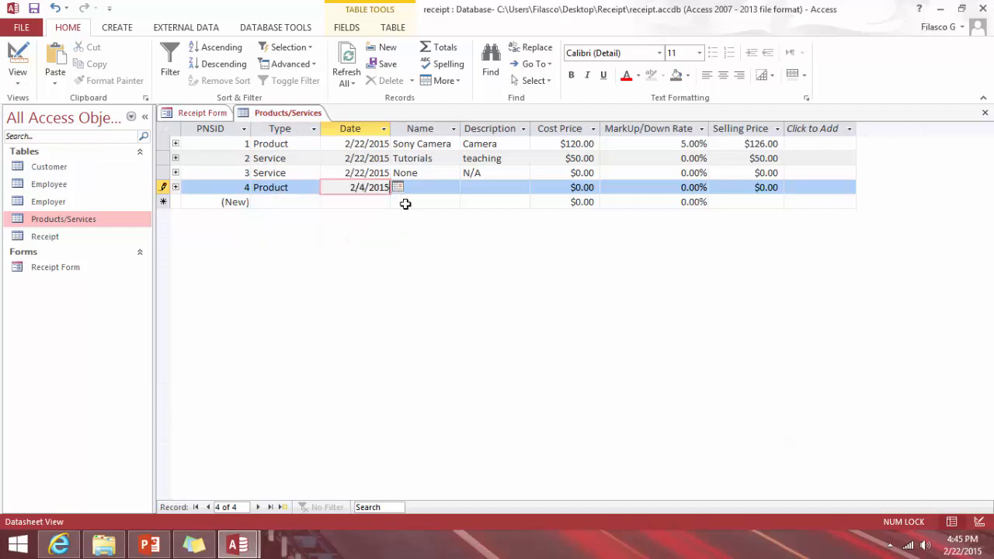
- Name the new product Vacuum and enter cleaner as its description
{"action": "left_click", "coordinate": [435, 187]}
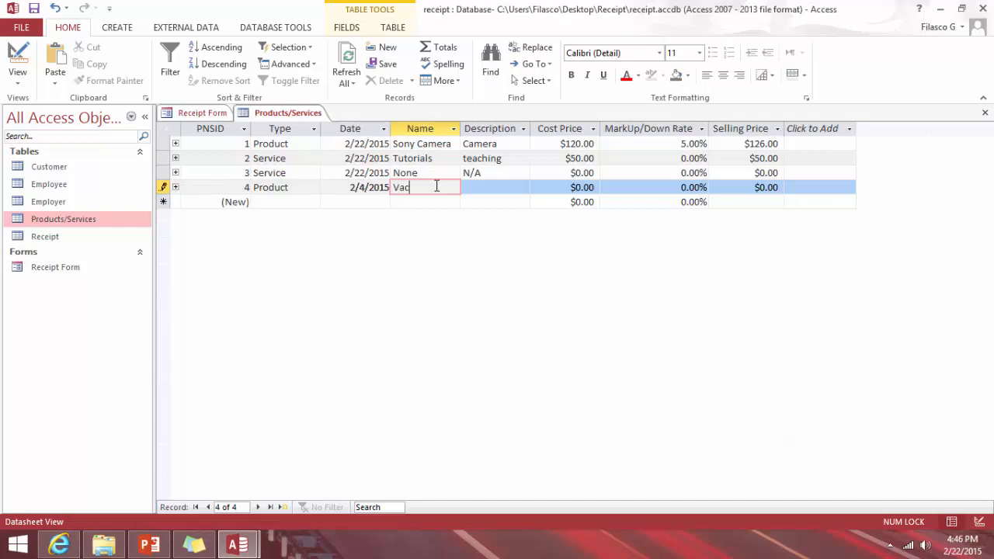
{"action": "key", "text": "Tab"}
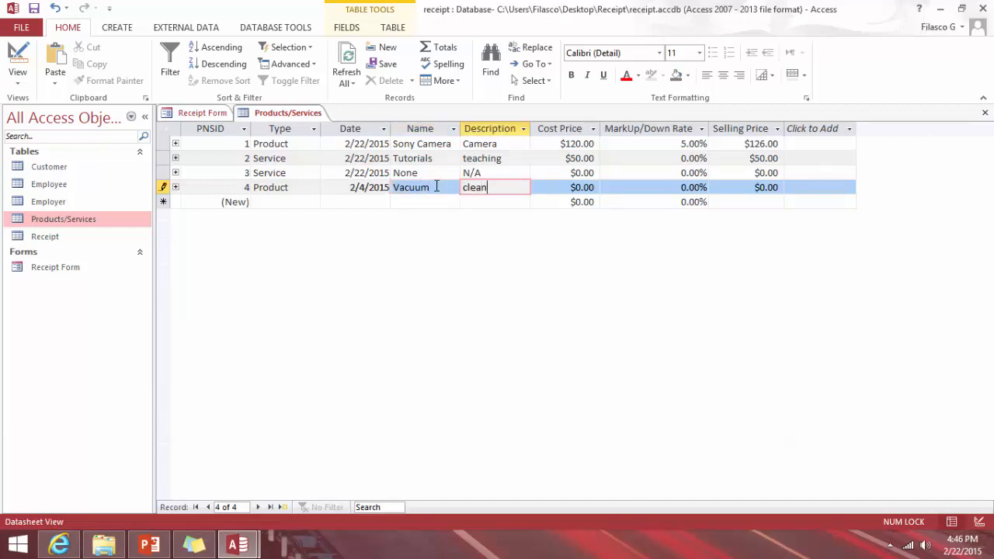
{"action": "key", "text": "Tab"}
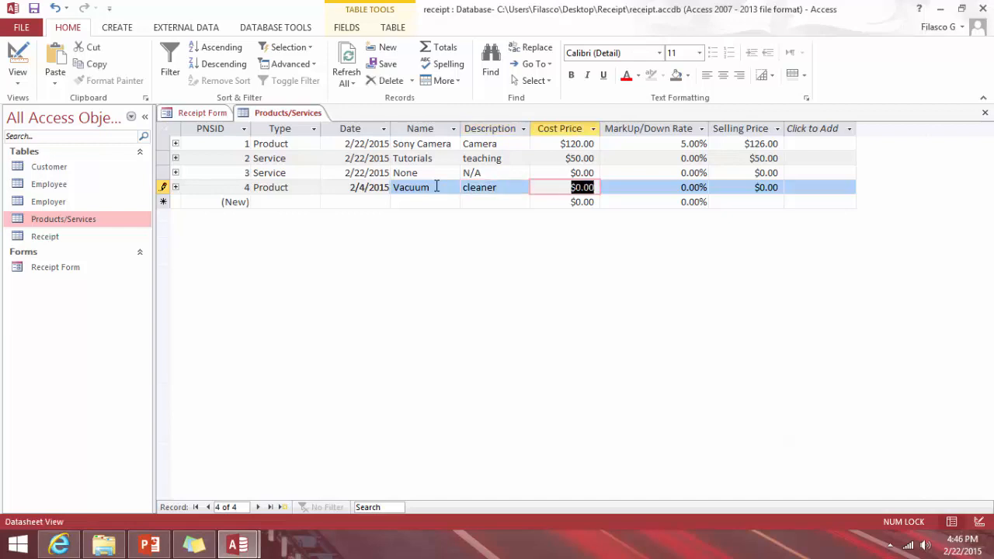
- Set the Vacuum record's cost price to $100 and its markup rate to 5%
{"action": "type", "text": "100"}
{"action": "key", "text": "Tab"}
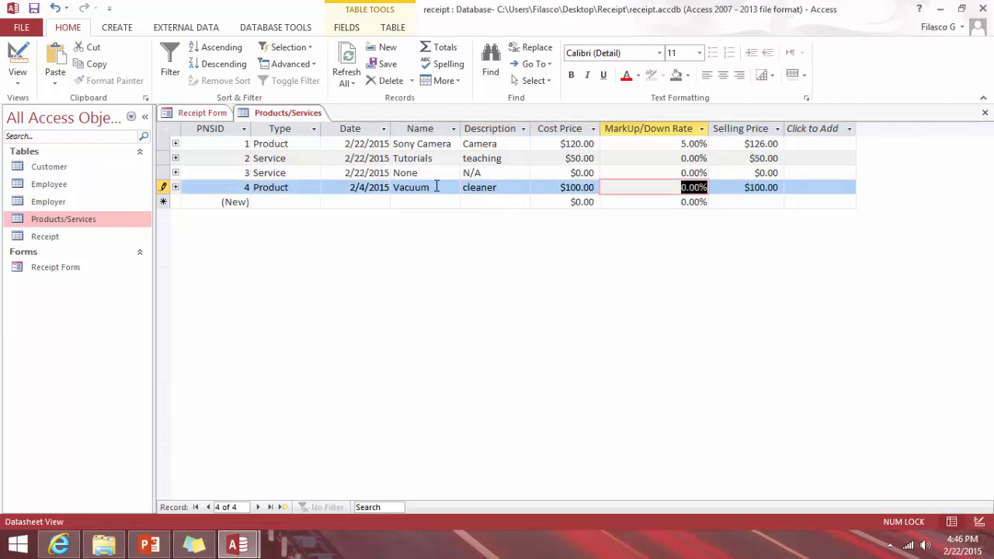
{"action": "type", "text": "5"}
{"action": "key", "text": "Tab"}
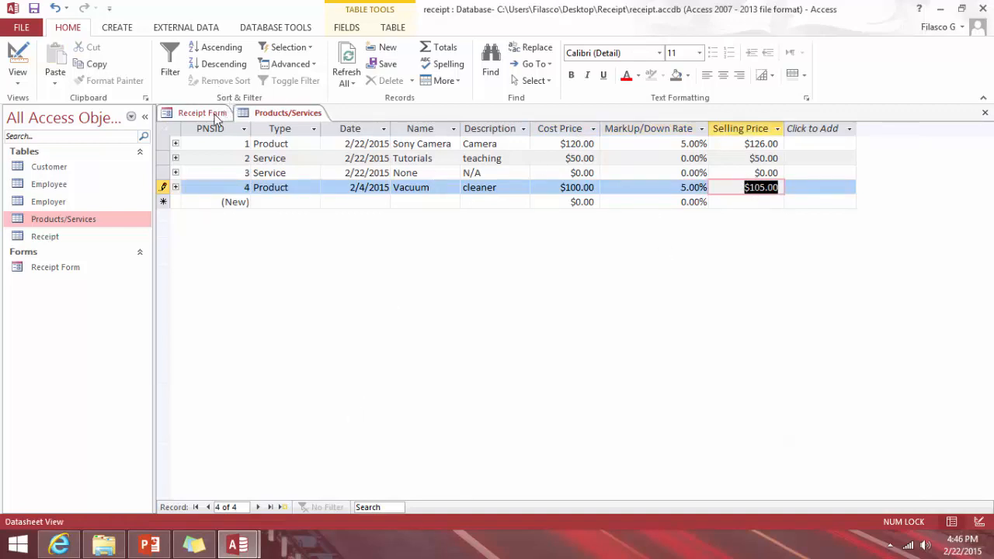
- Close the Products/Services table and the Receipt Form, and reopen the Receipt Form
{"action": "right_click", "coordinate": [288, 115]}
{"action": "left_click", "coordinate": [289, 114]}
{"action": "right_click", "coordinate": [295, 114]}
{"action": "left_click", "coordinate": [330, 143]}
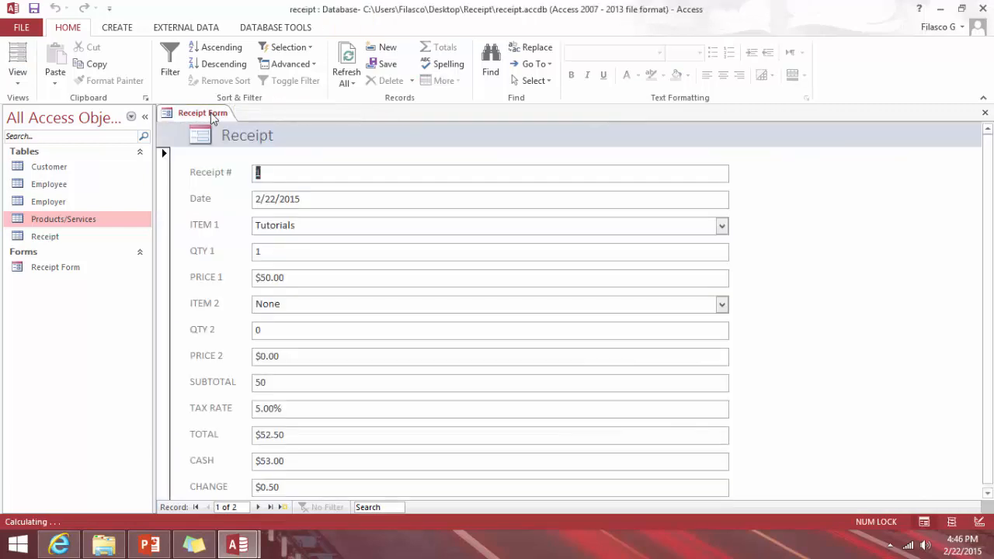
{"action": "right_click", "coordinate": [215, 117]}
{"action": "left_click", "coordinate": [256, 140]}
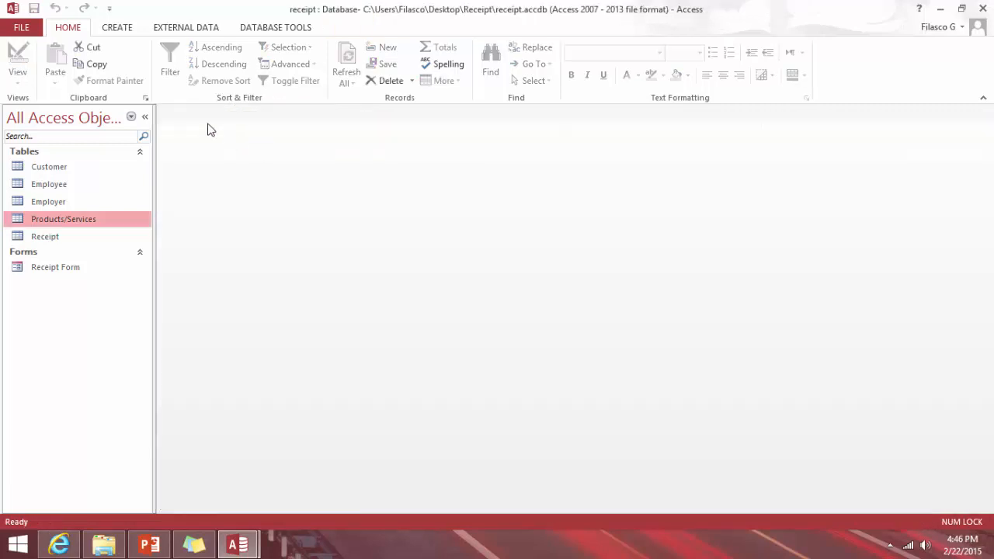
{"action": "double_click", "coordinate": [58, 269]}
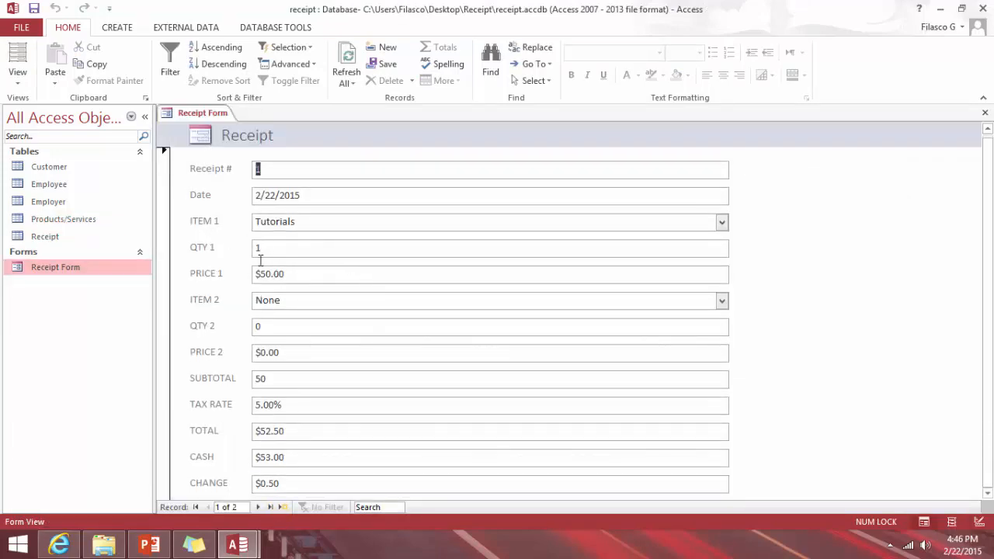
- Start a new receipt record in the form and date it 2/22/2015
{"action": "left_click", "coordinate": [282, 507]}
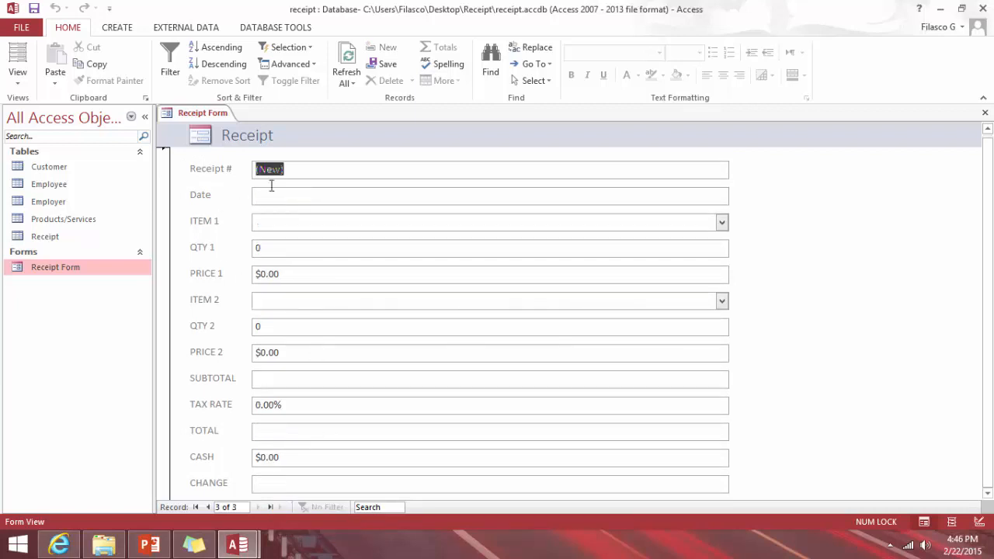
{"action": "left_click", "coordinate": [668, 197]}
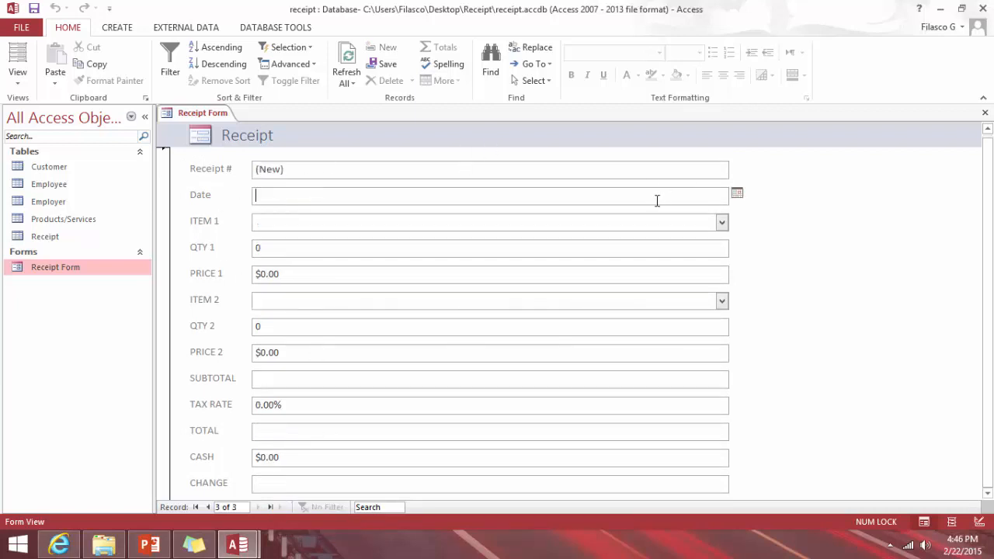
{"action": "left_click", "coordinate": [737, 193]}
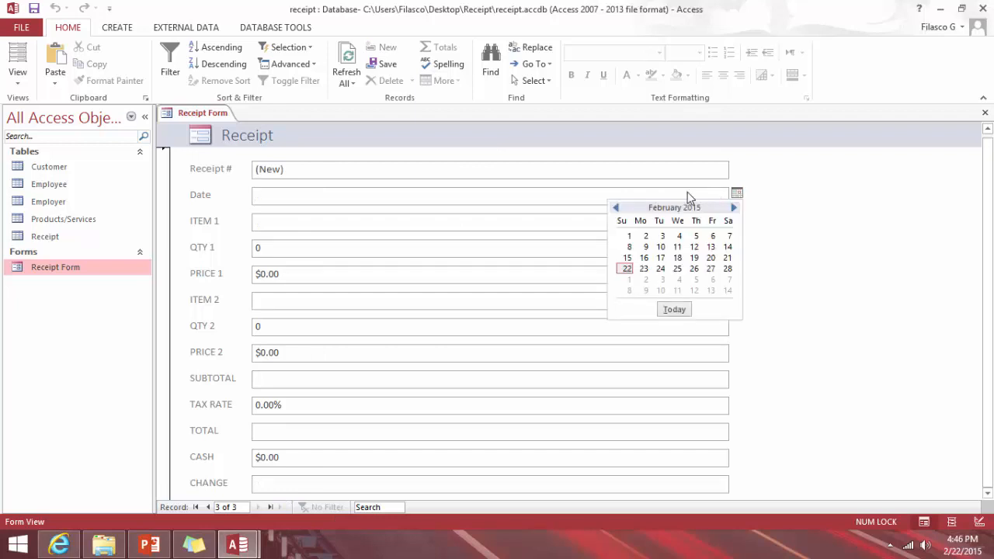
{"action": "left_click", "coordinate": [628, 269]}
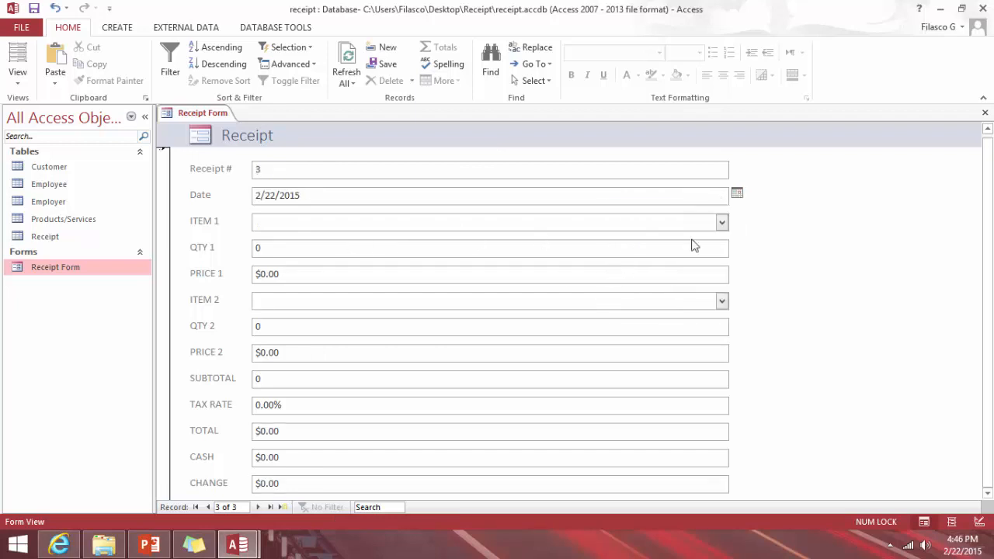
- Choose Vacuum as ITEM 1 of the new receipt and set its quantity to 2
{"action": "left_click", "coordinate": [721, 223]}
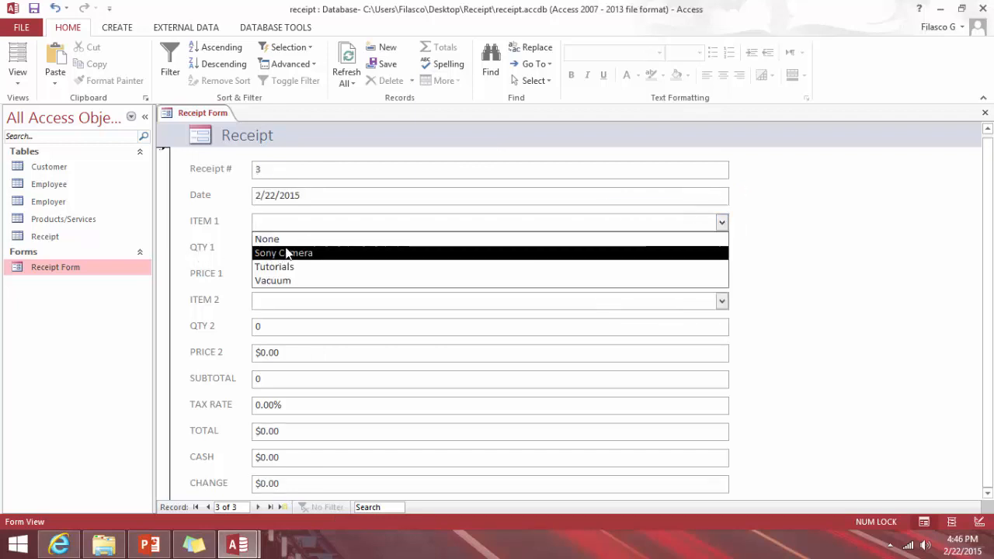
{"action": "left_click", "coordinate": [284, 281]}
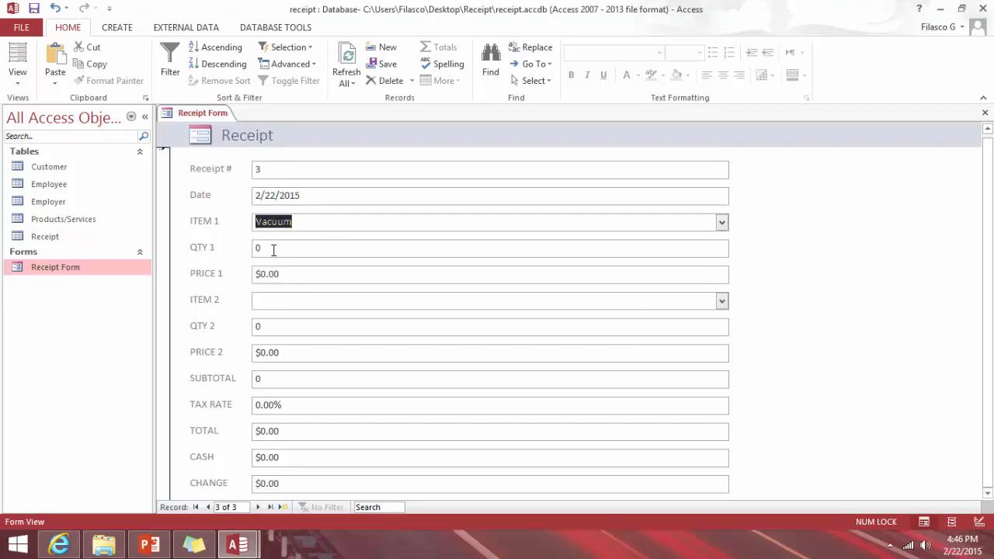
{"action": "left_click_drag", "start_coordinate": [273, 250], "coordinate": [257, 248]}
{"action": "type", "text": "2"}
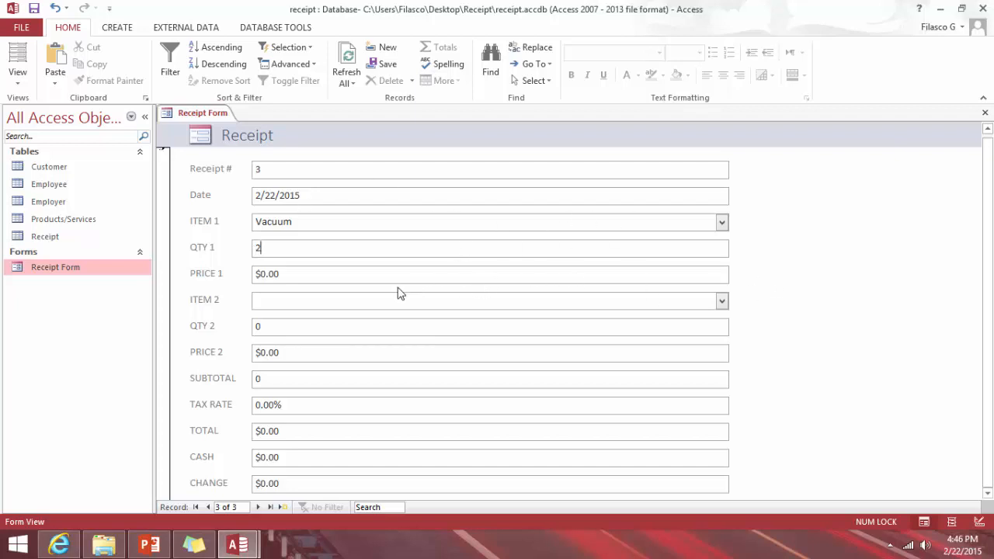
- Check the Vacuum's selling price in the Products/Services table and set PRICE 1 on the receipt to $105
{"action": "mouse_move", "coordinate": [280, 274]}
{"action": "left_mouse_down"}
{"action": "mouse_move", "coordinate": [257, 274]}
{"action": "mouse_move", "coordinate": [268, 275]}
{"action": "left_mouse_up"}
{"action": "left_click", "coordinate": [285, 275]}
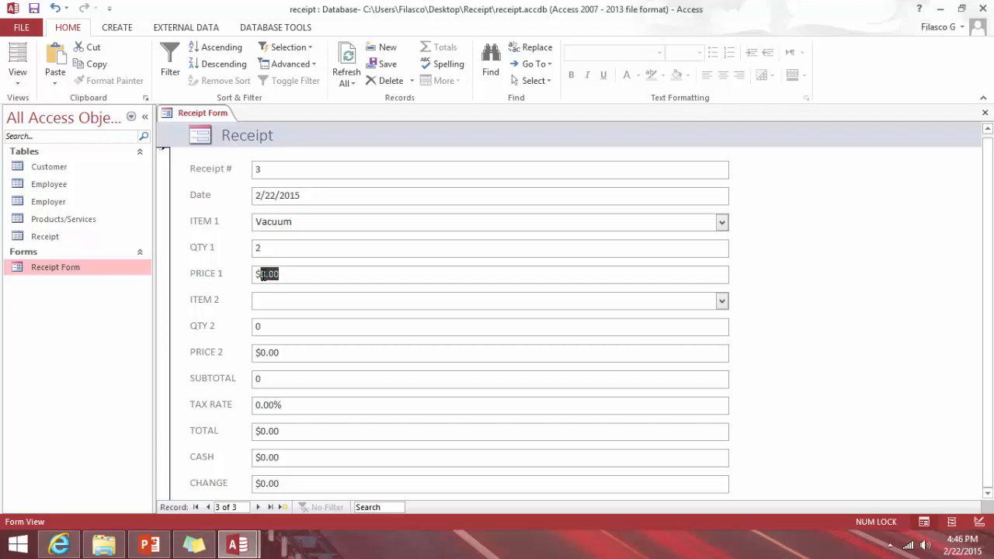
{"action": "type", "text": "106"}
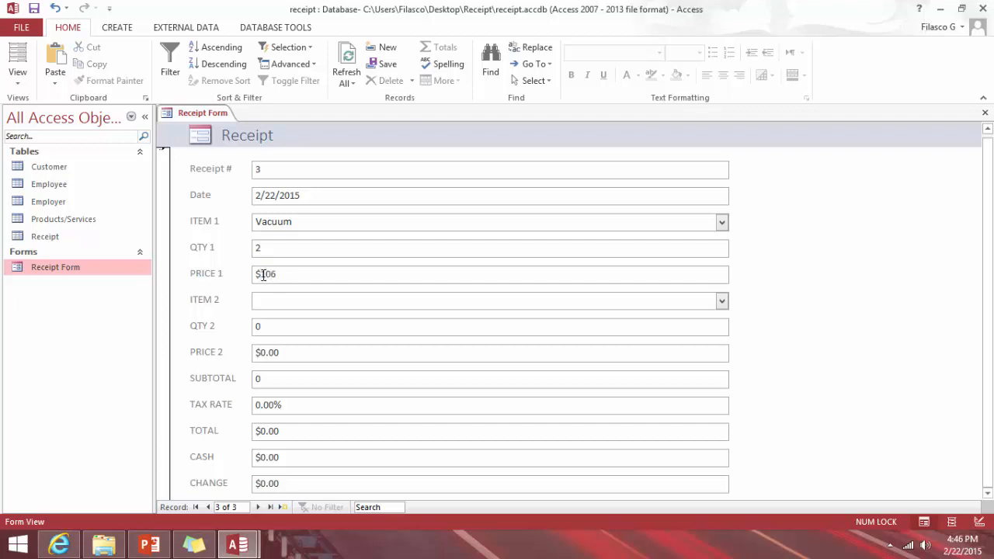
{"action": "double_click", "coordinate": [70, 221]}
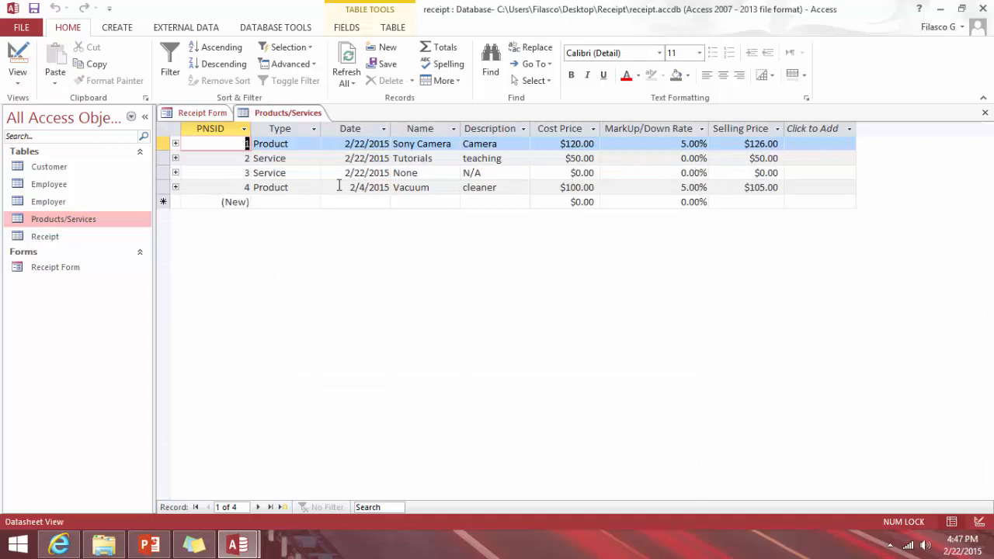
{"action": "left_click", "coordinate": [199, 114]}
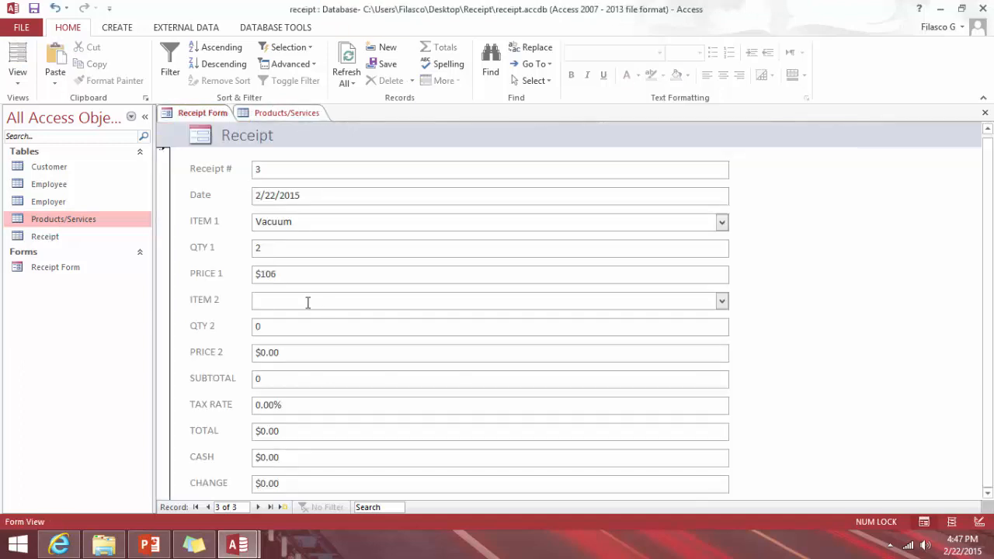
{"action": "type", "text": "$105"}
{"action": "key", "text": "Tab"}
{"action": "key", "text": "Tab"}
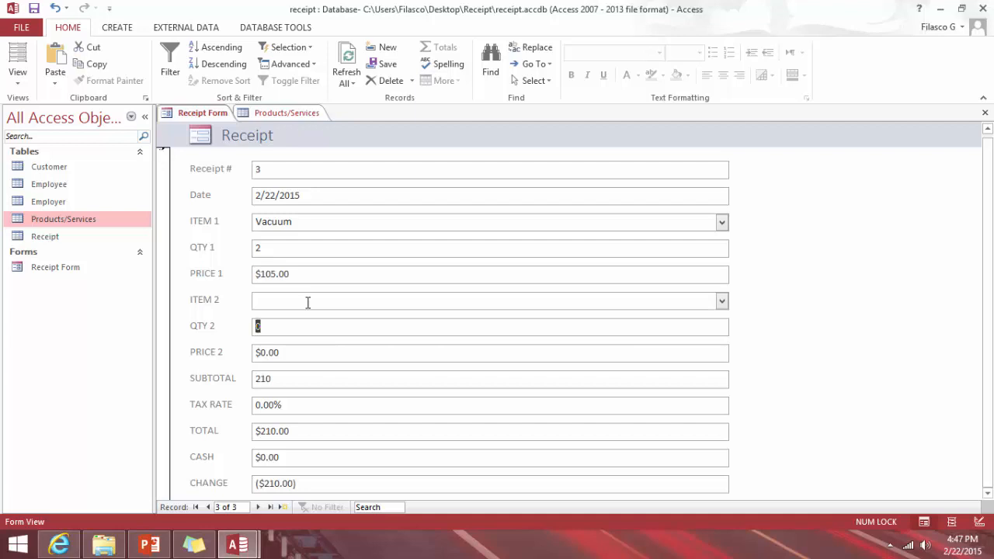
- Set the receipt's tax rate to 5% and its cash amount to $300
{"action": "key", "text": "Tab"}
{"action": "left_click", "coordinate": [254, 409]}
{"action": "type", "text": "5"}
{"action": "key", "text": "Tab"}
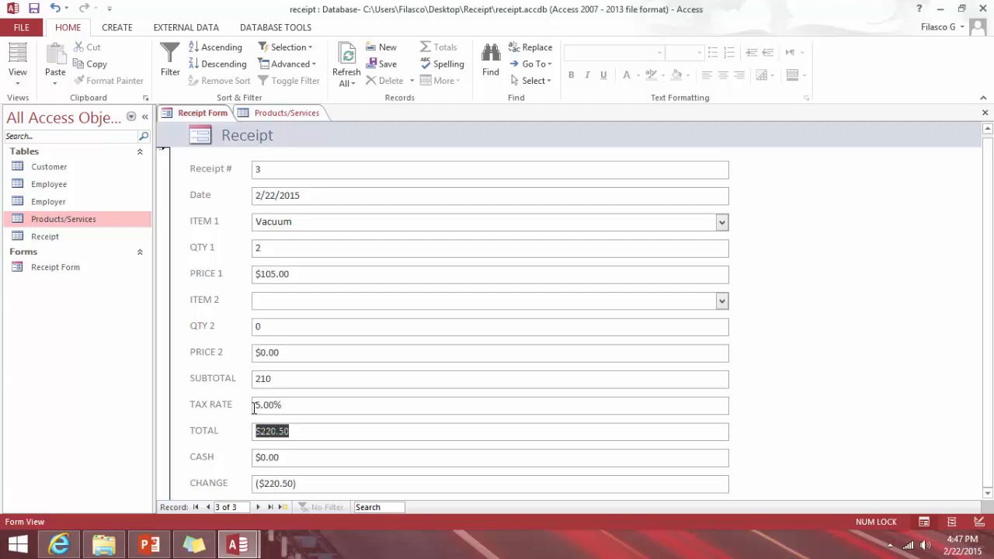
{"action": "left_click_drag", "start_coordinate": [292, 460], "coordinate": [259, 463]}
{"action": "left_click", "coordinate": [274, 458]}
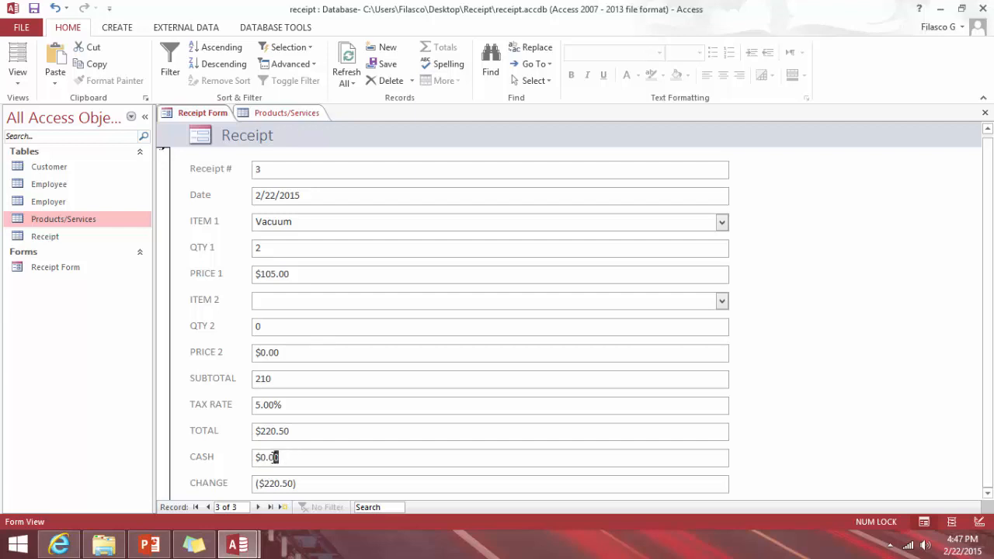
{"action": "type", "text": "100"}
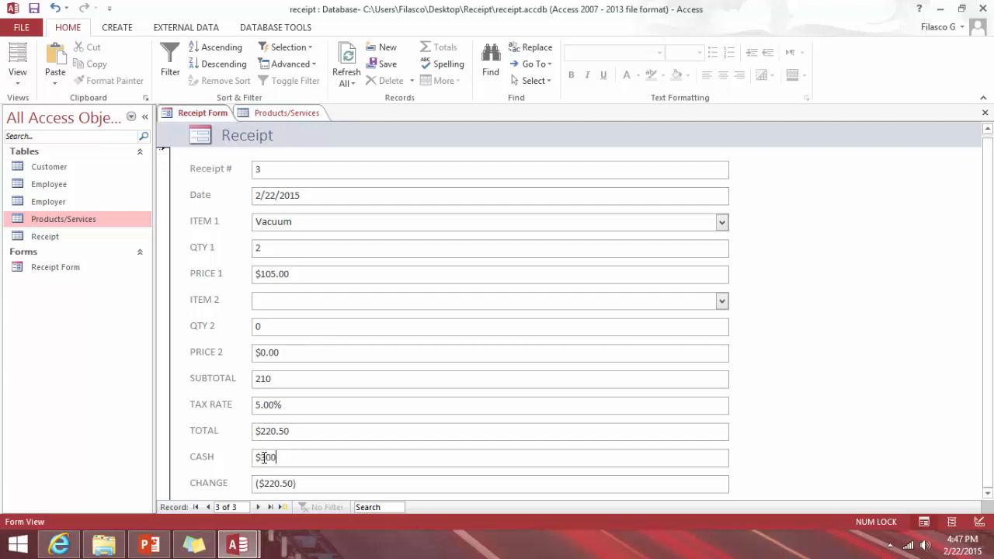
{"action": "key", "text": "Tab"}
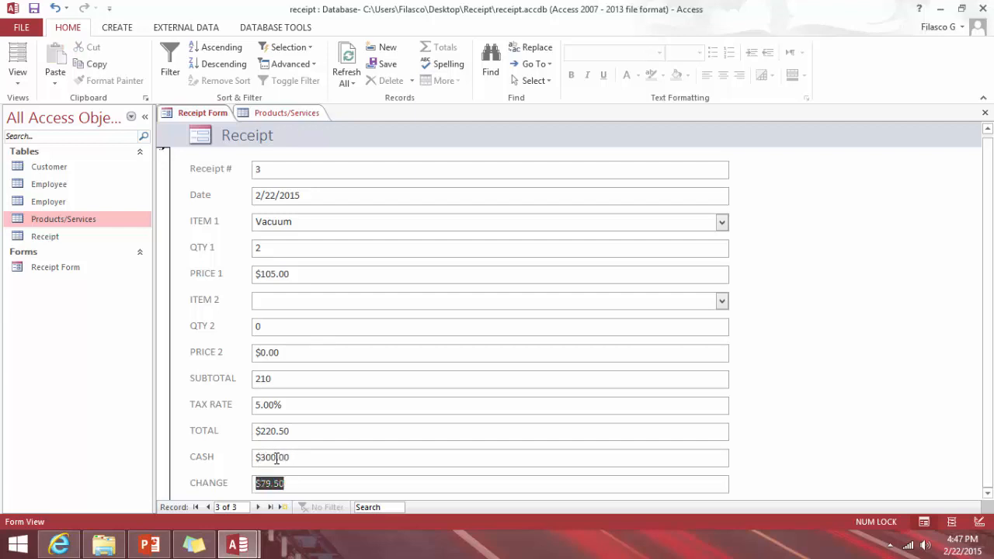
{"action": "left_click", "coordinate": [293, 482]}
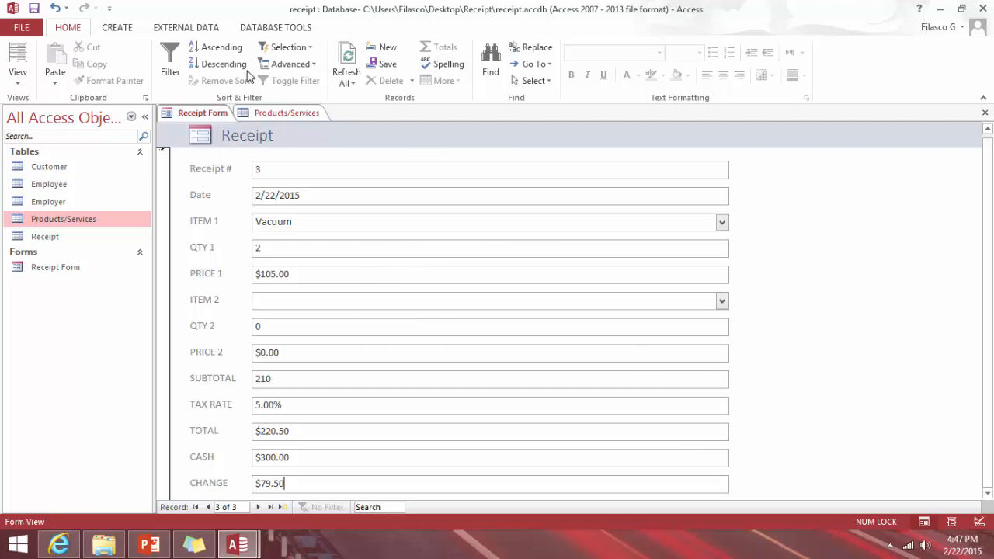
- Create a report with the Report Wizard from the Receipt table's Receipt #, Date, SUBTOTAL, TAX RATE, TOTAL, CASH and CHANGE fields
{"action": "left_click", "coordinate": [123, 28]}
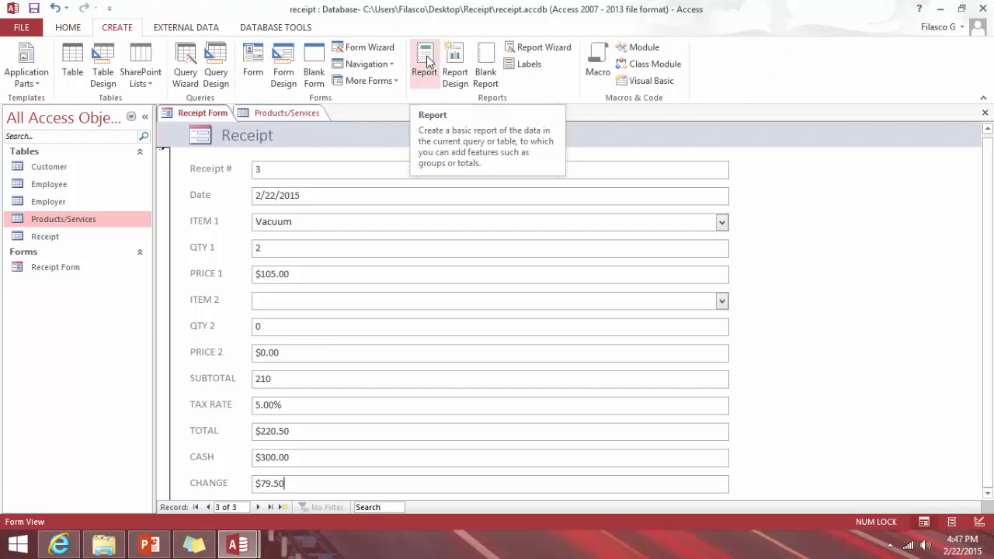
{"action": "left_click", "coordinate": [548, 48]}
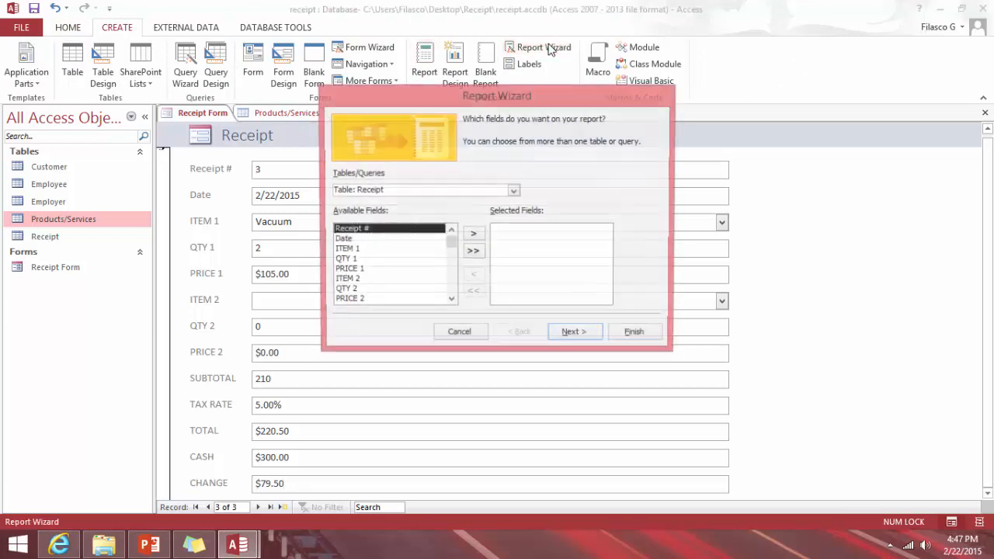
{"action": "left_click", "coordinate": [473, 237]}
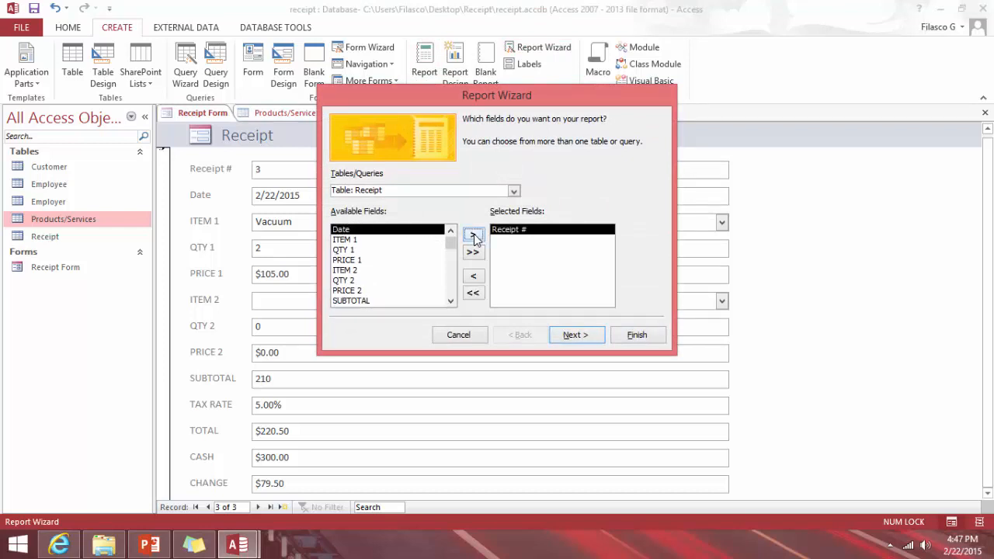
{"action": "left_click", "coordinate": [474, 236]}
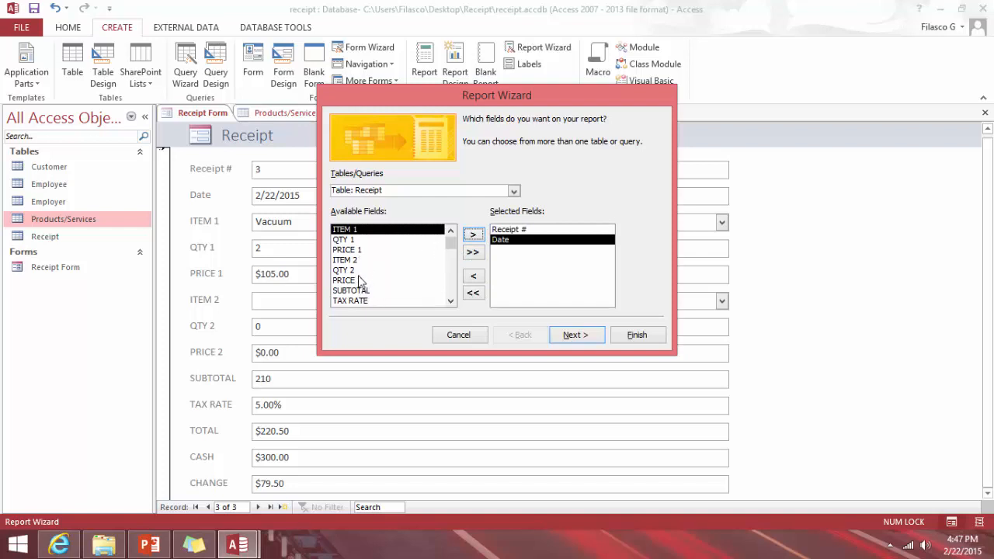
{"action": "double_click", "coordinate": [386, 291]}
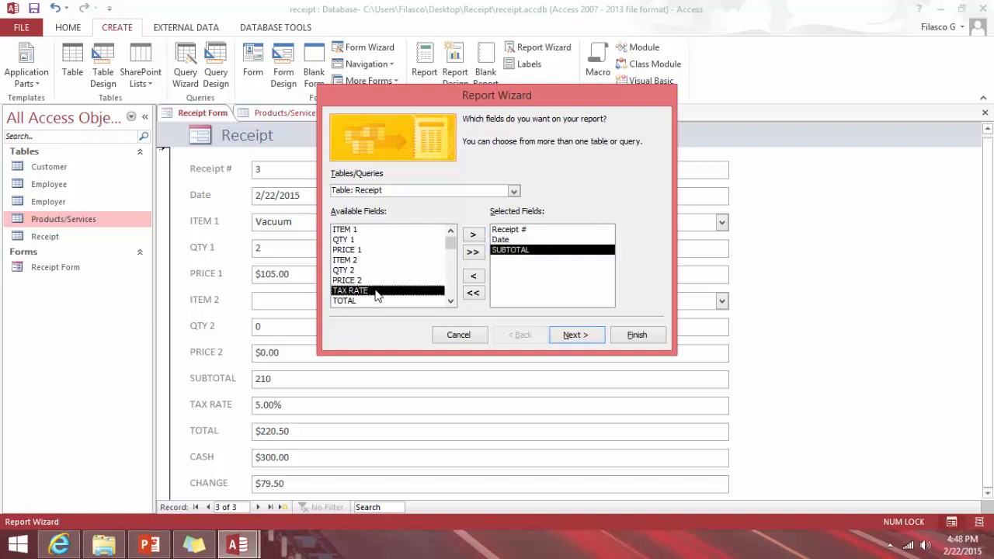
{"action": "double_click", "coordinate": [376, 293]}
{"action": "double_click", "coordinate": [375, 293]}
{"action": "double_click", "coordinate": [376, 292]}
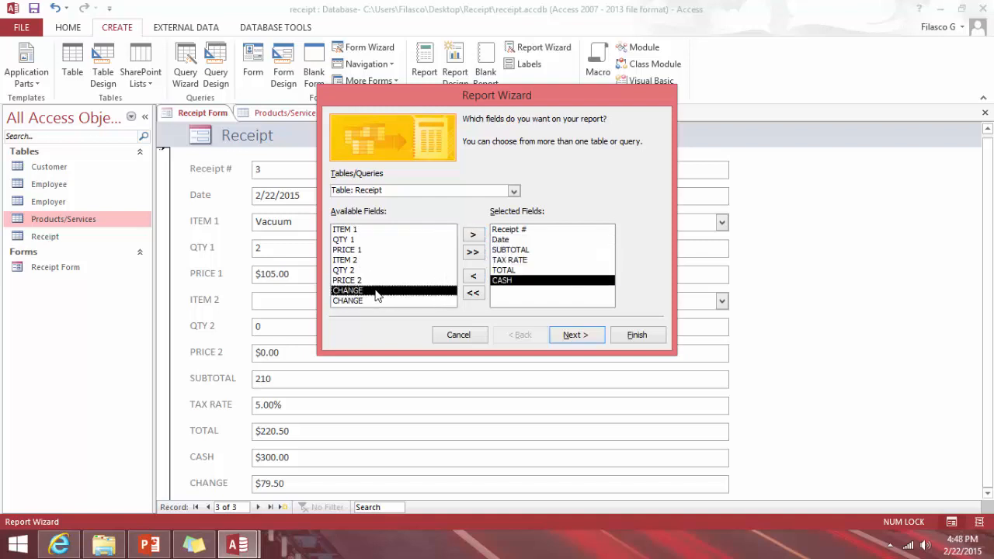
{"action": "double_click", "coordinate": [376, 292]}
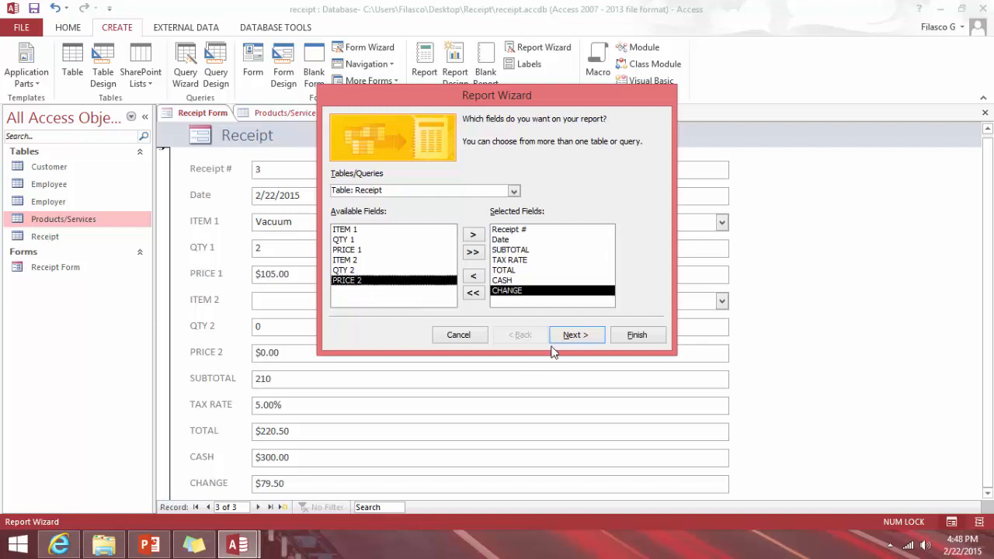
{"action": "left_click", "coordinate": [635, 337]}
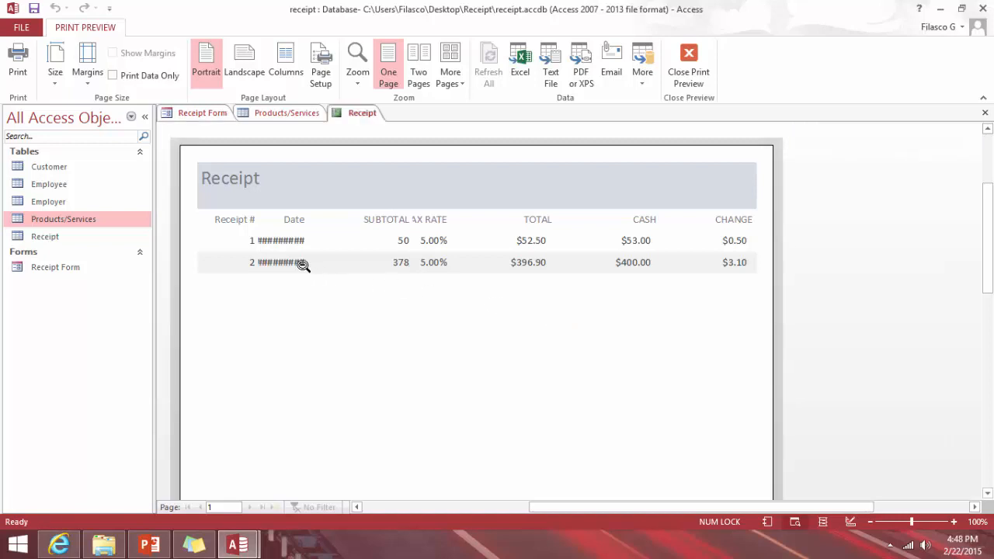
- Close the print preview and display the Receipt report in Layout view
{"action": "left_click", "coordinate": [689, 63]}
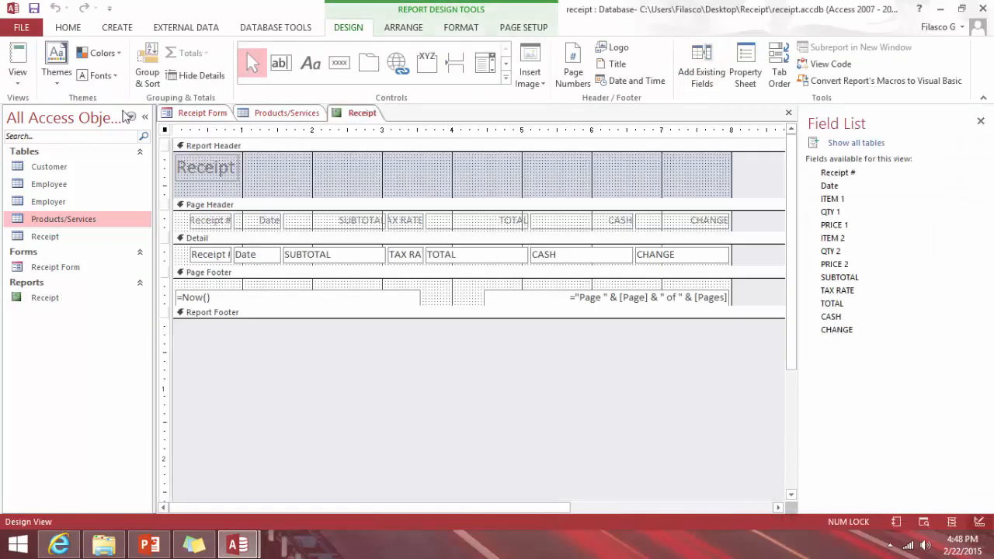
{"action": "left_click", "coordinate": [18, 58]}
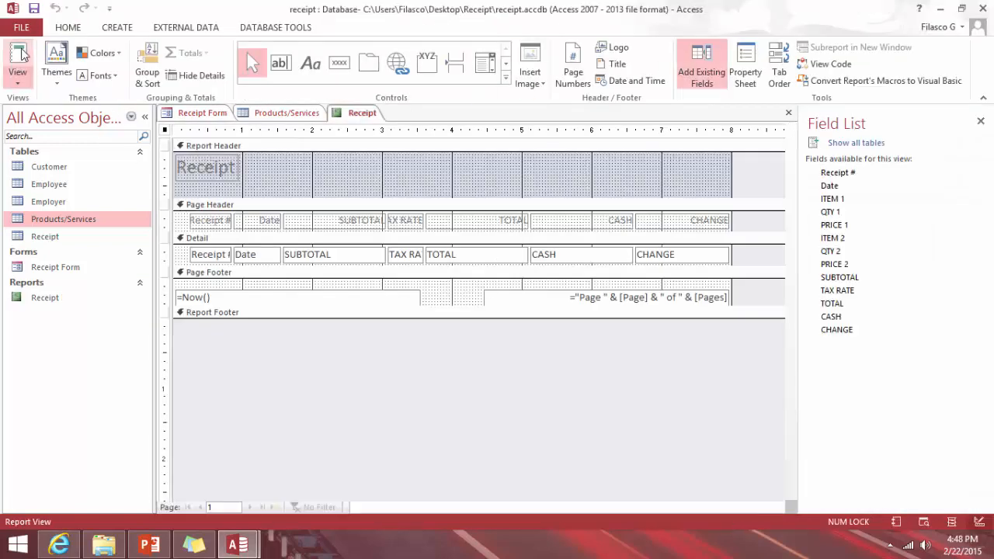
{"action": "left_click", "coordinate": [20, 56]}
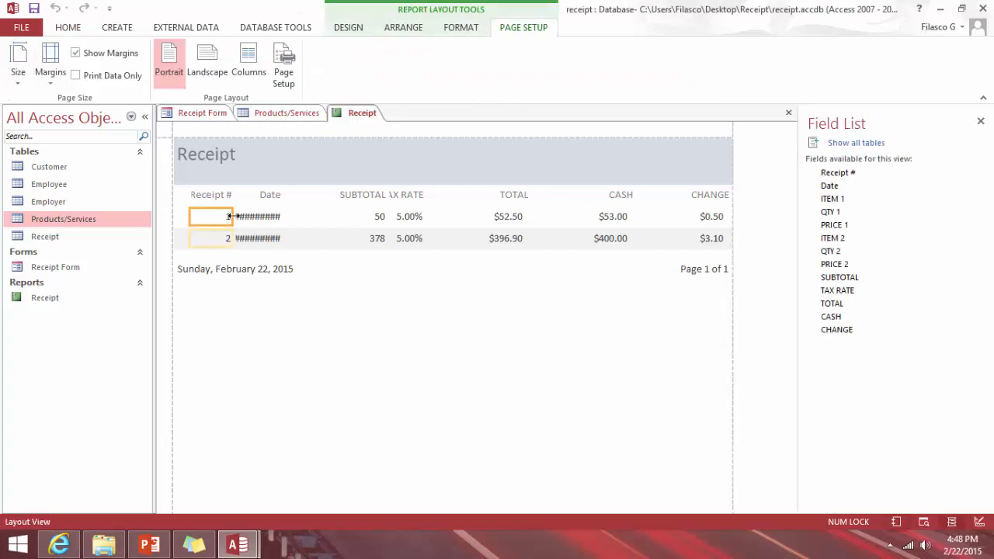
- Resize the Date column's heading and values in the Receipt report so the dates show in full
{"action": "left_click", "coordinate": [259, 196]}
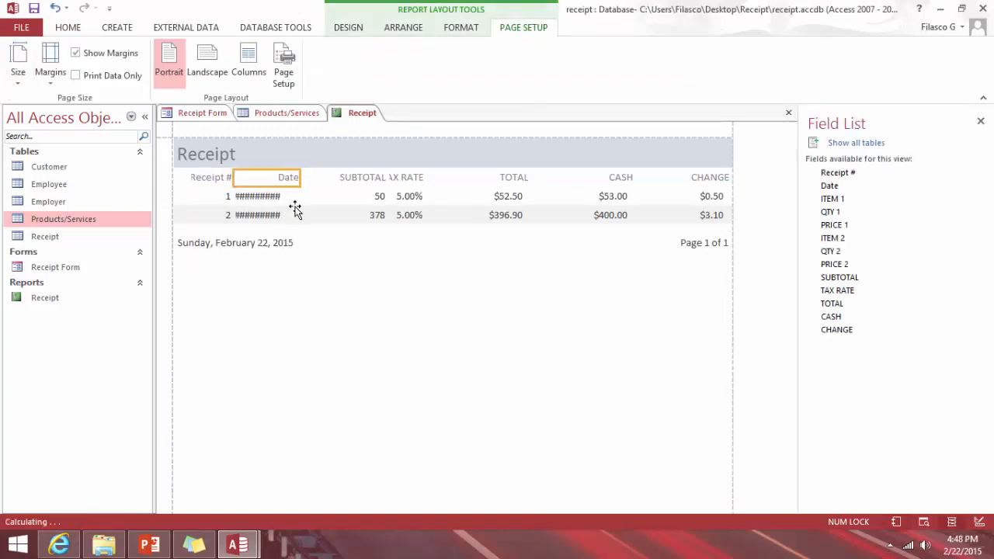
{"action": "left_click", "coordinate": [284, 200]}
{"action": "left_click_drag", "start_coordinate": [291, 199], "coordinate": [303, 197]}
{"action": "left_click", "coordinate": [314, 184]}
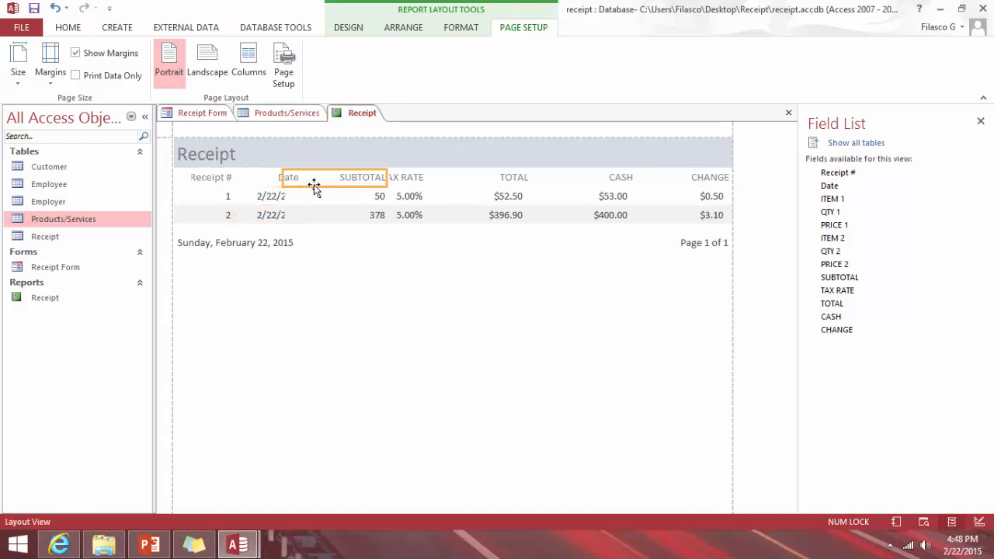
{"action": "left_click_drag", "start_coordinate": [284, 178], "coordinate": [308, 196]}
{"action": "left_click", "coordinate": [291, 197]}
- Delete the date and the page number from the footer of the Receipt report
{"action": "left_click", "coordinate": [265, 243]}
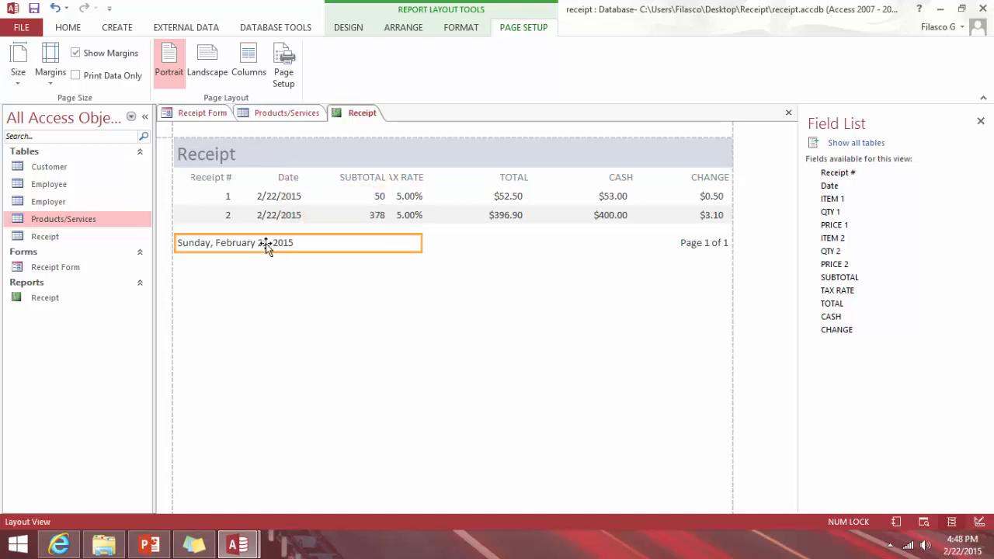
{"action": "key", "text": "Delete"}
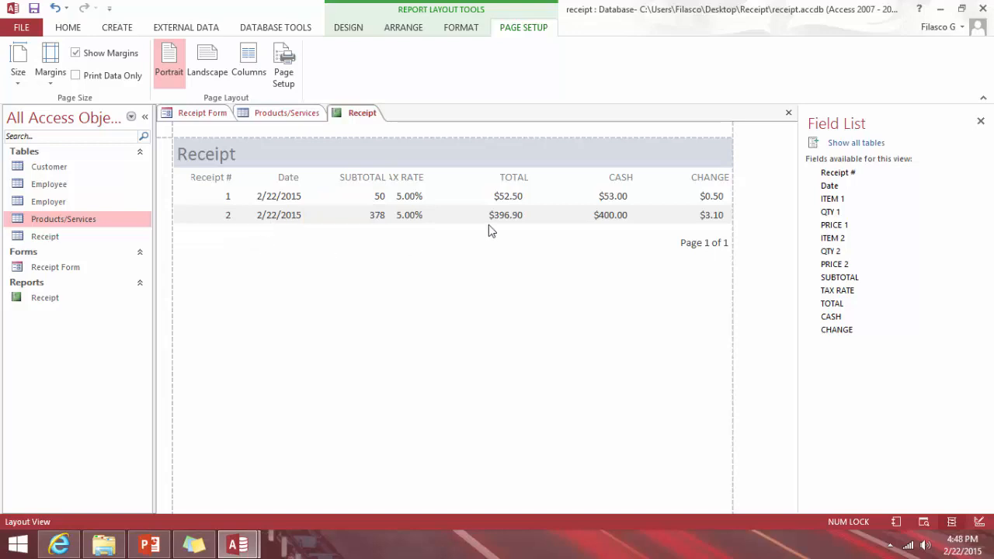
{"action": "left_click", "coordinate": [693, 244]}
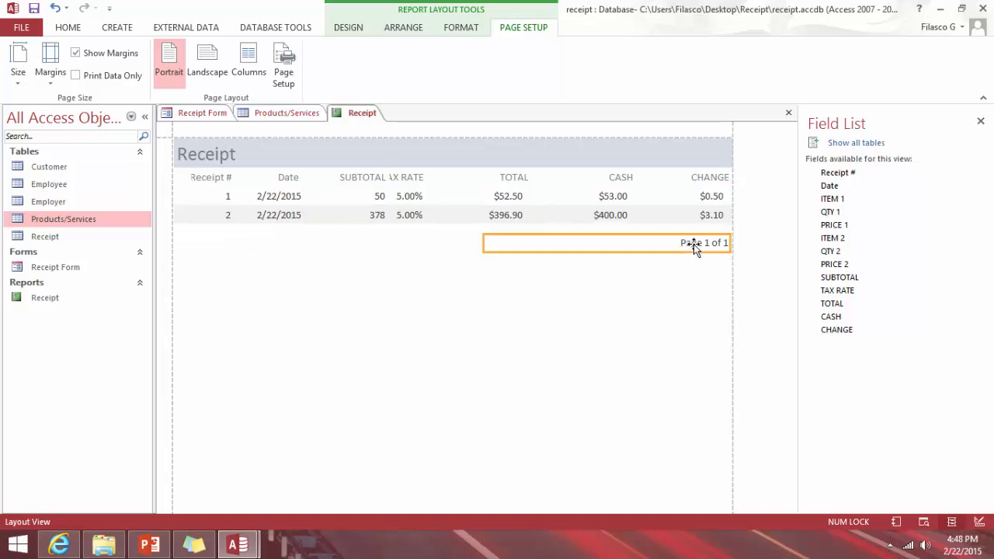
{"action": "key", "text": "Delete"}
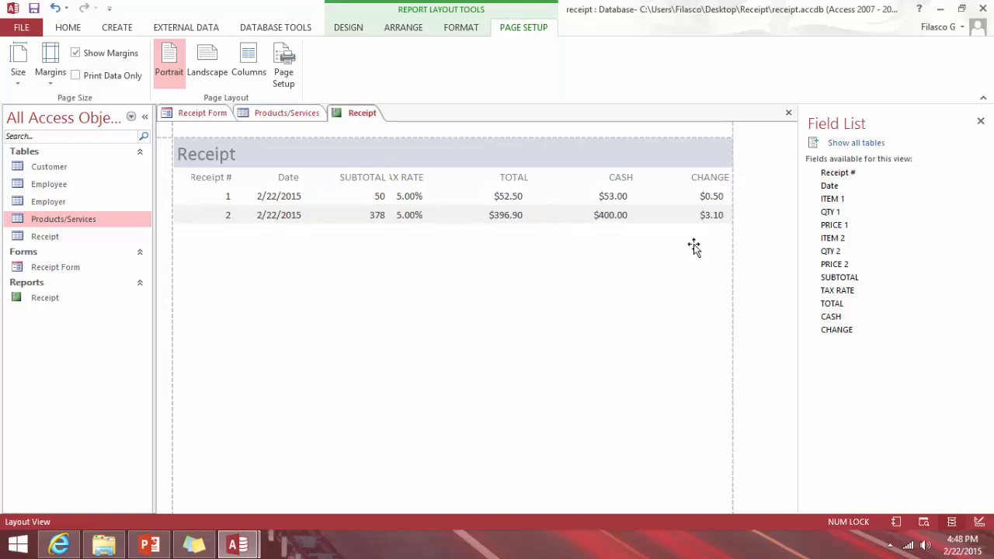
- Widen the Receipt # column heading slightly so its full text shows
{"action": "left_click", "coordinate": [188, 176]}
{"action": "left_click_drag", "start_coordinate": [185, 176], "coordinate": [183, 177]}
{"action": "left_click", "coordinate": [371, 178]}
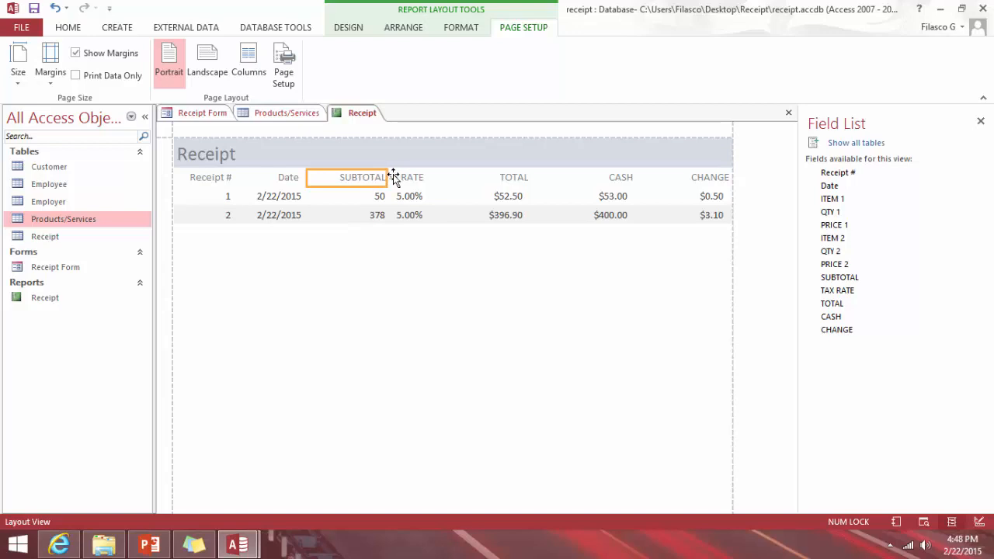
- Widen the TAX RATE heading and its values so the heading no longer gets cut off
{"action": "left_click", "coordinate": [413, 179]}
{"action": "left_click_drag", "start_coordinate": [423, 178], "coordinate": [437, 196]}
{"action": "left_click", "coordinate": [422, 195]}
{"action": "left_click", "coordinate": [437, 179]}
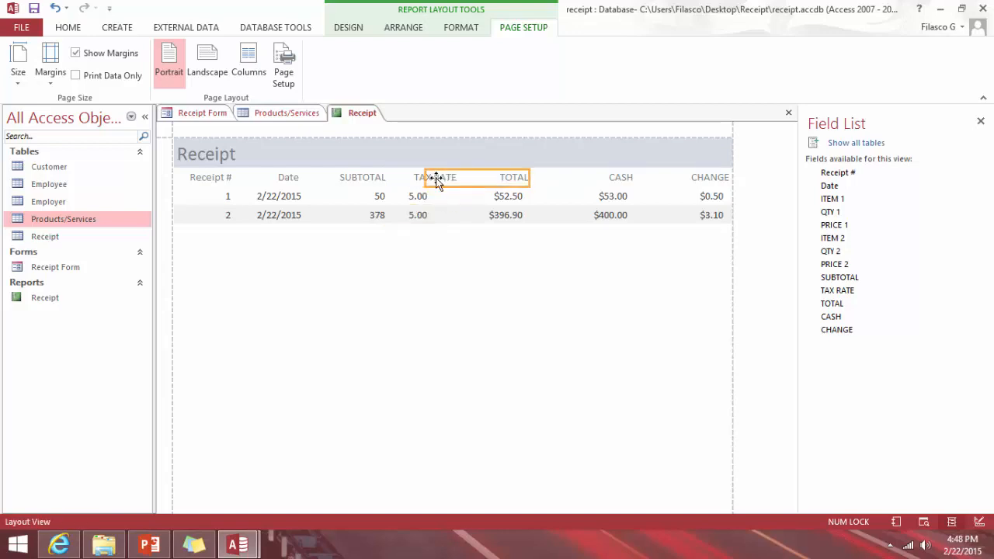
{"action": "left_click", "coordinate": [407, 198]}
{"action": "left_click", "coordinate": [390, 197]}
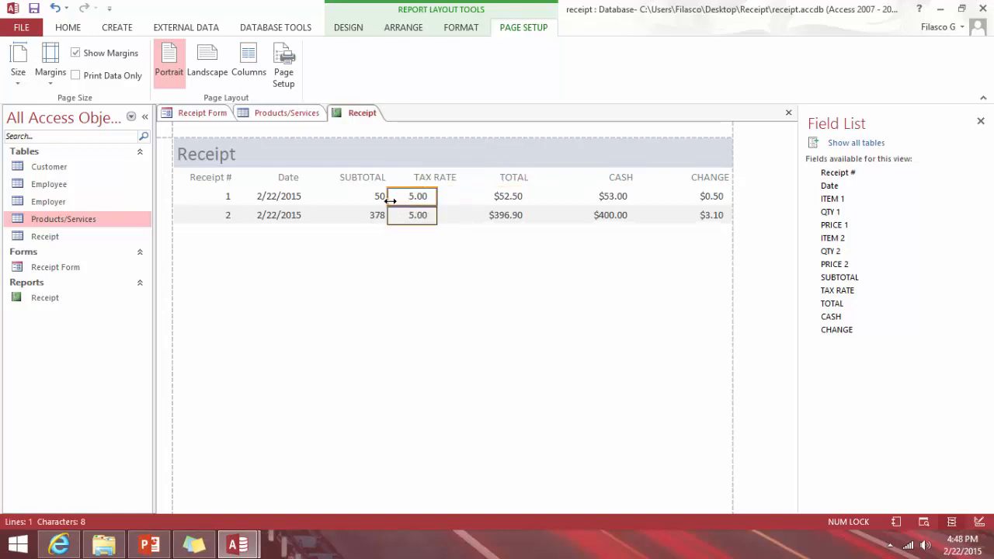
- Move the TOTAL column heading slightly to the left to line it up with its values
{"action": "left_click", "coordinate": [430, 177]}
{"action": "left_click_drag", "start_coordinate": [430, 177], "coordinate": [422, 177]}
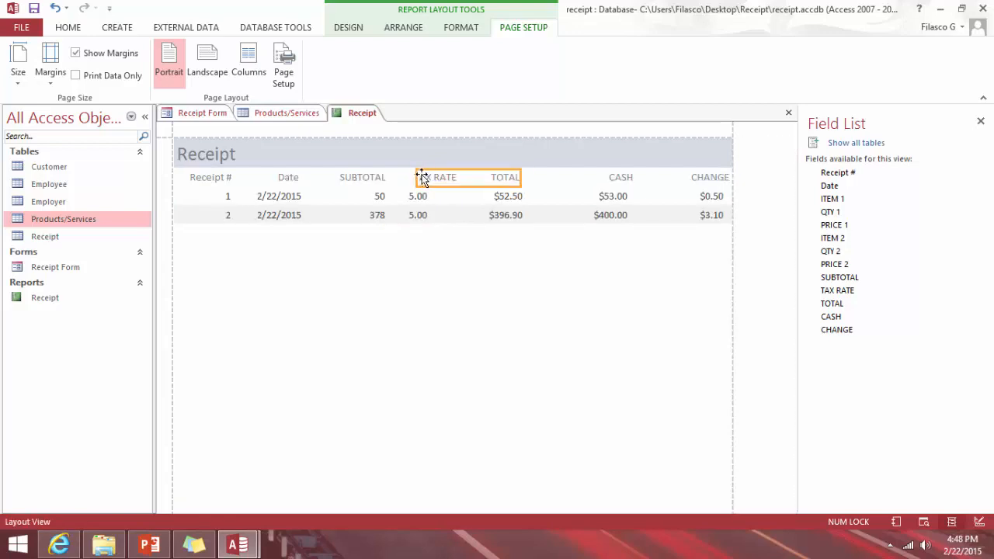
{"action": "left_click", "coordinate": [450, 287]}
- Narrow the TAX RATE heading slightly and widen the SUBTOTAL heading a little so its text fits
{"action": "left_click", "coordinate": [413, 177]}
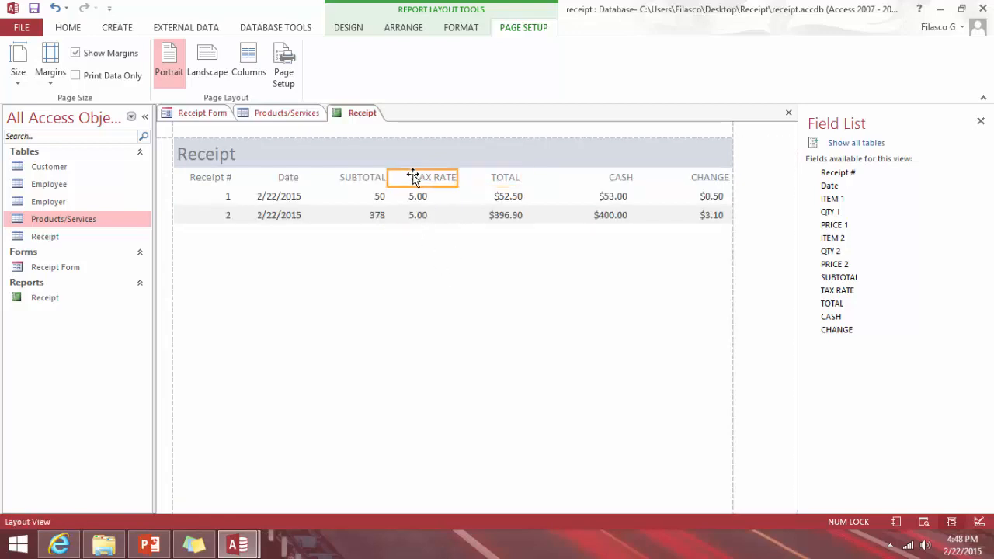
{"action": "left_click_drag", "start_coordinate": [457, 178], "coordinate": [448, 179]}
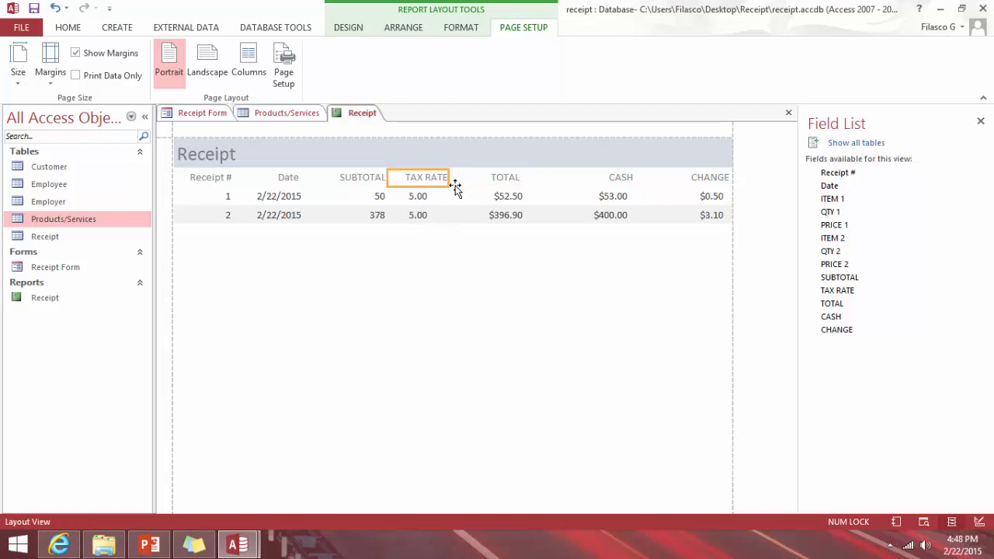
{"action": "left_click", "coordinate": [419, 197]}
{"action": "left_click", "coordinate": [477, 267]}
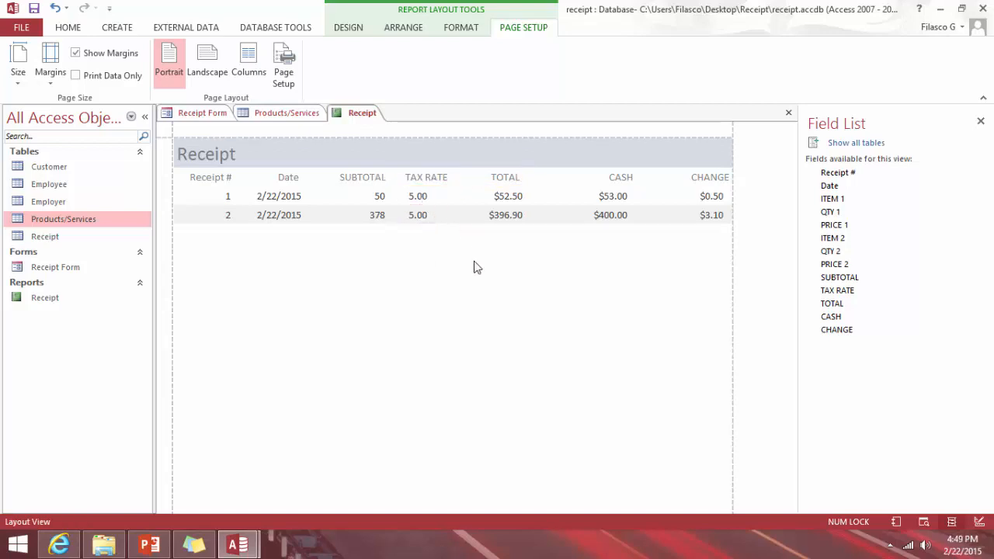
{"action": "left_click", "coordinate": [378, 178]}
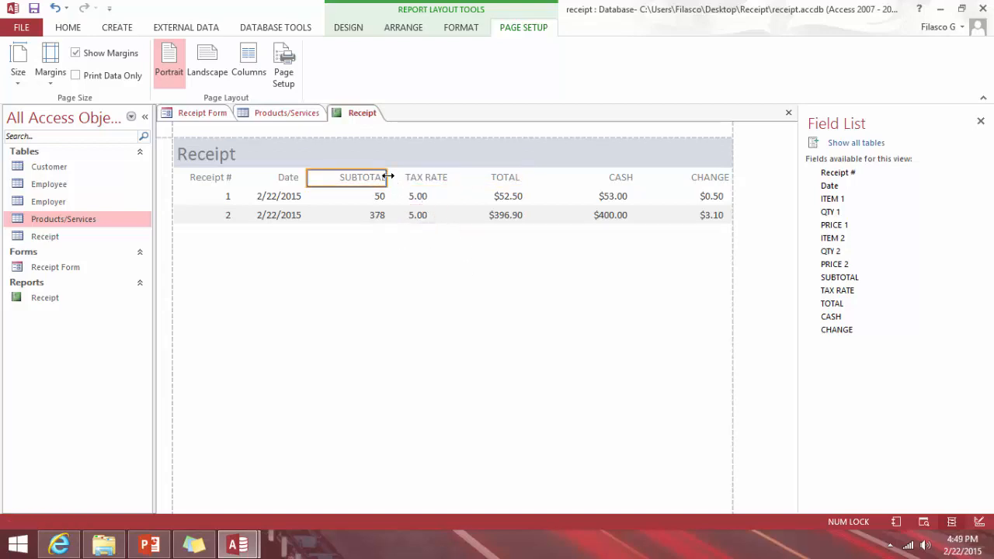
{"action": "left_click_drag", "start_coordinate": [390, 176], "coordinate": [391, 176]}
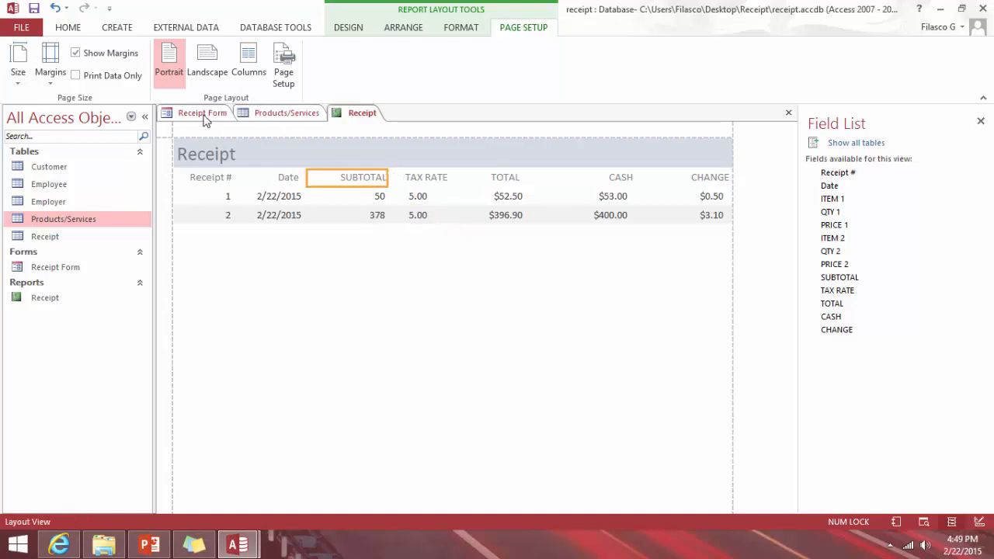
{"action": "double_click", "coordinate": [66, 238]}
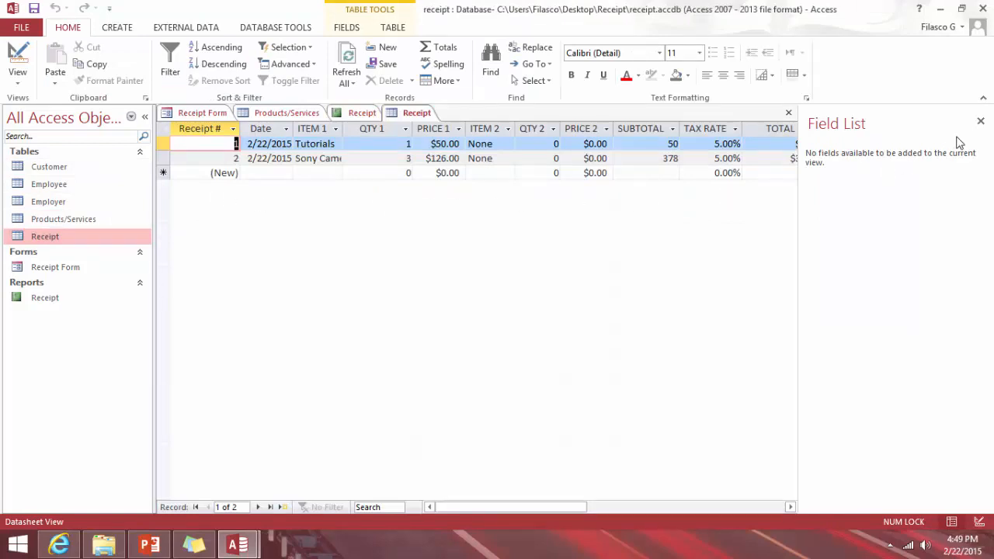
{"action": "left_click", "coordinate": [980, 121]}
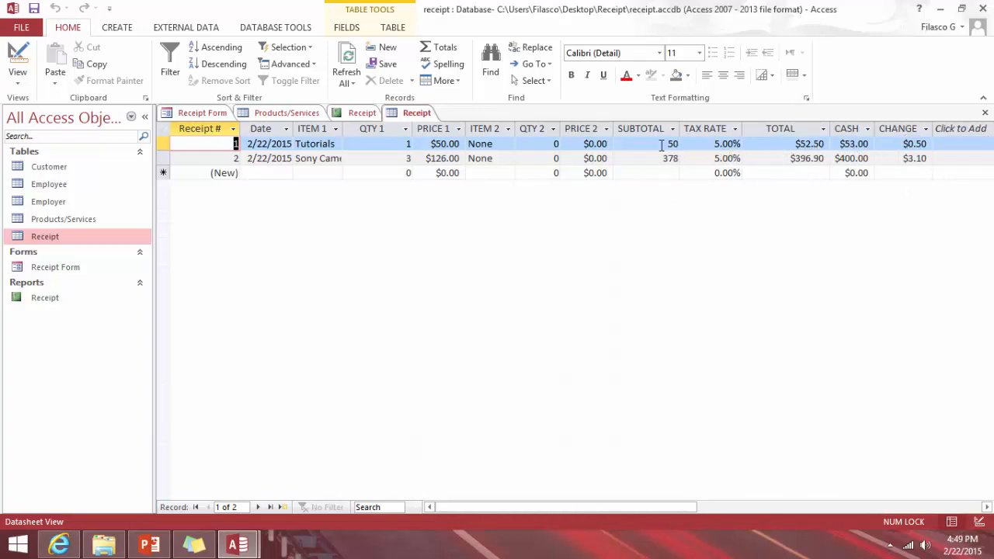
{"action": "left_click", "coordinate": [17, 59]}
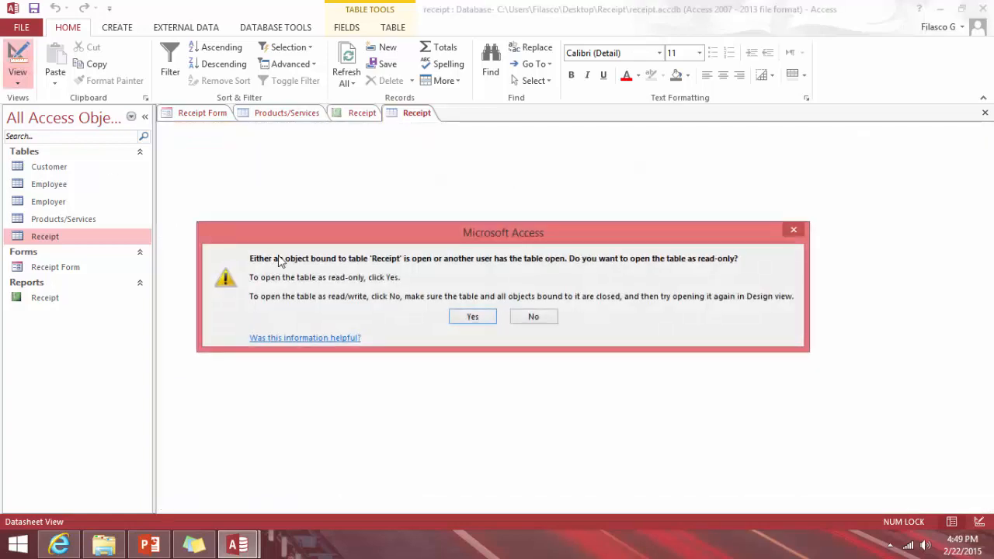
{"action": "left_click", "coordinate": [466, 316]}
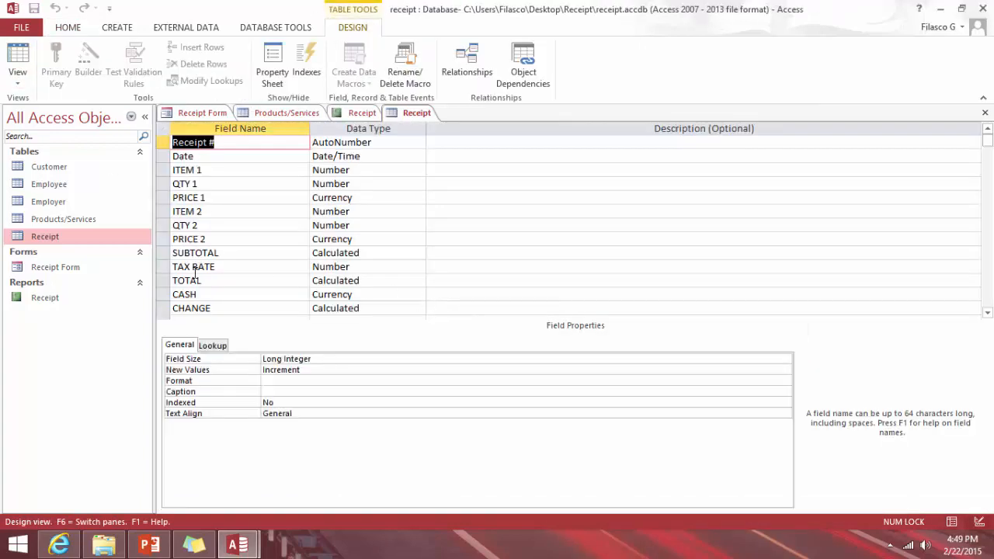
{"action": "left_click", "coordinate": [392, 252]}
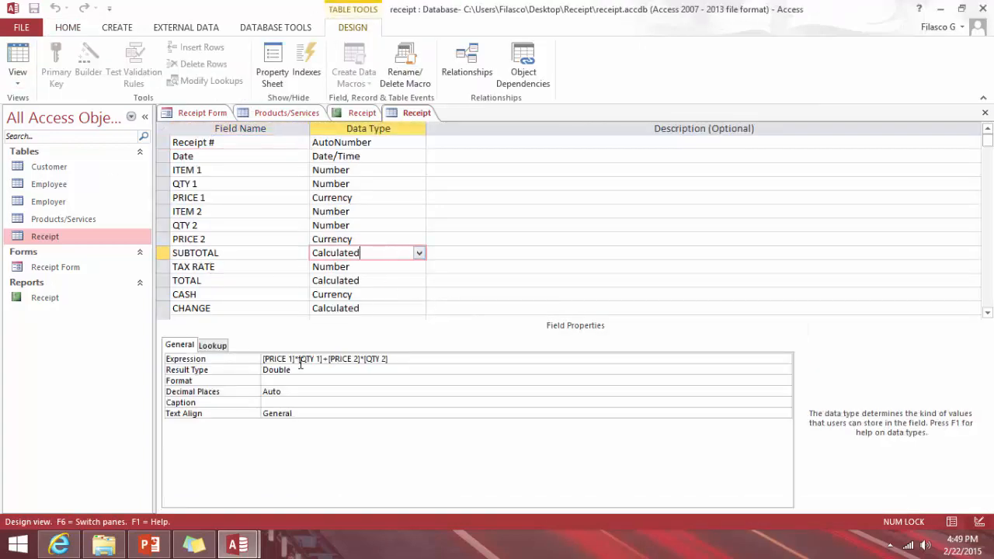
{"action": "left_click", "coordinate": [294, 370]}
{"action": "left_click", "coordinate": [463, 381]}
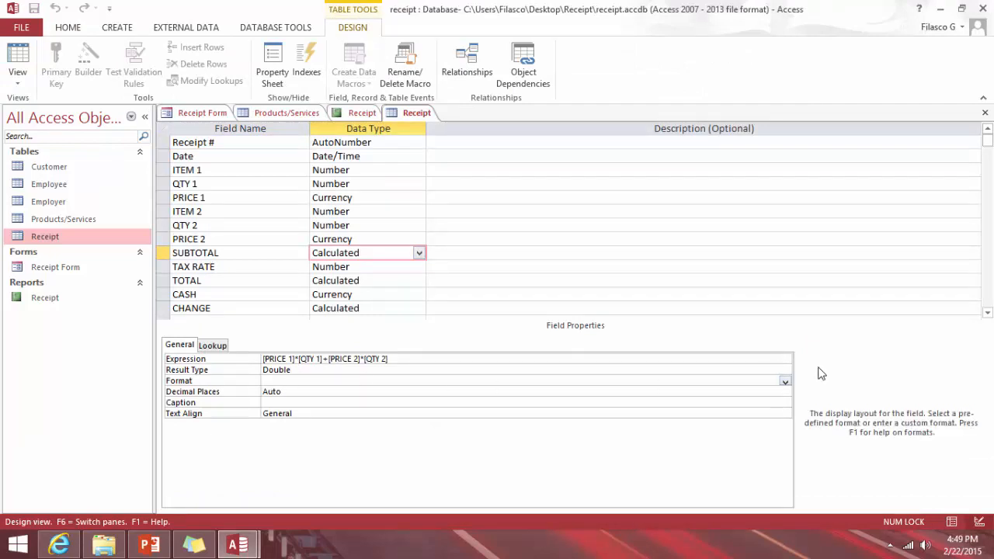
{"action": "left_click", "coordinate": [785, 381]}
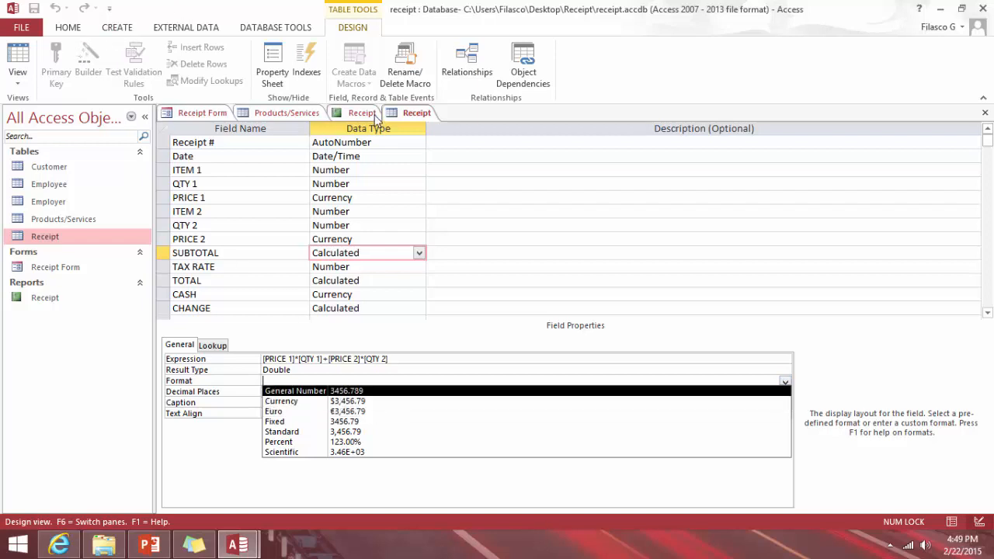
{"action": "right_click", "coordinate": [421, 113]}
{"action": "left_click", "coordinate": [455, 143]}
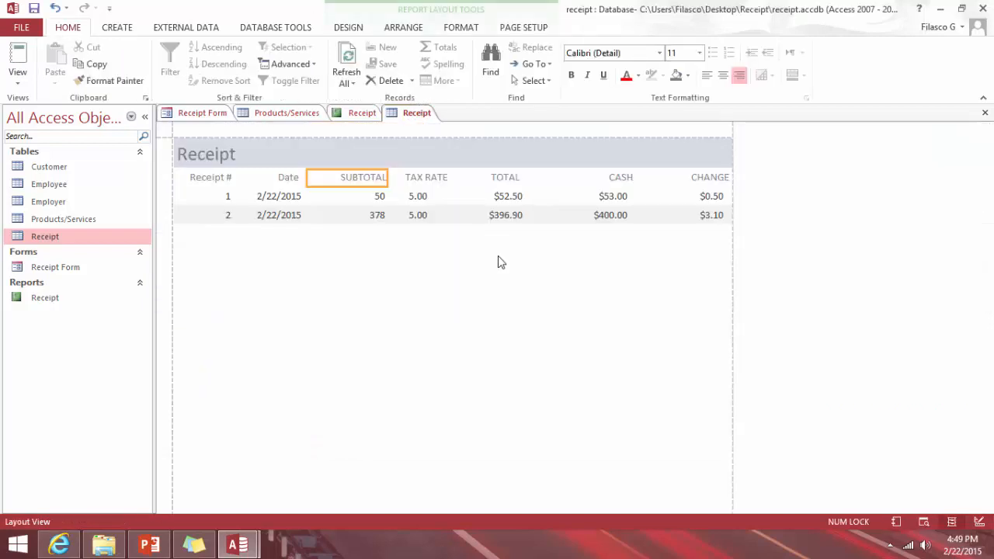
- Close all open database objects, saving the layout changes to the Receipt report
{"action": "right_click", "coordinate": [362, 114]}
{"action": "left_click", "coordinate": [408, 156]}
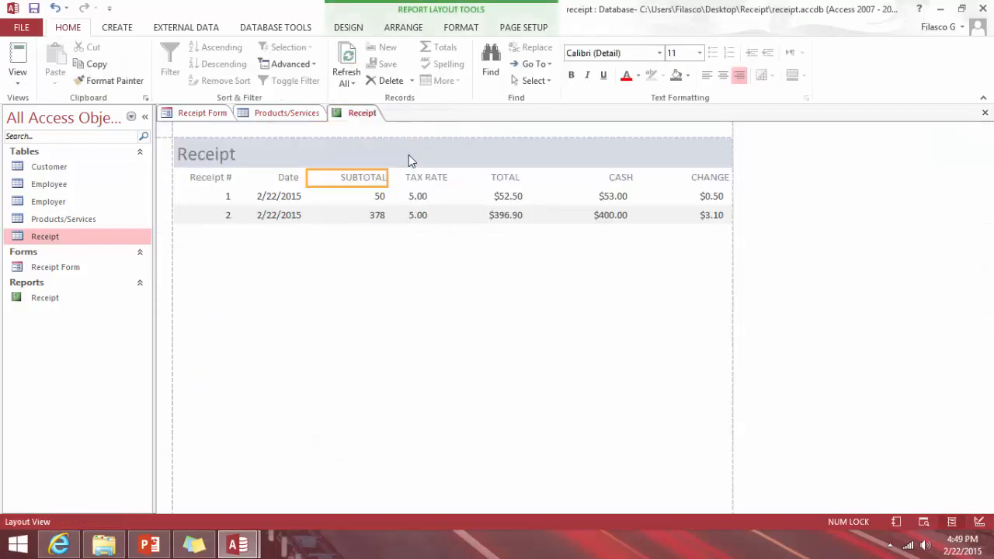
{"action": "left_click", "coordinate": [458, 313]}
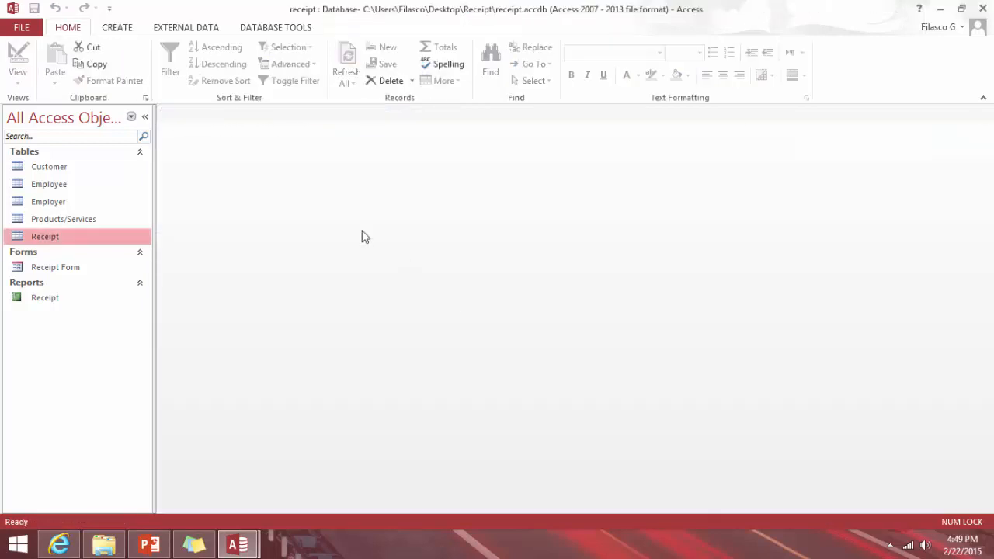
- Open the Receipt table in Design view and set the SUBTOTAL field's result type to Single
{"action": "double_click", "coordinate": [61, 237]}
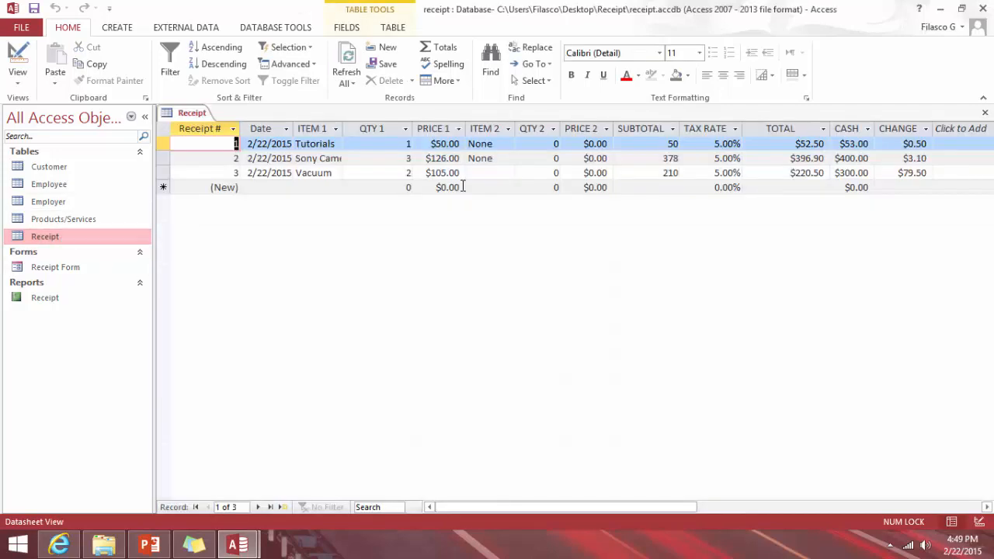
{"action": "left_click", "coordinate": [17, 59]}
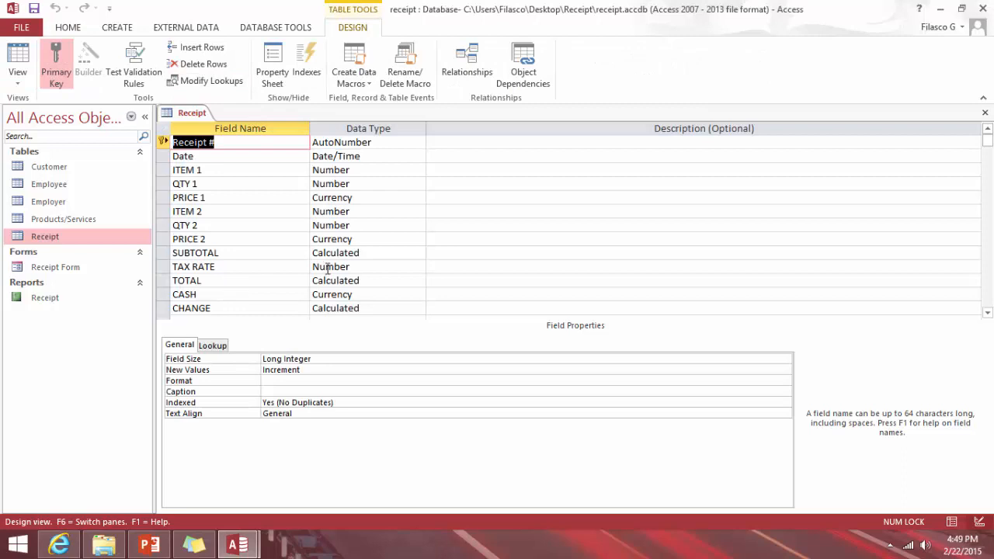
{"action": "left_click", "coordinate": [364, 252]}
{"action": "left_click", "coordinate": [302, 371]}
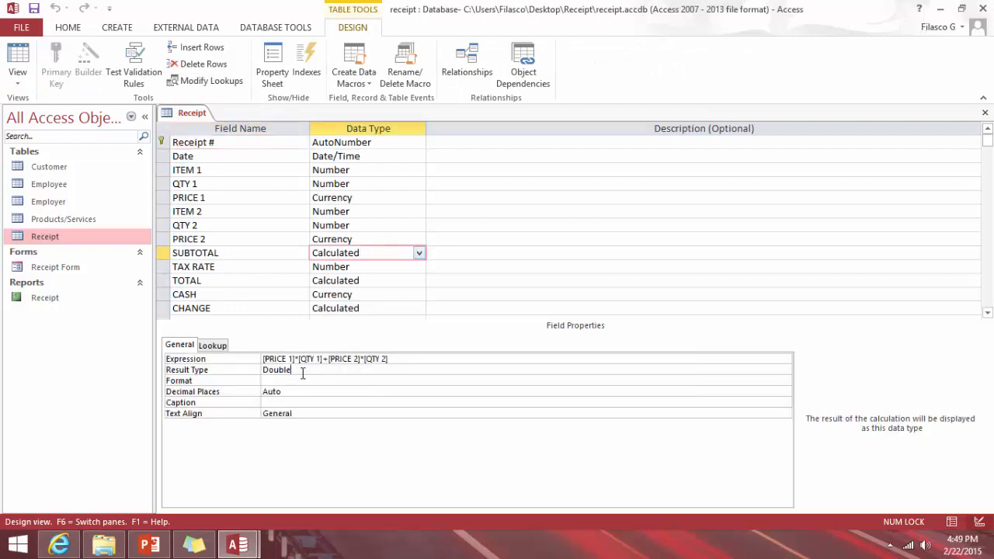
{"action": "left_click", "coordinate": [786, 372]}
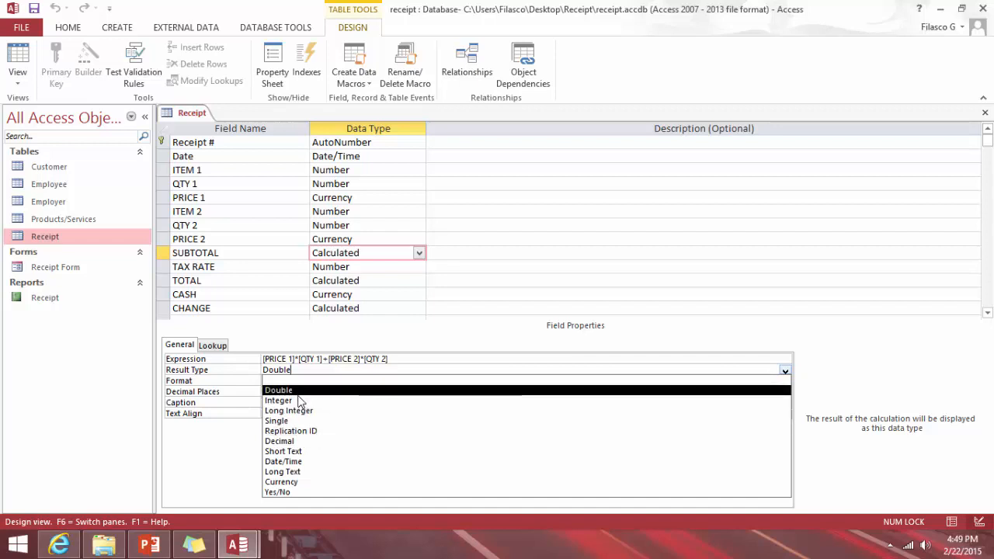
{"action": "left_click", "coordinate": [298, 420]}
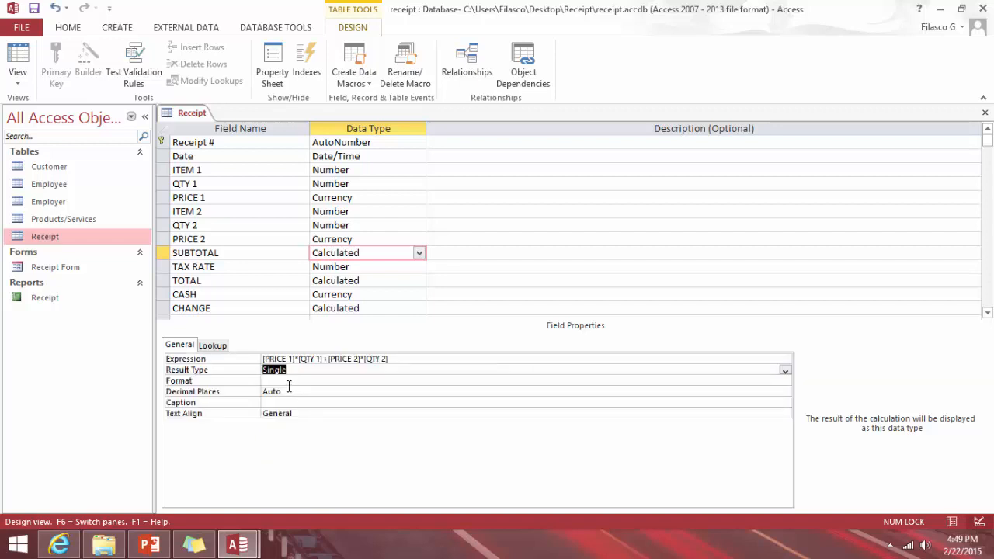
- Format the SUBTOTAL field as Currency with 2 decimal places
{"action": "left_click", "coordinate": [295, 385]}
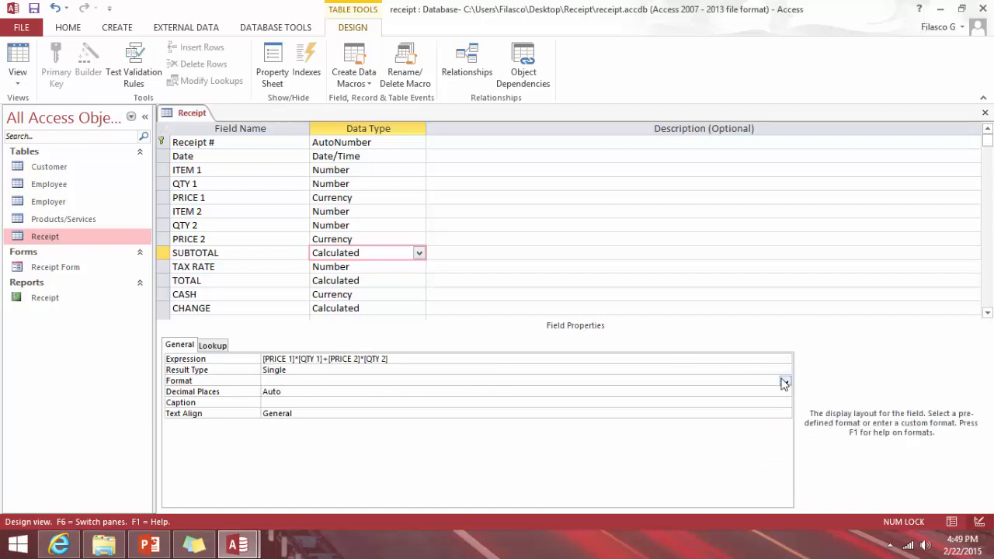
{"action": "left_click", "coordinate": [784, 382]}
{"action": "left_click", "coordinate": [318, 405]}
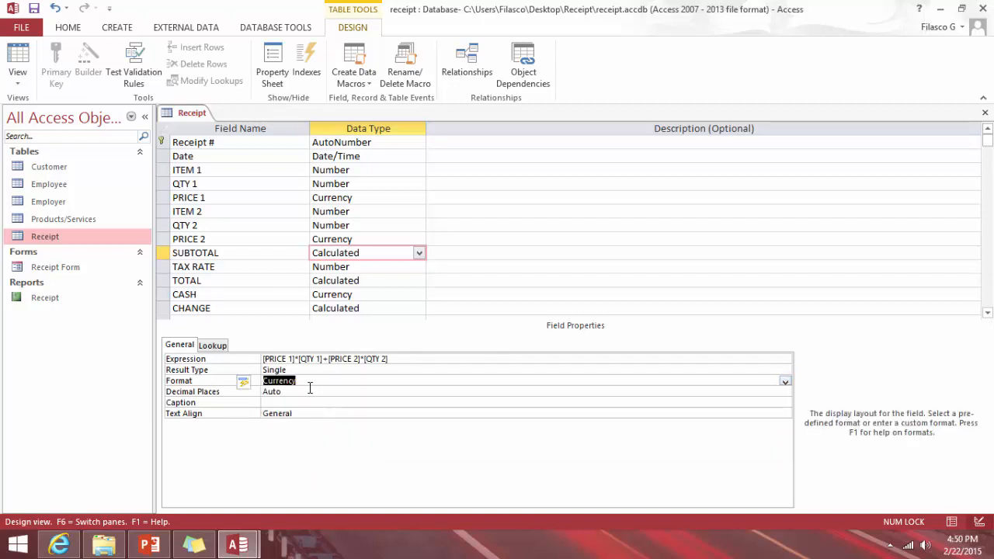
{"action": "left_click", "coordinate": [286, 392]}
{"action": "left_click", "coordinate": [784, 392]}
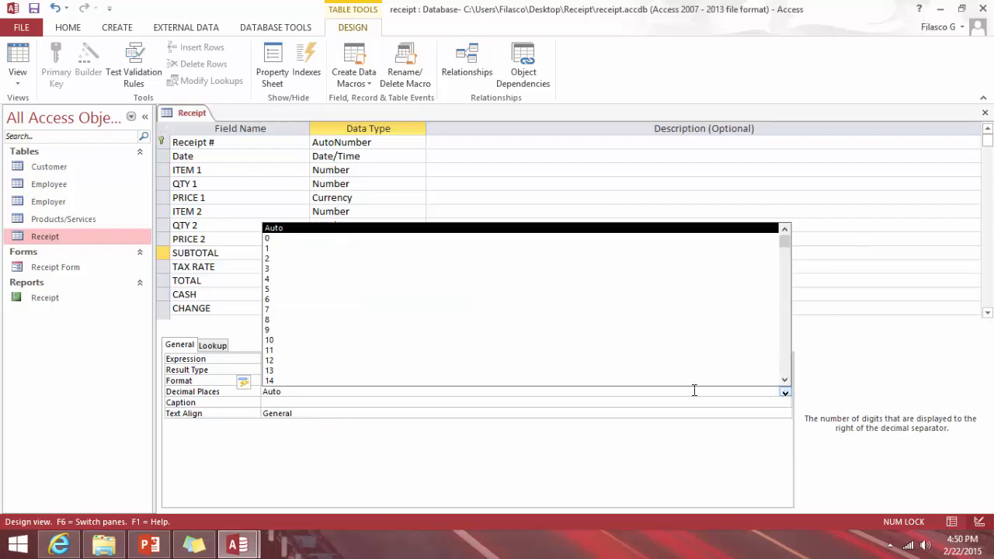
{"action": "left_click", "coordinate": [314, 269]}
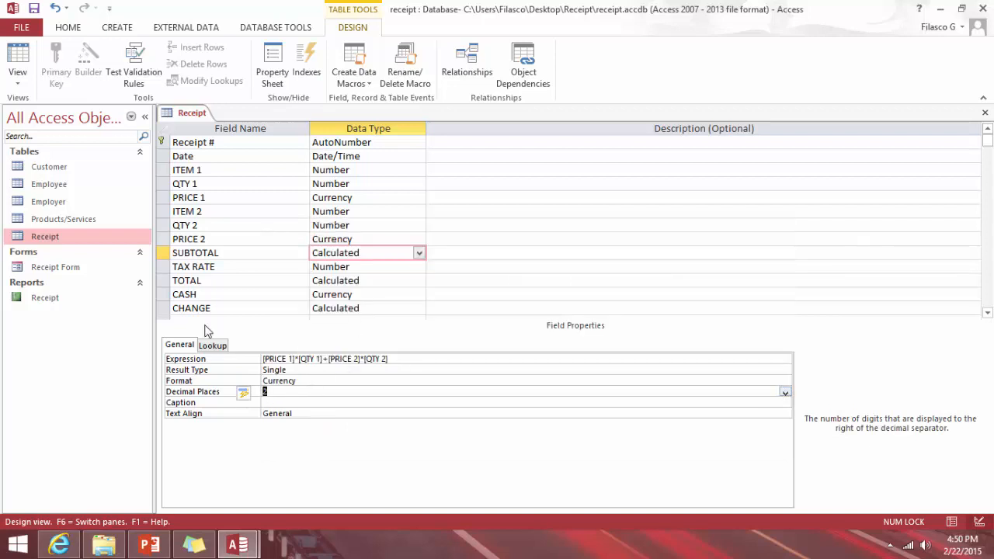
- Check the format and decimal-place properties of the TAX RATE, TOTAL and CASH fields
{"action": "left_click", "coordinate": [383, 269]}
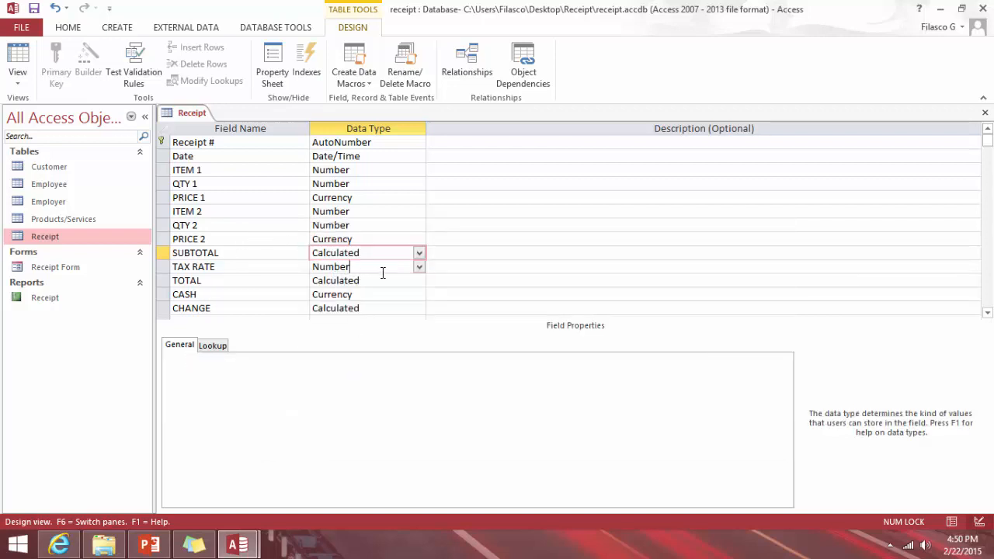
{"action": "left_click", "coordinate": [379, 279]}
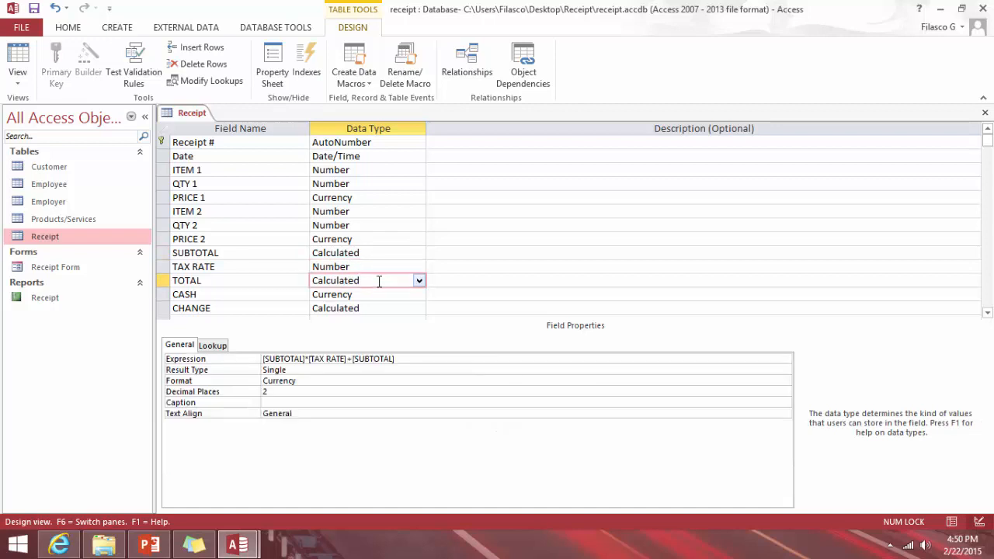
{"action": "left_click", "coordinate": [370, 294]}
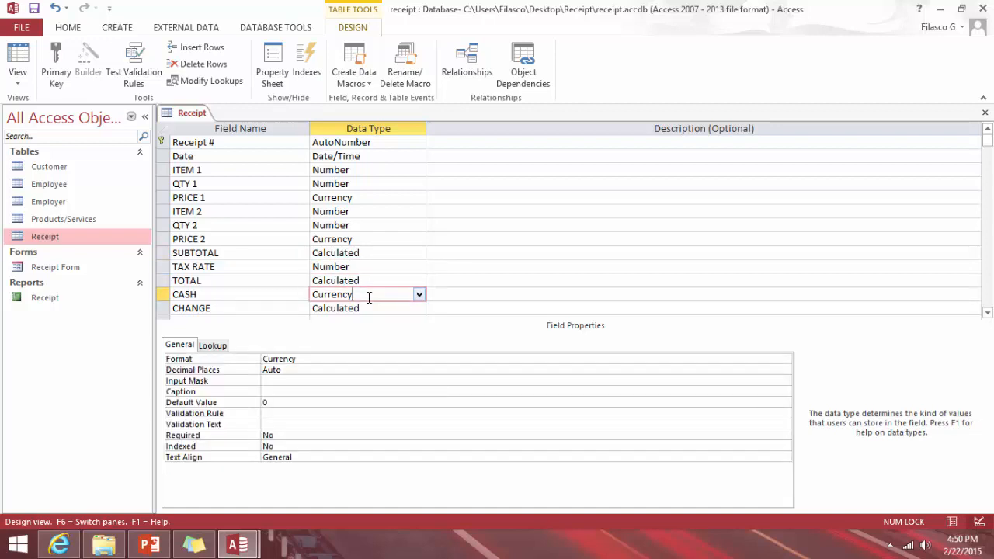
{"action": "left_click", "coordinate": [287, 370]}
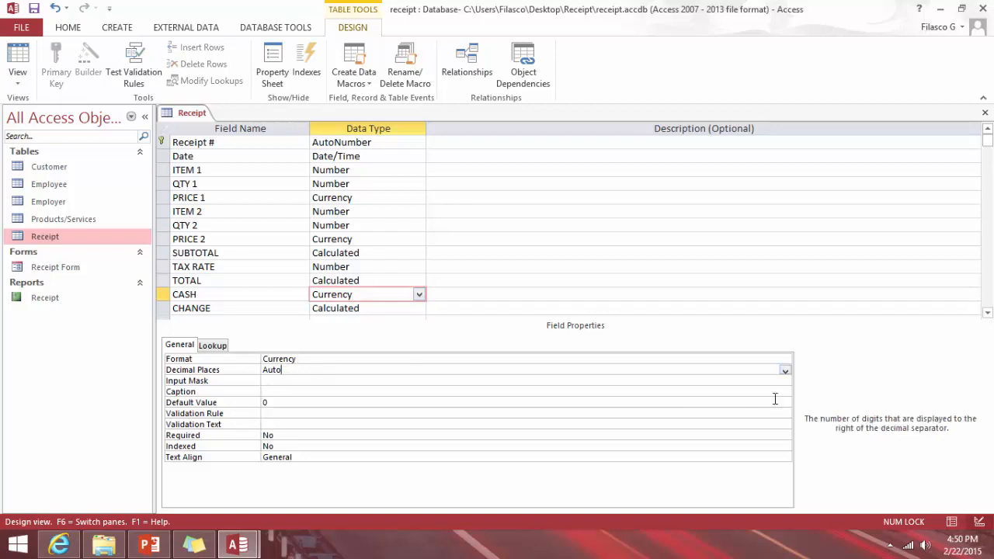
{"action": "left_click", "coordinate": [784, 374]}
{"action": "left_click", "coordinate": [293, 240]}
- Format the calculated CHANGE field as Currency and close the Receipt table
{"action": "left_click", "coordinate": [345, 309]}
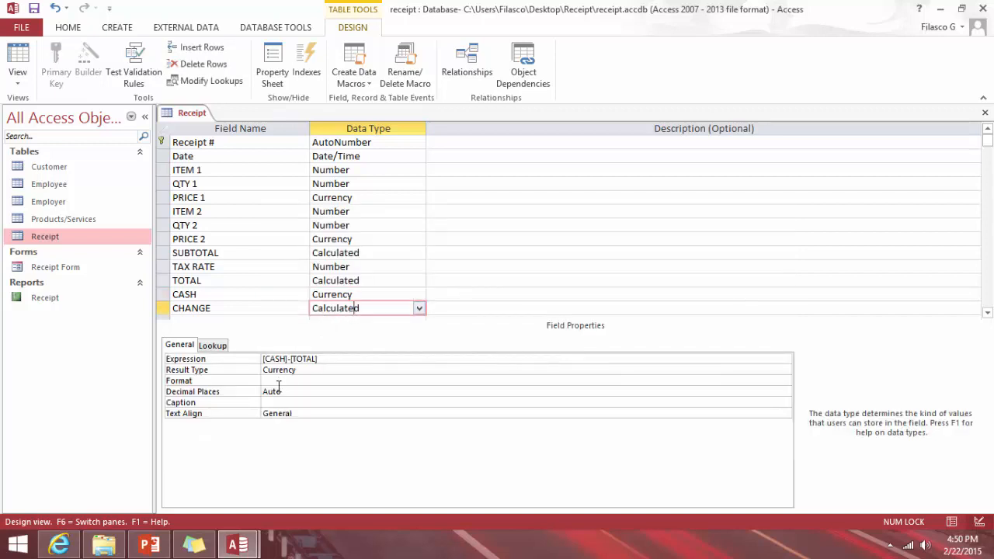
{"action": "left_click", "coordinate": [287, 382]}
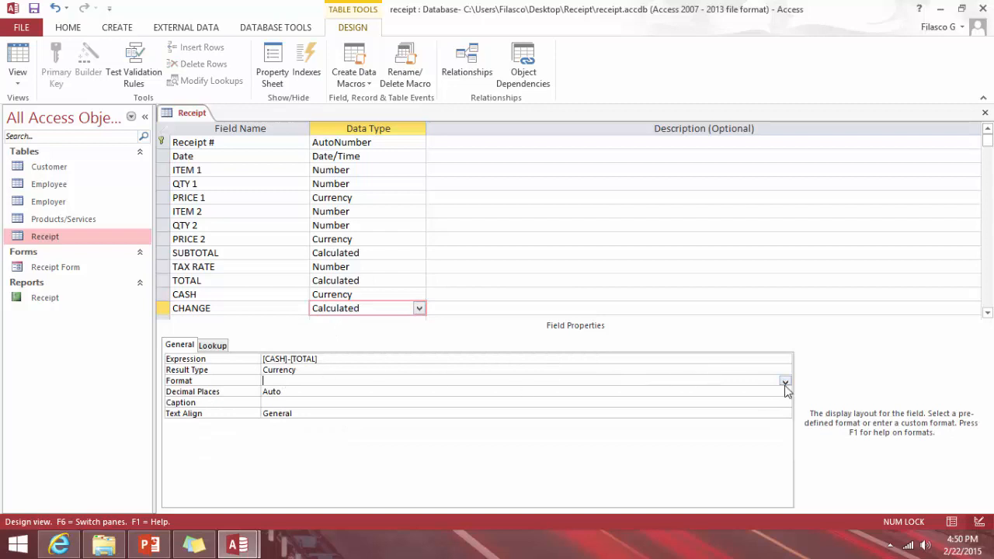
{"action": "left_click", "coordinate": [785, 383]}
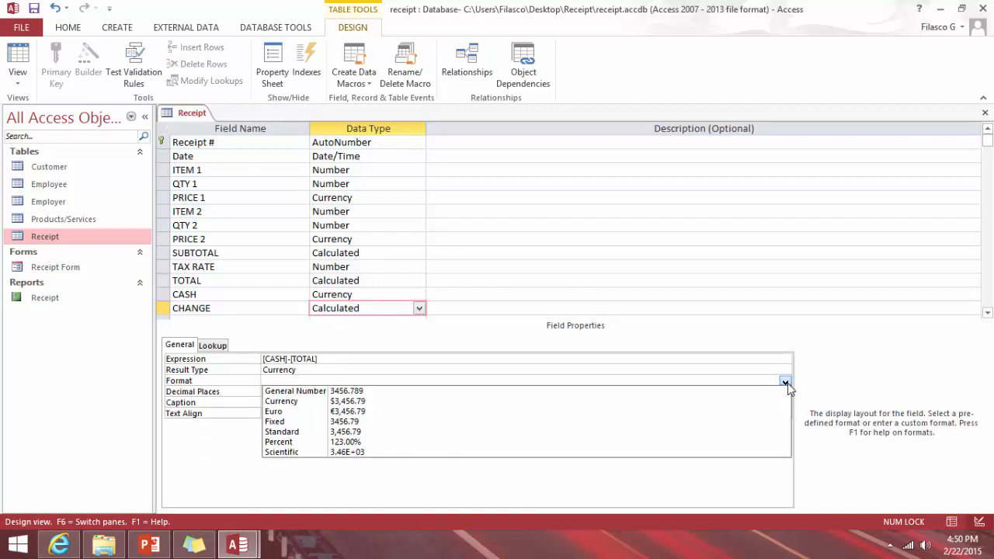
{"action": "left_click", "coordinate": [362, 401]}
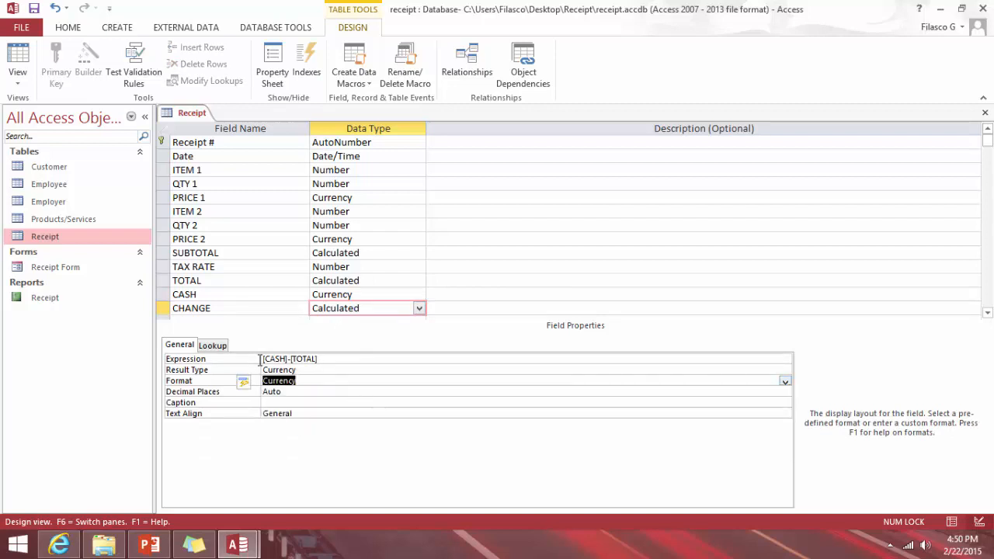
{"action": "right_click", "coordinate": [199, 113]}
{"action": "left_click", "coordinate": [230, 137]}
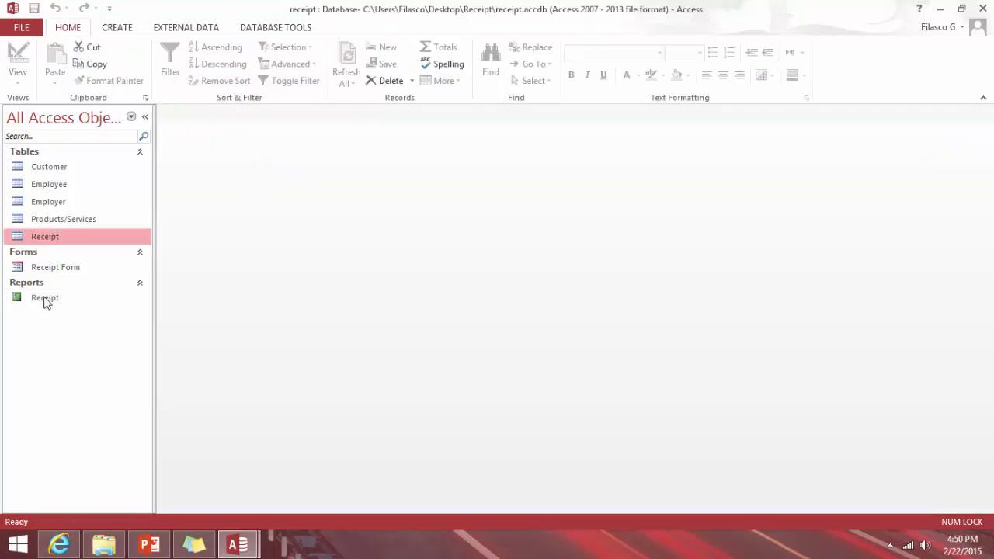
- Open the Receipt report to check how the SUBTOTAL and CHANGE amounts are formatted, and close it
{"action": "left_click", "coordinate": [47, 299]}
{"action": "double_click", "coordinate": [47, 299]}
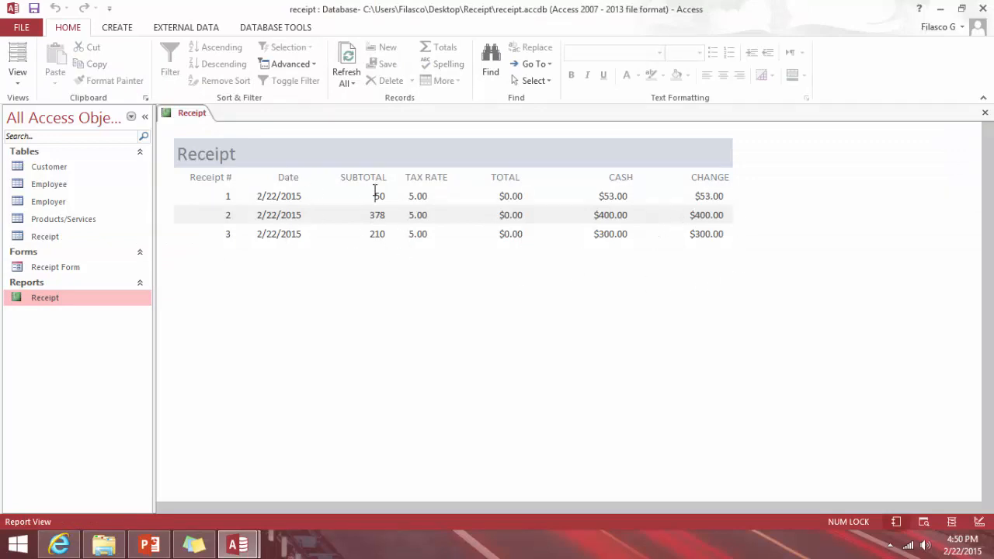
{"action": "right_click", "coordinate": [192, 113]}
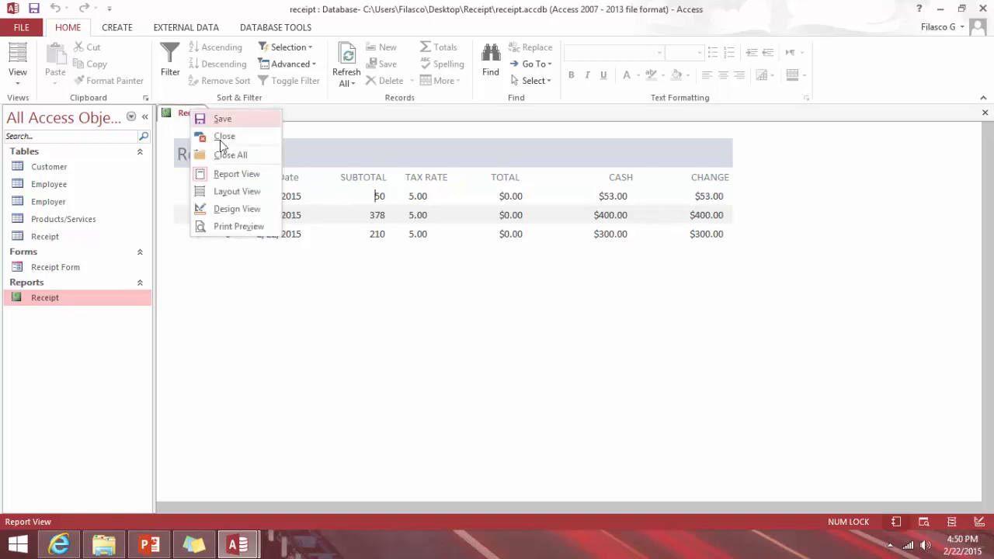
{"action": "left_click", "coordinate": [223, 138]}
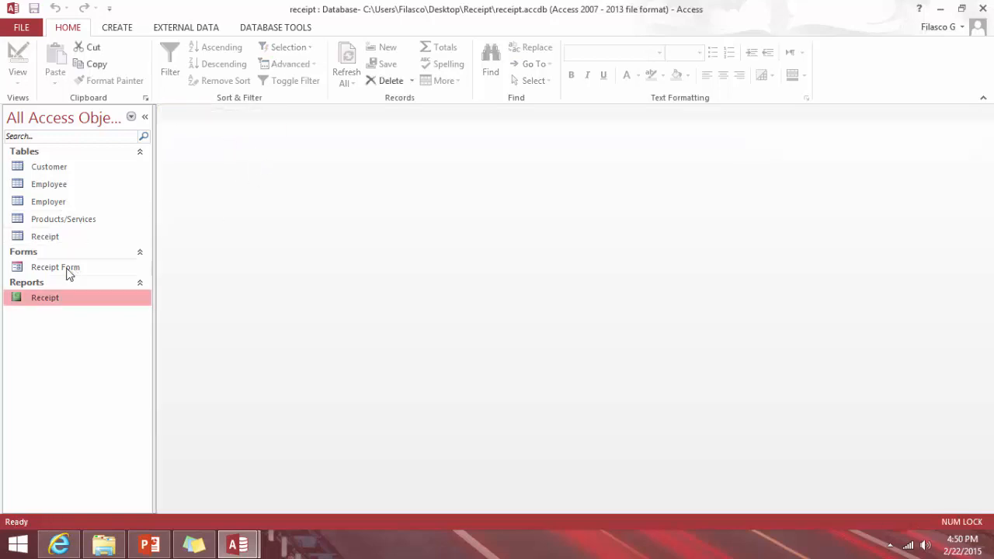
- Open the Receipt Form and start a new record dated 2/22/2015
{"action": "double_click", "coordinate": [69, 270]}
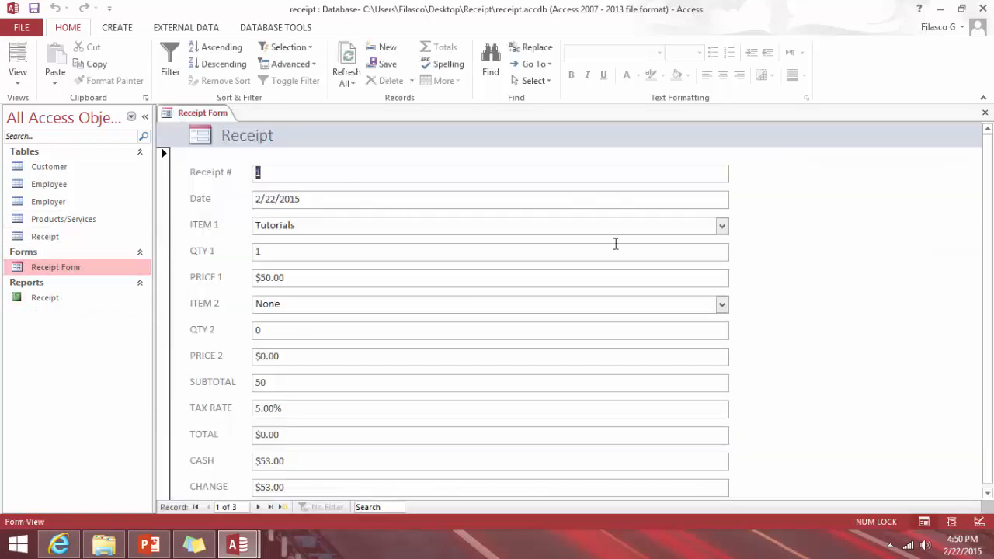
{"action": "left_click", "coordinate": [283, 507]}
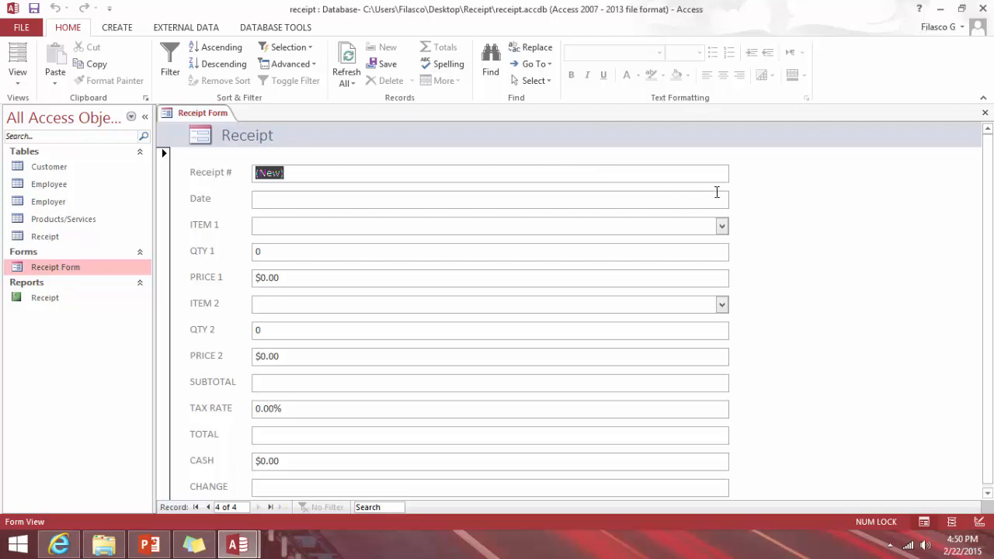
{"action": "left_click", "coordinate": [722, 203]}
{"action": "left_click", "coordinate": [737, 197]}
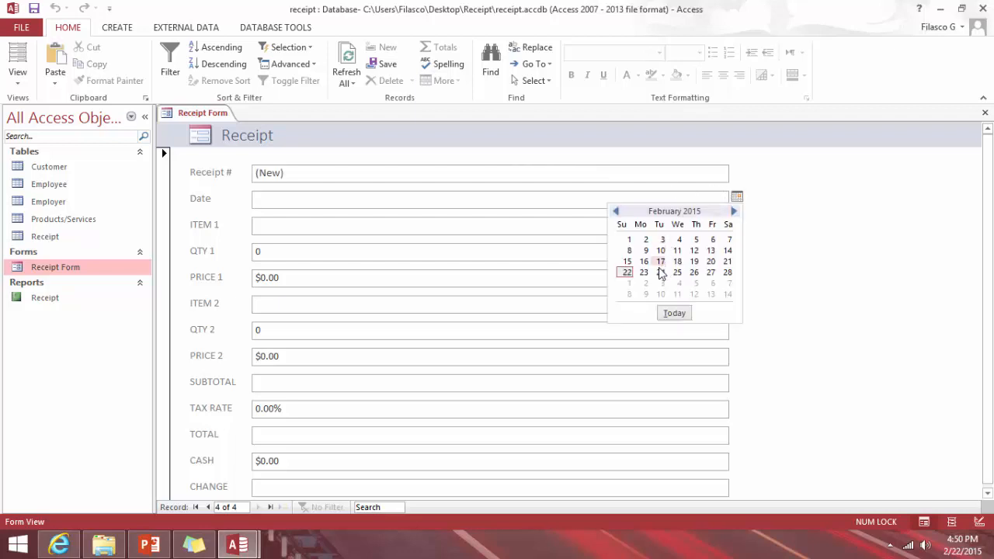
{"action": "left_click", "coordinate": [628, 273]}
{"action": "left_click", "coordinate": [630, 273]}
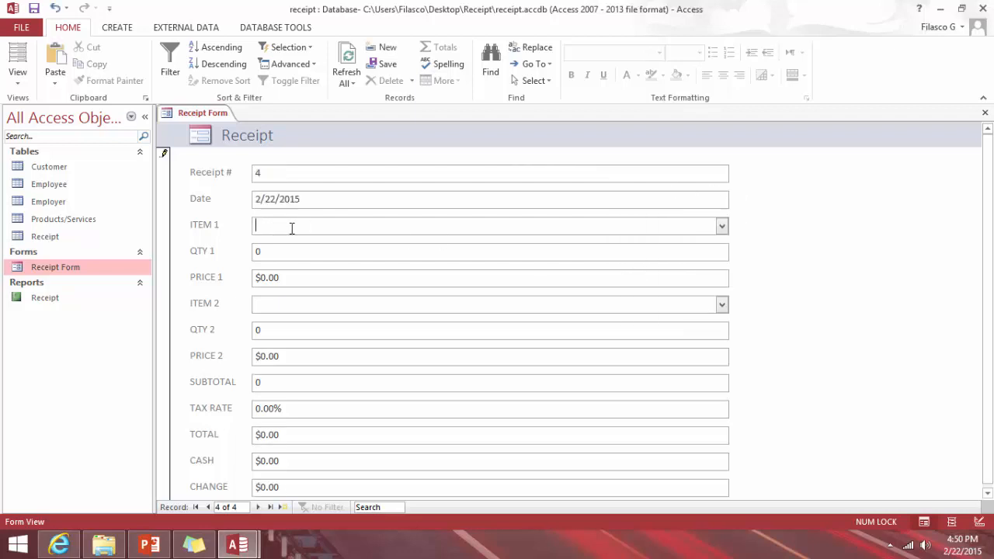
- Set ITEM 1 to Tutorials and PRICE 1 to 50 in the new receipt record
{"action": "left_click", "coordinate": [722, 227]}
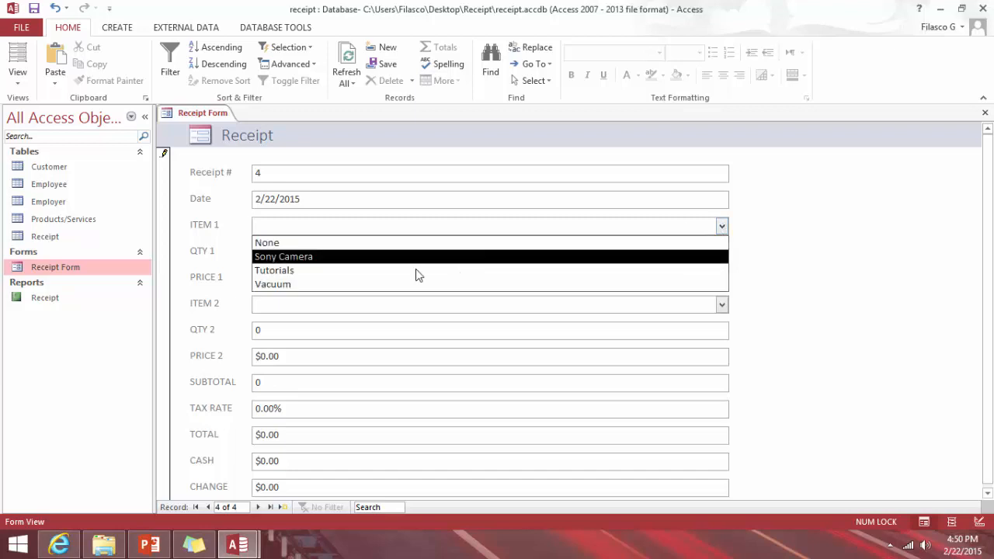
{"action": "left_click", "coordinate": [333, 273]}
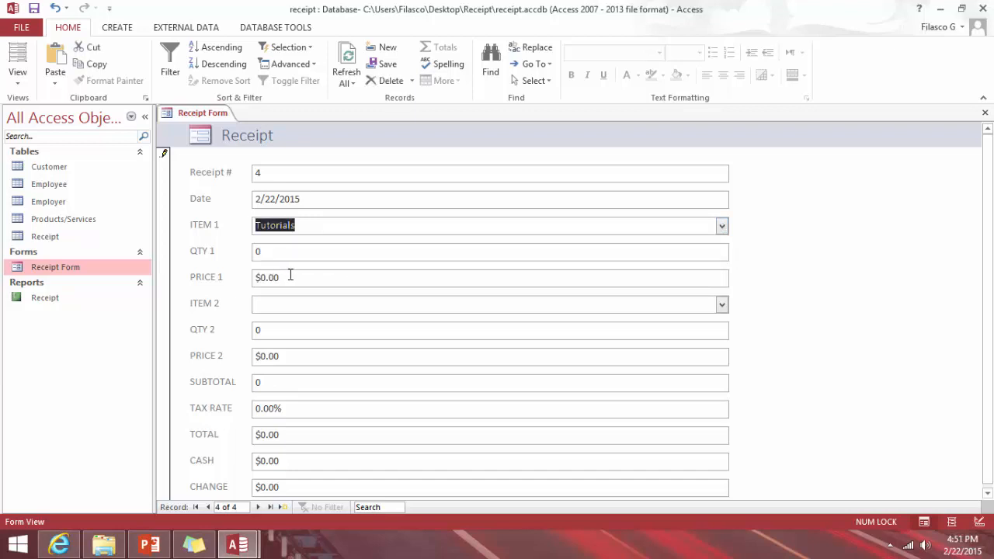
{"action": "left_click_drag", "start_coordinate": [278, 278], "coordinate": [263, 280]}
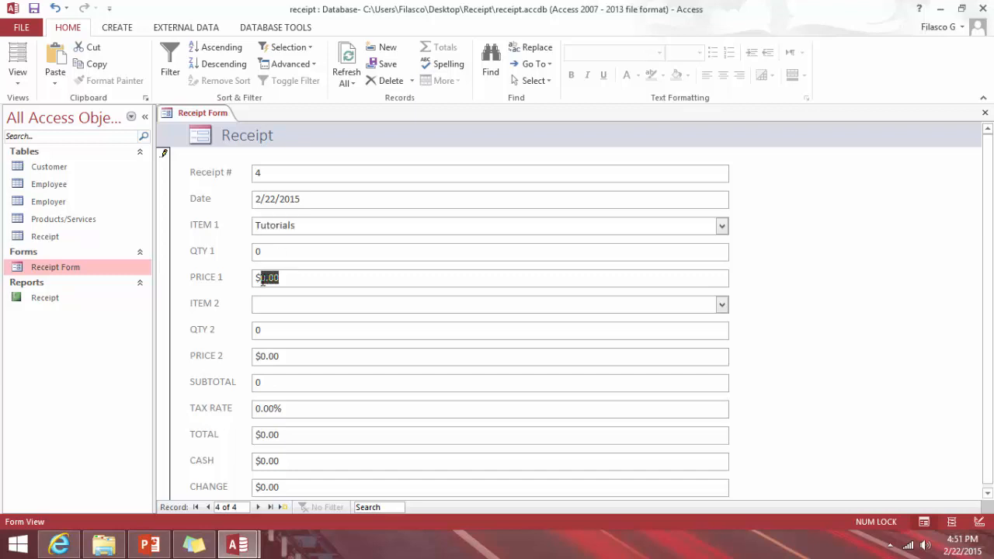
{"action": "type", "text": "50"}
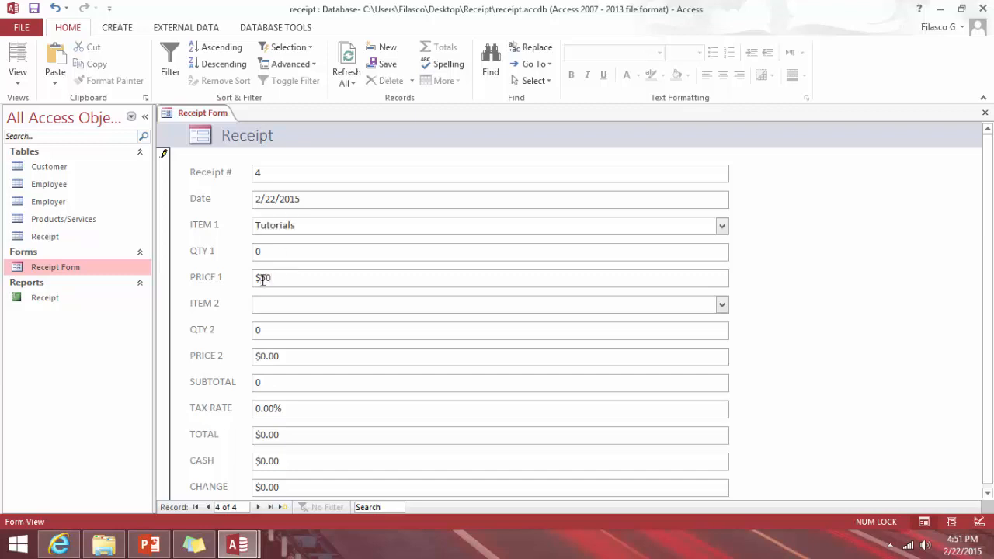
{"action": "key", "text": "Tab"}
{"action": "key", "text": "Tab"}
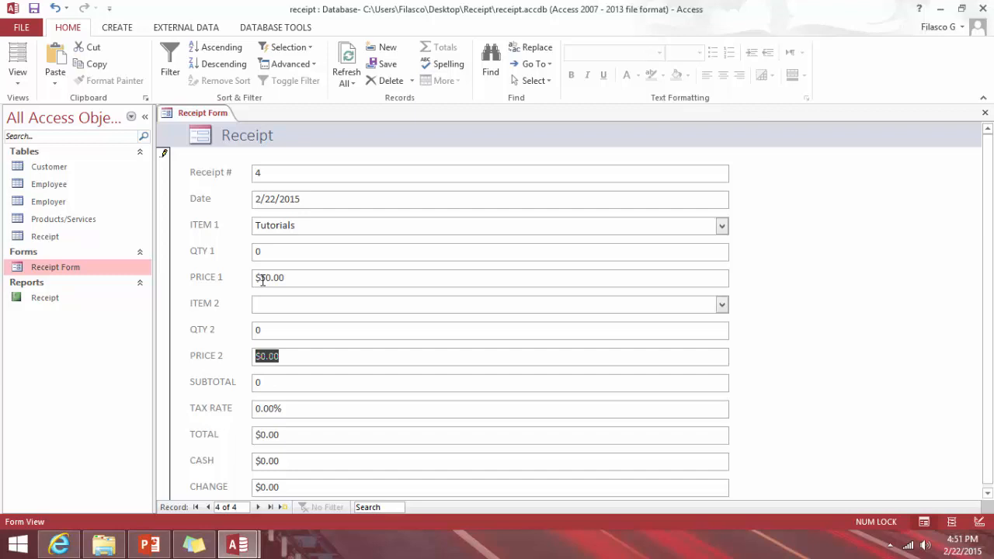
- Enter .05 as the new receipt's TAX RATE
{"action": "key", "text": "Tab"}
{"action": "key", "text": "Tab"}
{"action": "type", "text": ".05"}
{"action": "key", "text": "Tab"}
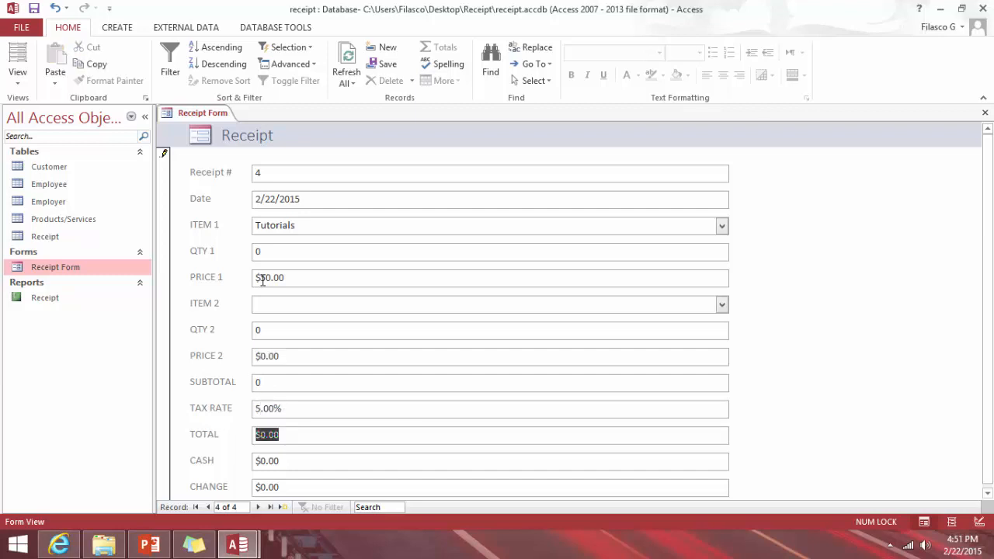
{"action": "key", "text": "Tab"}
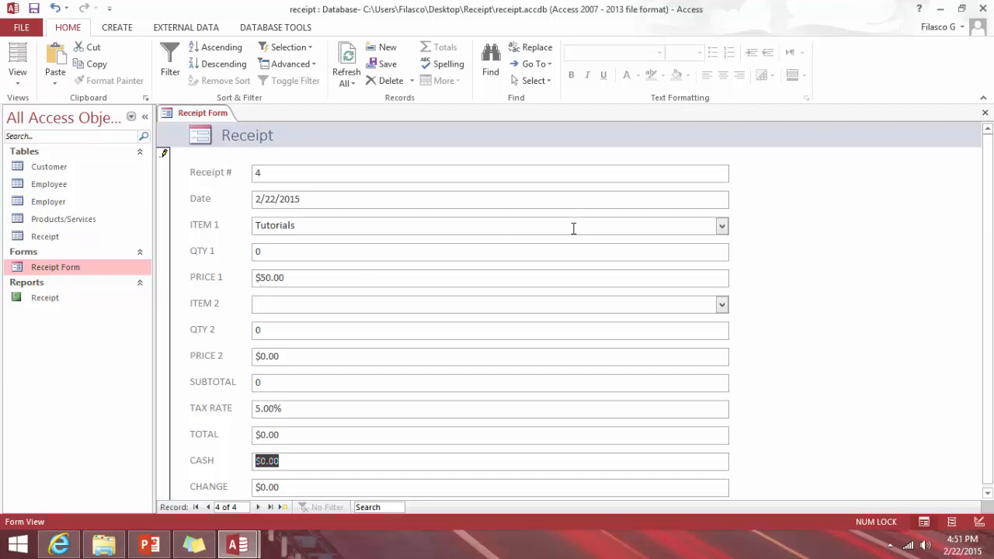
- Set QTY 1 to 1 for the Tutorials item
{"action": "scroll", "coordinate": [284, 322], "scroll_direction": "down", "scroll_amount": 1}
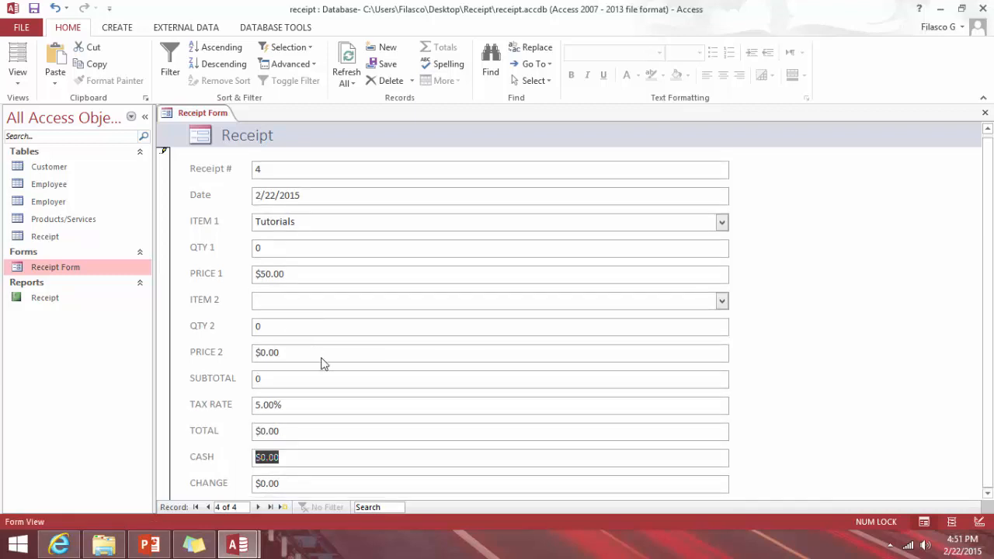
{"action": "left_click", "coordinate": [274, 249]}
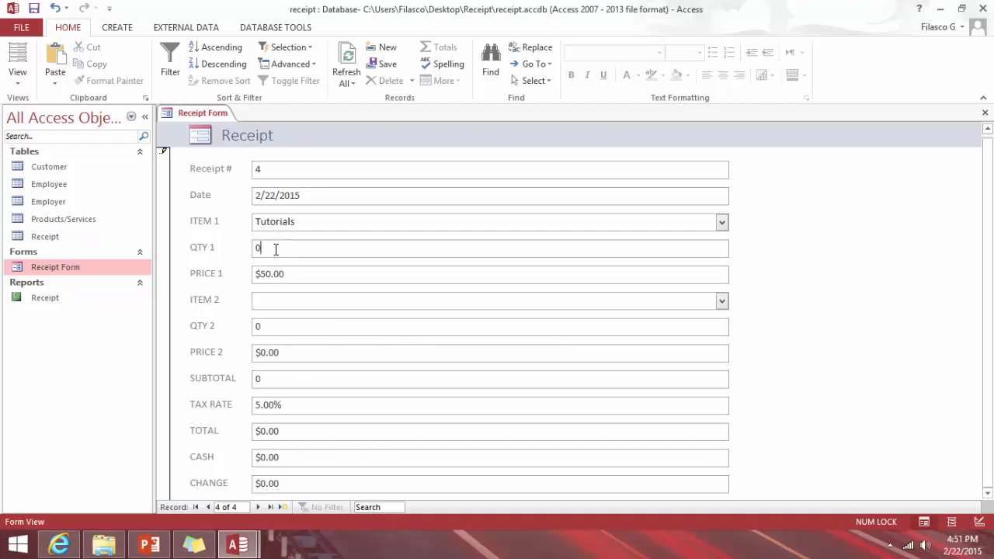
{"action": "double_click", "coordinate": [257, 248]}
{"action": "type", "text": "1"}
{"action": "key", "text": "Tab"}
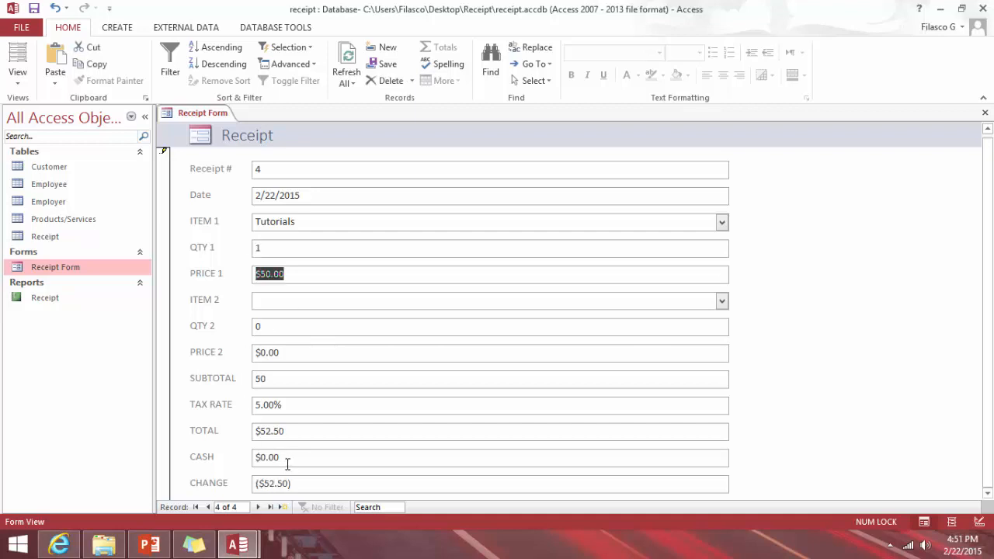
- Enter 60 as the CASH amount for the new receipt and close the form
{"action": "left_click_drag", "start_coordinate": [283, 457], "coordinate": [264, 459]}
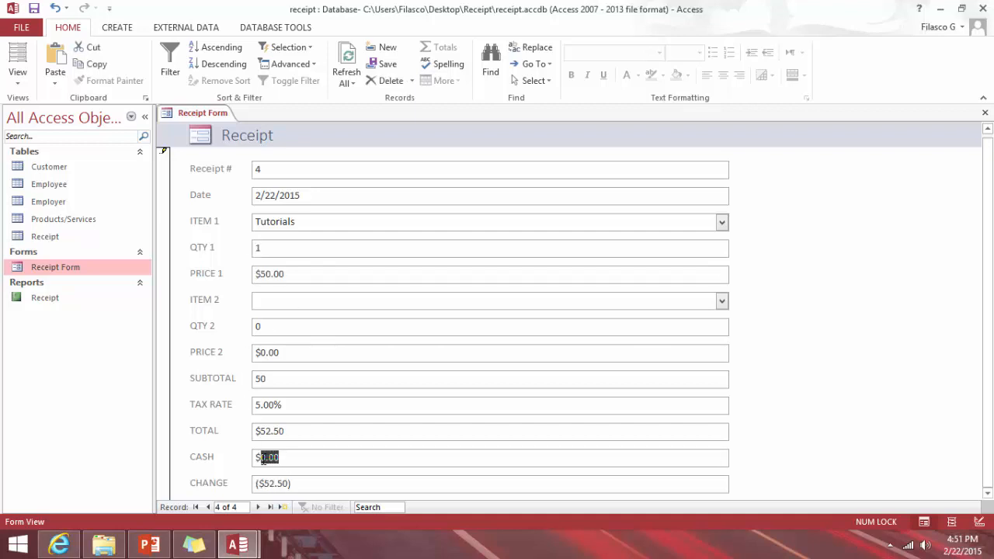
{"action": "type", "text": "60"}
{"action": "key", "text": "Tab"}
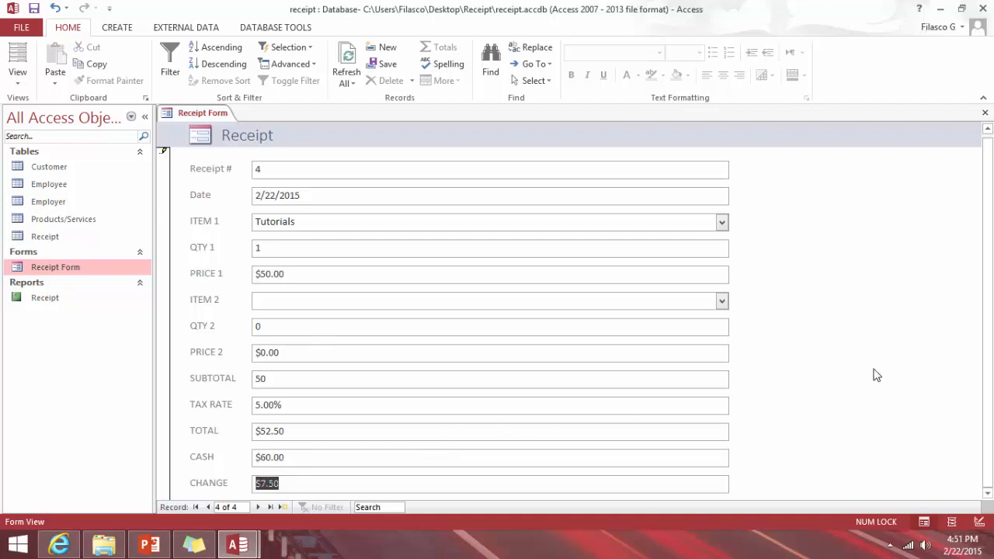
{"action": "right_click", "coordinate": [194, 113]}
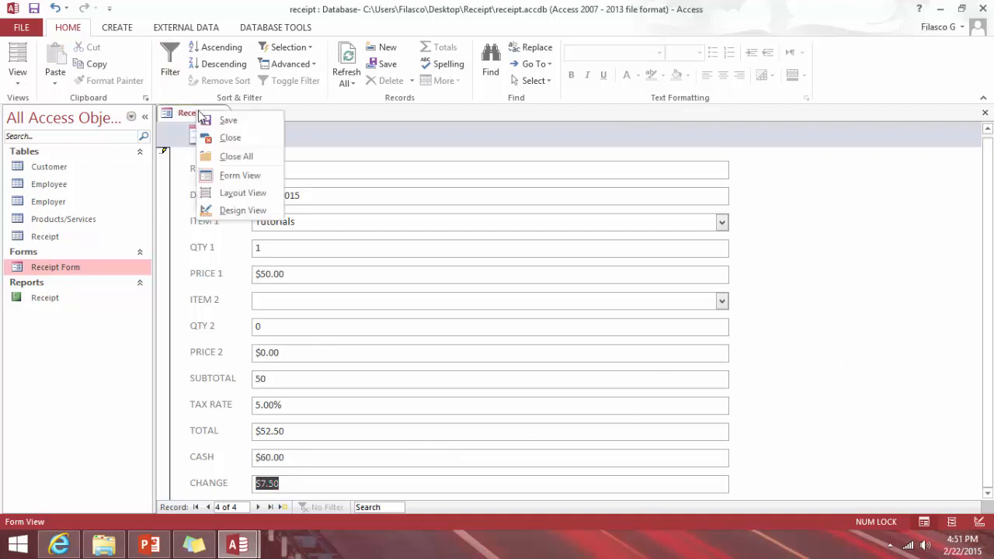
{"action": "left_click", "coordinate": [228, 140]}
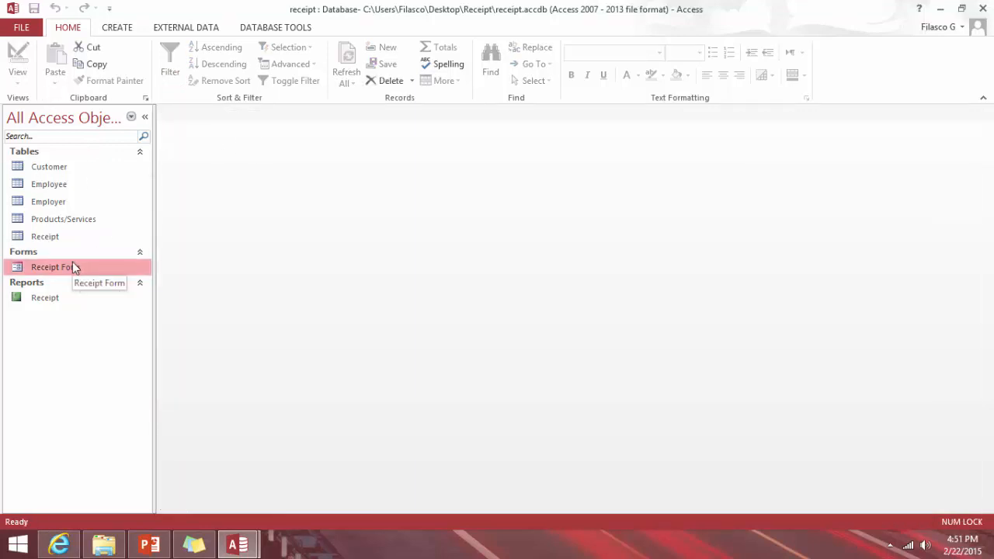
- Review the new receipt in the Receipt report and the Receipt table, and show the table in Design view
{"action": "double_click", "coordinate": [48, 301]}
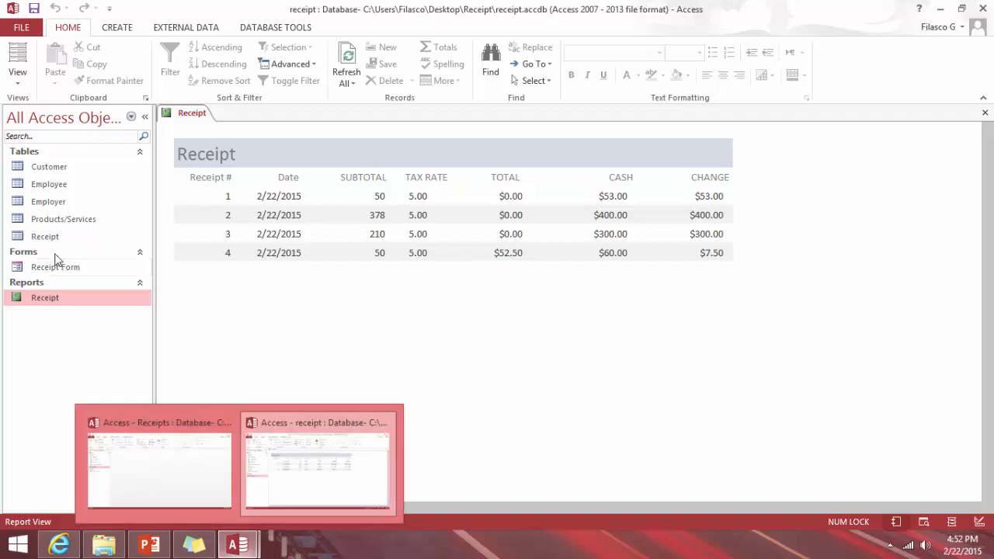
{"action": "double_click", "coordinate": [54, 236]}
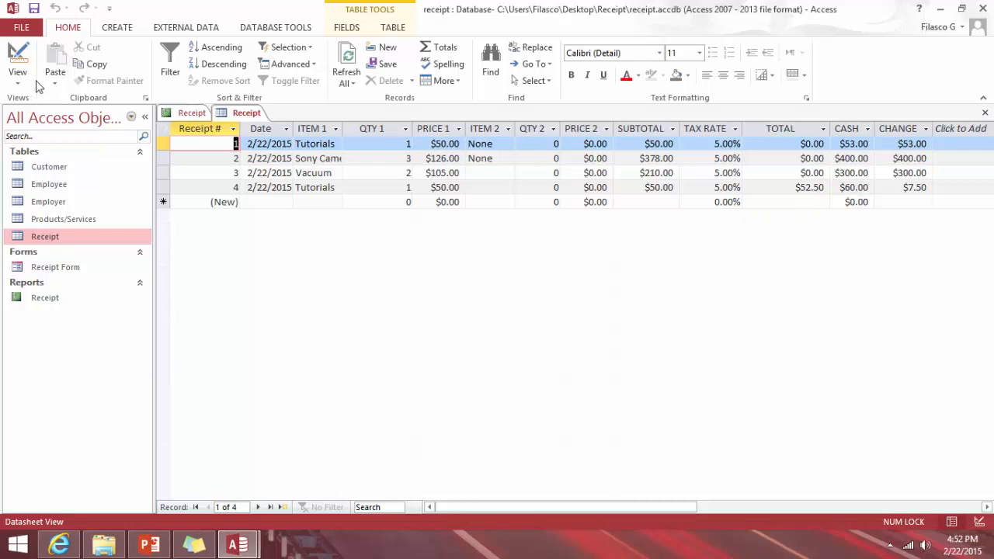
{"action": "left_click", "coordinate": [17, 64]}
{"action": "left_click", "coordinate": [474, 319]}
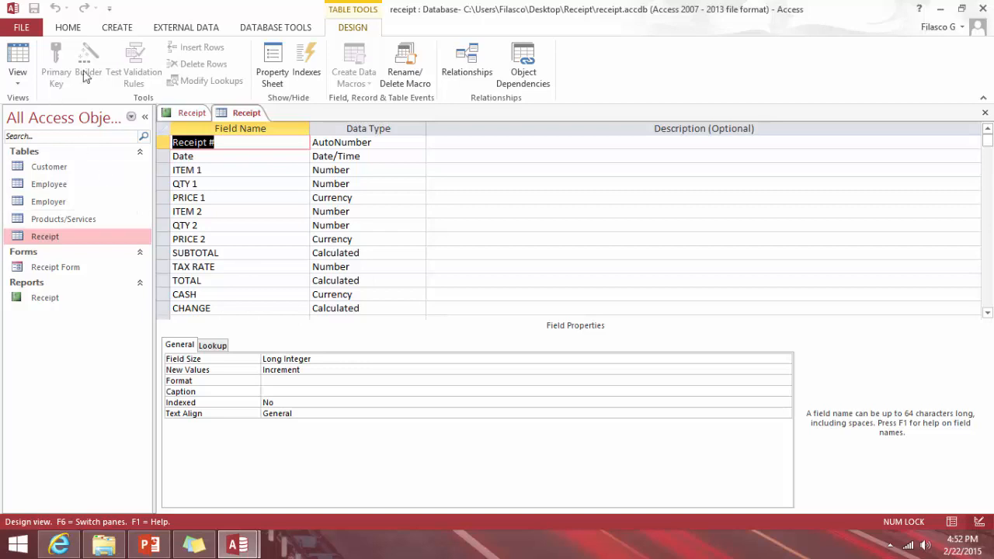
- Close the Receipt table and the Receipt report
{"action": "right_click", "coordinate": [246, 113]}
{"action": "left_click", "coordinate": [278, 142]}
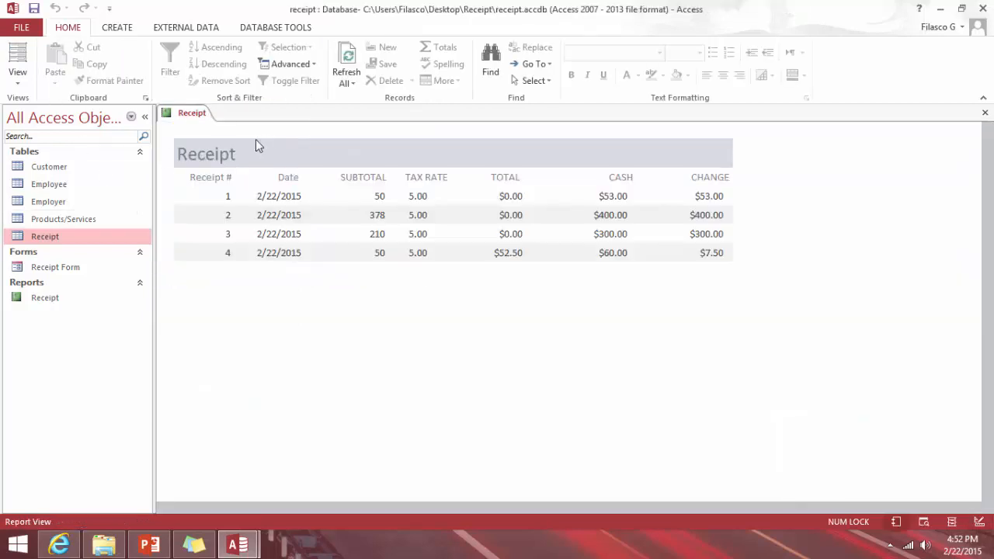
{"action": "right_click", "coordinate": [203, 114]}
{"action": "left_click", "coordinate": [227, 138]}
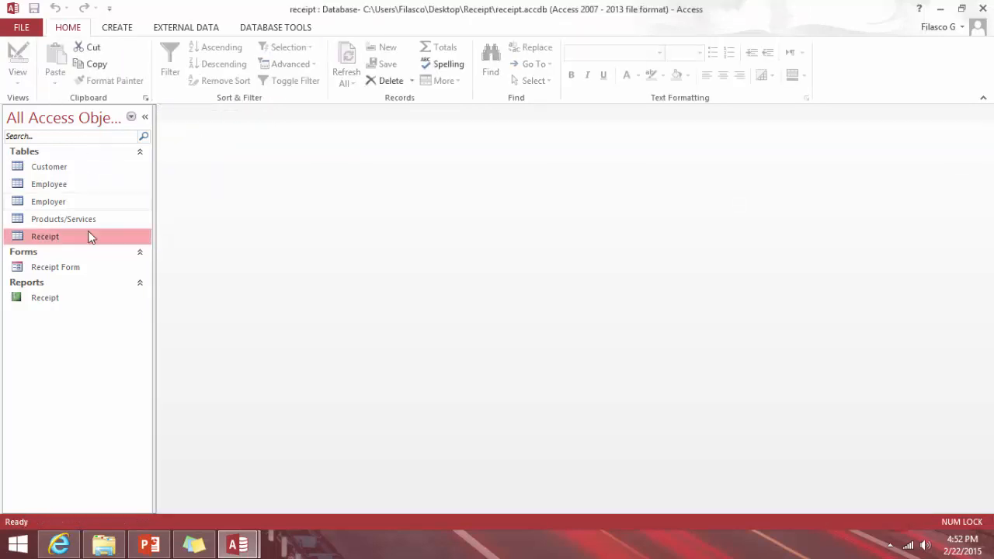
- Check the Receipt table's CHANGE expression [CASH]-[TOTAL] in the Expression Builder, save the table and return to Datasheet view
{"action": "double_click", "coordinate": [53, 240]}
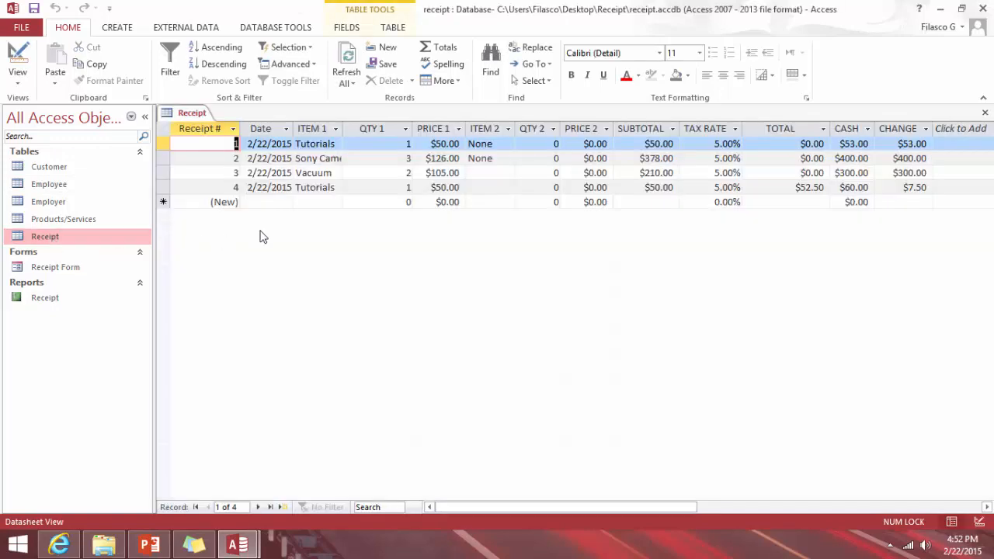
{"action": "left_click", "coordinate": [19, 59]}
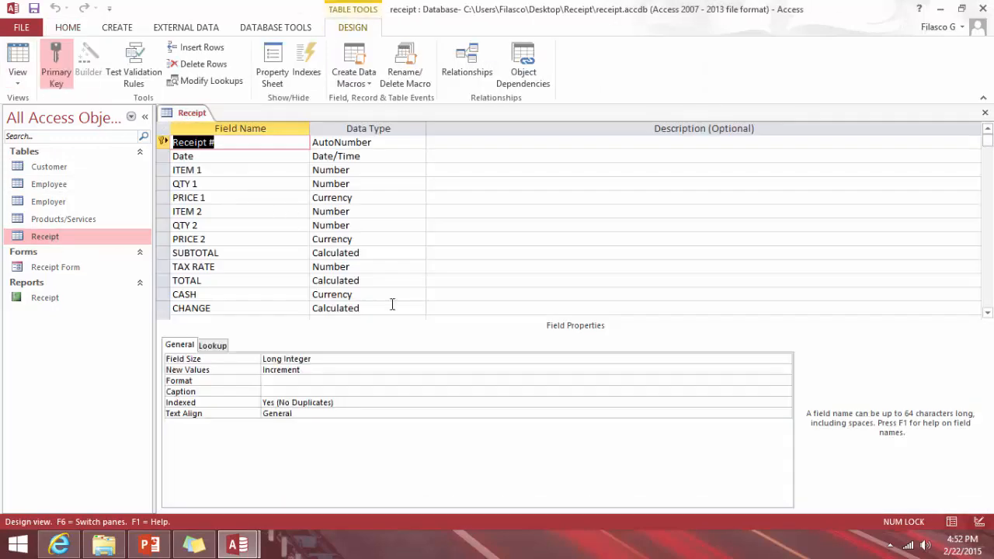
{"action": "scroll", "coordinate": [367, 288], "scroll_direction": "down", "scroll_amount": 2}
{"action": "left_click", "coordinate": [389, 225]}
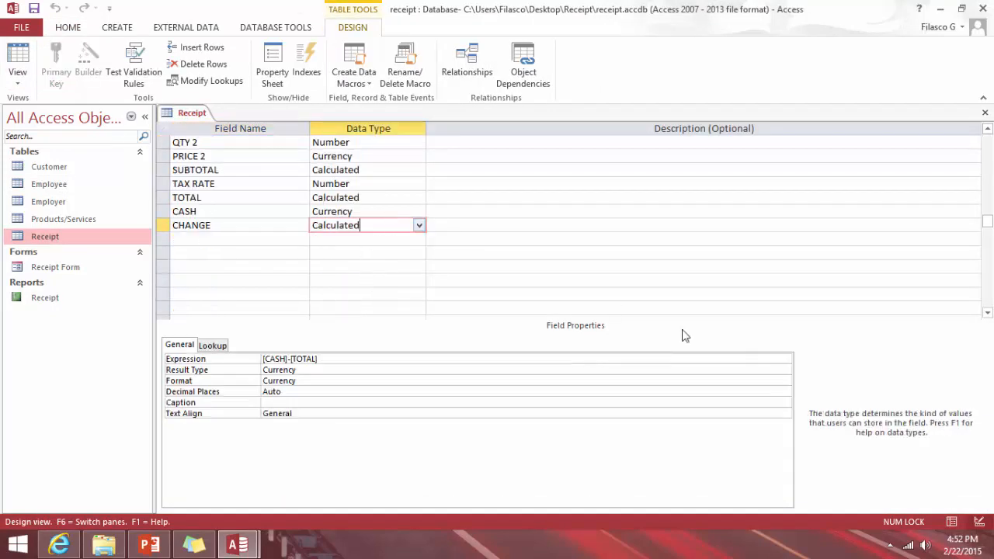
{"action": "left_click", "coordinate": [757, 356]}
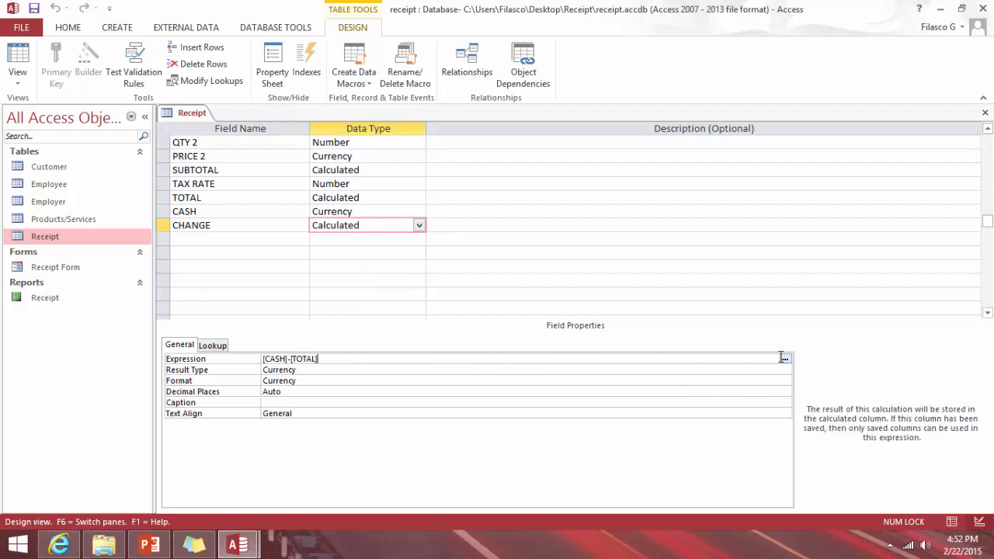
{"action": "left_click", "coordinate": [785, 359]}
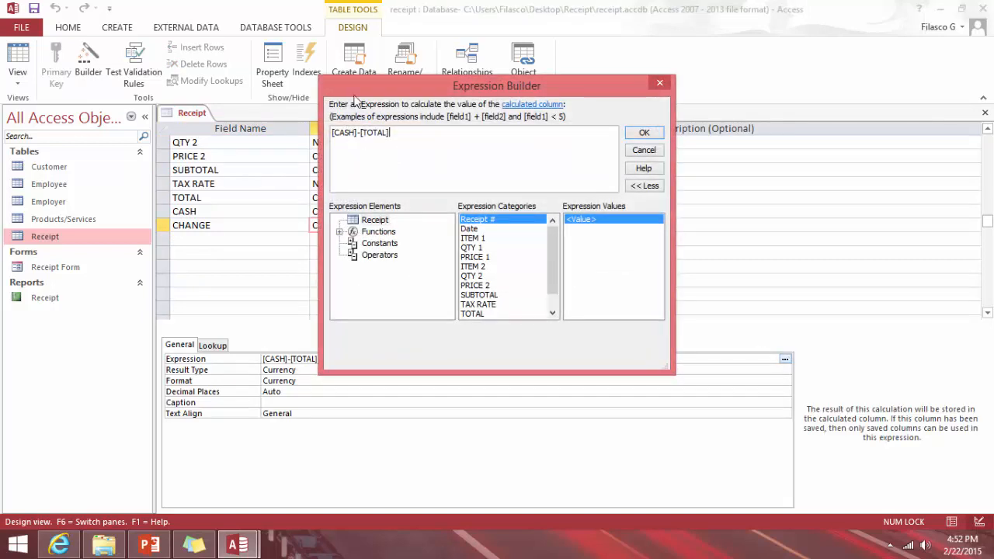
{"action": "left_click_drag", "start_coordinate": [363, 86], "coordinate": [515, 94]}
{"action": "left_click", "coordinate": [794, 138]}
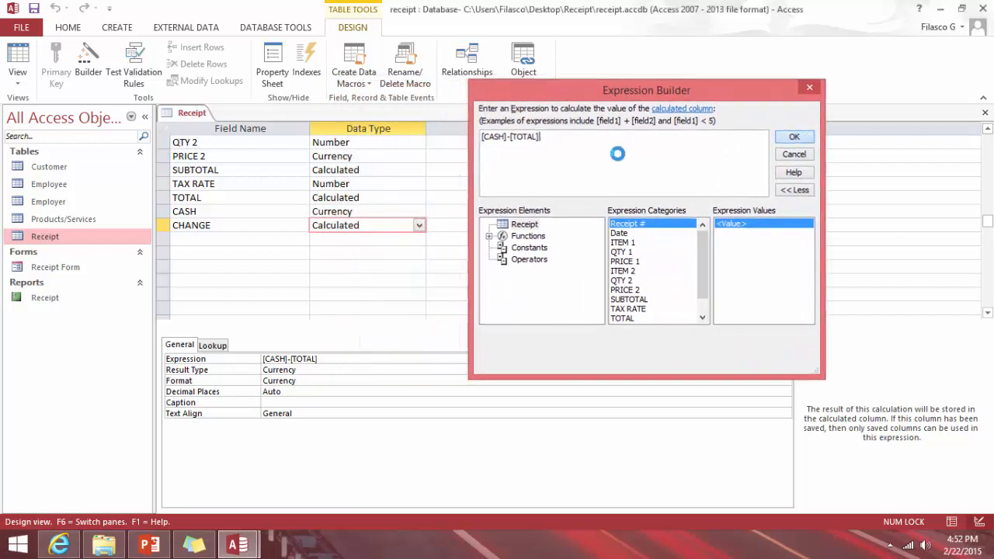
{"action": "left_click", "coordinate": [18, 62]}
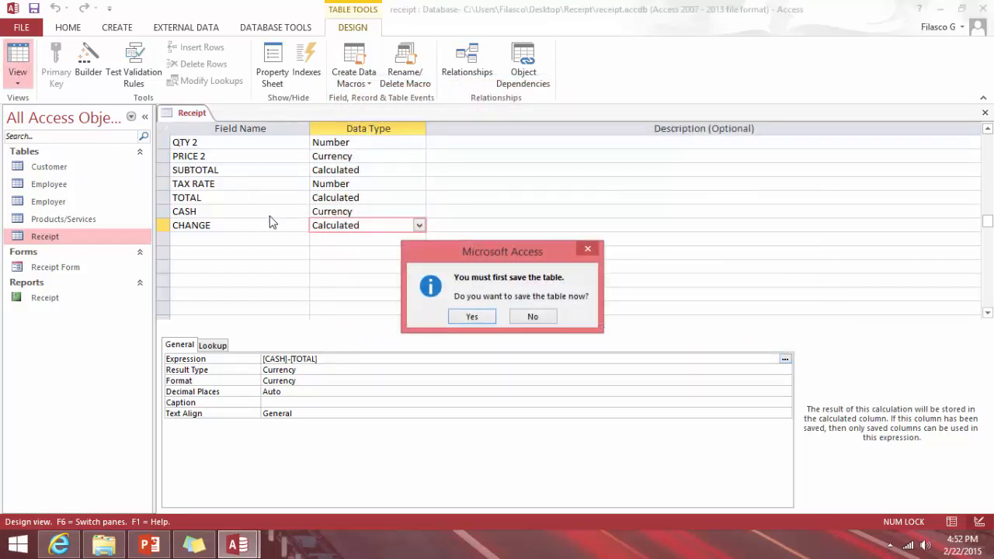
{"action": "left_click", "coordinate": [458, 317]}
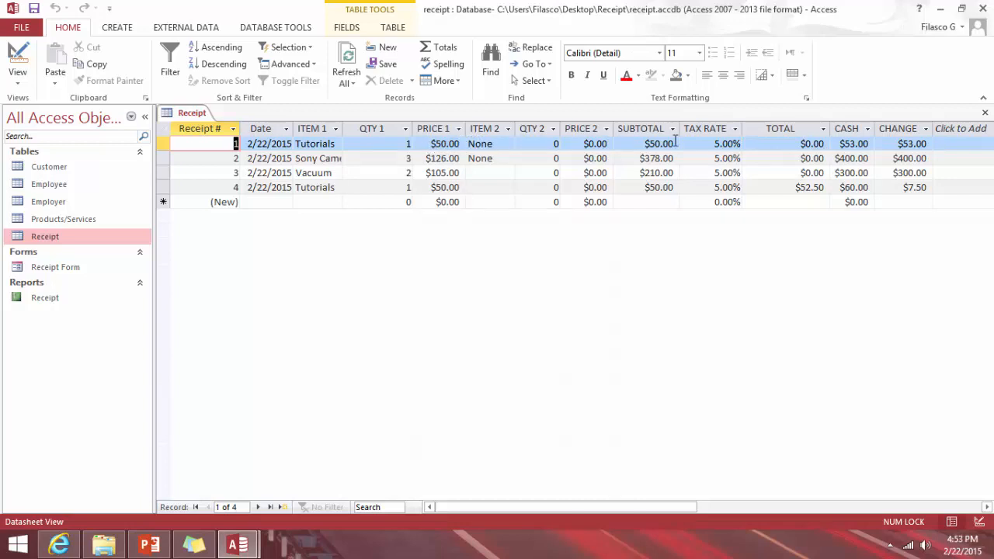
- Compare the first receipt's SUBTOTAL, TAX RATE and TOTAL in the Receipt table with the Receipt report
{"action": "left_click", "coordinate": [825, 144]}
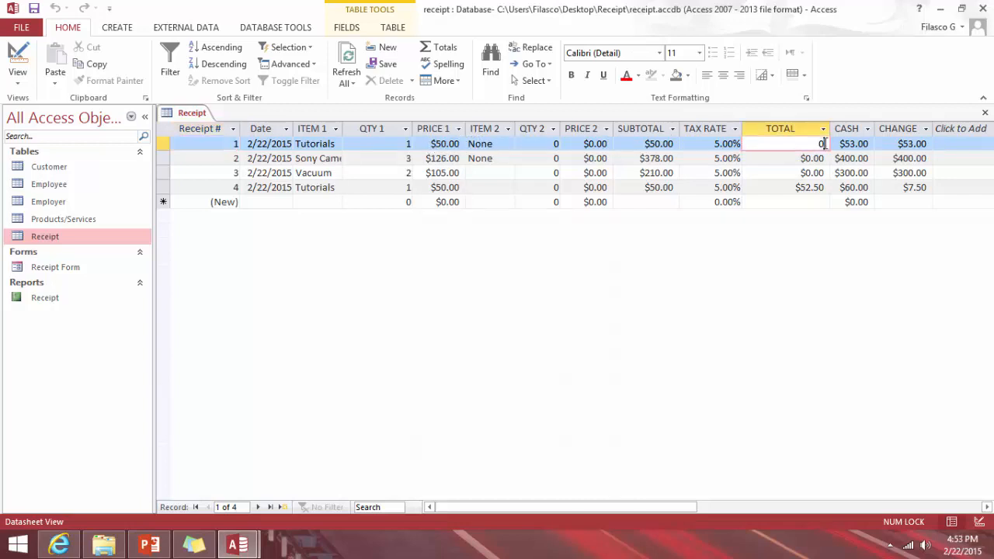
{"action": "left_click", "coordinate": [646, 144]}
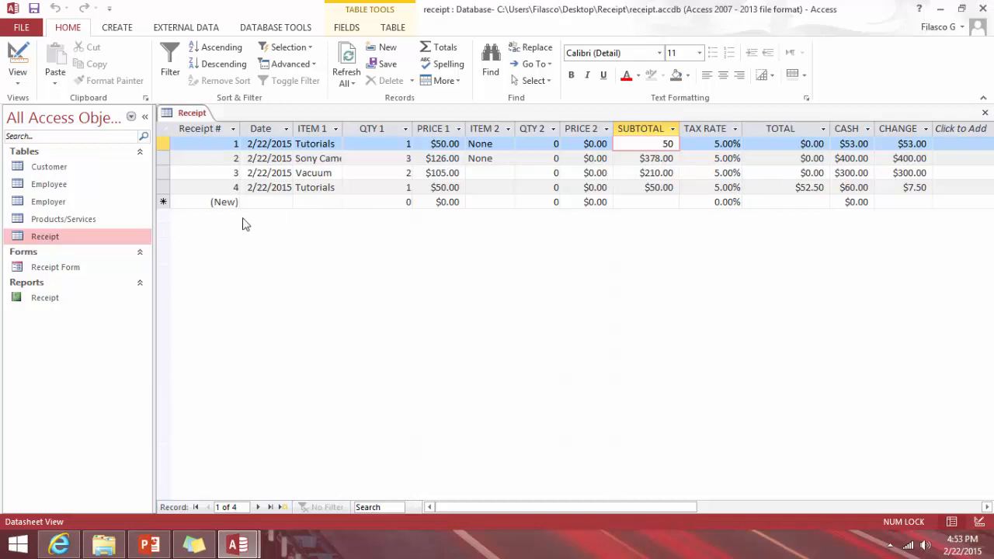
{"action": "double_click", "coordinate": [49, 302]}
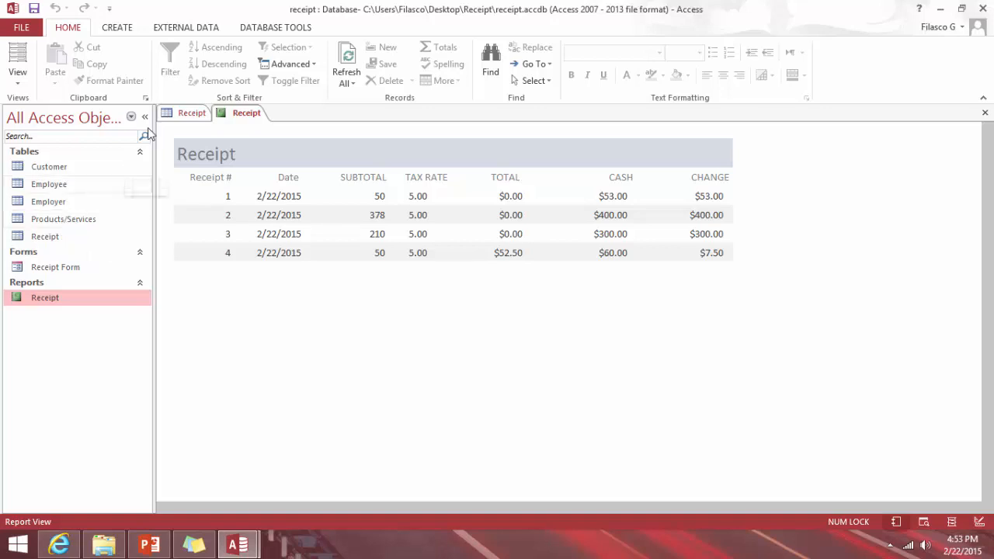
{"action": "left_click", "coordinate": [191, 112]}
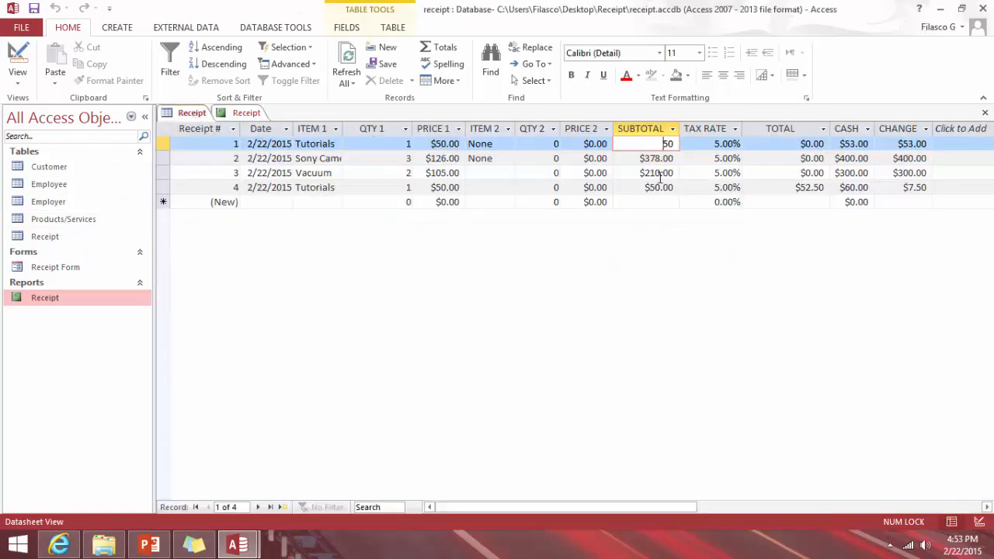
{"action": "left_click", "coordinate": [701, 143]}
{"action": "left_click", "coordinate": [754, 145]}
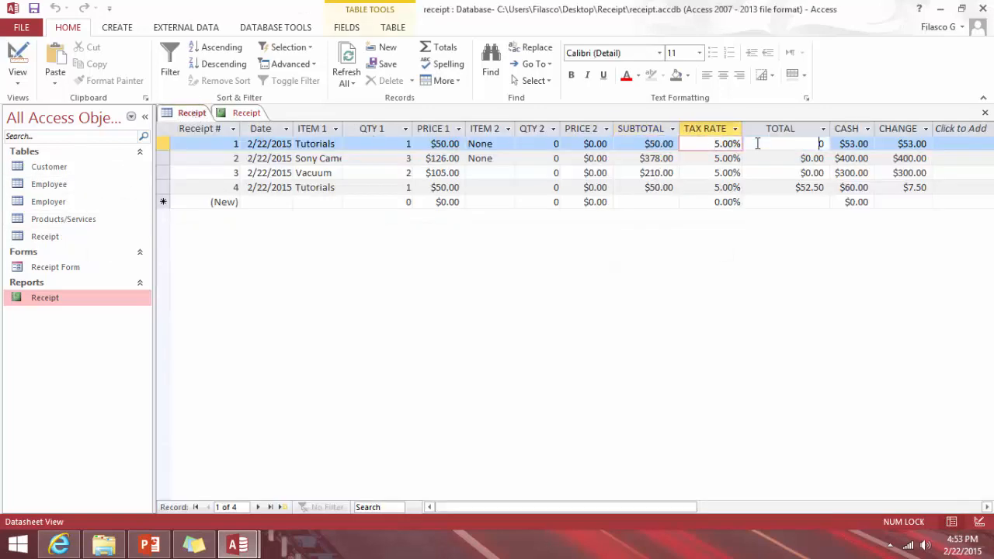
- Set QTY 1 to 2 for the Tutorials item of receipt 1 in the Receipt table
{"action": "left_click", "coordinate": [295, 147]}
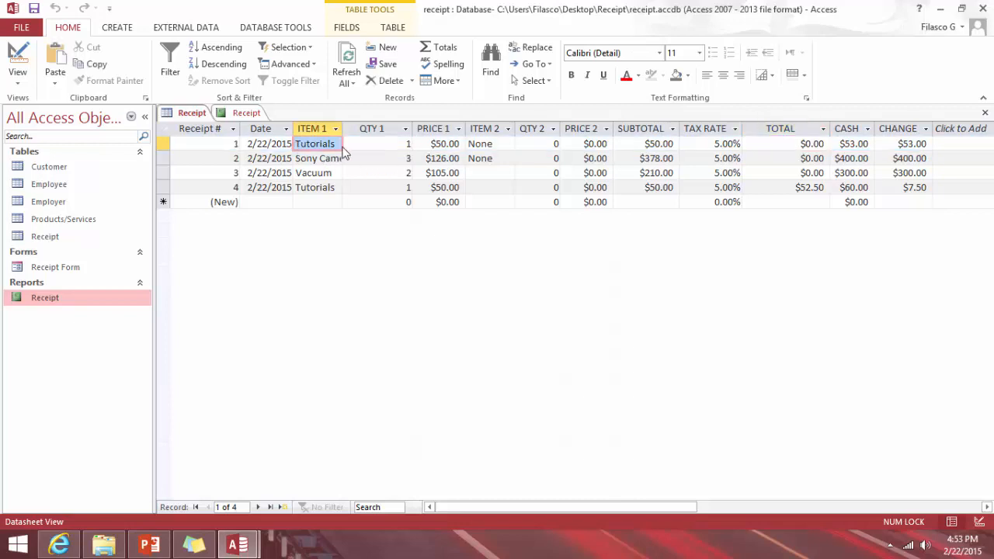
{"action": "double_click", "coordinate": [415, 145]}
{"action": "type", "text": "2"}
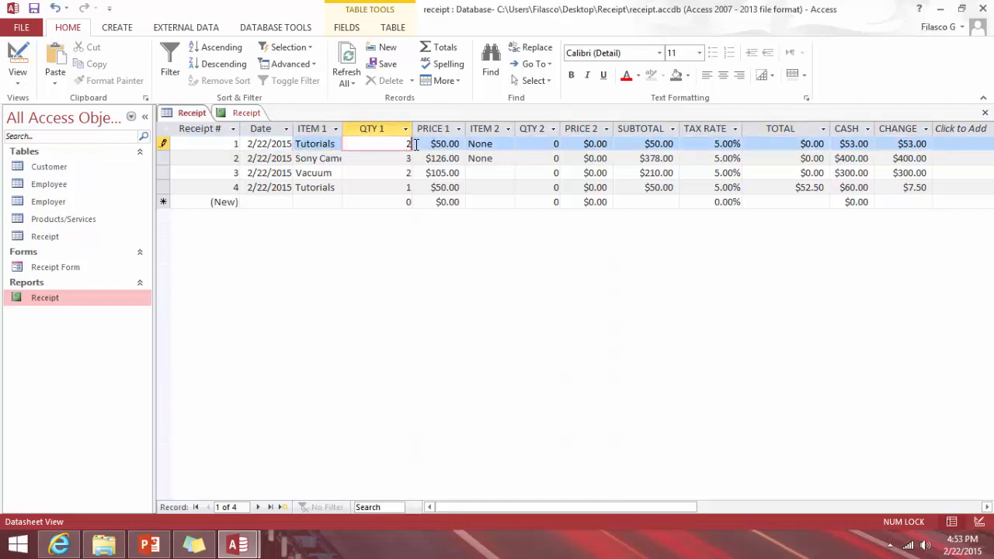
{"action": "key", "text": "Tab"}
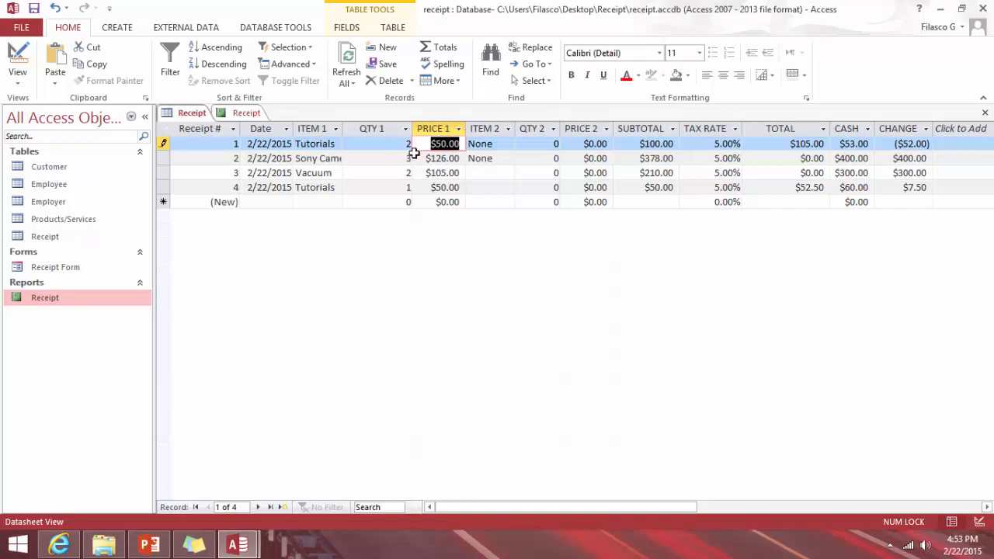
- Set QTY 1 to 1 for both receipt 2 and receipt 3 in the Receipt table
{"action": "double_click", "coordinate": [409, 158]}
{"action": "type", "text": "1"}
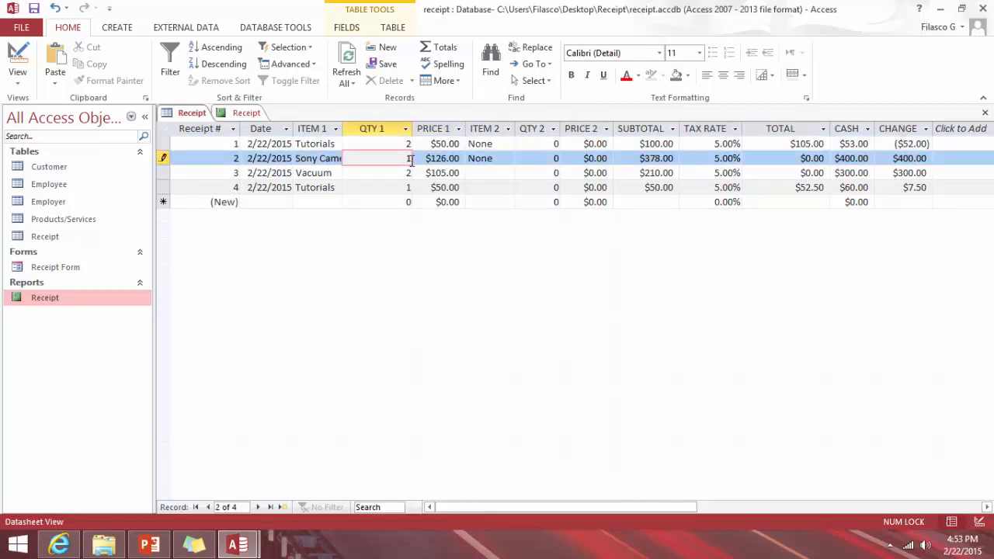
{"action": "key", "text": "Tab"}
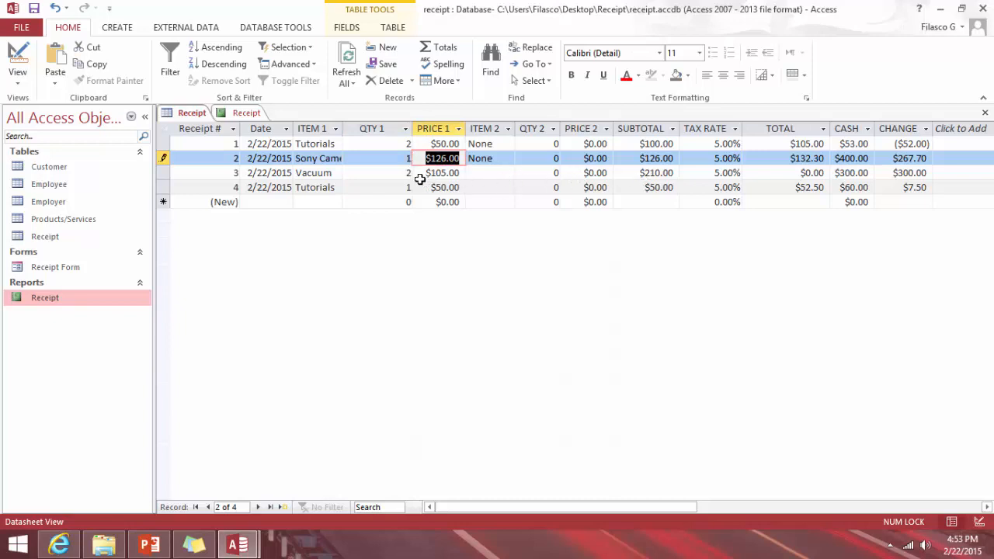
{"action": "double_click", "coordinate": [408, 172]}
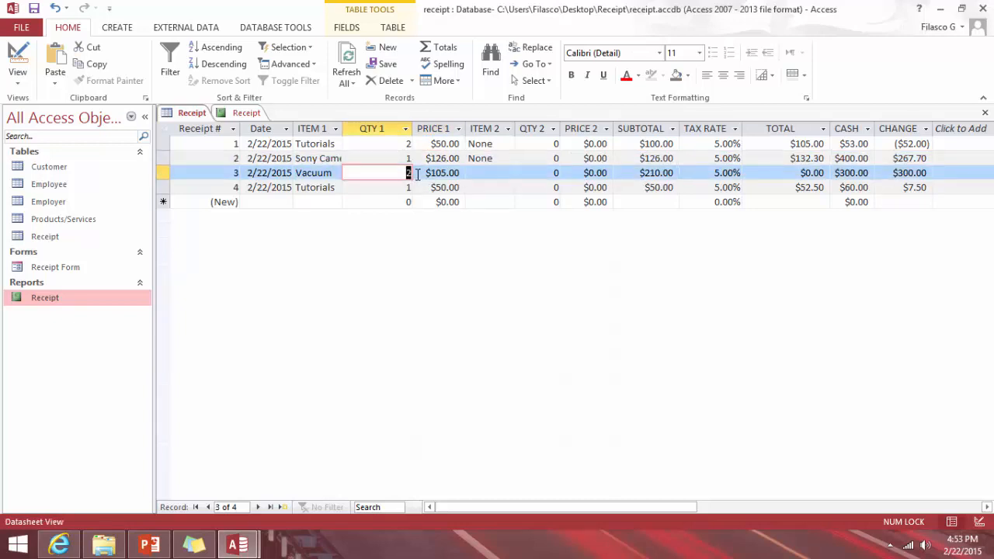
{"action": "type", "text": "1"}
{"action": "key", "text": "Tab"}
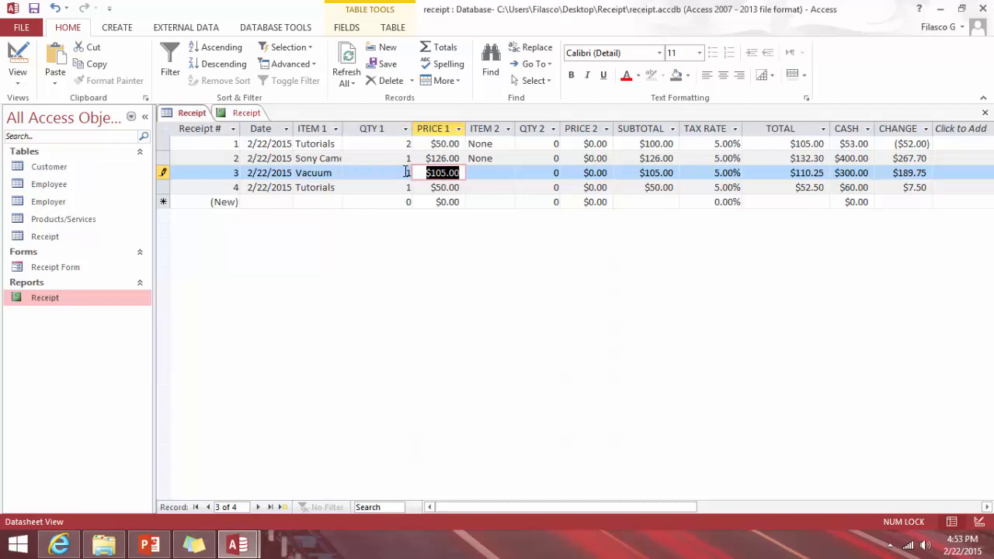
- Set QTY 1 to 3 for the Vacuum in receipt 3 and for the item in receipt 2
{"action": "double_click", "coordinate": [407, 172]}
{"action": "type", "text": "3"}
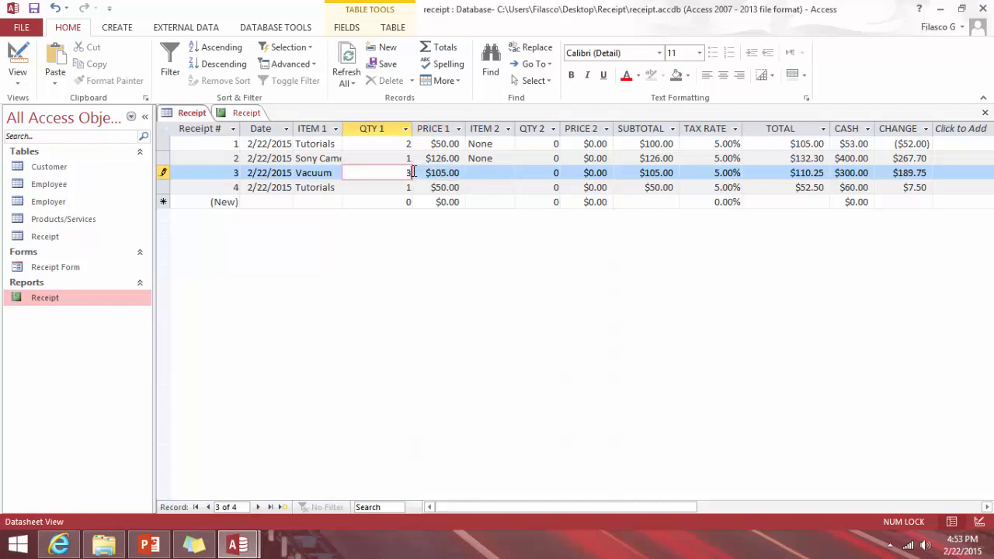
{"action": "key", "text": "Tab"}
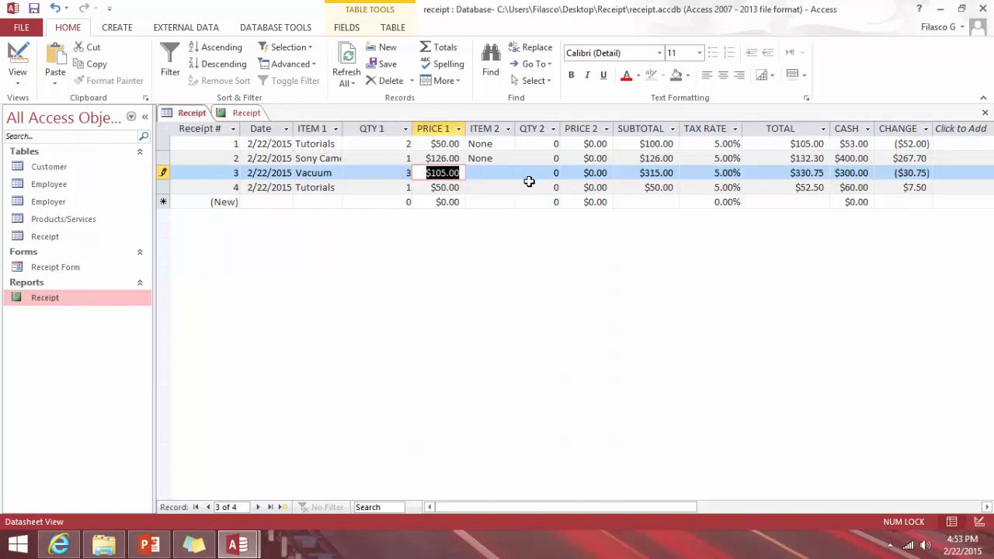
{"action": "double_click", "coordinate": [406, 159]}
{"action": "type", "text": "3"}
{"action": "key", "text": "Tab"}
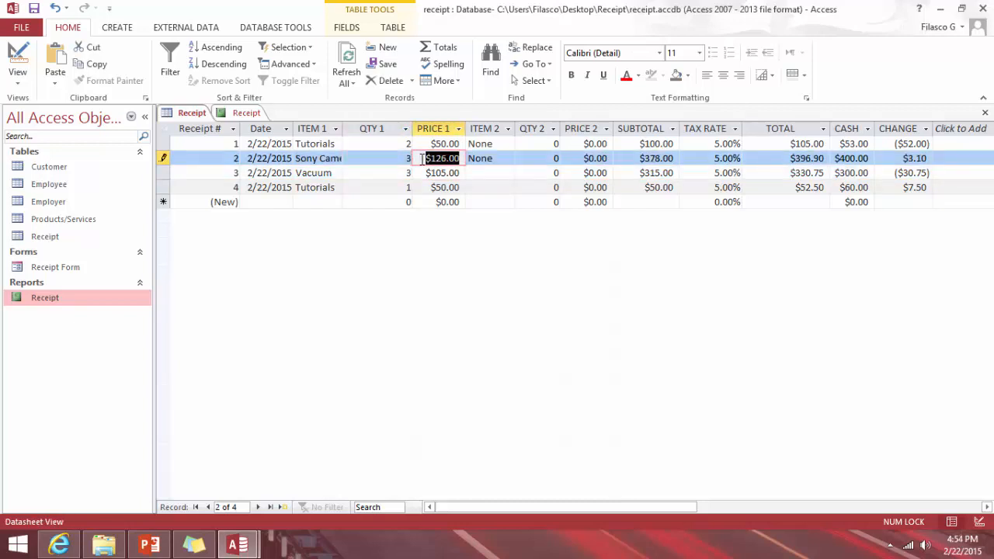
- Add a Total row to the Receipt table that sums the TOTAL and CHANGE columns
{"action": "left_click", "coordinate": [443, 49]}
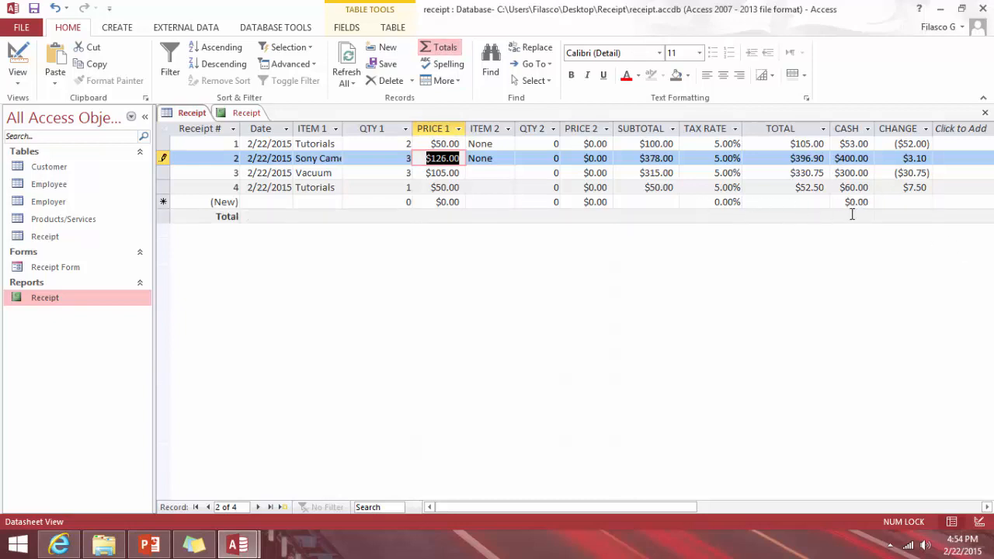
{"action": "left_click", "coordinate": [821, 215]}
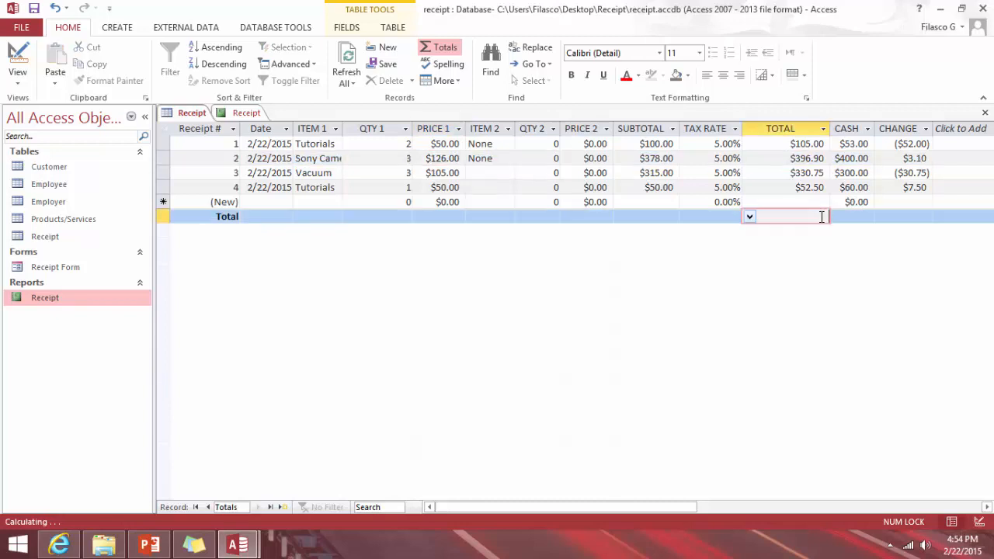
{"action": "left_click", "coordinate": [749, 217]}
{"action": "left_click", "coordinate": [766, 245]}
{"action": "left_click", "coordinate": [928, 215]}
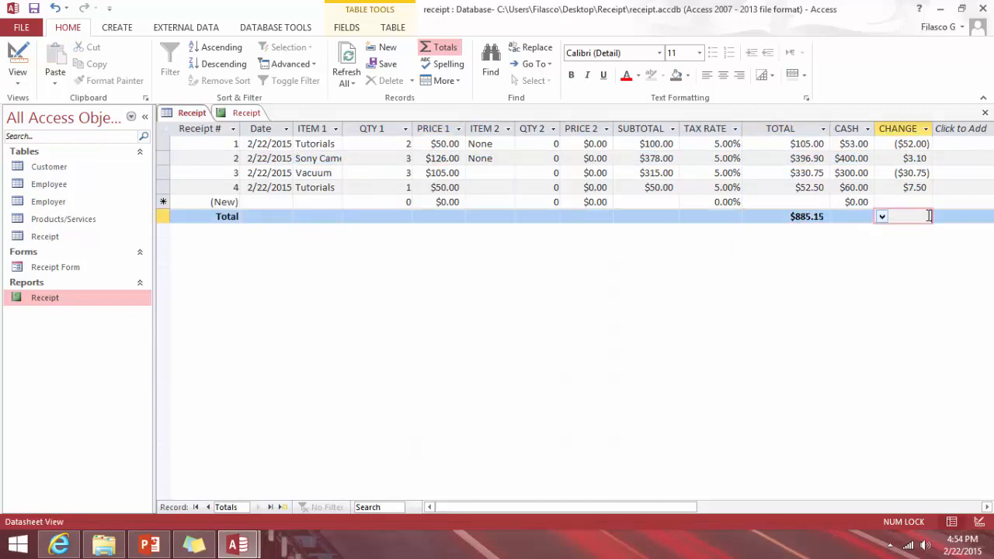
{"action": "left_click", "coordinate": [882, 218]}
{"action": "left_click", "coordinate": [867, 245]}
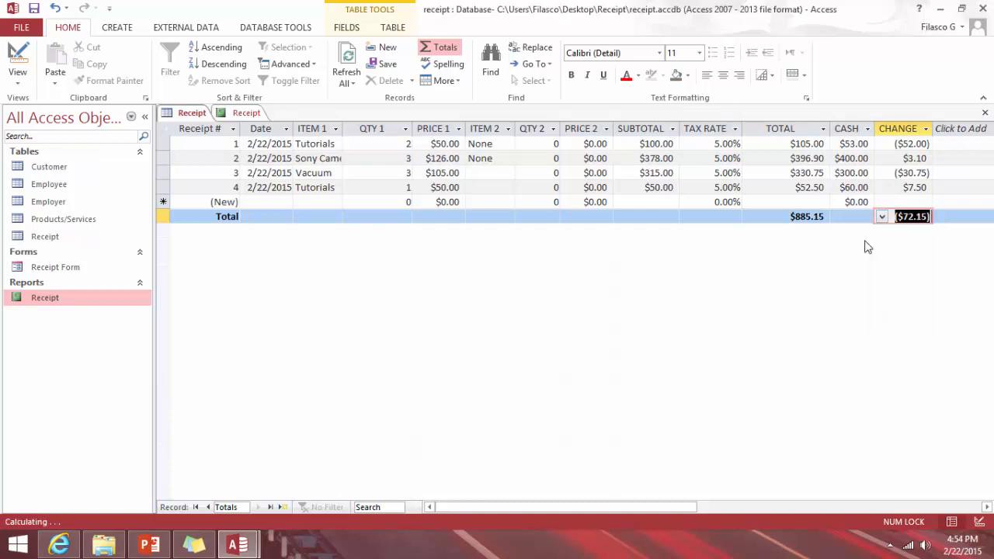
{"action": "left_click", "coordinate": [977, 216]}
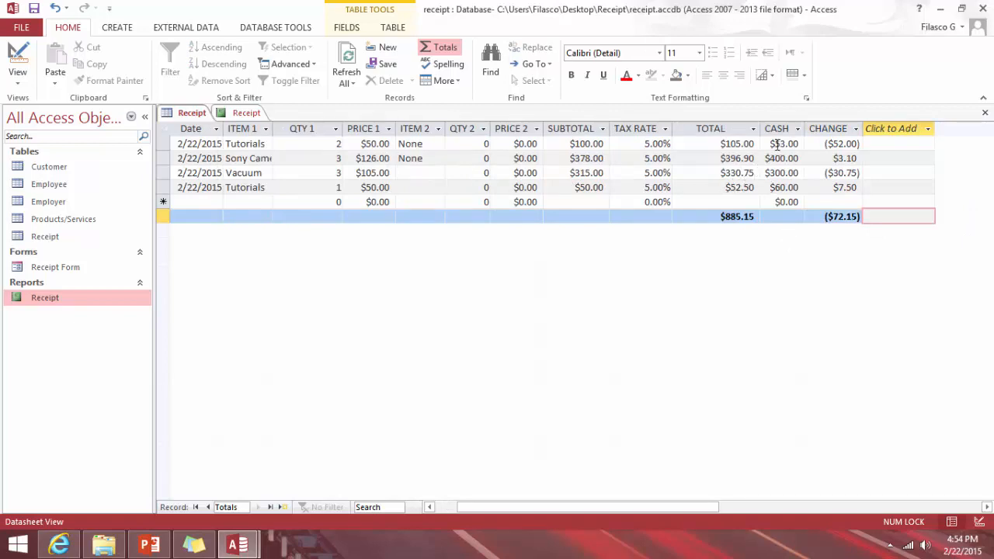
- Set the CASH amount of receipt 1 to 105
{"action": "left_click_drag", "start_coordinate": [774, 143], "coordinate": [799, 143]}
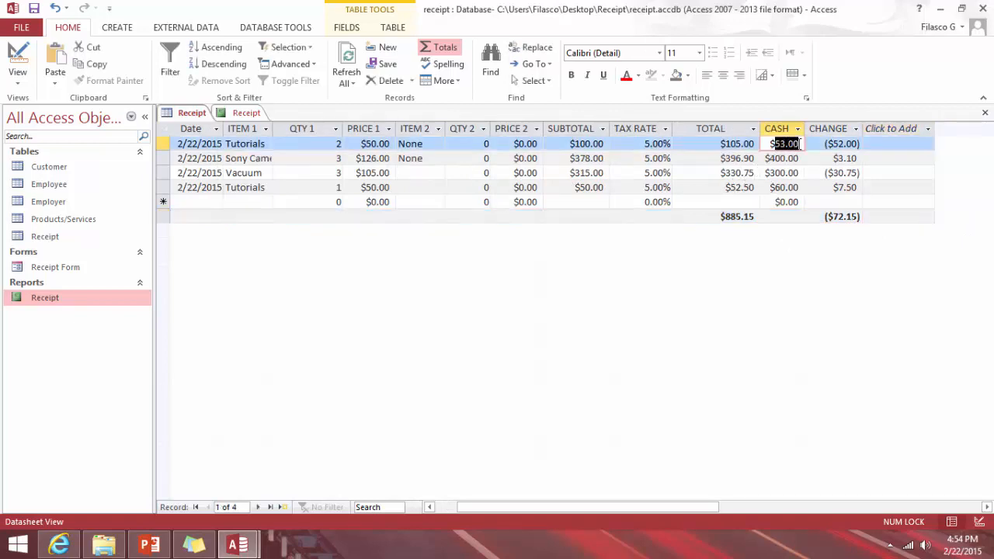
{"action": "type", "text": "10"}
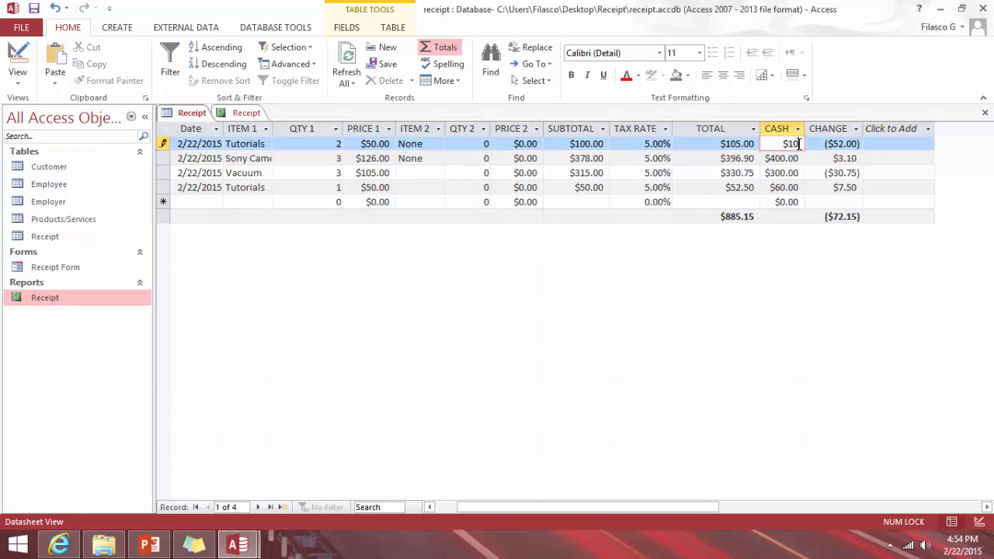
{"action": "type", "text": "5"}
{"action": "key", "text": "Tab"}
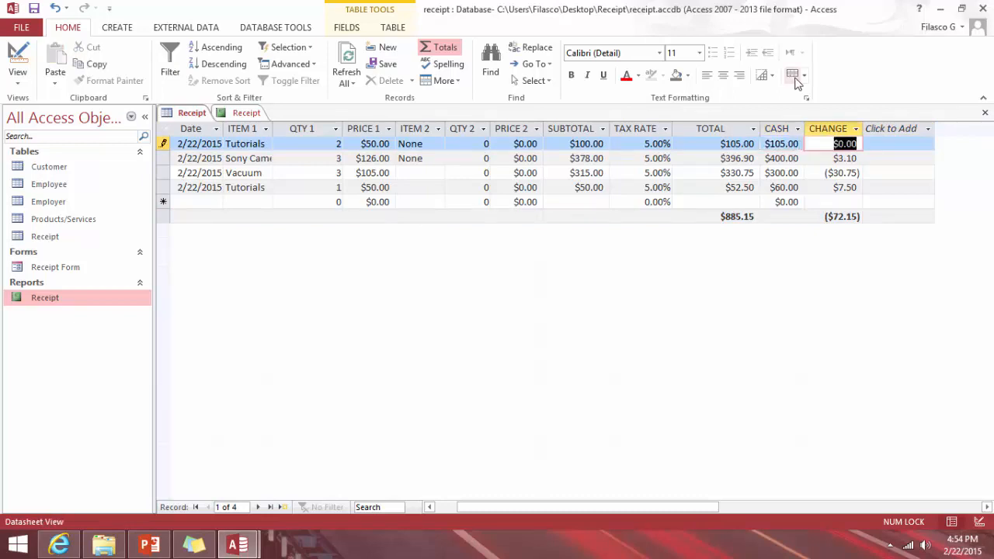
{"action": "left_click_drag", "start_coordinate": [767, 158], "coordinate": [783, 158]}
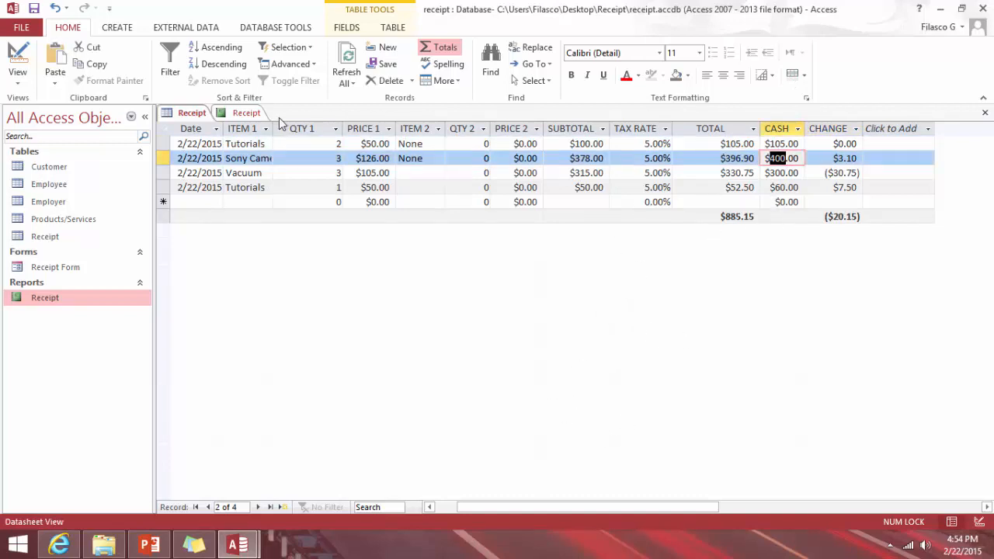
- Close the open Receipt table and Receipt report, and reopen the Receipt report to review the recalculated receipts
{"action": "left_click", "coordinate": [252, 114]}
{"action": "right_click", "coordinate": [253, 114]}
{"action": "left_click", "coordinate": [293, 154]}
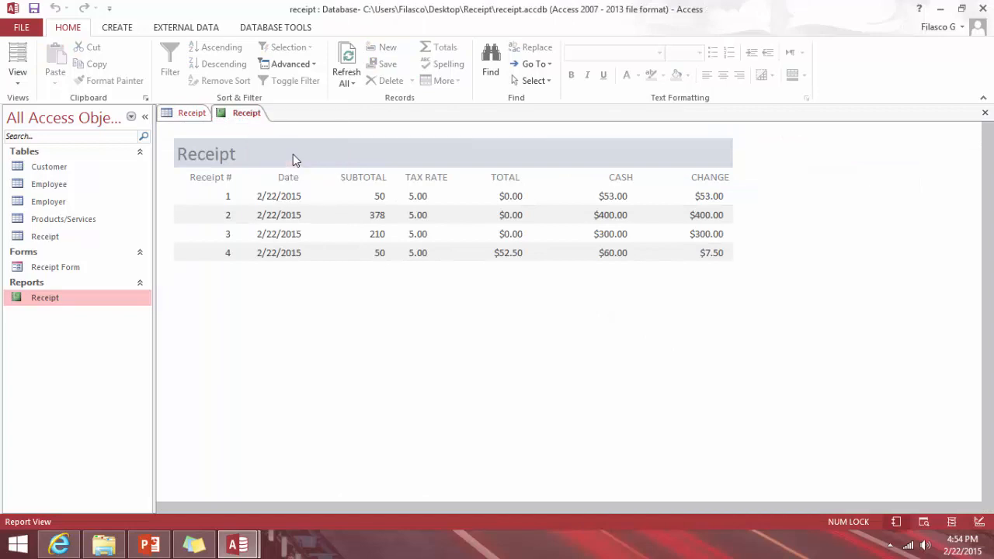
{"action": "left_click", "coordinate": [442, 313]}
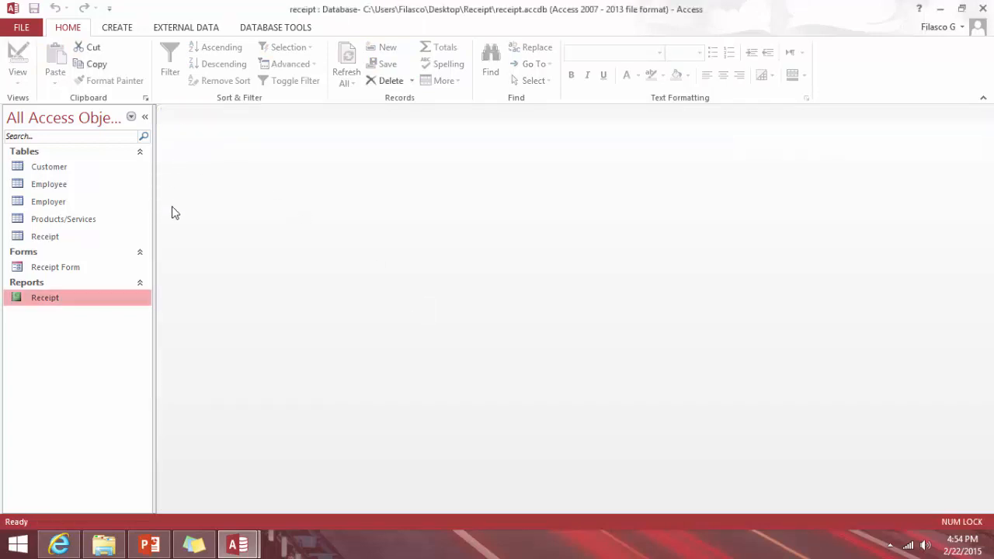
{"action": "double_click", "coordinate": [46, 298]}
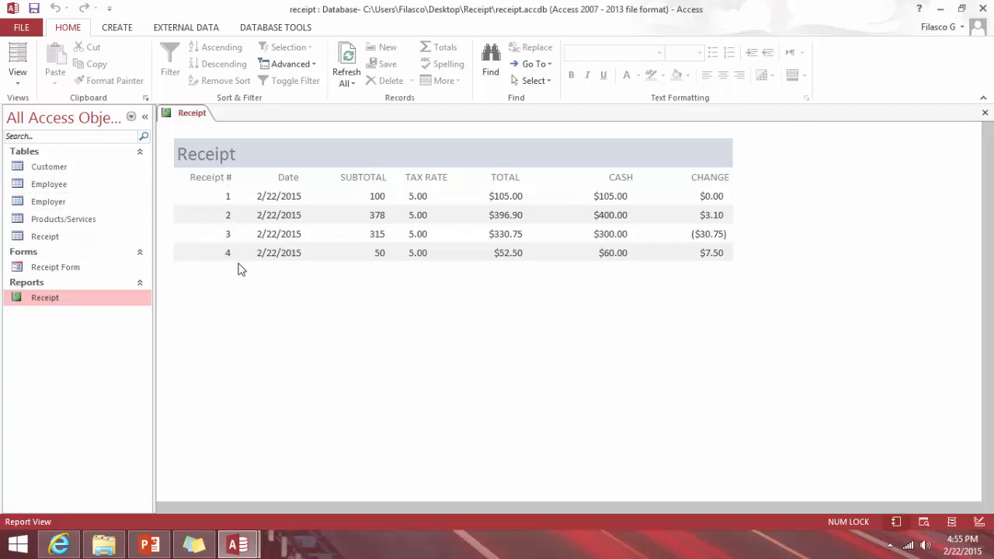
{"action": "left_click", "coordinate": [56, 239]}
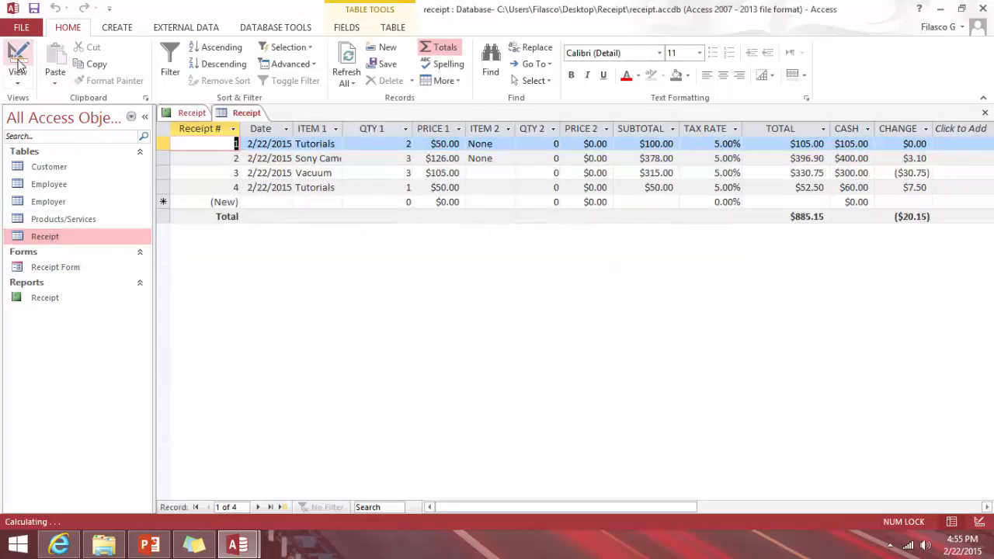
{"action": "left_click", "coordinate": [20, 63]}
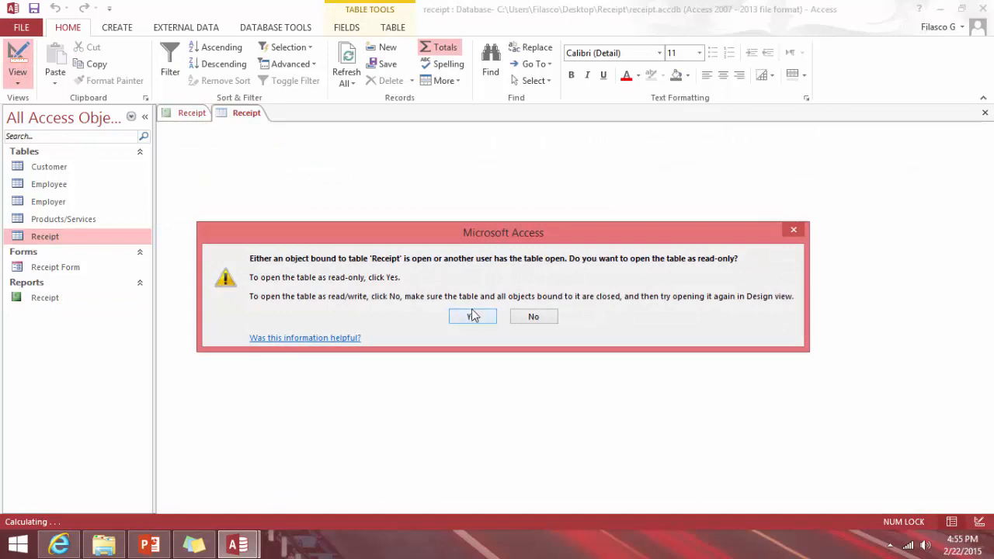
{"action": "left_click", "coordinate": [473, 318]}
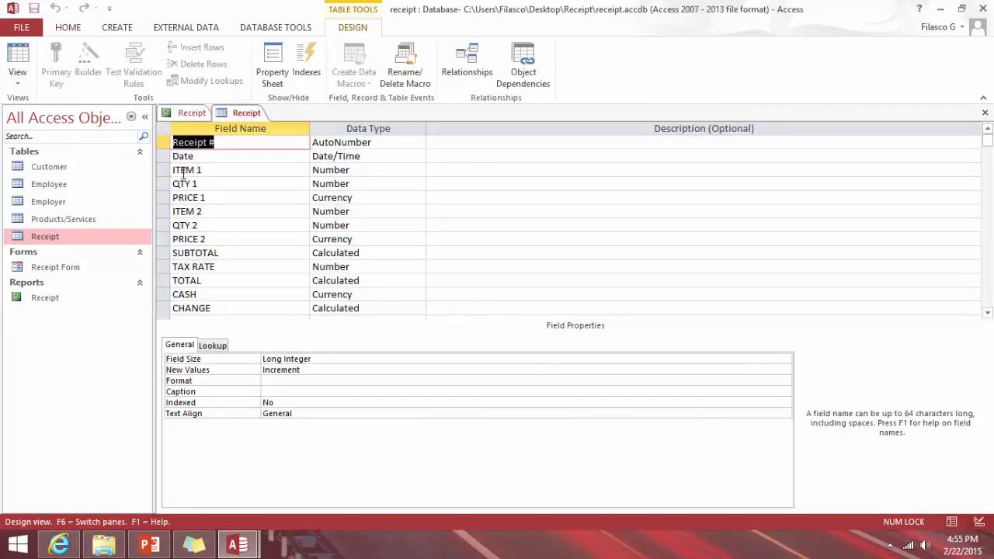
{"action": "left_click", "coordinate": [333, 143]}
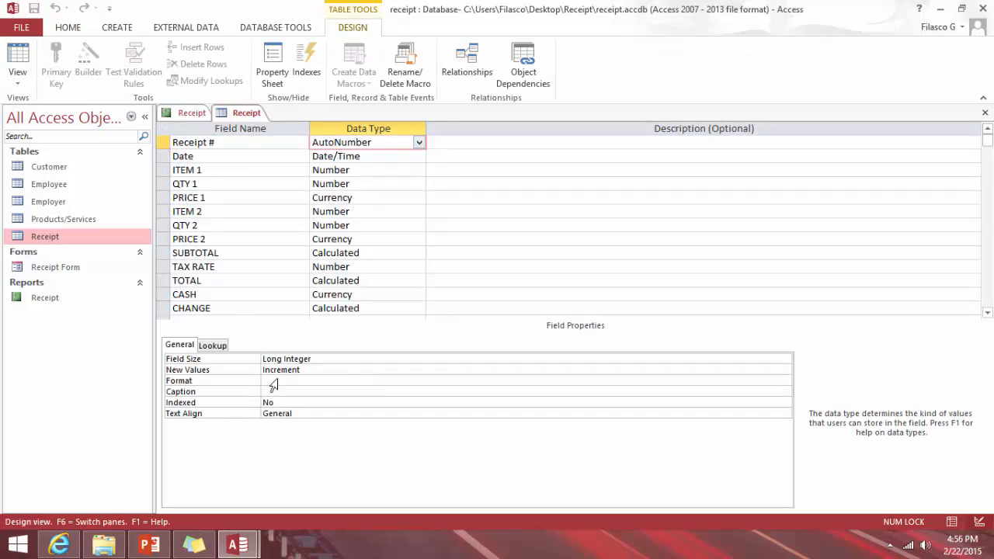
{"action": "left_click", "coordinate": [270, 380]}
- Add the format code "100"0 to the sticky note below the selling price formula, and return to the Access table design
{"action": "left_click", "coordinate": [194, 545]}
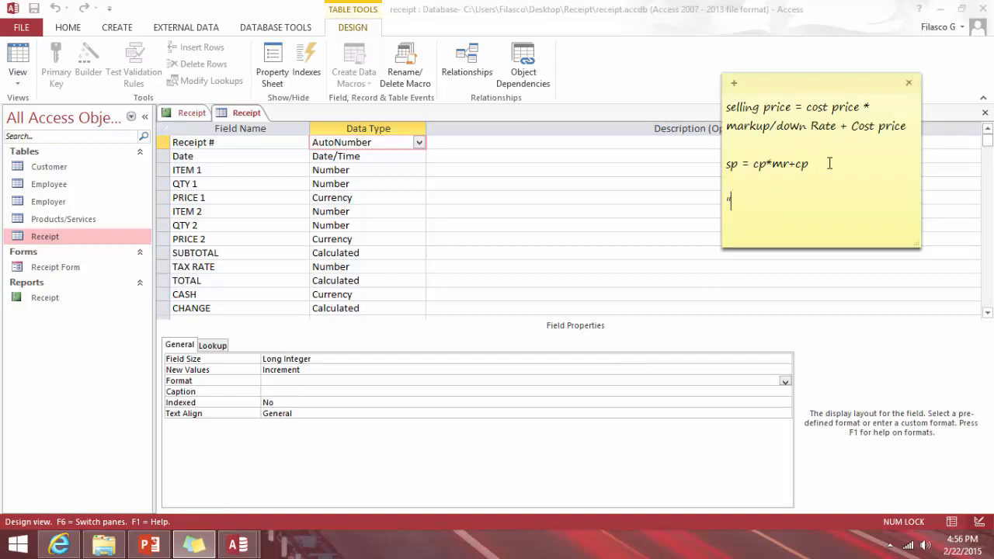
{"action": "type", "text": "00\"0"}
{"action": "left_click", "coordinate": [272, 391]}
{"action": "left_click", "coordinate": [272, 381]}
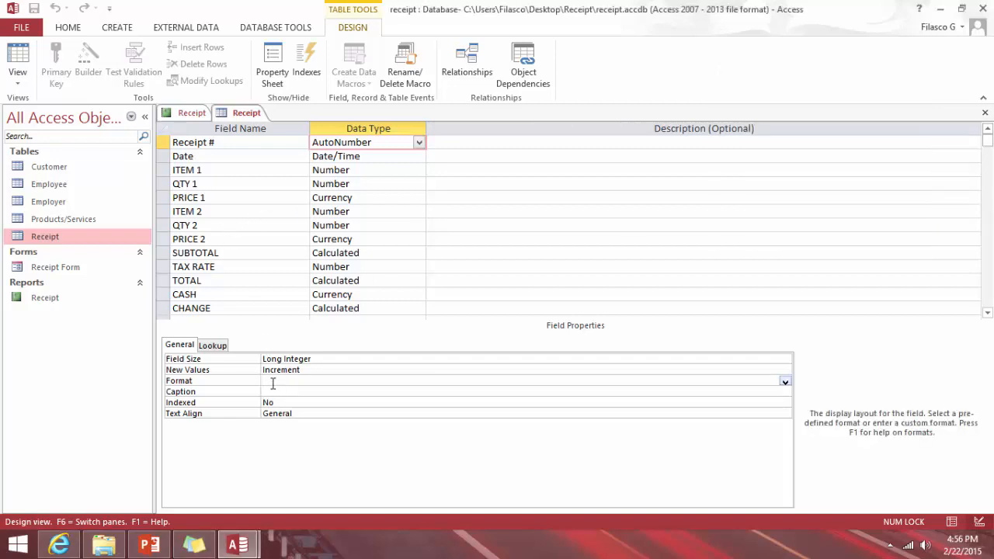
- Close all open objects and reopen the Receipt table in Design view for editing
{"action": "right_click", "coordinate": [242, 113]}
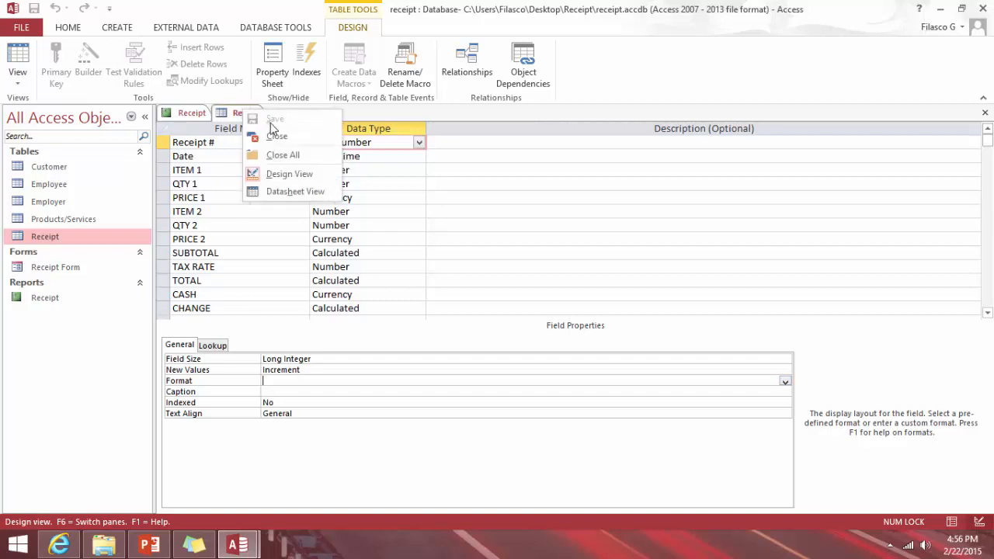
{"action": "key", "text": "Escape"}
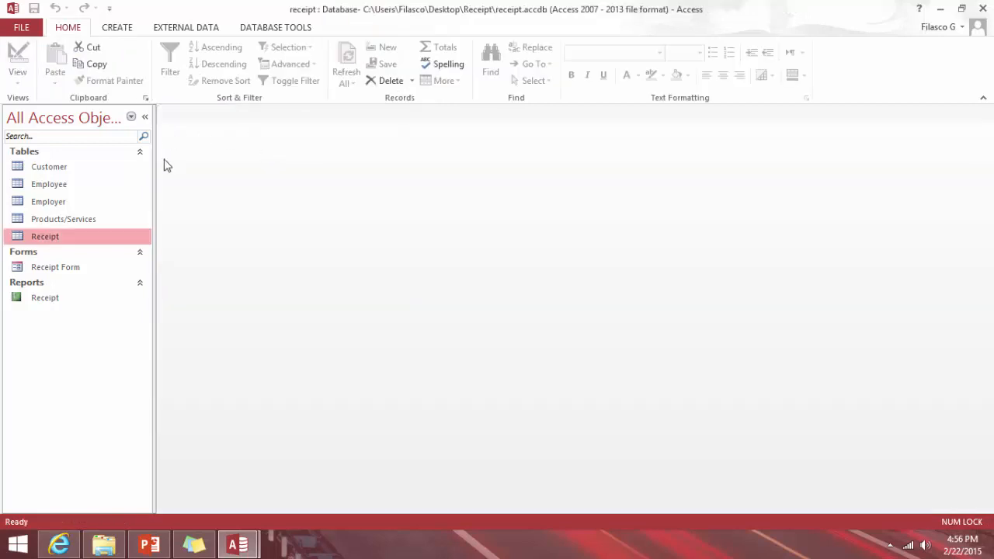
{"action": "double_click", "coordinate": [49, 236]}
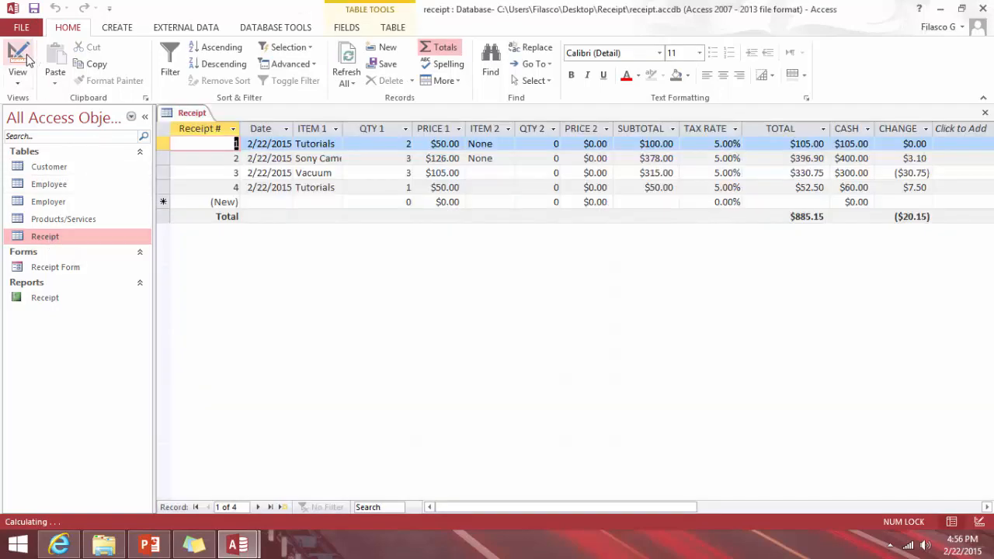
{"action": "left_click", "coordinate": [17, 60]}
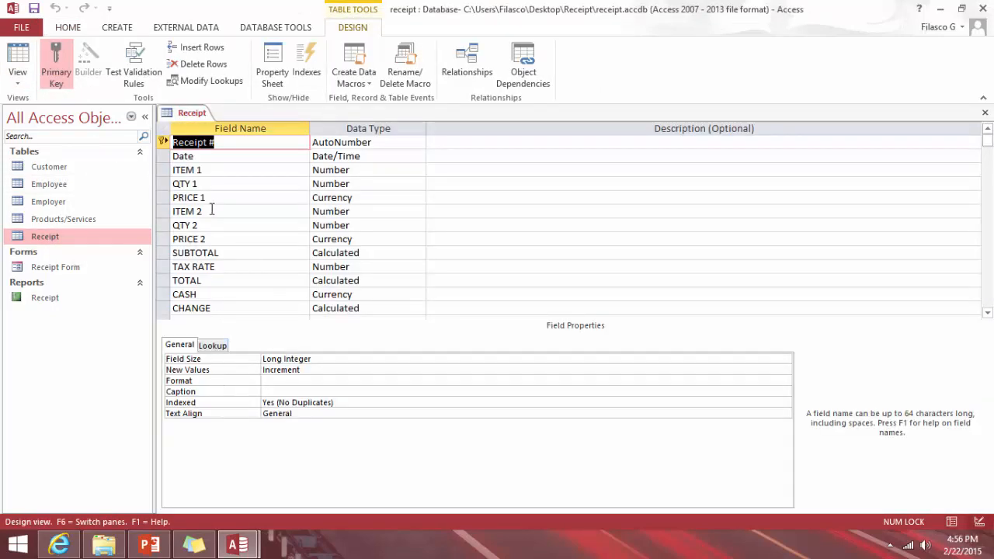
- Set the Format property of the Receipt # field to "100"0, save the table and display its records
{"action": "left_click", "coordinate": [267, 382]}
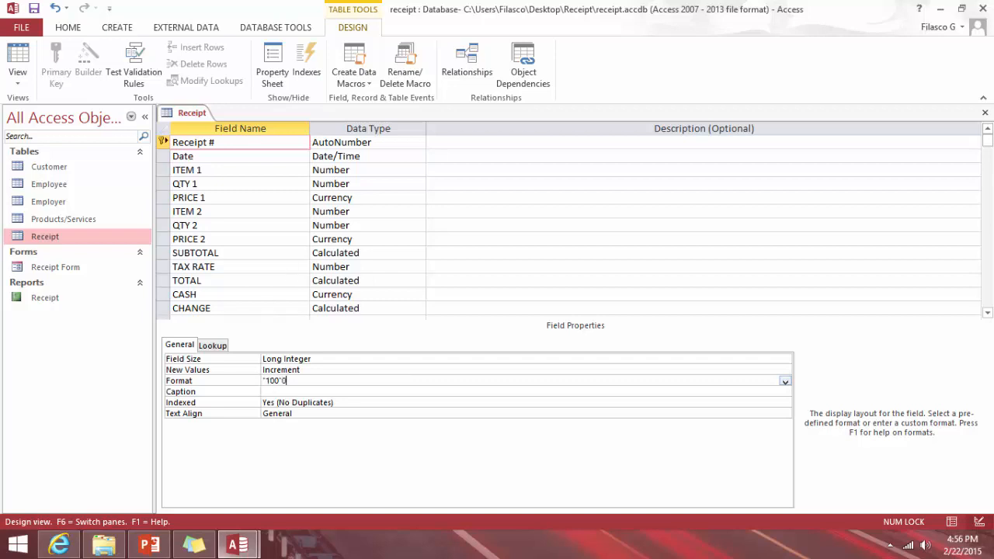
{"action": "left_click", "coordinate": [194, 545]}
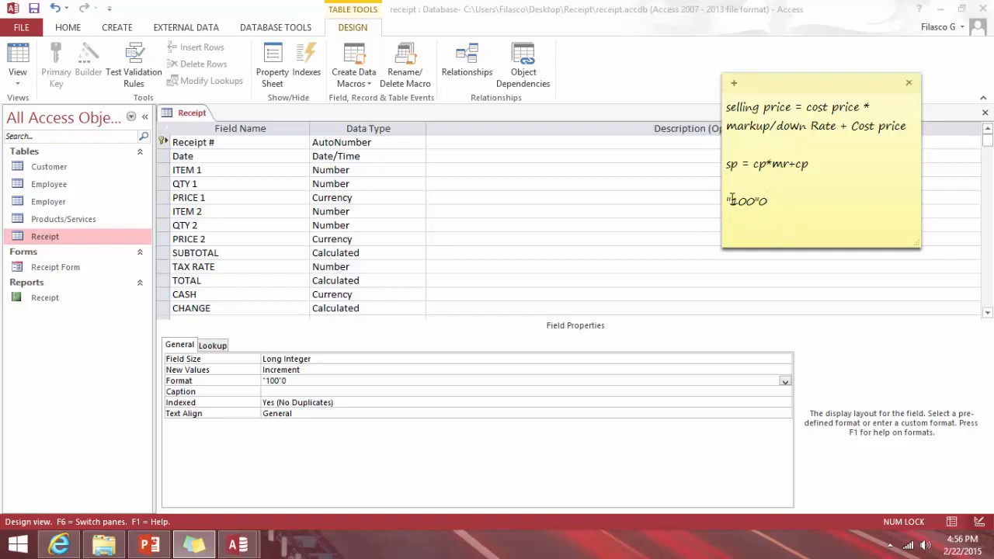
{"action": "left_click", "coordinate": [35, 11]}
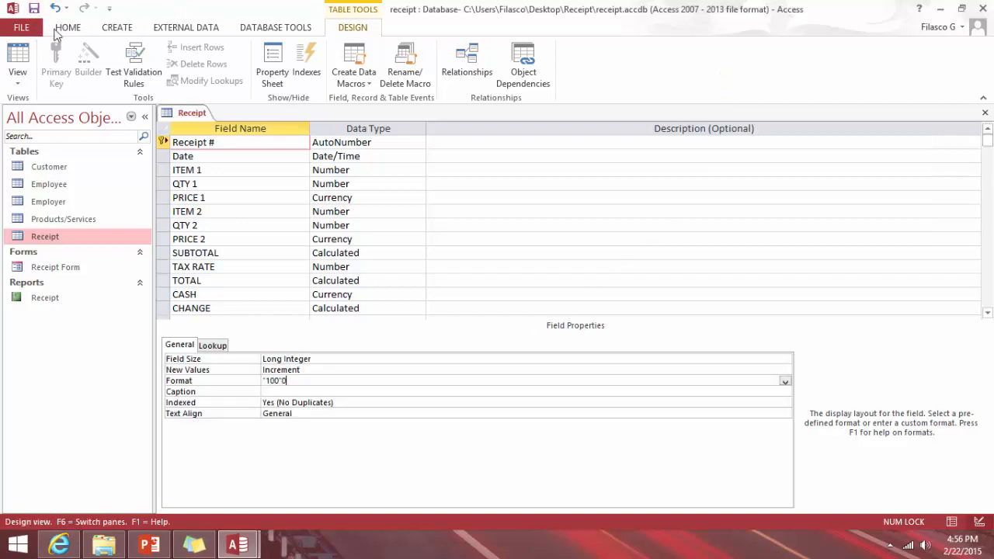
{"action": "left_click", "coordinate": [17, 56]}
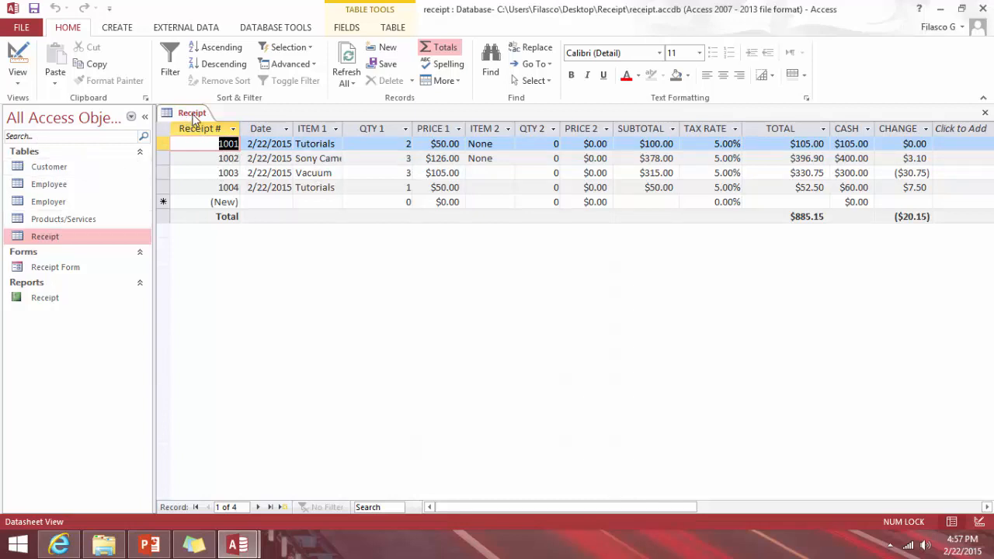
- Close the Receipt table, check the receipt numbers in the Receipt report, and close the report
{"action": "right_click", "coordinate": [191, 115]}
{"action": "left_click", "coordinate": [232, 141]}
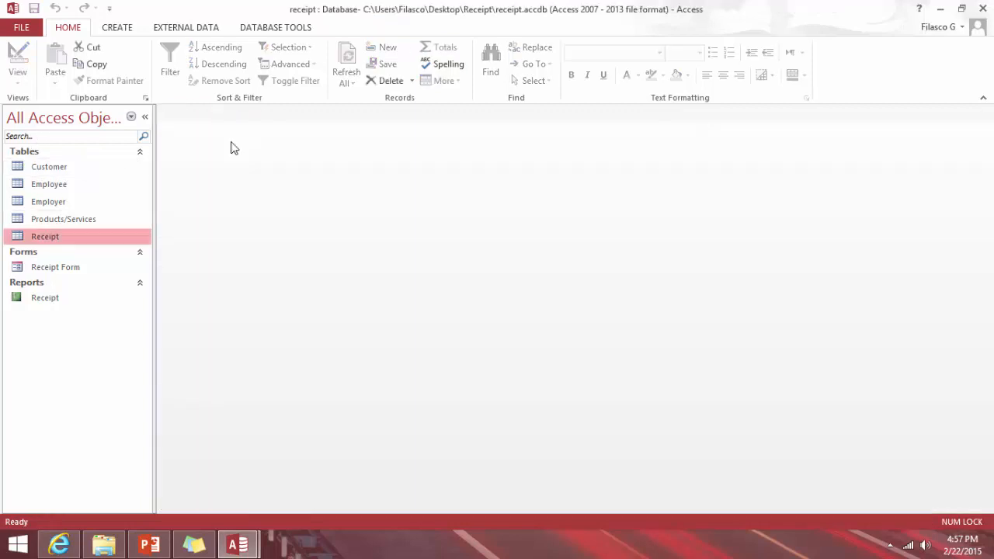
{"action": "double_click", "coordinate": [57, 300]}
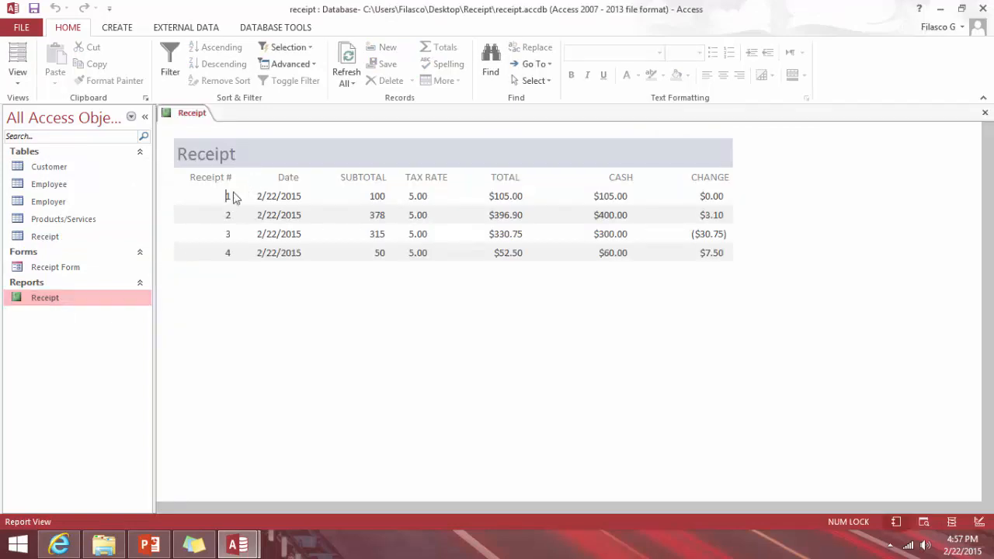
{"action": "right_click", "coordinate": [195, 116]}
{"action": "left_click", "coordinate": [220, 135]}
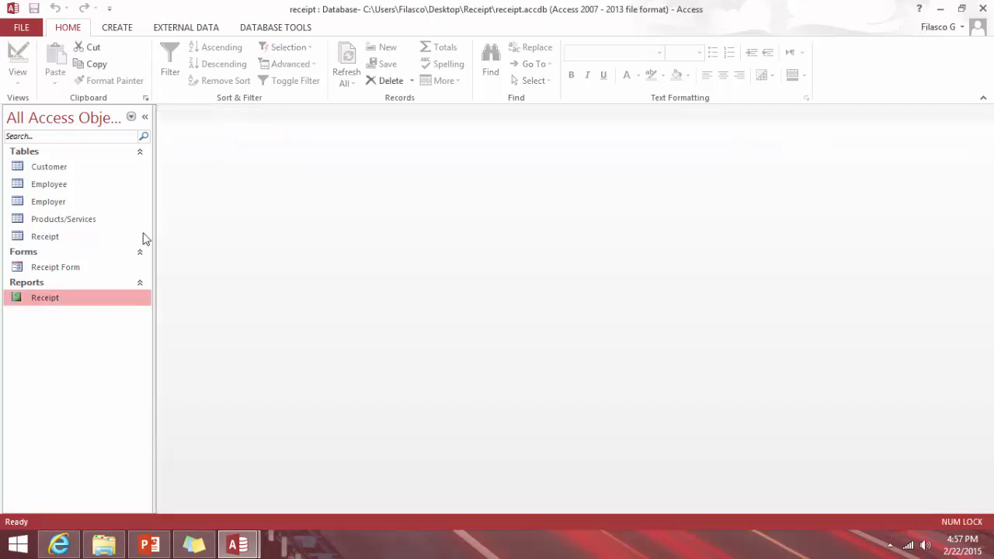
- Reopen the Receipt table and filter the Date column to show only today's receipts
{"action": "left_click", "coordinate": [49, 236]}
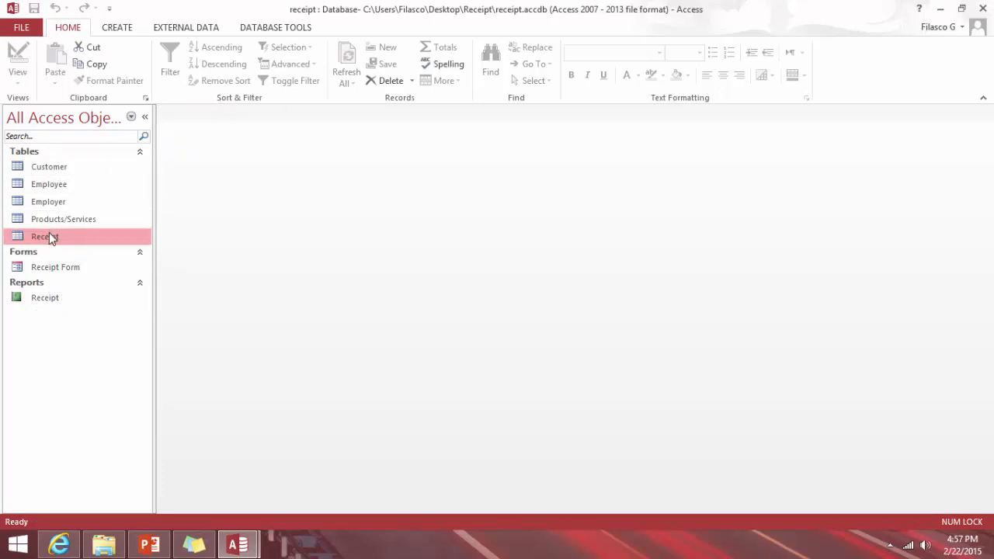
{"action": "double_click", "coordinate": [50, 236]}
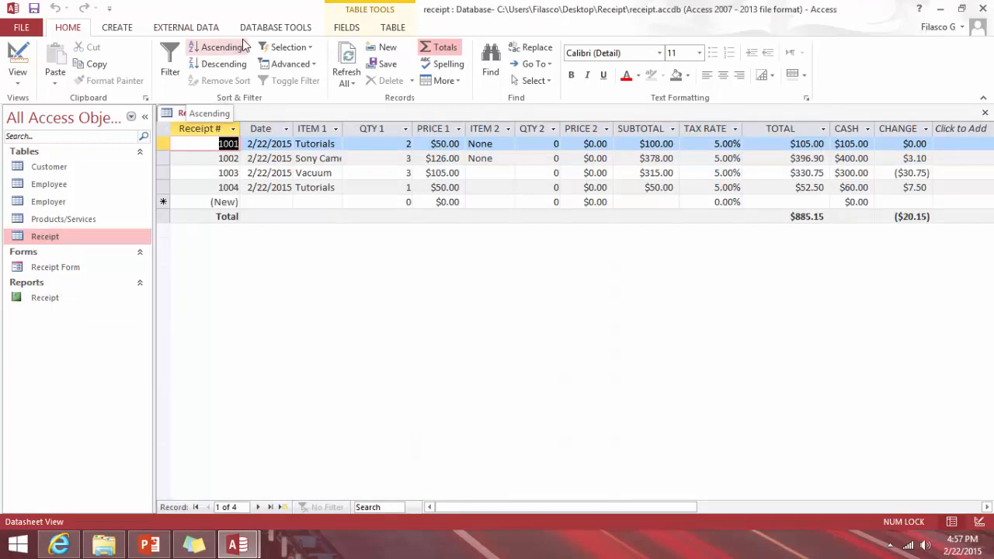
{"action": "left_click", "coordinate": [287, 129]}
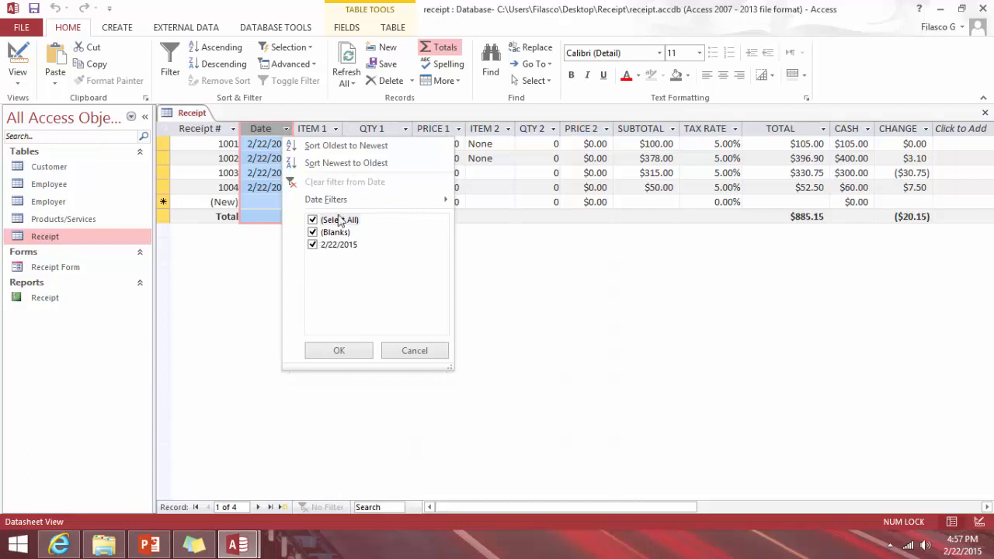
{"action": "mouse_move", "coordinate": [439, 200]}
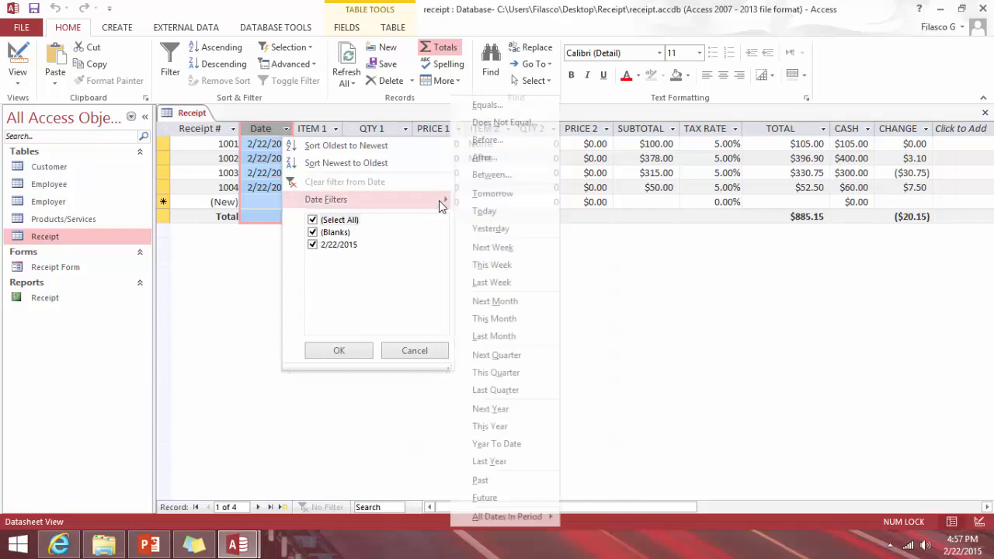
{"action": "left_click", "coordinate": [504, 213]}
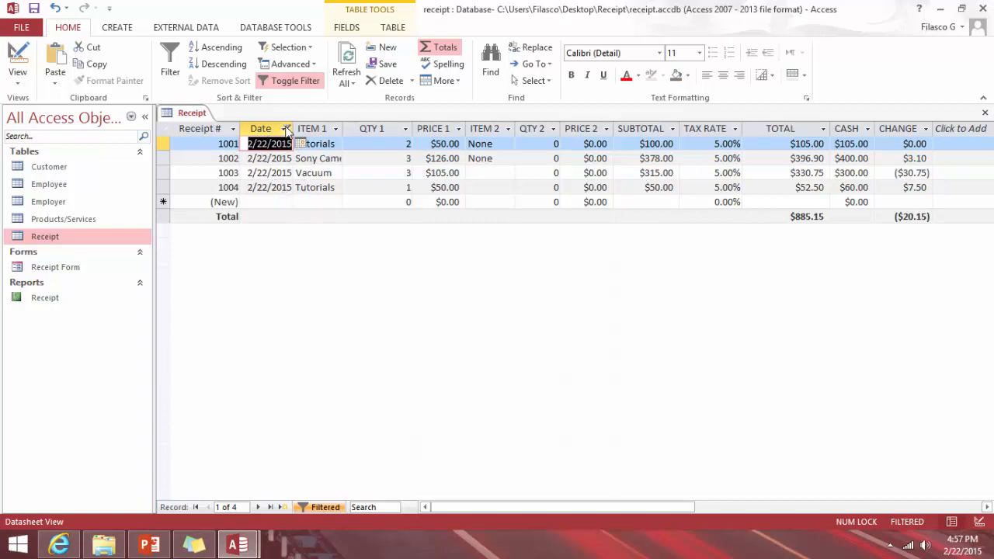
- Try an All Dates In Period month filter on the Date column, and switch back to the Today filter
{"action": "left_click", "coordinate": [284, 131]}
{"action": "left_click", "coordinate": [286, 129]}
{"action": "mouse_move", "coordinate": [435, 199]}
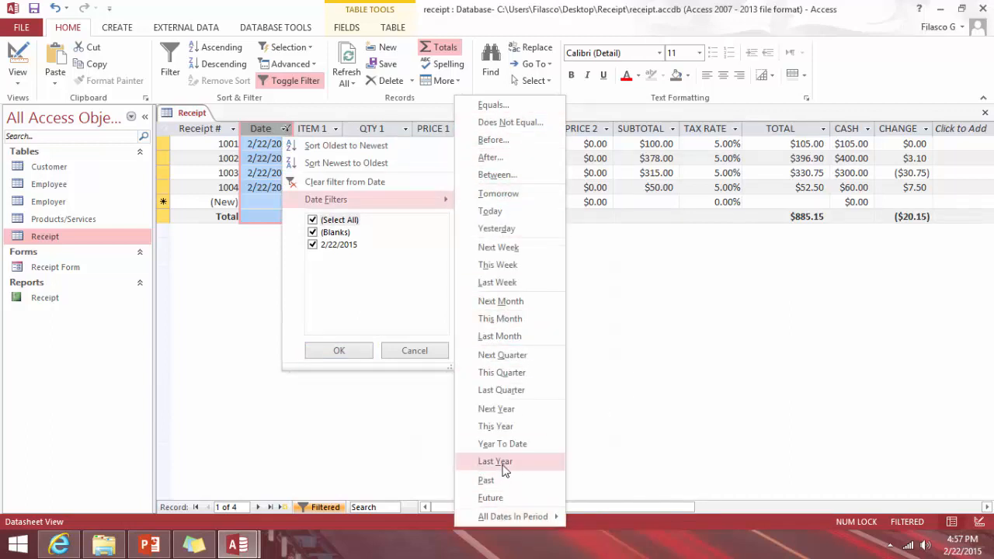
{"action": "mouse_move", "coordinate": [533, 516]}
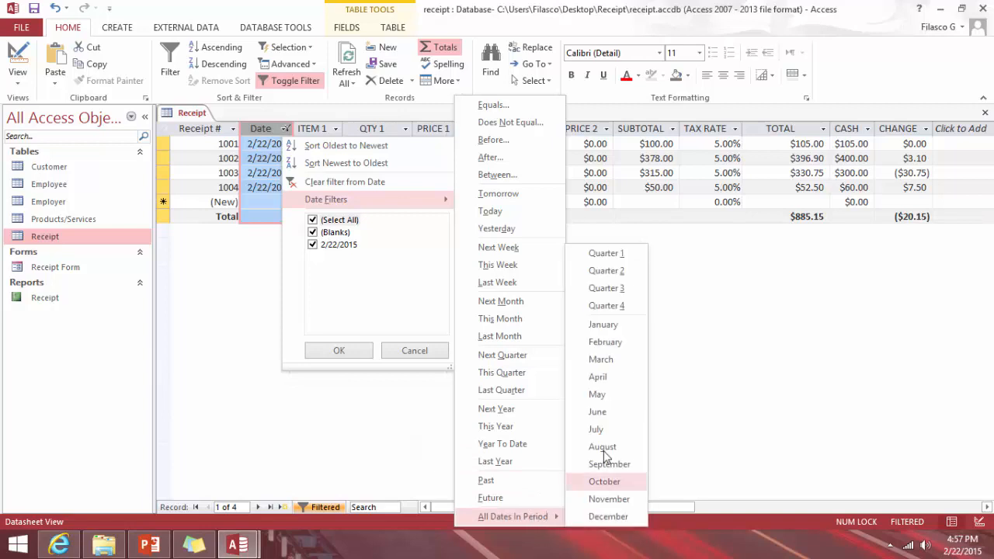
{"action": "left_click", "coordinate": [603, 343]}
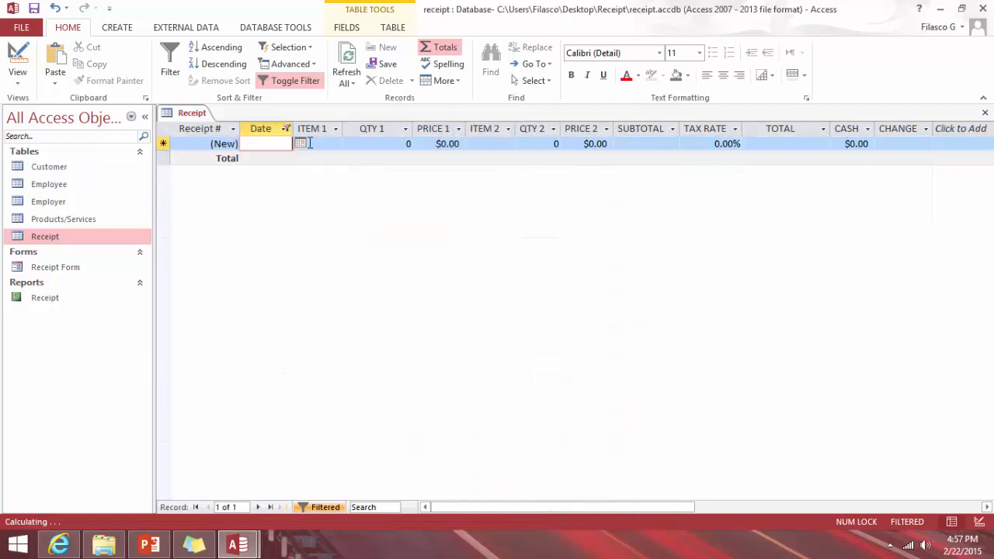
{"action": "left_click", "coordinate": [285, 130]}
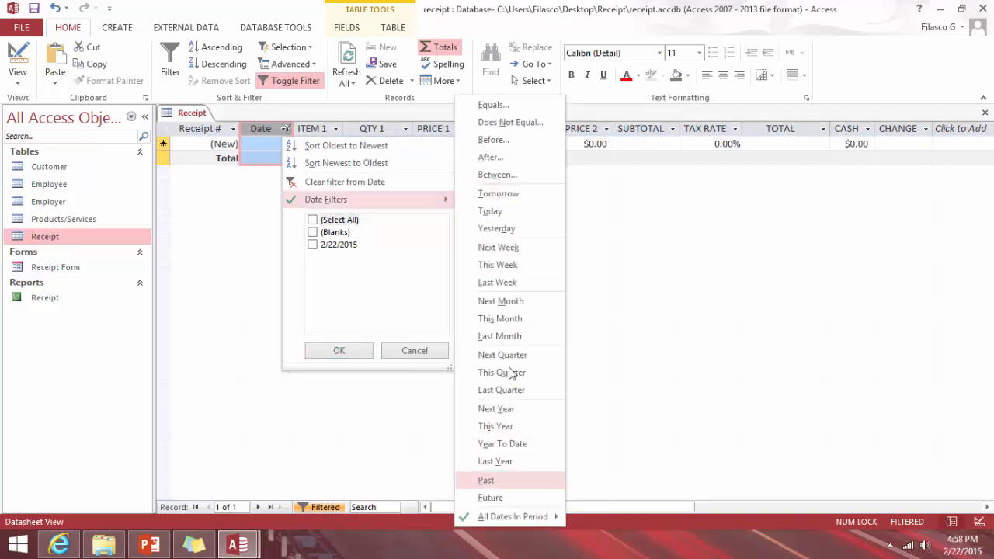
{"action": "left_click", "coordinate": [498, 212]}
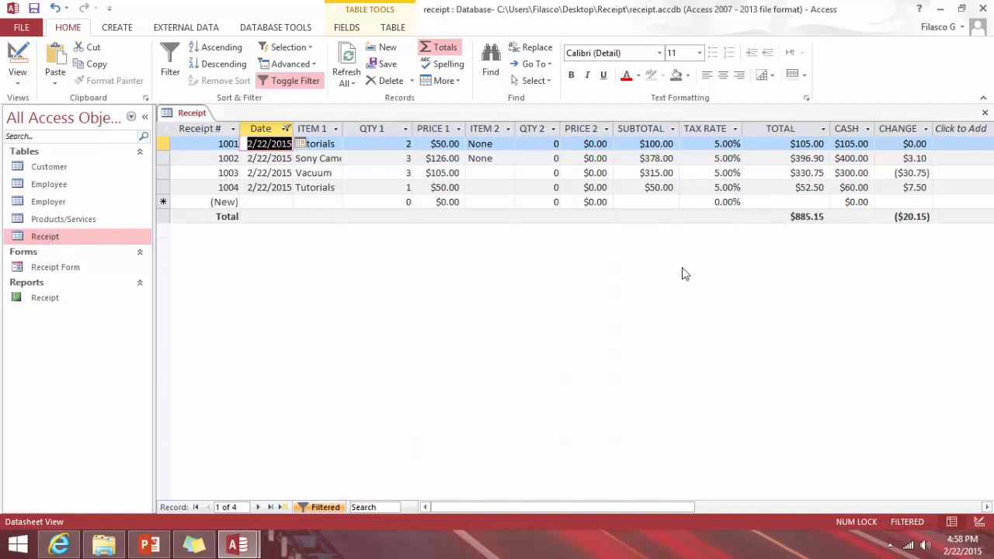
- Set the Total row of the Receipt table to sum the SUBTOTAL column
{"action": "left_click", "coordinate": [665, 217]}
{"action": "left_click", "coordinate": [621, 217]}
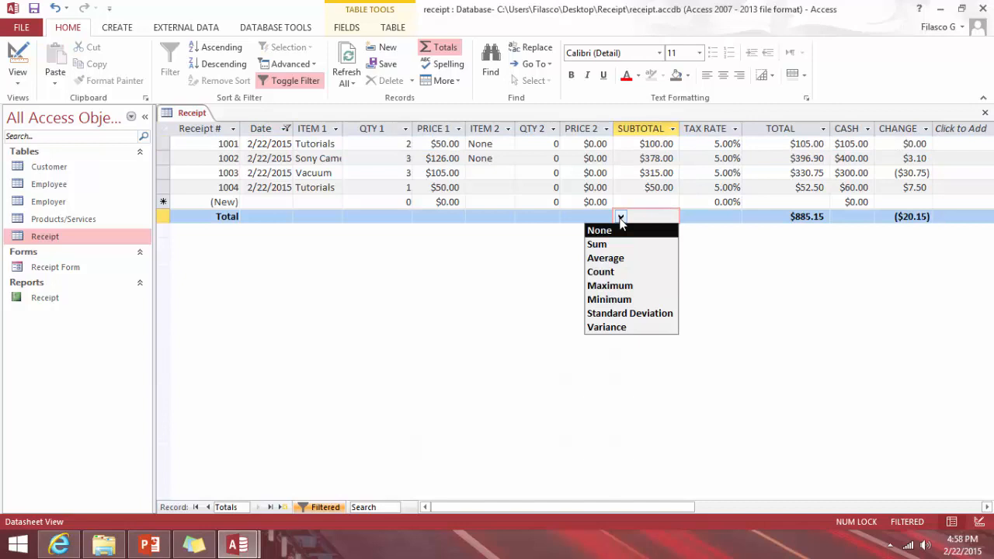
{"action": "left_click", "coordinate": [613, 245]}
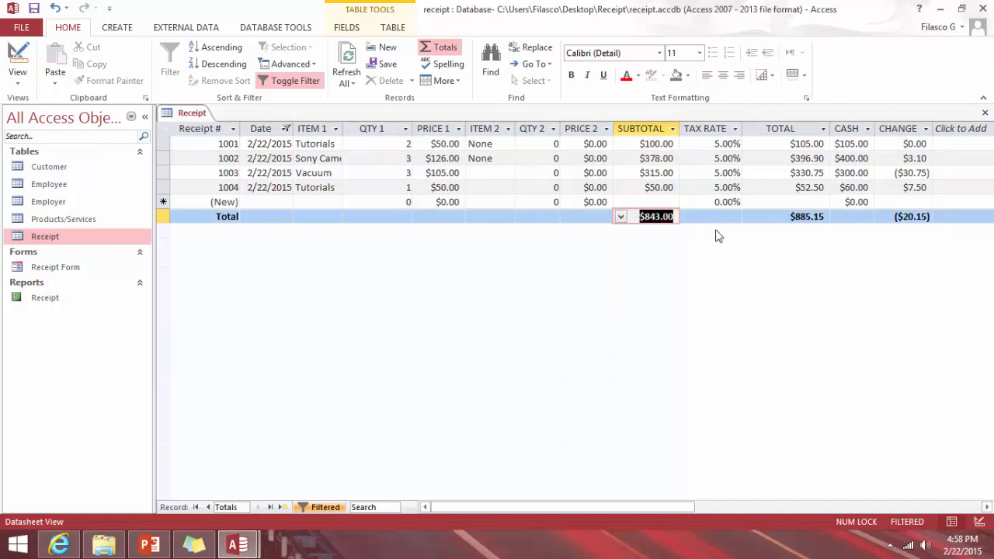
{"action": "left_click", "coordinate": [694, 218]}
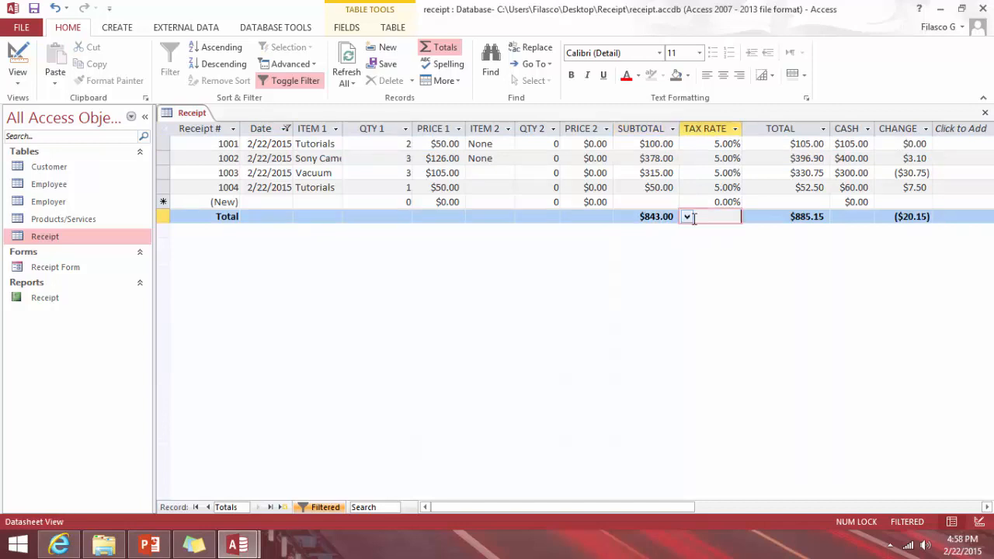
{"action": "left_click", "coordinate": [658, 219]}
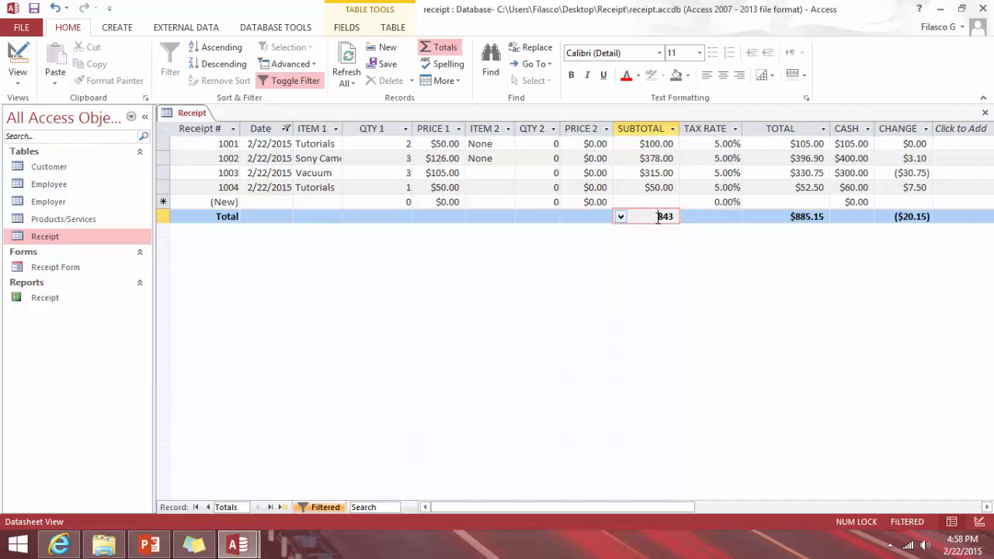
{"action": "left_click", "coordinate": [700, 216]}
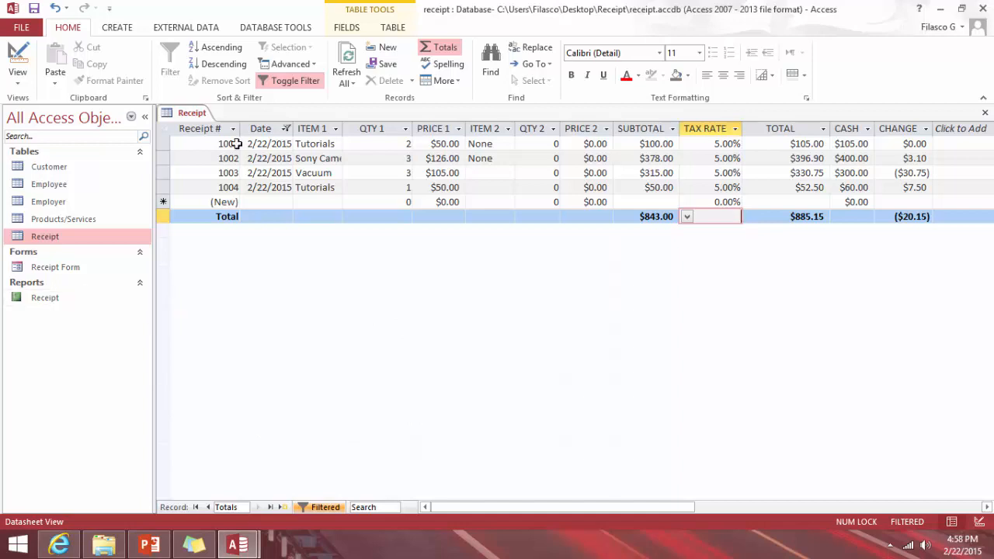
- Open the Receipt Form and start a new blank receipt record
{"action": "double_click", "coordinate": [59, 267]}
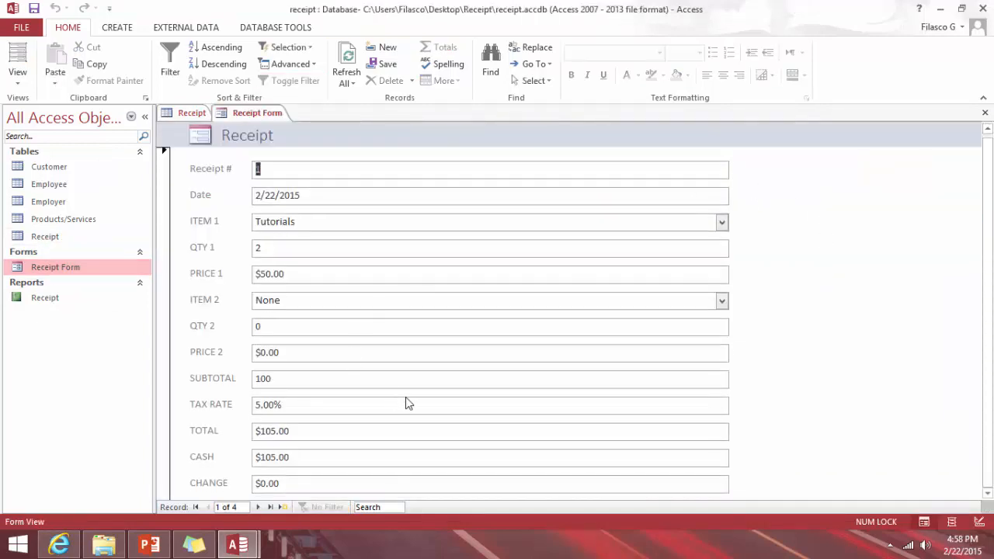
{"action": "left_click", "coordinate": [283, 507]}
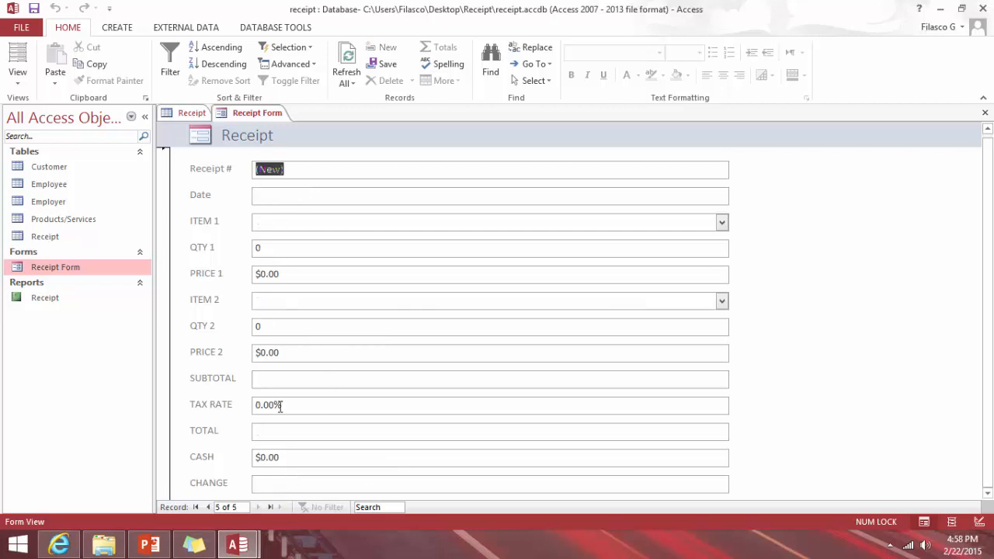